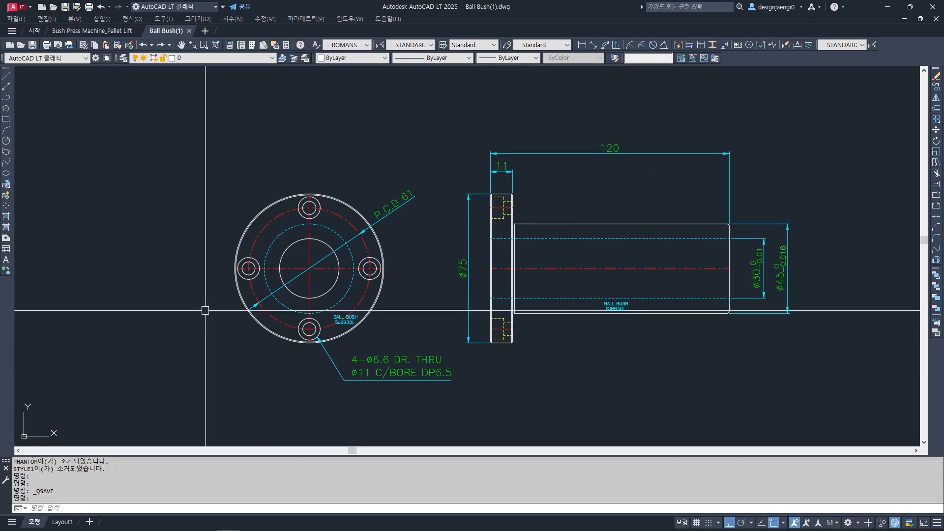
{"action": "left_click", "coordinate": [193, 139]}
{"action": "left_click", "coordinate": [743, 356]}
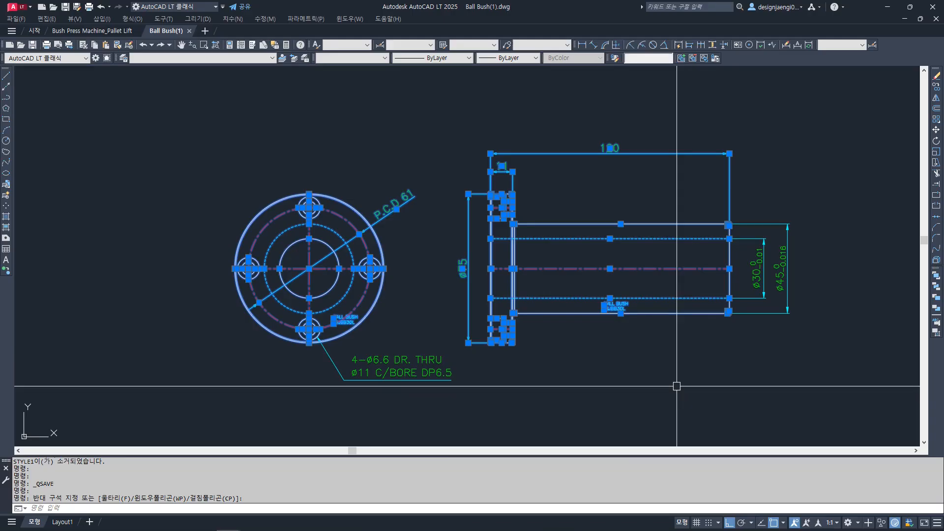
{"action": "key", "text": "Escape"}
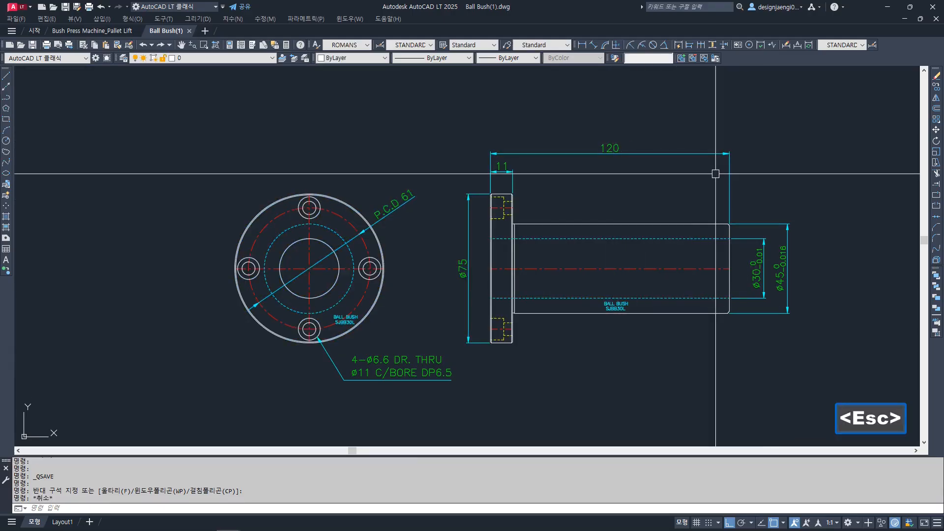
- Copy both dimensioned ball bush views from Ball Bush(1) and paste them into an empty area of the Bush Press Machine_Pallet Lift drawing
{"action": "left_click", "coordinate": [815, 111]}
{"action": "left_click", "coordinate": [205, 381]}
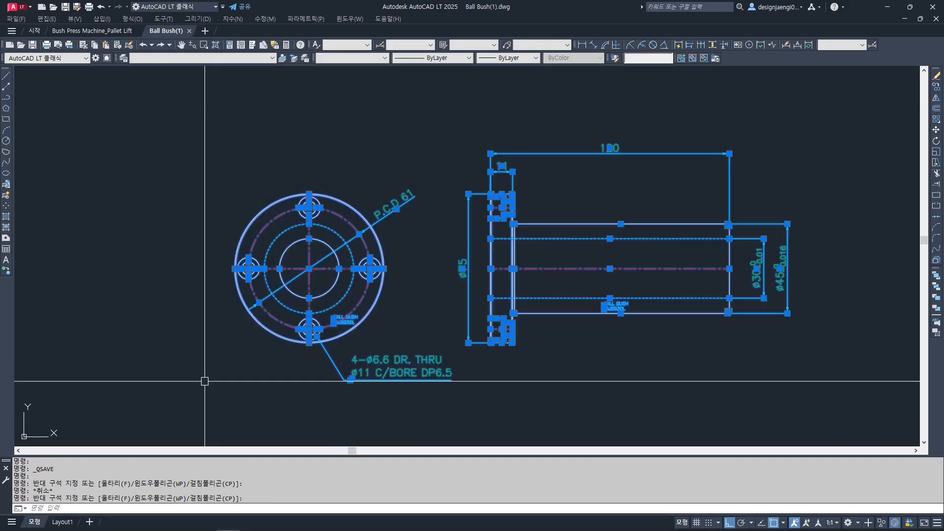
{"action": "key", "text": "ctrl+c"}
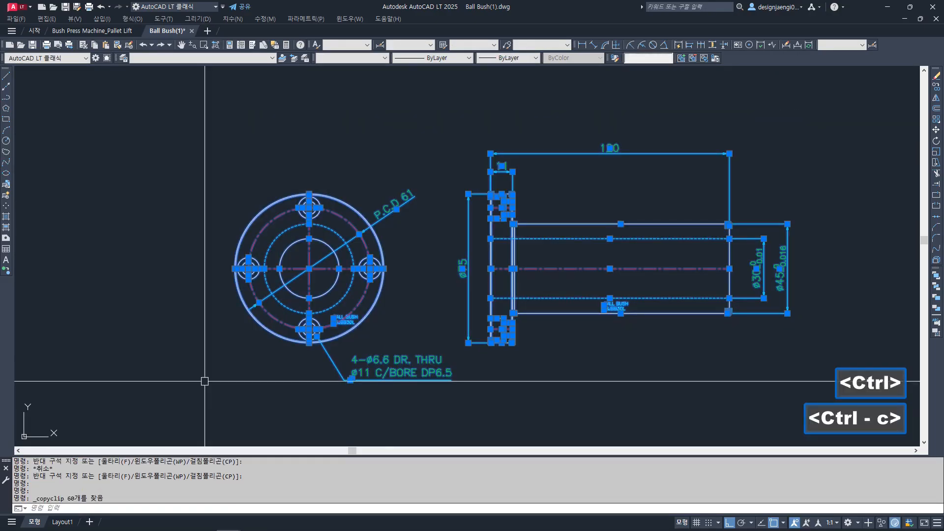
{"action": "key", "text": "Escape"}
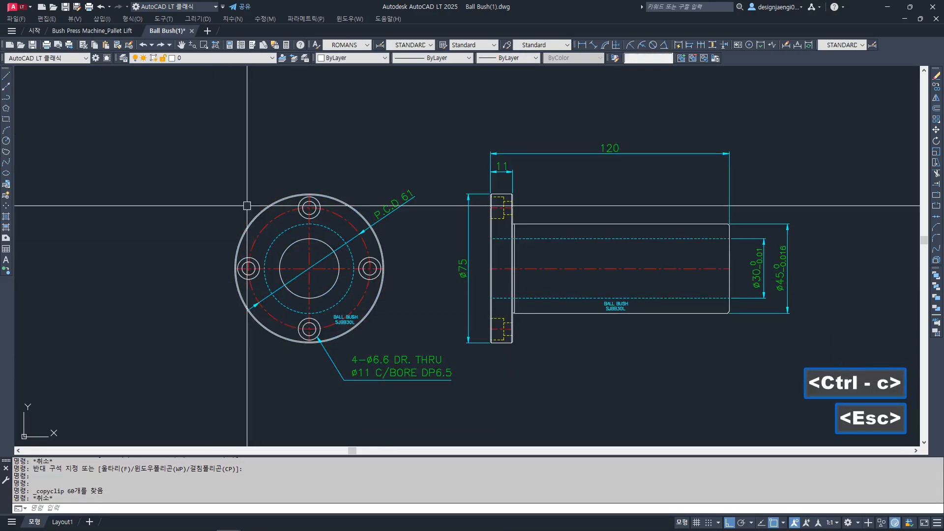
{"action": "left_click", "coordinate": [110, 29]}
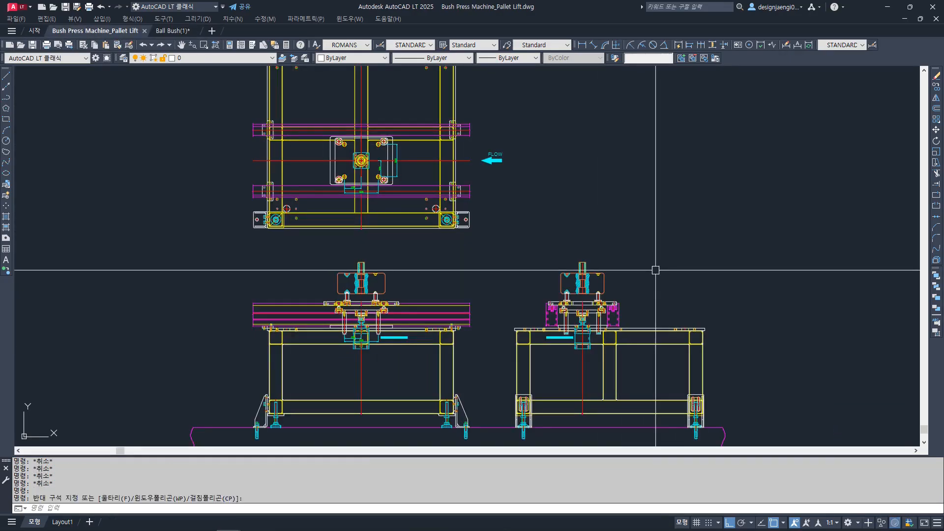
{"action": "key", "text": "ctrl+v"}
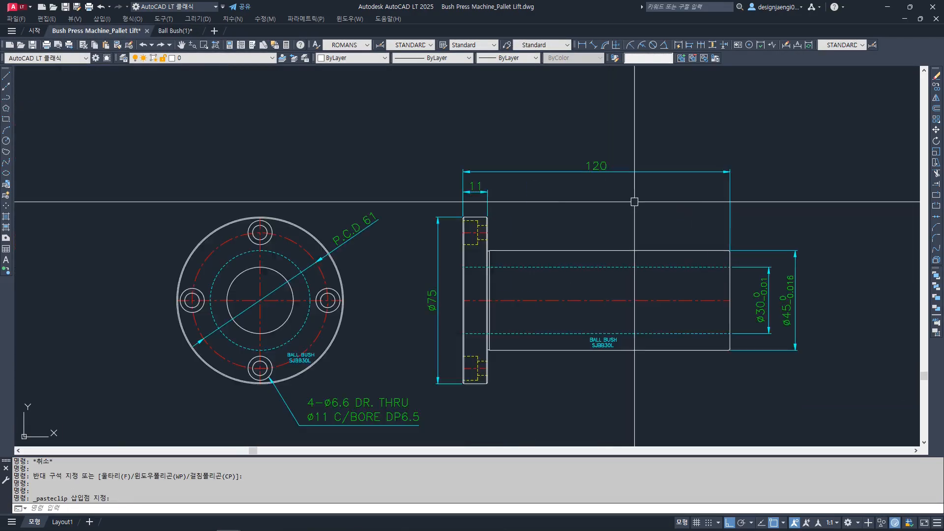
{"action": "key", "text": "Escape"}
- Erase the 120, 11 and ø75 dimensions from the side view of the pasted ball bush
{"action": "type", "text": "e"}
{"action": "key", "text": "space"}
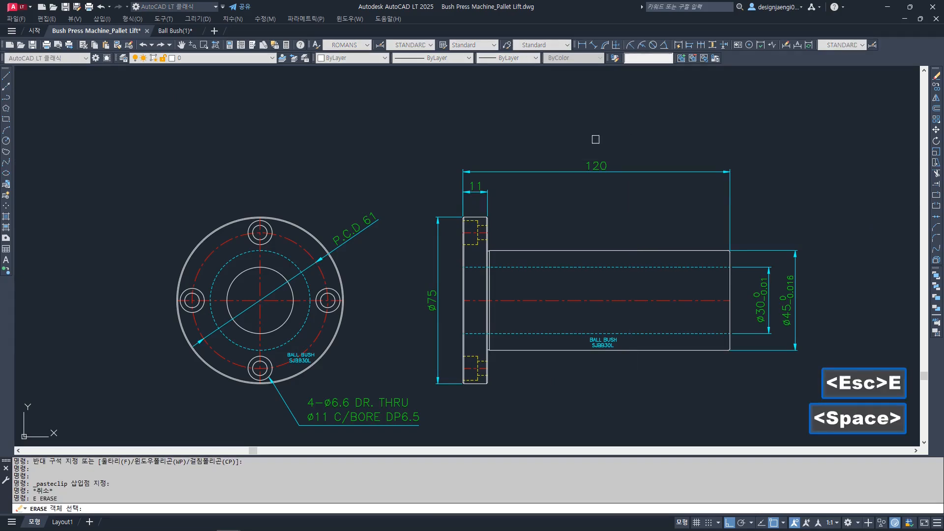
{"action": "left_click", "coordinate": [577, 124]}
{"action": "left_click", "coordinate": [453, 198]}
{"action": "key", "text": "space"}
{"action": "left_click", "coordinate": [453, 197]}
{"action": "left_click", "coordinate": [432, 240]}
{"action": "key", "text": "space"}
- Erase the P.C.D 61 dimension, the 4-ø6.6 counterbore note with its leader, and the ø30 and ø45 dimensions
{"action": "left_click", "coordinate": [393, 185]}
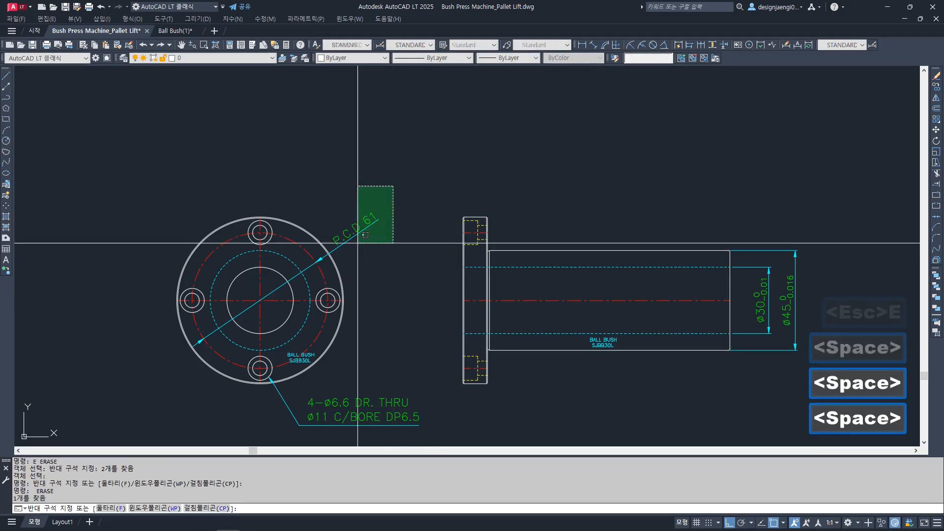
{"action": "left_click", "coordinate": [357, 241]}
{"action": "middle_click_drag", "start_coordinate": [374, 301], "coordinate": [392, 248]}
{"action": "key", "text": "space"}
{"action": "key", "text": "space"}
{"action": "left_click", "coordinate": [417, 325]}
{"action": "left_click", "coordinate": [387, 383]}
{"action": "key", "text": "space"}
{"action": "key", "text": "space"}
{"action": "left_click", "coordinate": [809, 179]}
{"action": "left_click", "coordinate": [783, 238]}
{"action": "key", "text": "space"}
{"action": "left_click", "coordinate": [437, 148]}
{"action": "left_click", "coordinate": [780, 432]}
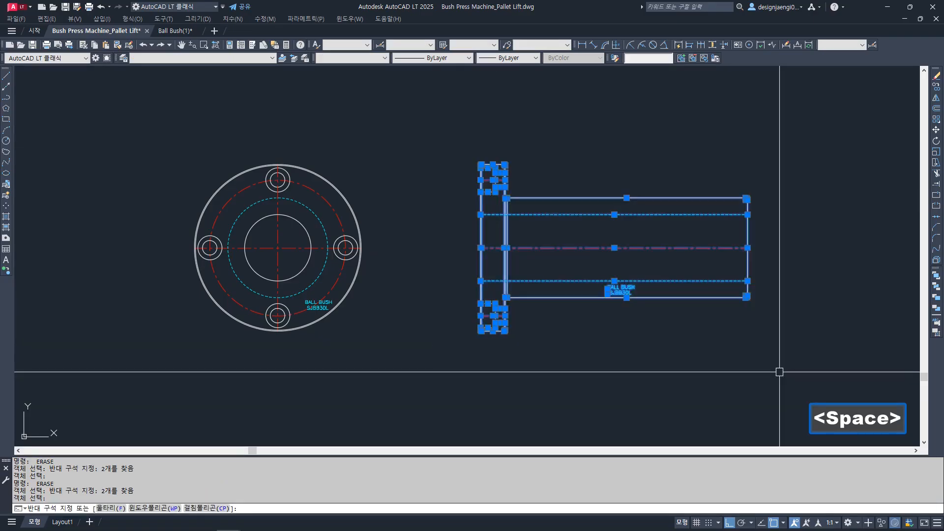
{"action": "key", "text": "Escape"}
{"action": "left_click", "coordinate": [265, 345]}
{"action": "key", "text": "Escape"}
{"action": "left_click", "coordinate": [287, 146]}
{"action": "left_click", "coordinate": [196, 344]}
{"action": "left_click", "coordinate": [161, 151]}
{"action": "key", "text": "Escape"}
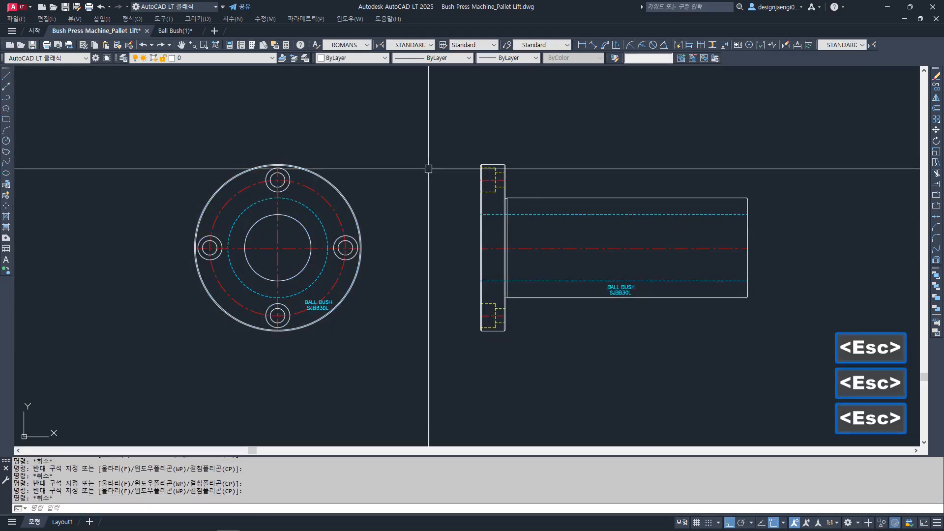
{"action": "left_click", "coordinate": [425, 171]}
{"action": "left_click", "coordinate": [692, 368]}
{"action": "key", "text": "Escape"}
{"action": "left_click", "coordinate": [759, 154]}
{"action": "left_click", "coordinate": [457, 374]}
{"action": "key", "text": "Escape"}
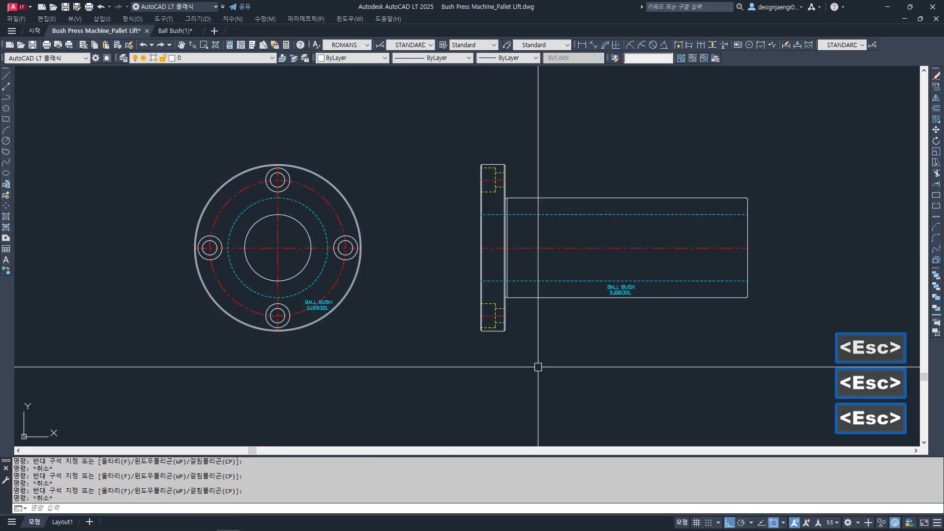
- Use the BBB command to turn the bush's side view into a block based at the centerline's end opposite the flange
{"action": "type", "text": "BB"}
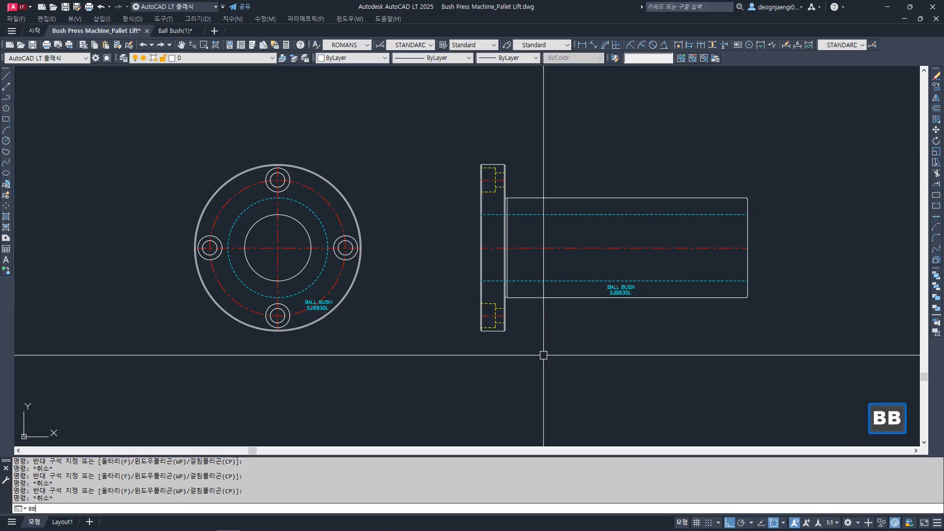
{"action": "type", "text": "B"}
{"action": "key", "text": "space"}
{"action": "left_click", "coordinate": [449, 146]}
{"action": "left_click", "coordinate": [762, 341]}
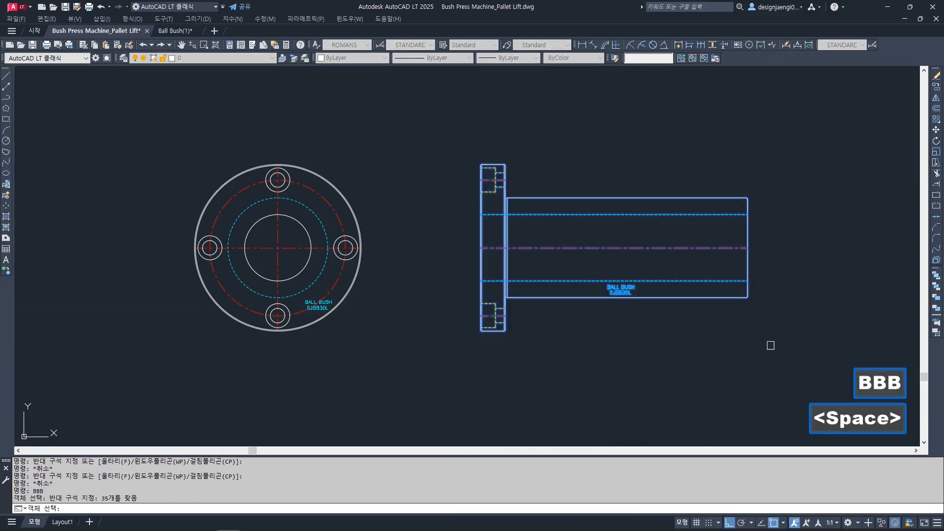
{"action": "key", "text": "space"}
{"action": "left_click", "coordinate": [747, 247]}
{"action": "key", "text": "Escape"}
- Turn the bush's circular front view into a block with its base point at the circle center
{"action": "key", "text": "space"}
{"action": "left_click", "coordinate": [386, 131]}
{"action": "left_click", "coordinate": [196, 296]}
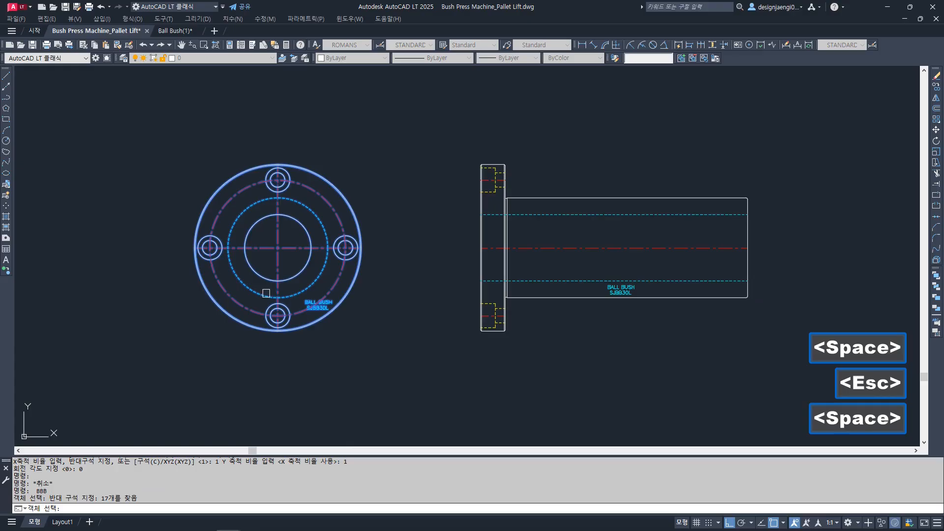
{"action": "key", "text": "space"}
{"action": "left_click", "coordinate": [278, 248]}
{"action": "key", "text": "Escape"}
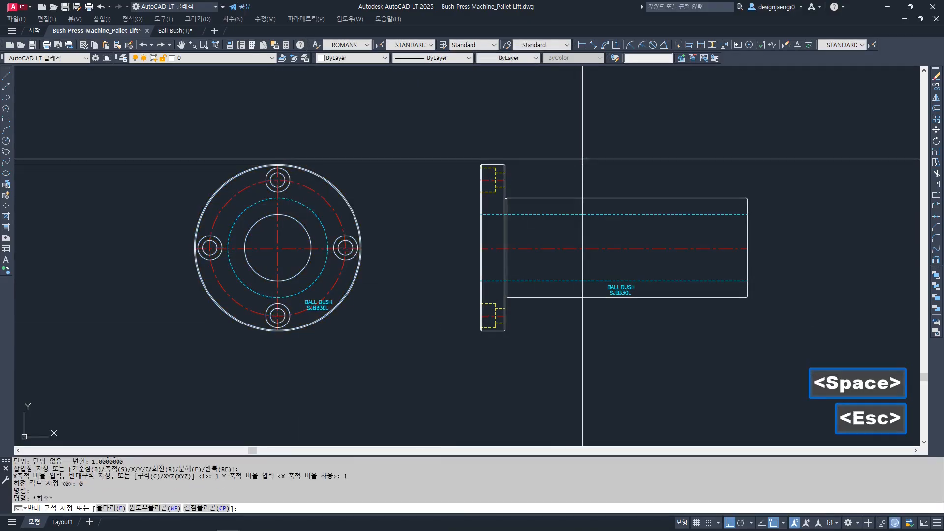
{"action": "left_click", "coordinate": [581, 158]}
{"action": "key", "text": "Escape"}
{"action": "left_click", "coordinate": [641, 108]}
{"action": "left_click", "coordinate": [577, 224]}
{"action": "key", "text": "Escape"}
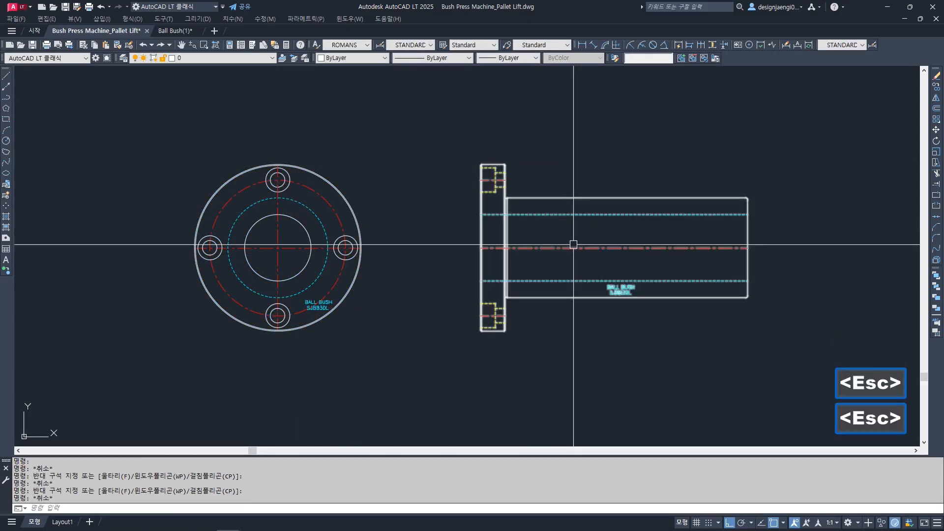
{"action": "key", "text": "Escape"}
{"action": "key", "text": "Escape"}
- Try to copy the side view block straight down
{"action": "scroll", "coordinate": [564, 258], "scroll_direction": "down", "scroll_amount": 2}
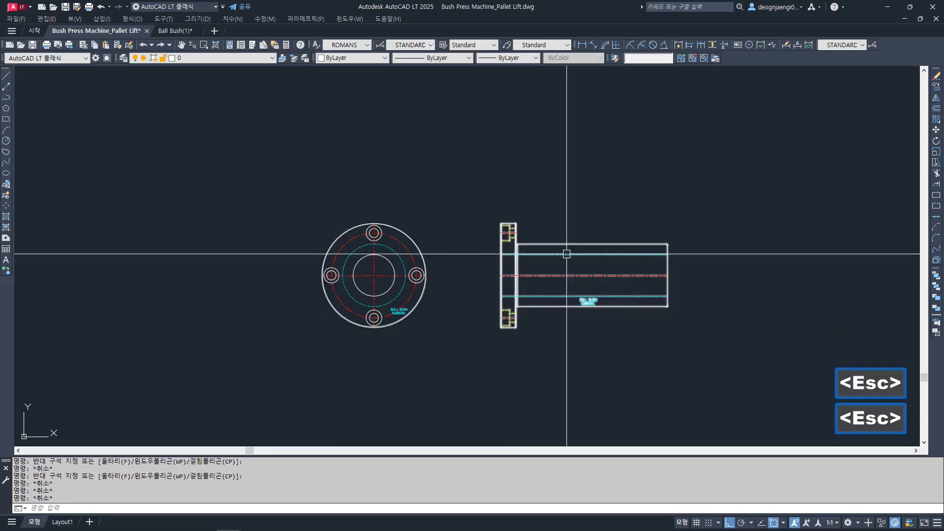
{"action": "type", "text": "cc"}
{"action": "key", "text": "space"}
{"action": "left_click", "coordinate": [585, 206]}
{"action": "left_click", "coordinate": [552, 273]}
{"action": "key", "text": "space"}
{"action": "left_click", "coordinate": [732, 290]}
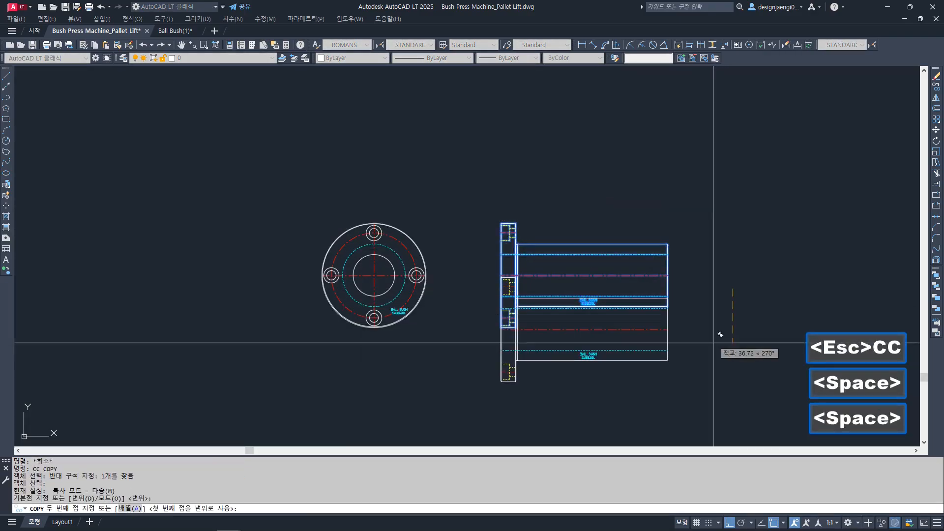
{"action": "key", "text": "Escape"}
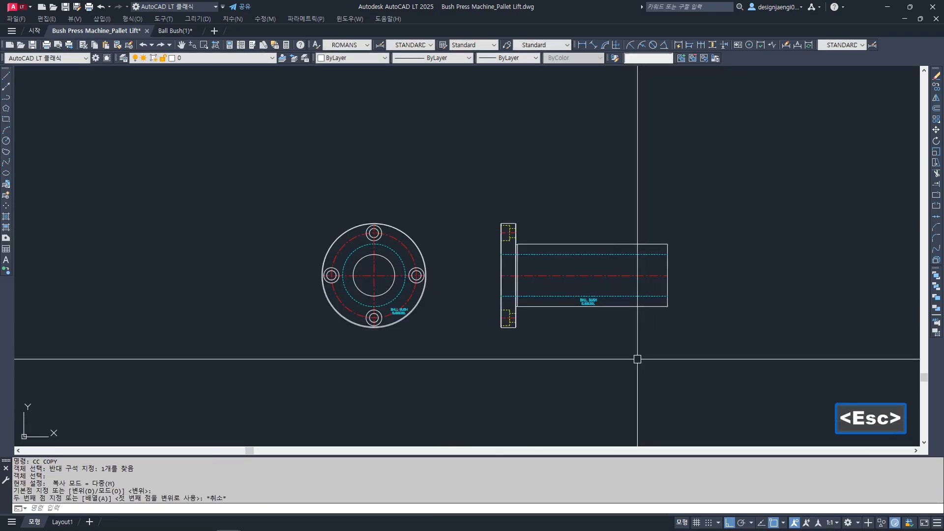
- Examine whether the front view and the side view each select as a single block
{"action": "scroll", "coordinate": [450, 310], "scroll_direction": "up", "scroll_amount": 2}
{"action": "left_click", "coordinate": [588, 192]}
{"action": "left_click", "coordinate": [552, 267]}
{"action": "key", "text": "Escape"}
{"action": "left_click", "coordinate": [449, 204]}
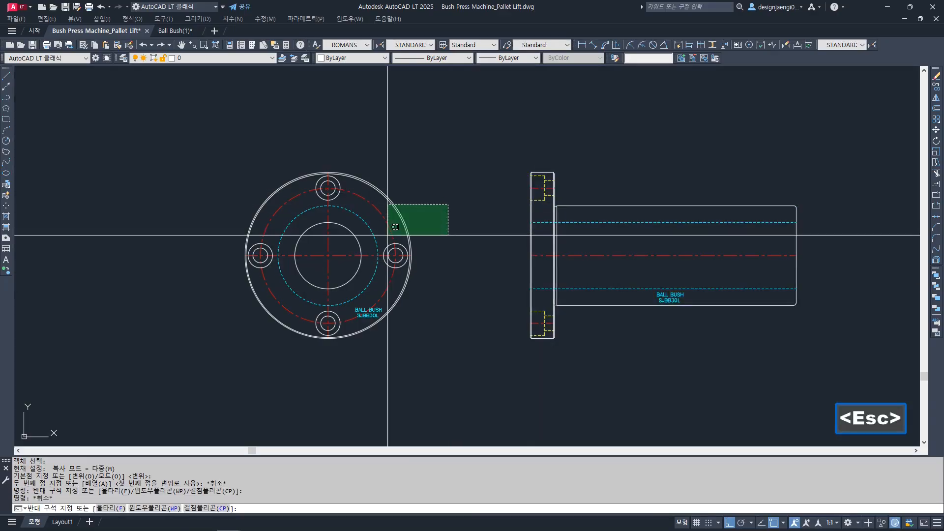
{"action": "left_click", "coordinate": [397, 233]}
{"action": "key", "text": "Escape"}
{"action": "left_click", "coordinate": [583, 172]}
{"action": "left_click", "coordinate": [526, 226]}
{"action": "key", "text": "Escape"}
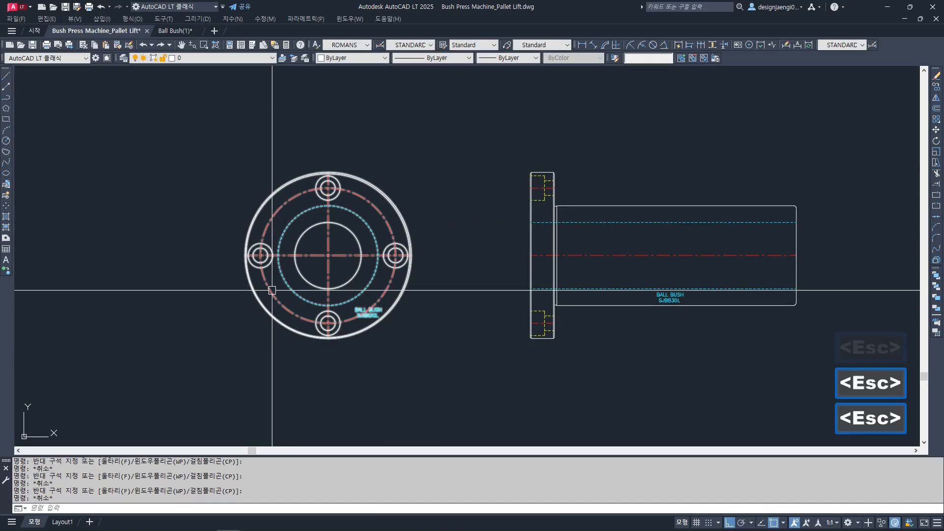
{"action": "left_click", "coordinate": [613, 172]}
{"action": "left_click", "coordinate": [581, 269]}
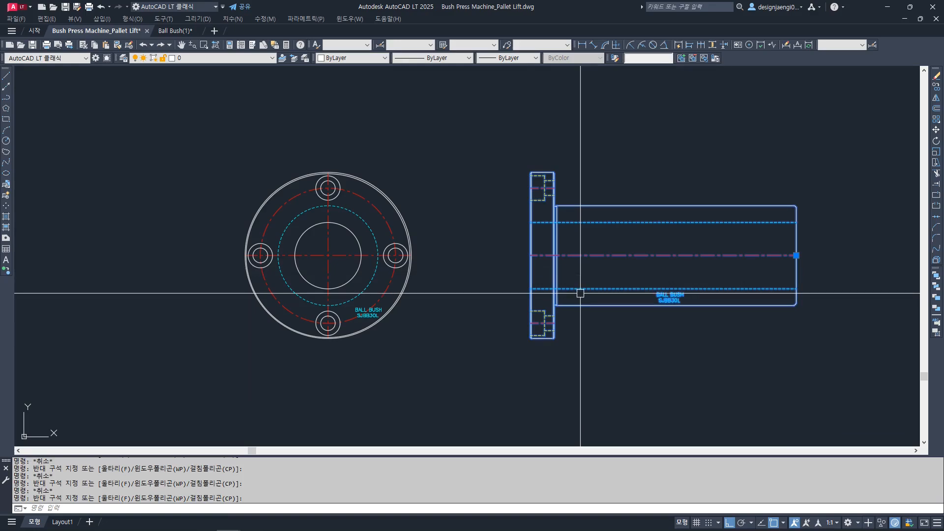
{"action": "key", "text": "Escape"}
- Change both ball bush blocks to layer 004
{"action": "scroll", "coordinate": [580, 289], "scroll_direction": "down", "scroll_amount": 2}
{"action": "left_click", "coordinate": [617, 221]}
{"action": "left_click", "coordinate": [407, 300]}
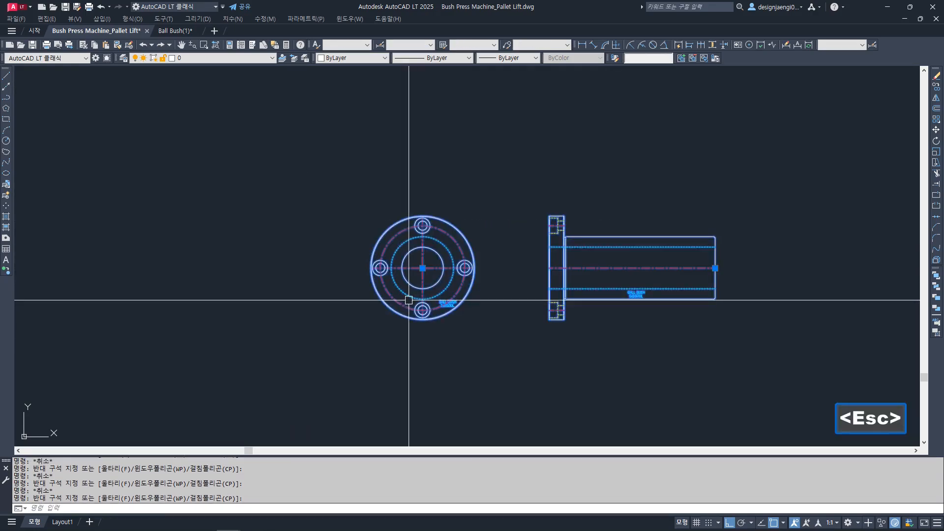
{"action": "type", "text": "44"}
{"action": "key", "text": "space"}
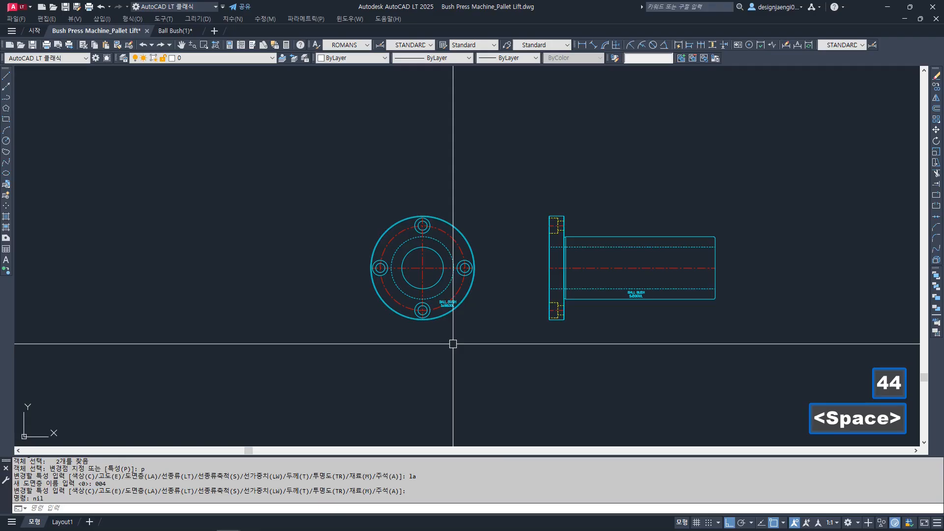
- Move both ball bush blocks, with ortho off, into the empty space between the machine's front and side elevations
{"action": "key", "text": "Escape"}
{"action": "type", "text": "m"}
{"action": "left_click", "coordinate": [598, 255]}
{"action": "left_click", "coordinate": [386, 320]}
{"action": "key", "text": "space"}
{"action": "left_click", "coordinate": [480, 288]}
{"action": "scroll", "coordinate": [539, 285], "scroll_direction": "down", "scroll_amount": 7}
{"action": "key", "text": "F8"}
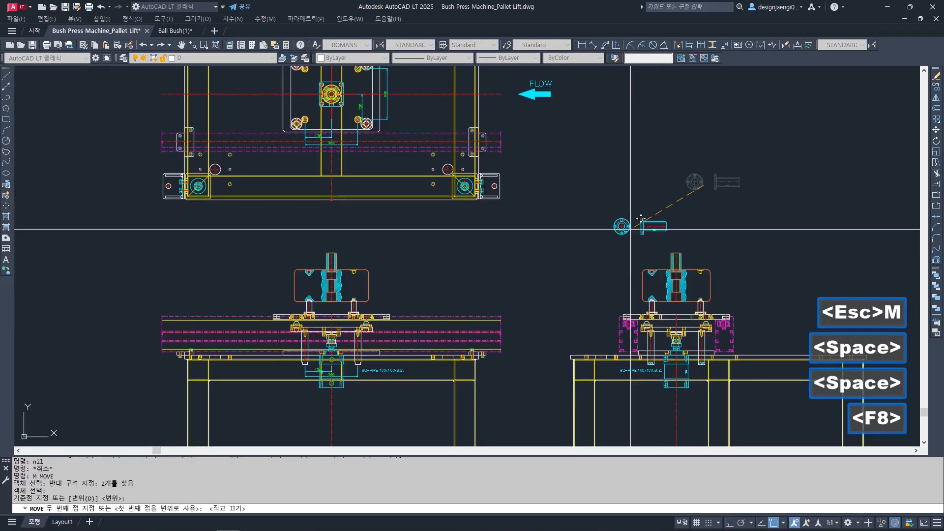
{"action": "middle_click_drag", "start_coordinate": [555, 297], "coordinate": [466, 211]}
{"action": "left_click", "coordinate": [480, 207]}
{"action": "scroll", "coordinate": [509, 206], "scroll_direction": "up", "scroll_amount": 5}
- Rotate both ball bush blocks 90° clockwise with ortho on so the side view stands vertically below the front view
{"action": "key", "text": "Escape"}
{"action": "type", "text": "4"}
{"action": "left_click", "coordinate": [519, 172]}
{"action": "left_click", "coordinate": [415, 221]}
{"action": "key", "text": "space"}
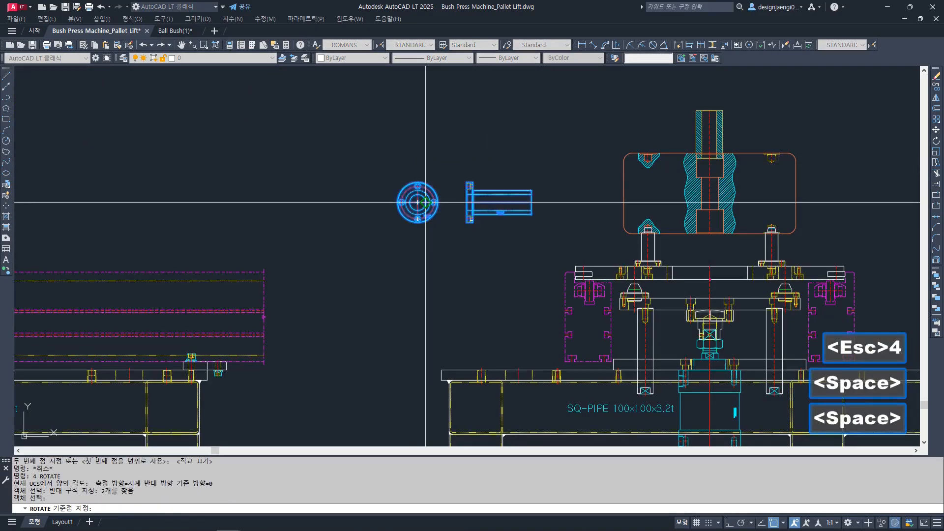
{"action": "left_click", "coordinate": [433, 199]}
{"action": "key", "text": "F8"}
{"action": "left_click", "coordinate": [458, 276]}
{"action": "key", "text": "Escape"}
- Examine the plate and guide shafts around the lift cylinder, and the flange and body of the upright ball bush
{"action": "middle_click_drag", "start_coordinate": [518, 292], "coordinate": [398, 260]}
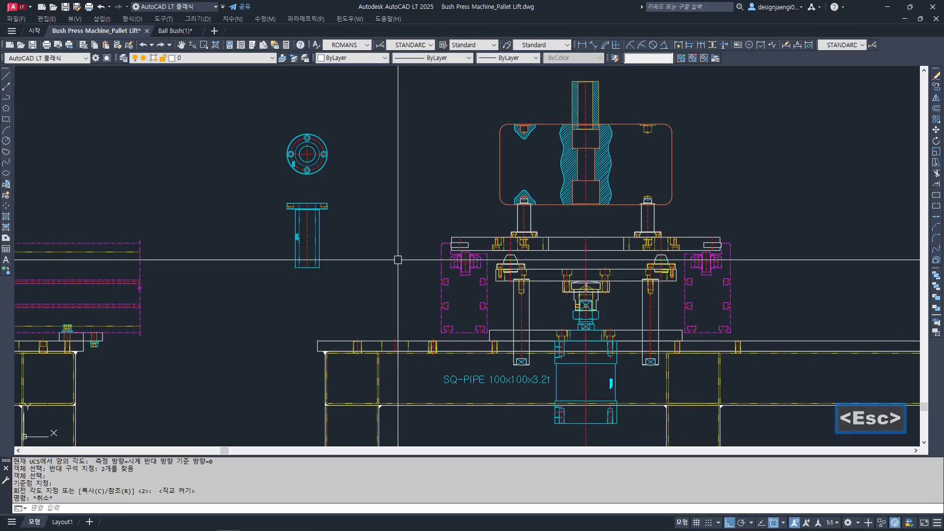
{"action": "scroll", "coordinate": [348, 244], "scroll_direction": "up", "scroll_amount": 4}
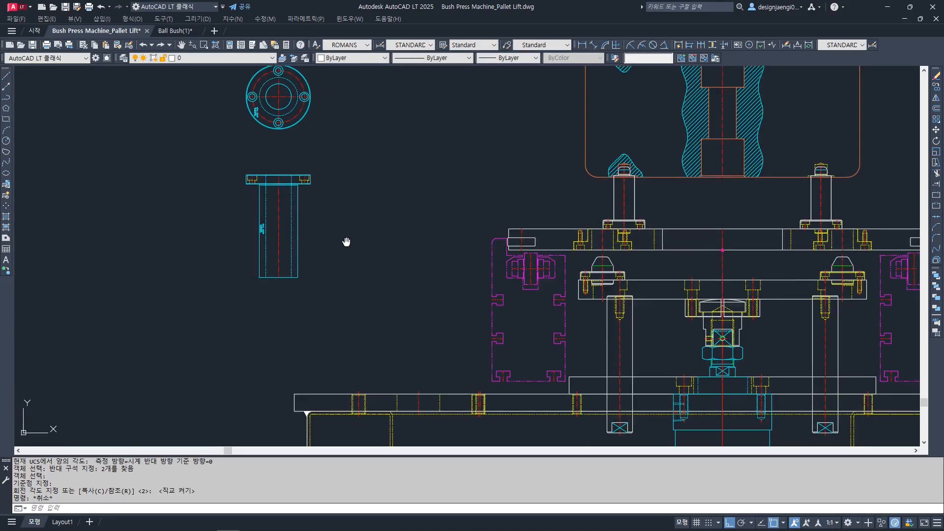
{"action": "middle_click_drag", "start_coordinate": [633, 302], "coordinate": [540, 260]}
{"action": "left_click", "coordinate": [528, 272]}
{"action": "key", "text": "Escape"}
{"action": "left_click", "coordinate": [443, 268]}
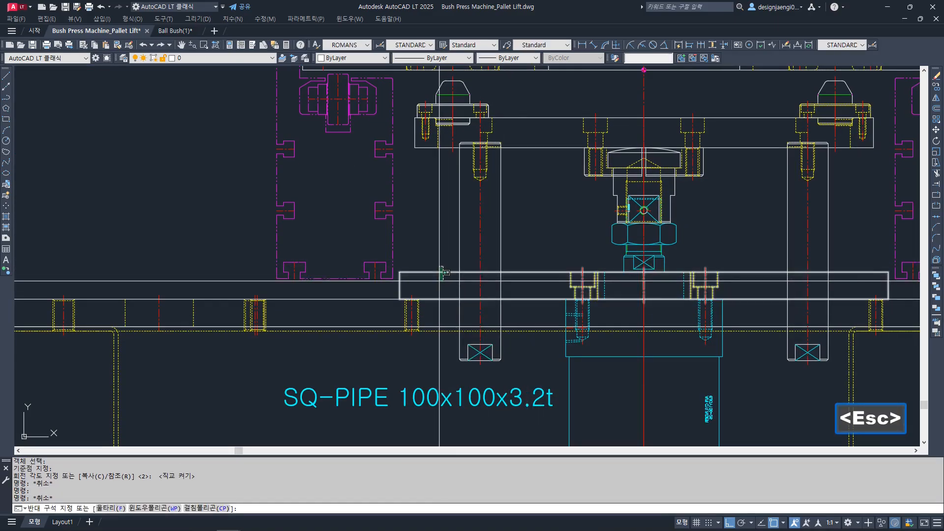
{"action": "key", "text": "Escape"}
{"action": "left_click", "coordinate": [446, 262]}
{"action": "key", "text": "Escape"}
{"action": "scroll", "coordinate": [482, 286], "scroll_direction": "down", "scroll_amount": 4}
{"action": "double_click", "coordinate": [304, 180]}
{"action": "key", "text": "Escape"}
{"action": "double_click", "coordinate": [305, 173]}
{"action": "key", "text": "Escape"}
{"action": "left_click", "coordinate": [307, 171]}
{"action": "key", "text": "Escape"}
{"action": "left_click", "coordinate": [273, 199]}
{"action": "left_click", "coordinate": [270, 206]}
{"action": "key", "text": "Escape"}
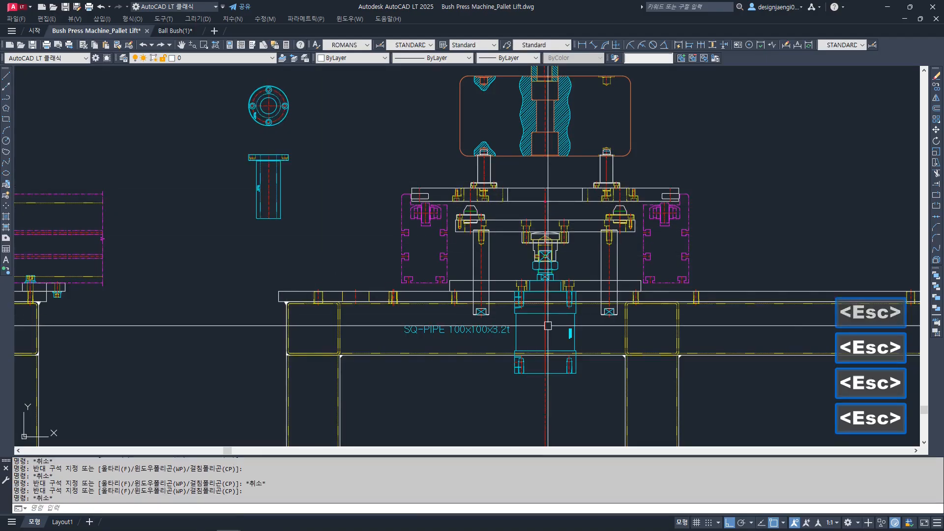
{"action": "mouse_move", "coordinate": [570, 333]}
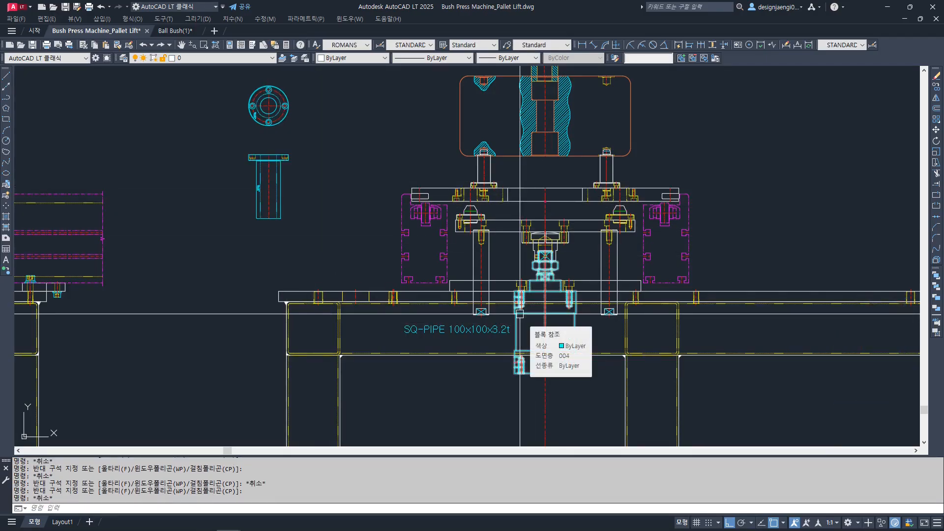
{"action": "scroll", "coordinate": [305, 167], "scroll_direction": "up", "scroll_amount": 6}
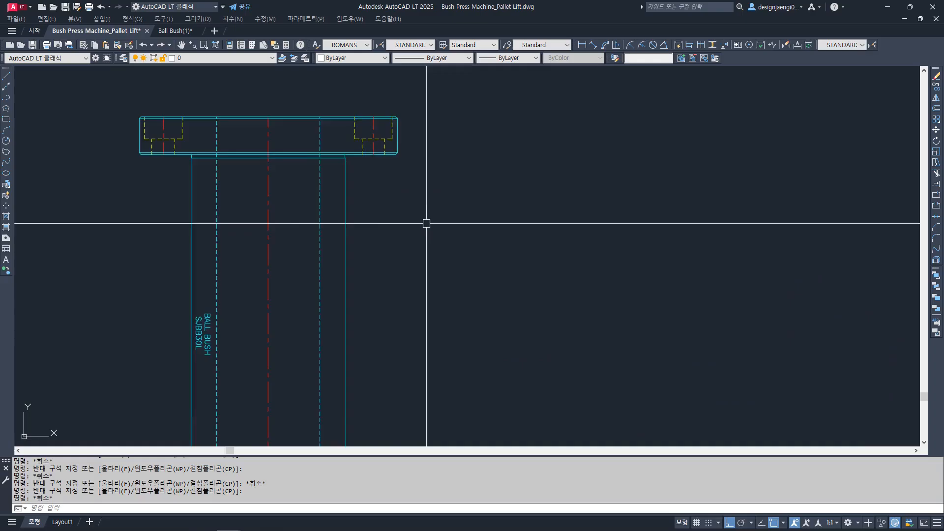
{"action": "key", "text": "ctrl+3"}
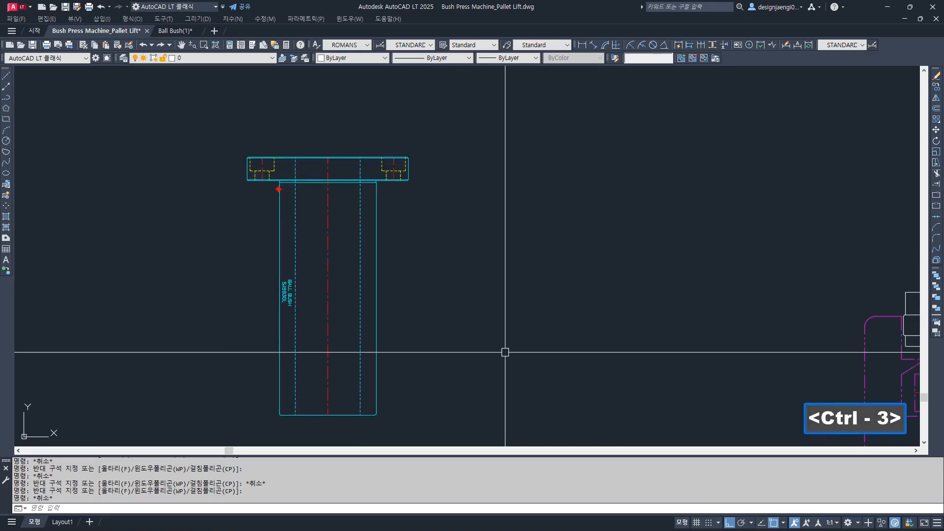
{"action": "key", "text": "shift"}
{"action": "key", "text": "shift"}
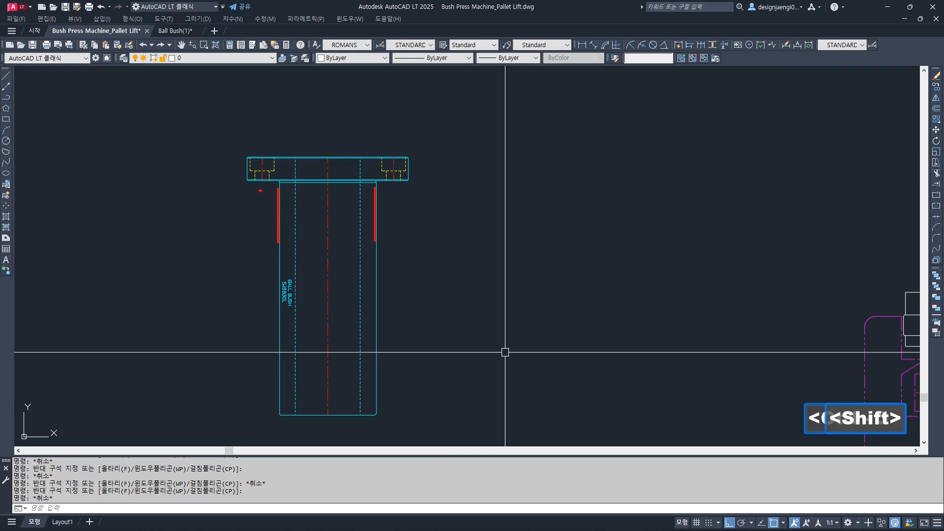
{"action": "left_click_drag", "start_coordinate": [276, 153], "coordinate": [283, 188]}
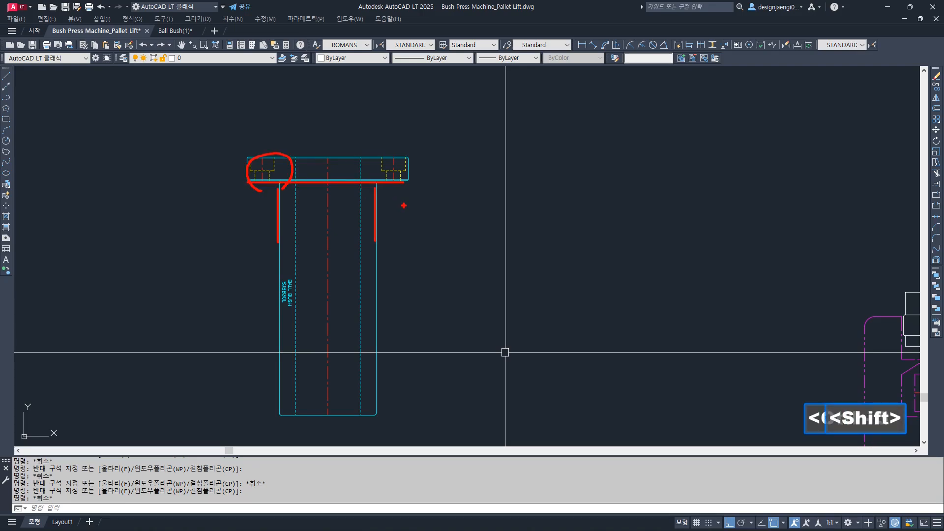
{"action": "key", "text": "g"}
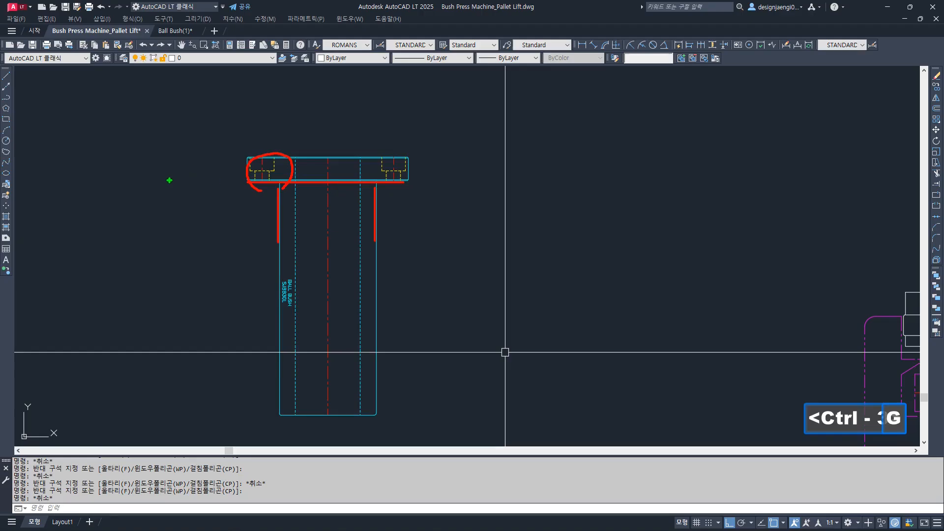
{"action": "left_click_drag", "start_coordinate": [134, 177], "coordinate": [565, 225], "text": "ctrl"}
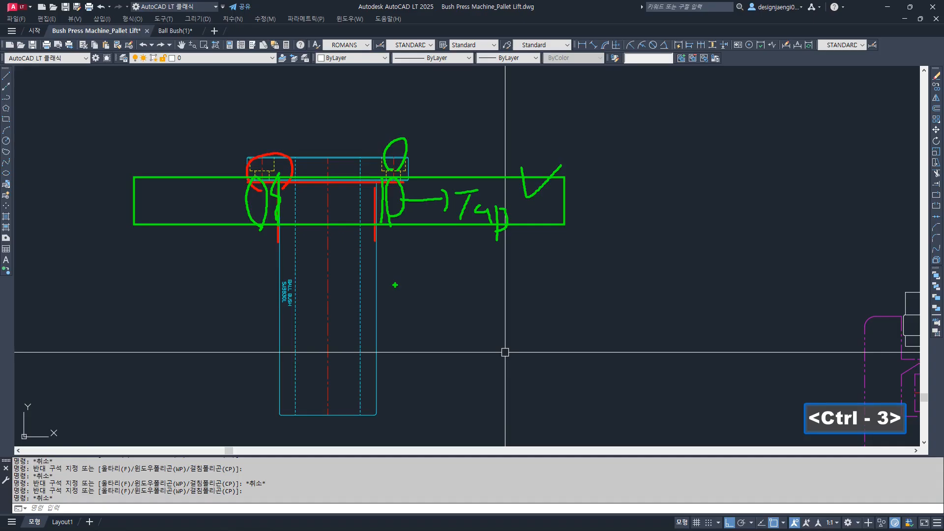
{"action": "key", "text": "Escape"}
- Move the ball bush side view from its flange's underside centre onto the cylinder mounting plate's top face, centred on the left guide shaft
{"action": "scroll", "coordinate": [400, 227], "scroll_direction": "down", "scroll_amount": 4}
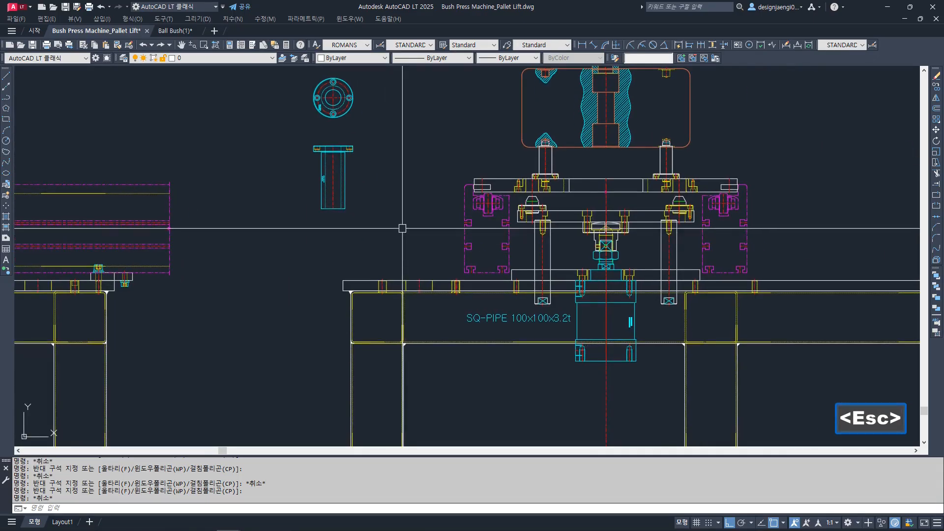
{"action": "scroll", "coordinate": [379, 169], "scroll_direction": "up", "scroll_amount": 3}
{"action": "key", "text": "Escape"}
{"action": "key", "text": "Escape"}
{"action": "type", "text": "m"}
{"action": "key", "text": "space"}
{"action": "left_click", "coordinate": [359, 155]}
{"action": "left_click", "coordinate": [311, 117]}
{"action": "scroll", "coordinate": [311, 117], "scroll_direction": "up", "scroll_amount": 5}
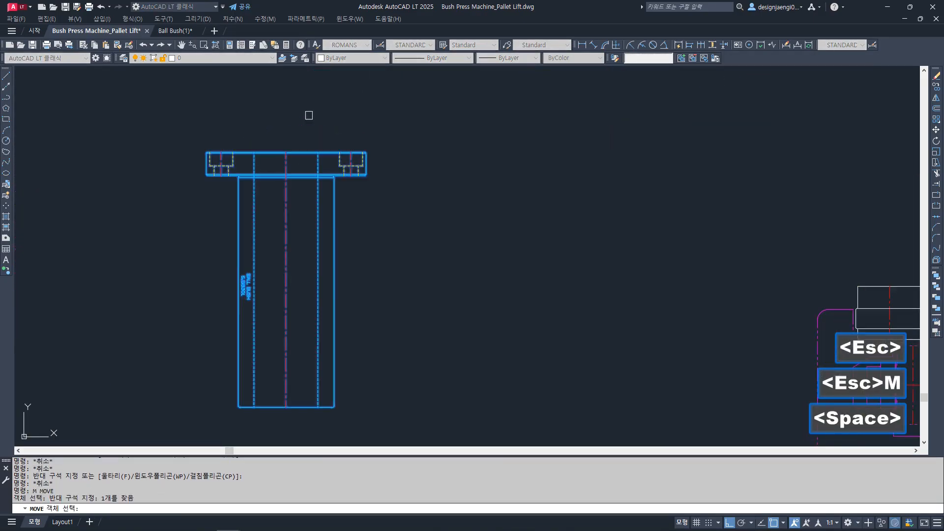
{"action": "middle_click_drag", "start_coordinate": [271, 210], "coordinate": [455, 213]}
{"action": "key", "text": "space"}
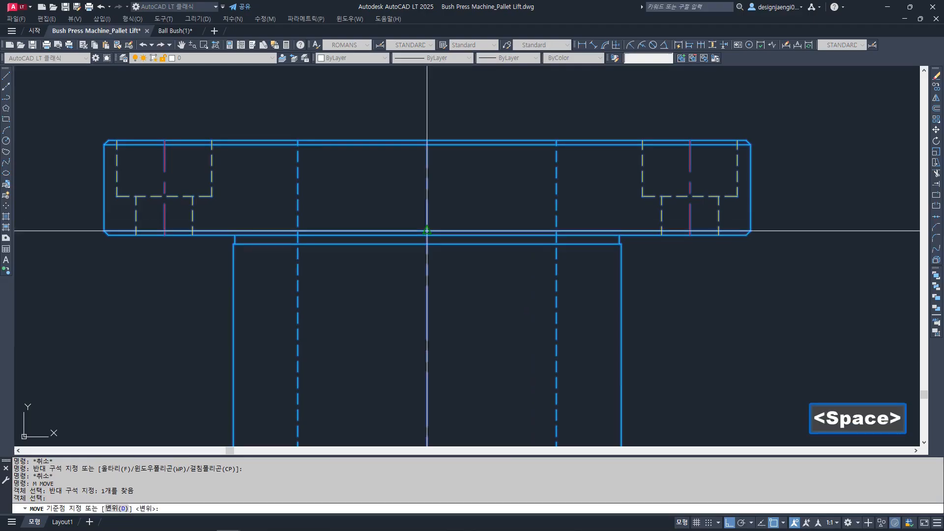
{"action": "left_click", "coordinate": [426, 236]}
{"action": "scroll", "coordinate": [427, 236], "scroll_direction": "down", "scroll_amount": 6}
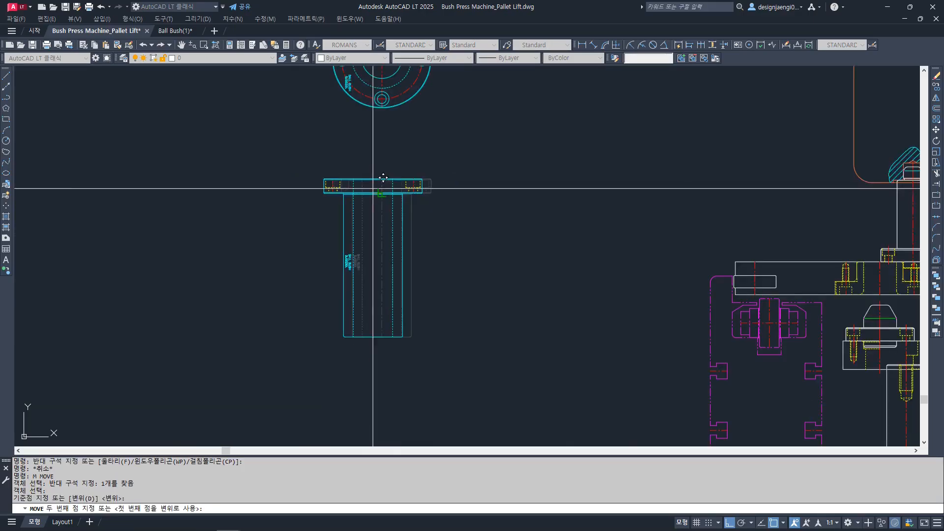
{"action": "scroll", "coordinate": [510, 274], "scroll_direction": "up", "scroll_amount": 6}
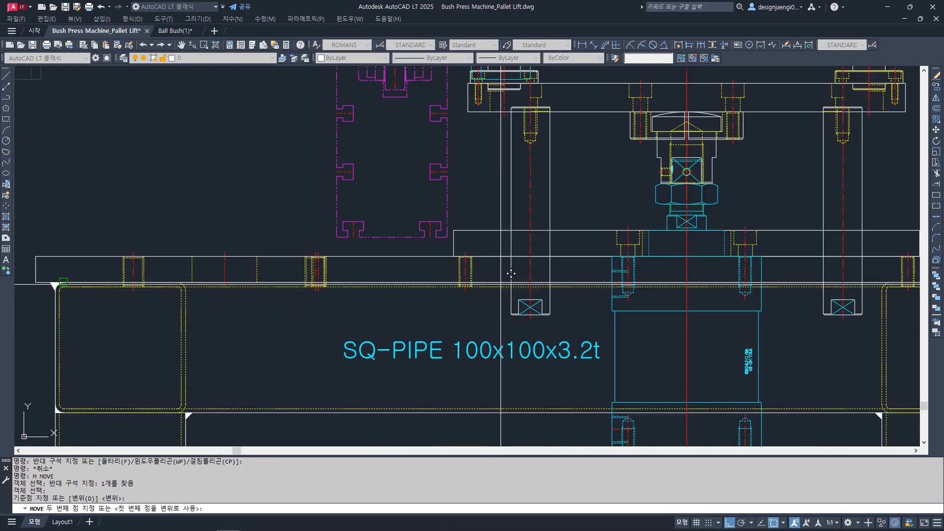
{"action": "left_click", "coordinate": [533, 229]}
{"action": "middle_click_drag", "start_coordinate": [587, 325], "coordinate": [527, 319]}
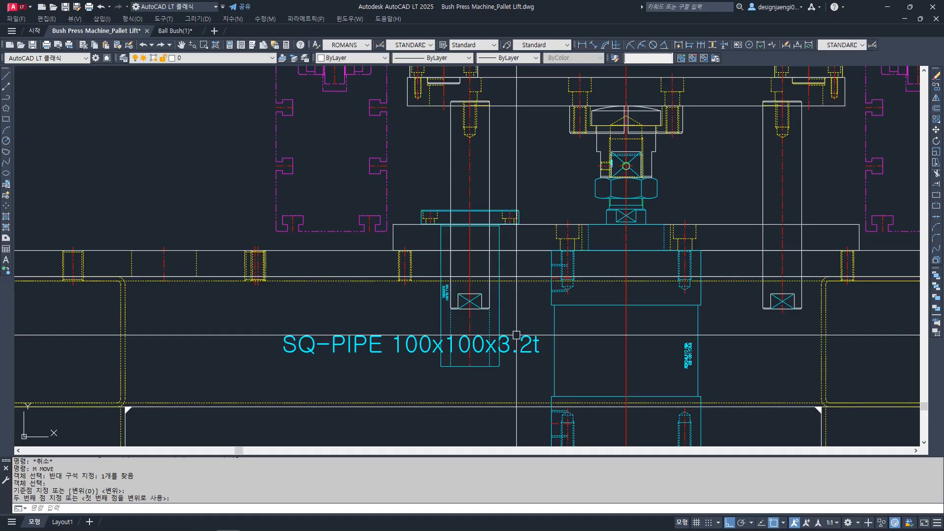
- Copy the lift unit with its plates, guide shafts, cylinder and ball bush horizontally into the empty space beside the machine frame
{"action": "scroll", "coordinate": [490, 249], "scroll_direction": "down", "scroll_amount": 6}
{"action": "key", "text": "Escape"}
{"action": "type", "text": "cc"}
{"action": "key", "text": "space"}
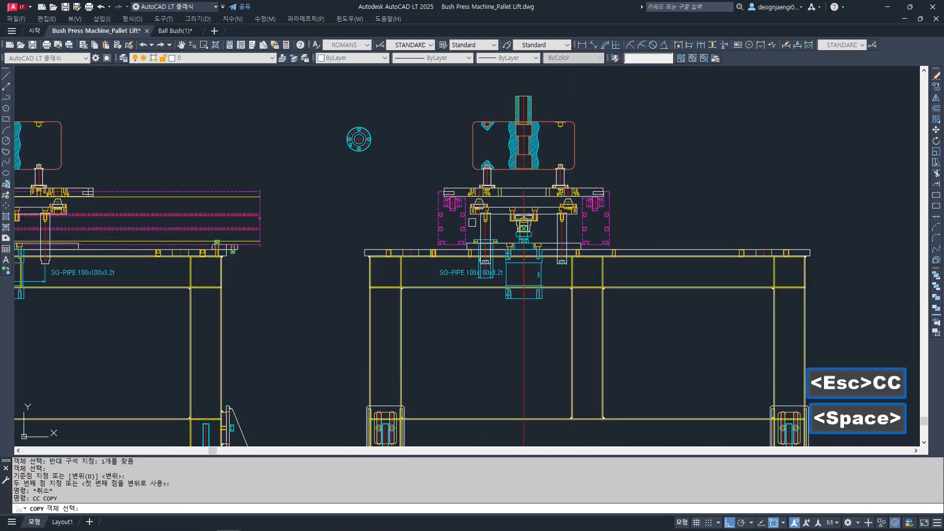
{"action": "left_click", "coordinate": [420, 190]}
{"action": "left_click", "coordinate": [600, 318]}
{"action": "key", "text": "space"}
{"action": "left_click", "coordinate": [558, 264]}
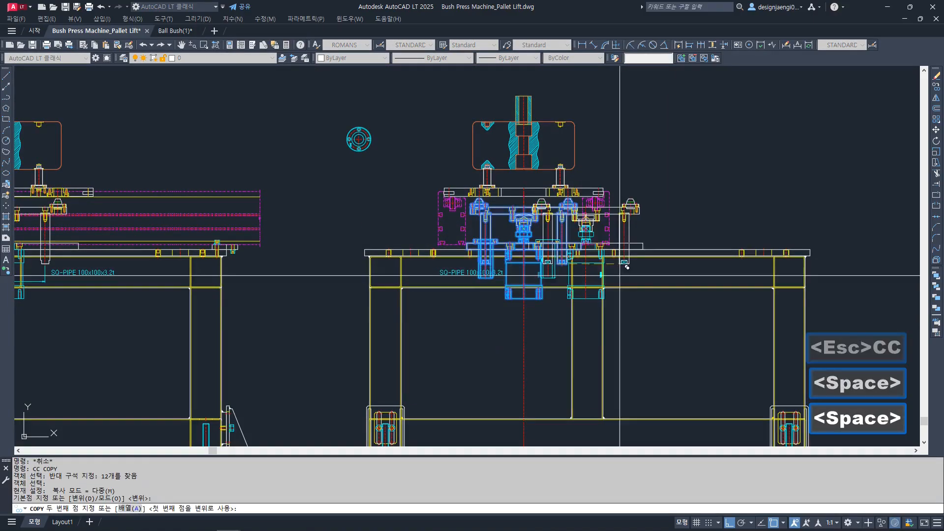
{"action": "middle_click_drag", "start_coordinate": [737, 283], "coordinate": [366, 282]}
{"action": "scroll", "coordinate": [541, 296], "scroll_direction": "up", "scroll_amount": 7}
{"action": "key", "text": "Escape"}
{"action": "scroll", "coordinate": [405, 319], "scroll_direction": "down", "scroll_amount": 3}
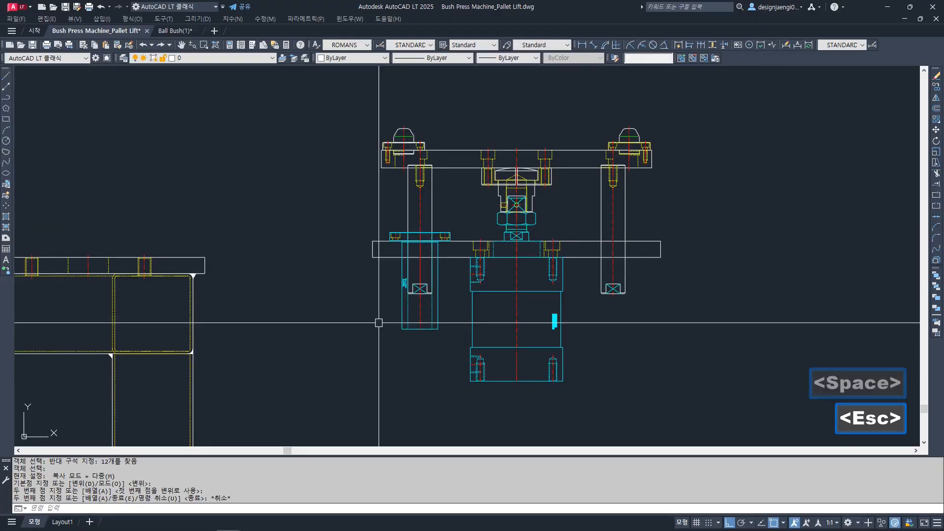
{"action": "scroll", "coordinate": [335, 322], "scroll_direction": "up", "scroll_amount": 2}
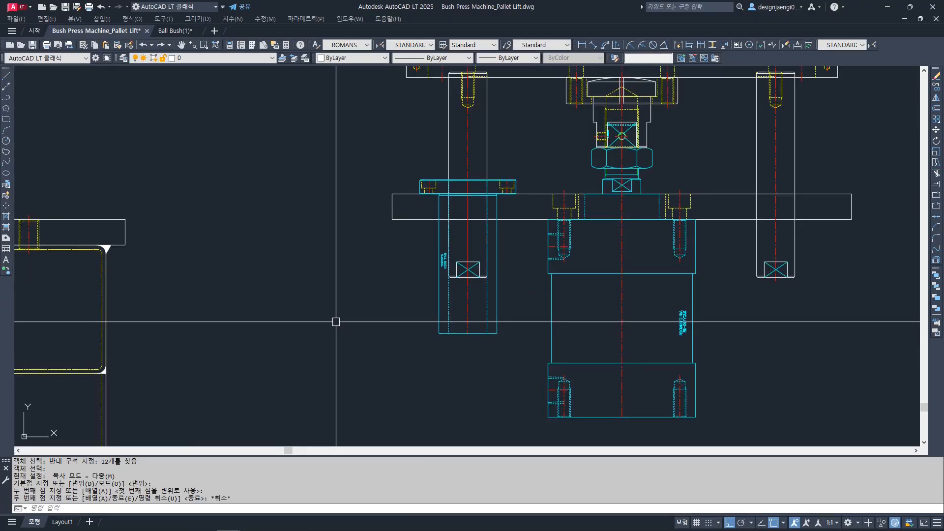
{"action": "key", "text": "ctrl+3"}
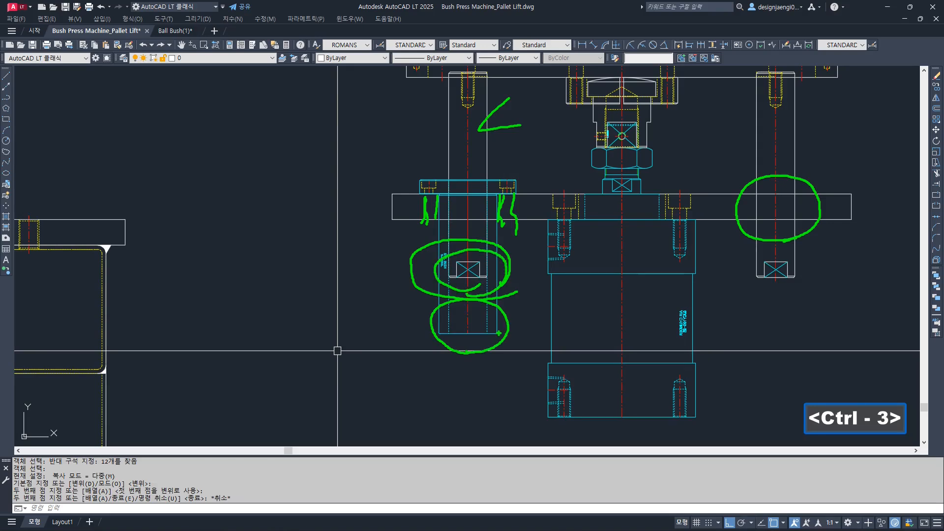
{"action": "key", "text": "Escape"}
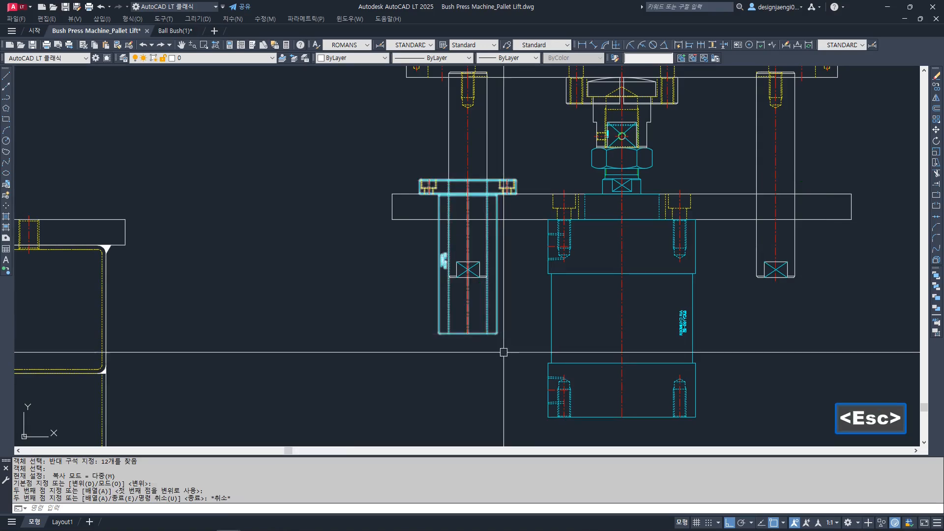
{"action": "key", "text": "ctrl+3"}
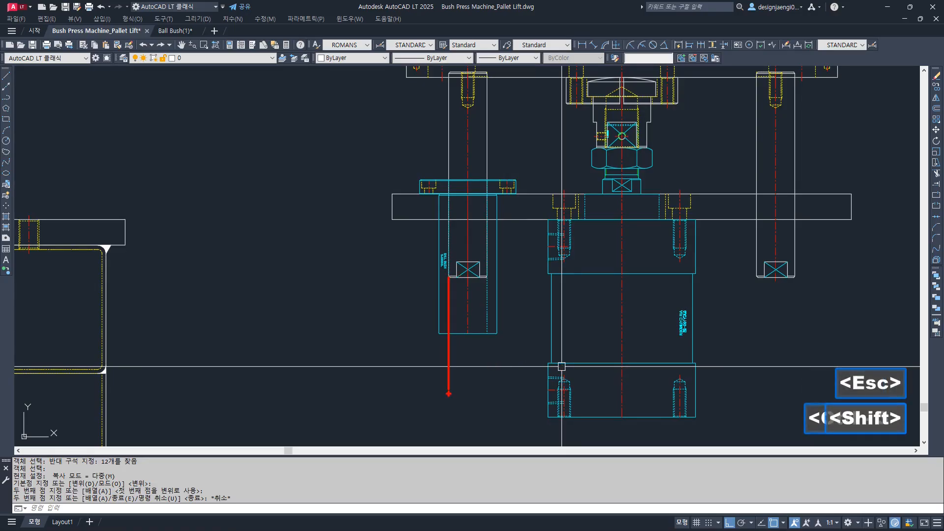
{"action": "left_click_drag", "start_coordinate": [486, 389], "coordinate": [485, 276]}
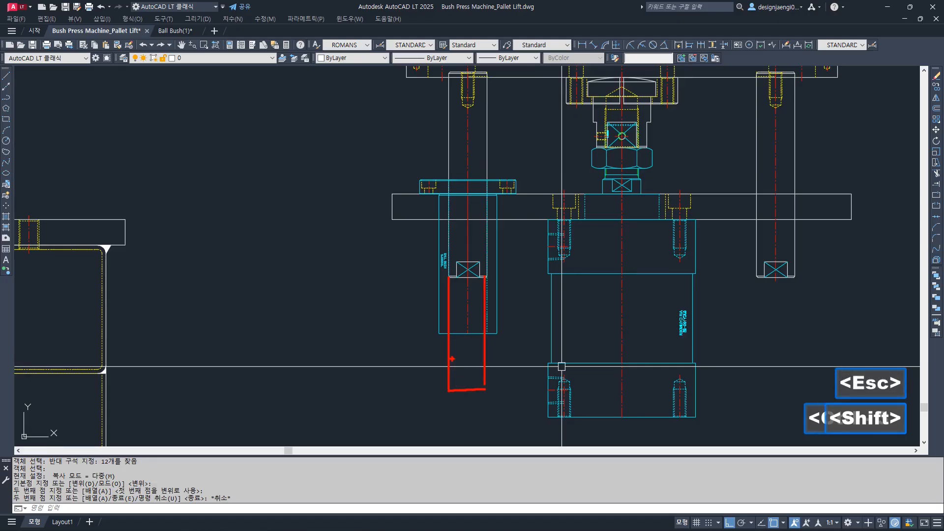
{"action": "left_click_drag", "start_coordinate": [459, 386], "coordinate": [458, 374]}
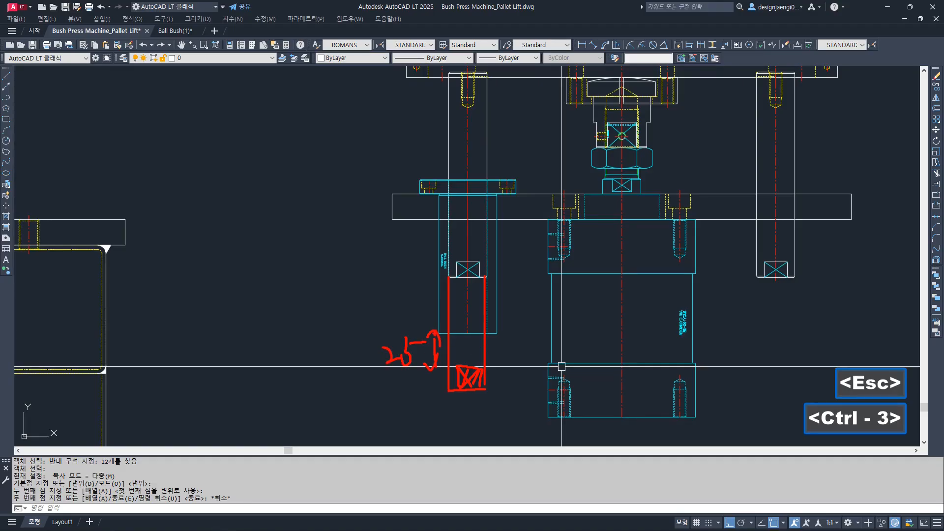
{"action": "key", "text": "shift"}
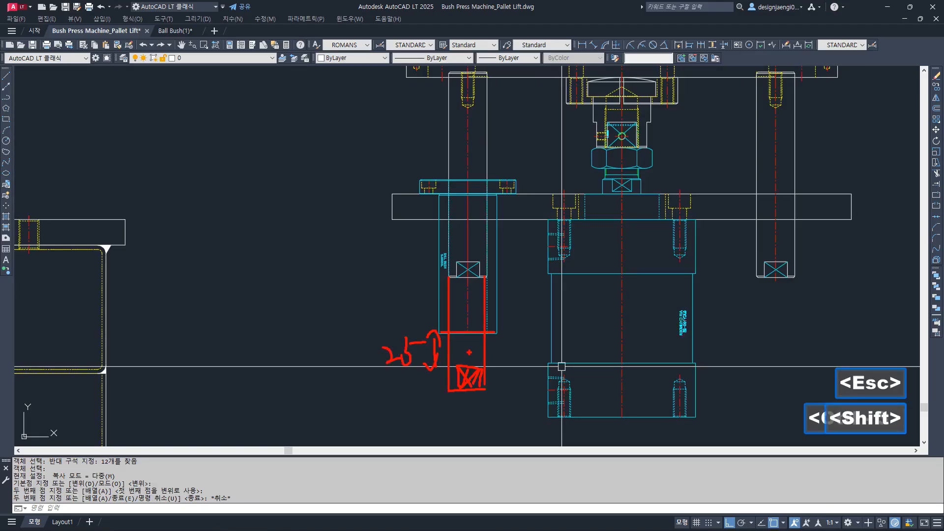
{"action": "mouse_move", "coordinate": [461, 341]}
{"action": "left_mouse_down"}
{"action": "mouse_move", "coordinate": [475, 340]}
{"action": "mouse_move", "coordinate": [479, 353]}
{"action": "left_mouse_up"}
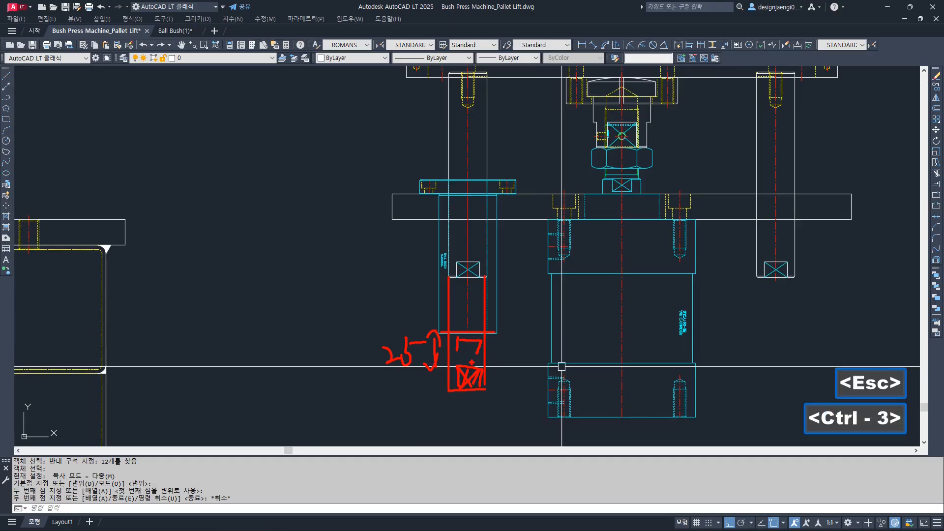
{"action": "key", "text": "Escape"}
- Mirror the ball bush about the cylinder's vertical centre line onto the right guide shaft of the copied lift unit, keeping the original
{"action": "scroll", "coordinate": [469, 254], "scroll_direction": "down", "scroll_amount": 3}
{"action": "middle_click_drag", "start_coordinate": [470, 252], "coordinate": [460, 289]}
{"action": "scroll", "coordinate": [475, 248], "scroll_direction": "up", "scroll_amount": 3}
{"action": "left_click", "coordinate": [480, 246]}
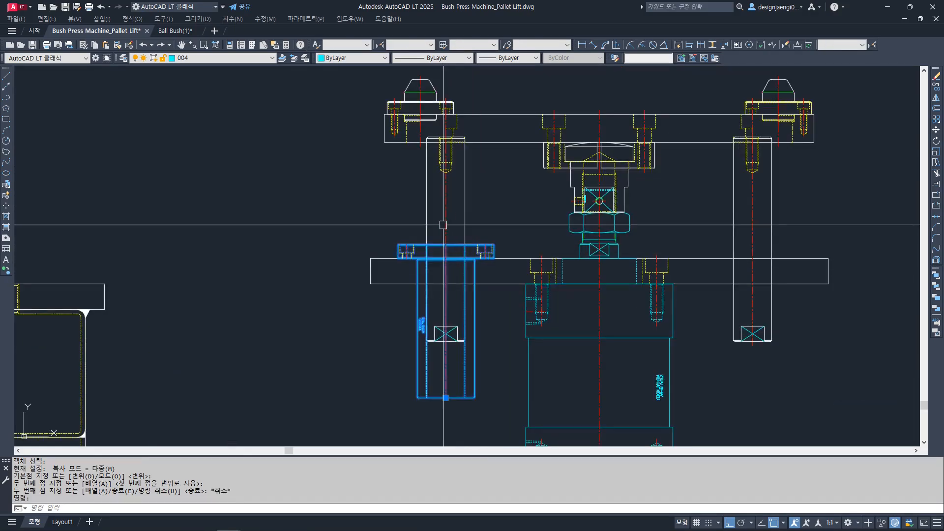
{"action": "key", "text": "Escape"}
{"action": "key", "text": "Escape"}
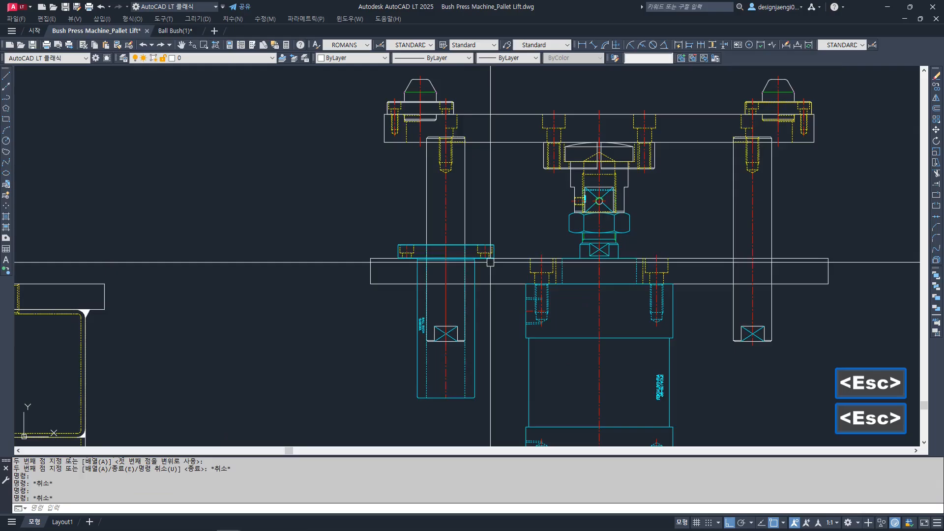
{"action": "key", "text": "Escape"}
{"action": "type", "text": "3"}
{"action": "key", "text": "space"}
{"action": "left_click", "coordinate": [494, 254]}
{"action": "middle_click_drag", "start_coordinate": [493, 254], "coordinate": [472, 285]}
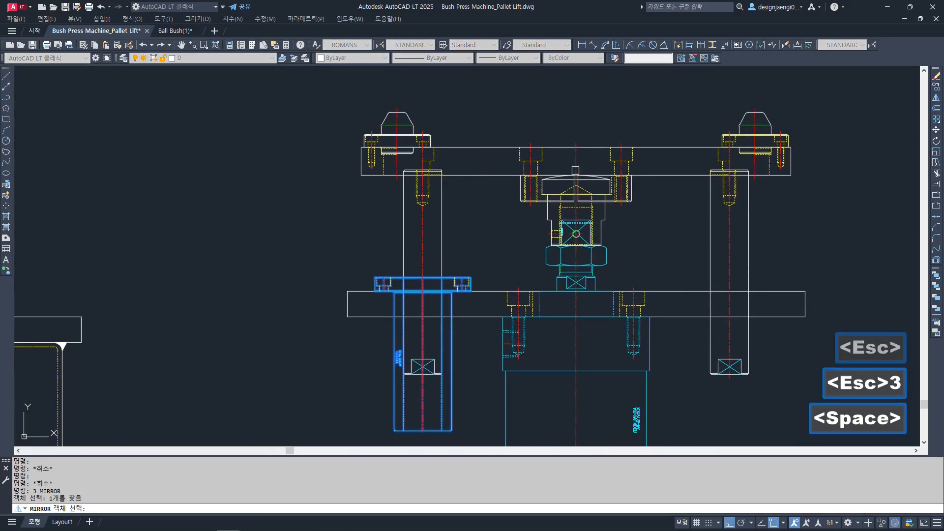
{"action": "key", "text": "space"}
{"action": "left_click", "coordinate": [576, 147]}
{"action": "left_click", "coordinate": [584, 107]}
{"action": "key", "text": "space"}
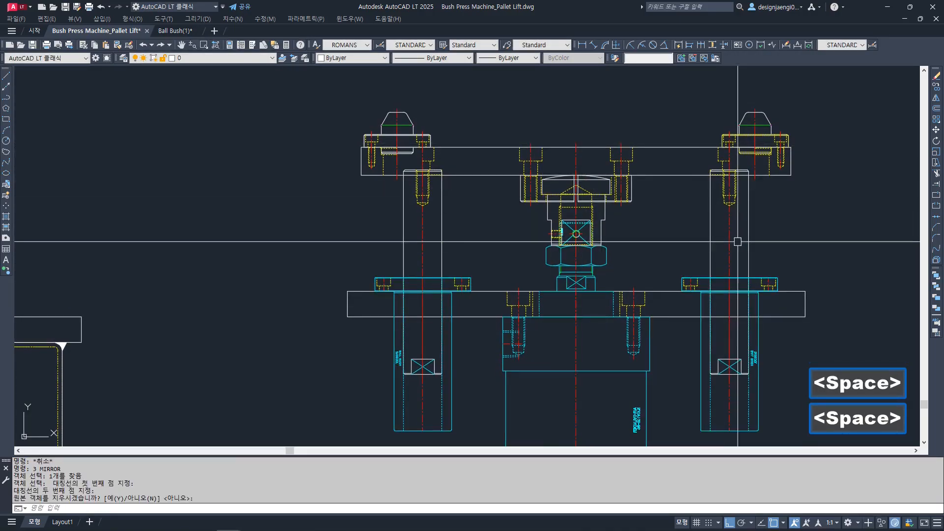
- Open the cylinder mounting plate block of the copied lift unit for in-place reference editing, with all nested objects selected
{"action": "middle_click_drag", "start_coordinate": [738, 343], "coordinate": [732, 253]}
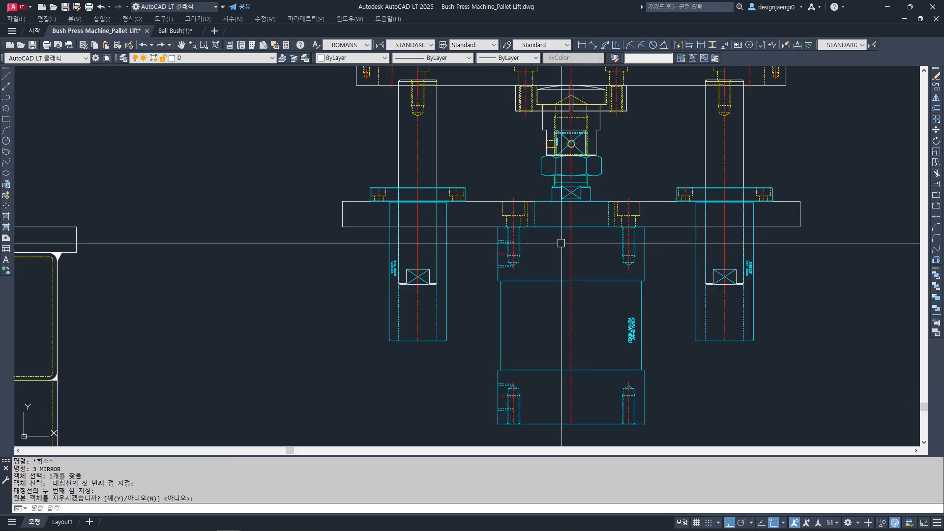
{"action": "scroll", "coordinate": [487, 245], "scroll_direction": "up", "scroll_amount": 2}
{"action": "key", "text": "space"}
{"action": "scroll", "coordinate": [447, 261], "scroll_direction": "down", "scroll_amount": 1}
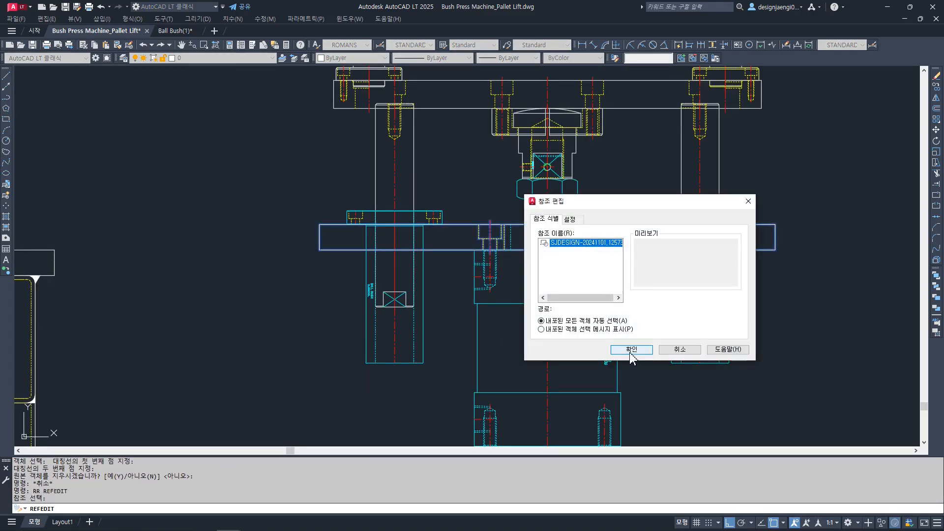
{"action": "left_click", "coordinate": [629, 352]}
{"action": "scroll", "coordinate": [376, 283], "scroll_direction": "up", "scroll_amount": 6}
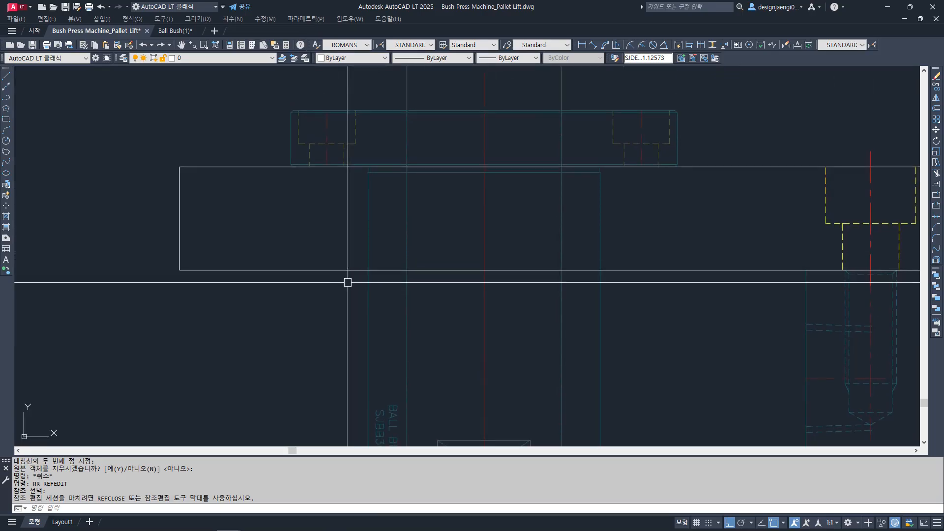
- Draw two vertical lines through the plate's thickness along both sides of the left ball bush body as bore edges
{"action": "key", "text": "Escape"}
{"action": "type", "text": "1"}
{"action": "key", "text": "space"}
{"action": "left_click", "coordinate": [368, 270]}
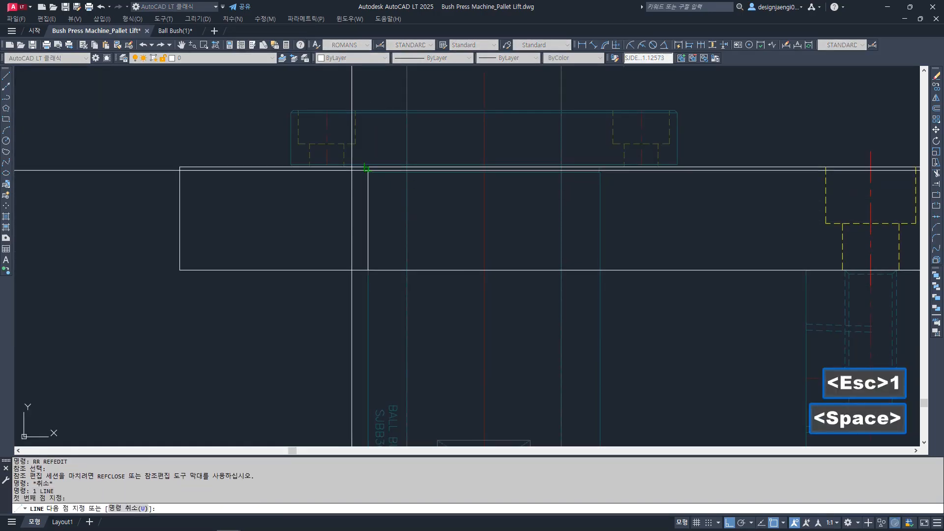
{"action": "left_click", "coordinate": [368, 167]}
{"action": "key", "text": "Escape"}
{"action": "type", "text": "1"}
{"action": "key", "text": "space"}
{"action": "left_click", "coordinate": [600, 270]}
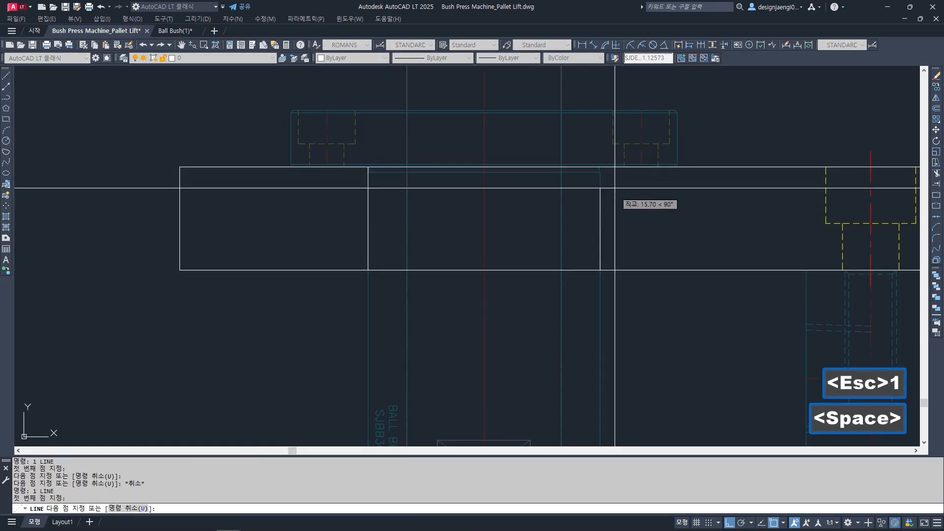
{"action": "left_click", "coordinate": [611, 169]}
{"action": "key", "text": "Escape"}
- Change the two new bore edge lines in the plate to layer 002
{"action": "left_click", "coordinate": [363, 149]}
{"action": "left_click", "coordinate": [472, 291]}
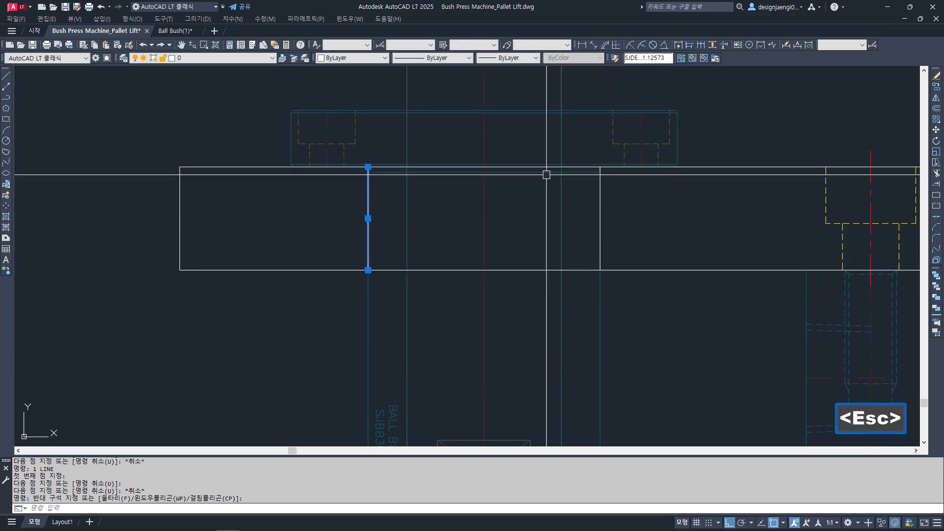
{"action": "left_click", "coordinate": [624, 309]}
{"action": "type", "text": "22"}
{"action": "key", "text": "space"}
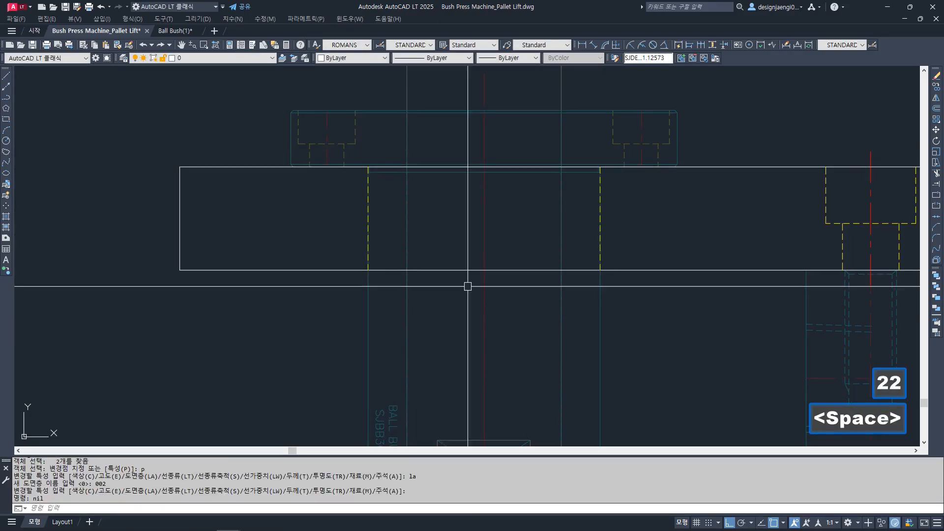
- Draw a vertical line through the plate on the left ball bush's axis and change it to the centre-line layer
{"action": "key", "text": "Escape"}
{"action": "type", "text": "1"}
{"action": "key", "text": "space"}
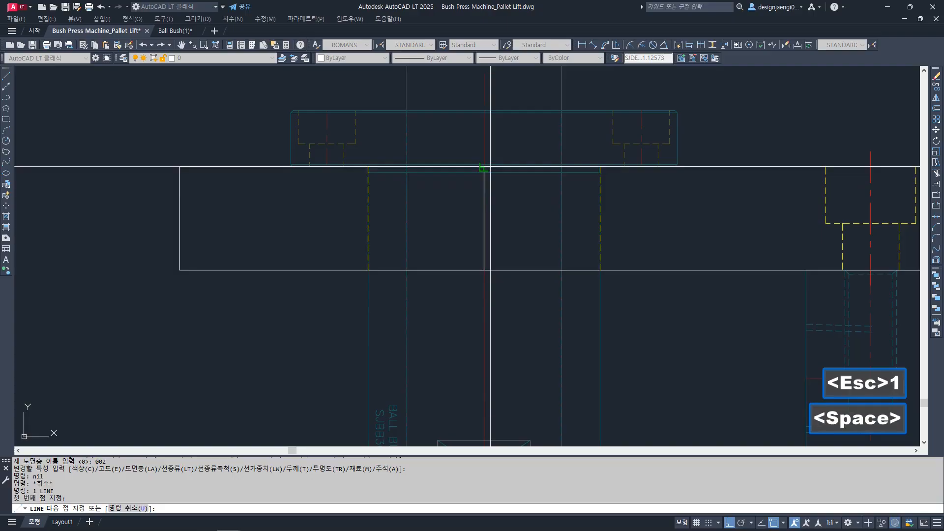
{"action": "left_click", "coordinate": [485, 168]}
{"action": "left_click", "coordinate": [484, 270]}
{"action": "key", "text": "Escape"}
{"action": "left_click", "coordinate": [482, 212]}
{"action": "type", "text": "11"}
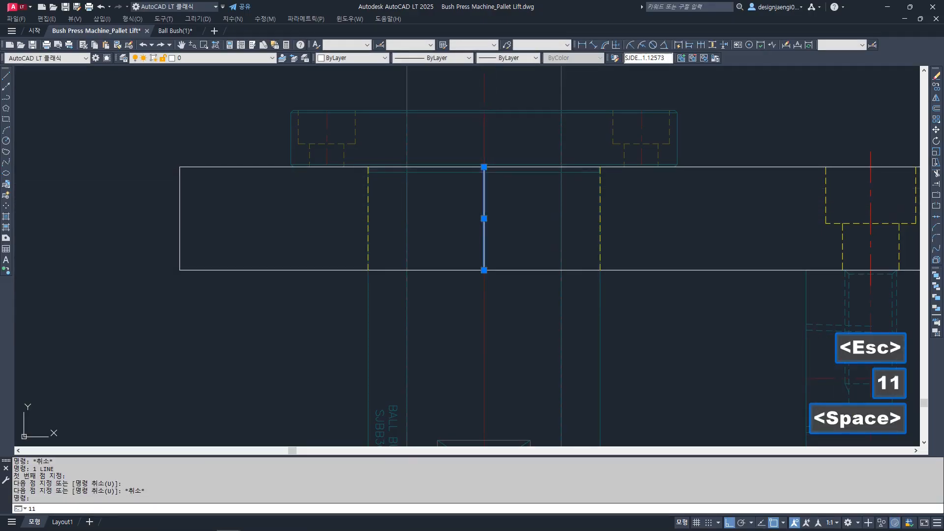
- Stretch both ends of the bore's centre line 2 mm beyond the plate's upper and lower faces
{"action": "key", "text": "Escape"}
{"action": "type", "text": "s"}
{"action": "left_click", "coordinate": [507, 158]}
{"action": "left_click", "coordinate": [467, 196]}
{"action": "key", "text": "space"}
{"action": "left_click", "coordinate": [499, 198]}
{"action": "type", "text": "2"}
{"action": "key", "text": "Escape"}
{"action": "key", "text": "space"}
{"action": "left_click", "coordinate": [509, 252]}
{"action": "left_click", "coordinate": [467, 293]}
{"action": "key", "text": "space"}
{"action": "left_click", "coordinate": [510, 293]}
{"action": "type", "text": "2"}
{"action": "key", "text": "Escape"}
- Draw a vertical 1 mm line down from the plate's upper face along the left edge of the new bore
{"action": "middle_click_drag", "start_coordinate": [445, 249], "coordinate": [446, 269]}
{"action": "scroll", "coordinate": [339, 172], "scroll_direction": "up", "scroll_amount": 6}
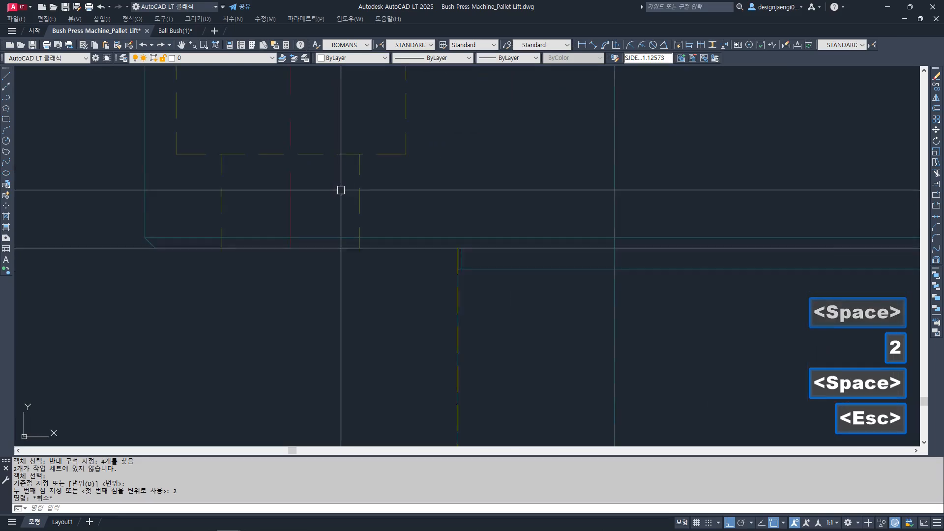
{"action": "key", "text": "Escape"}
{"action": "type", "text": "1"}
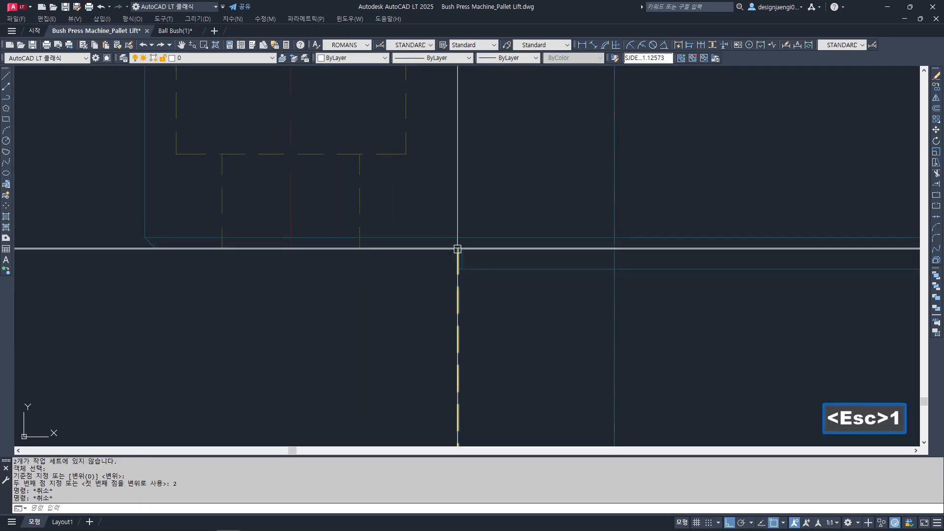
{"action": "key", "text": "space"}
{"action": "left_click", "coordinate": [458, 249]}
{"action": "type", "text": "1"}
{"action": "key", "text": "space"}
{"action": "key", "text": "Escape"}
- Rotate the 1 mm line by 45 degrees about its lower end so it leans outward from the bore
{"action": "key", "text": "Escape"}
{"action": "type", "text": "4"}
{"action": "key", "text": "space"}
{"action": "left_click", "coordinate": [435, 180]}
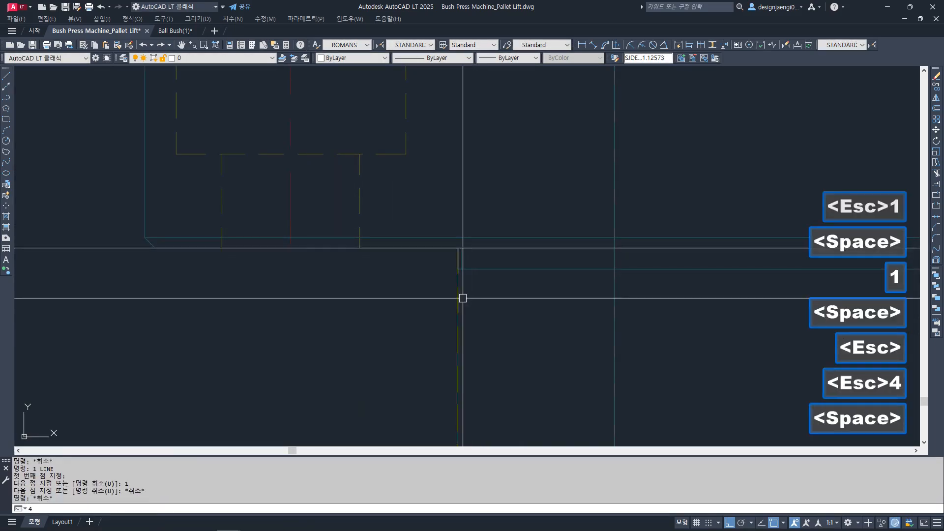
{"action": "left_click", "coordinate": [470, 285]}
{"action": "key", "text": "space"}
{"action": "scroll", "coordinate": [447, 273], "scroll_direction": "up", "scroll_amount": 6}
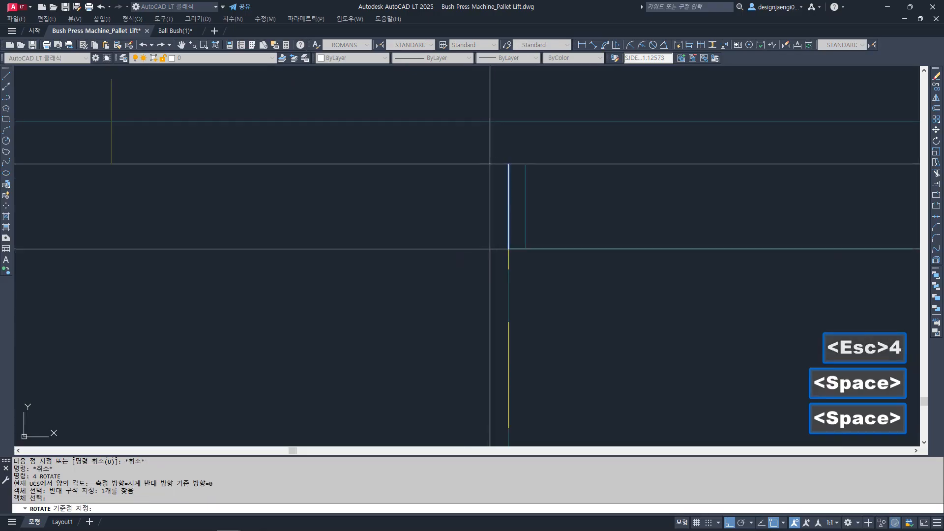
{"action": "type", "text": "45"}
{"action": "key", "text": "space"}
{"action": "scroll", "coordinate": [436, 275], "scroll_direction": "down", "scroll_amount": 5}
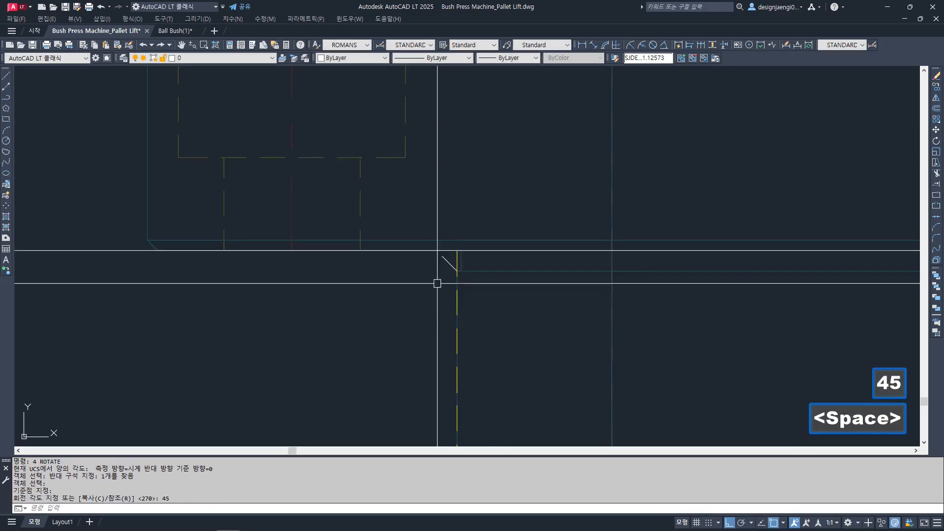
{"action": "middle_click_drag", "start_coordinate": [480, 272], "coordinate": [363, 259]}
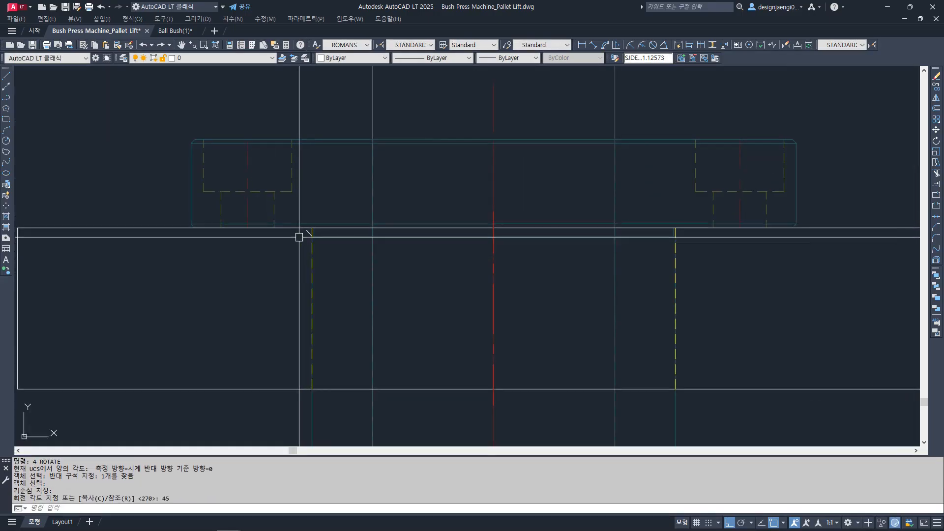
- Extend the 45-degree chamfer line up to the plate's upper face
{"action": "scroll", "coordinate": [301, 237], "scroll_direction": "up", "scroll_amount": 4}
{"action": "key", "text": "Escape"}
{"action": "type", "text": "EE"}
{"action": "key", "text": "space"}
{"action": "left_click", "coordinate": [307, 217]}
{"action": "key", "text": "space"}
{"action": "left_click", "coordinate": [315, 225]}
{"action": "key", "text": "Escape"}
{"action": "key", "text": "Escape"}
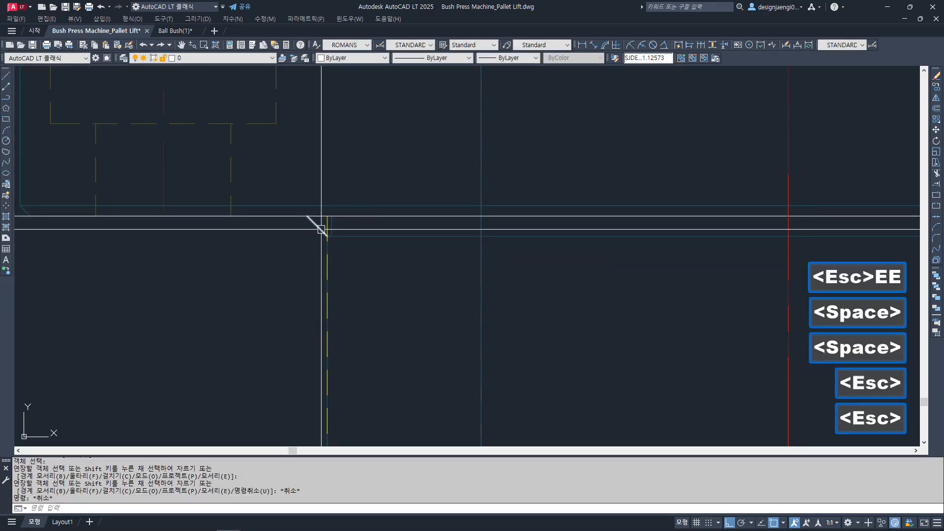
- Trim the left bore edge above the chamfer line and match the chamfer line's properties to the bore edge
{"action": "type", "text": "TR"}
{"action": "key", "text": "space"}
{"action": "left_click", "coordinate": [322, 217]}
{"action": "key", "text": "space"}
{"action": "key", "text": "Escape"}
{"action": "type", "text": "MM"}
{"action": "left_click", "coordinate": [327, 243]}
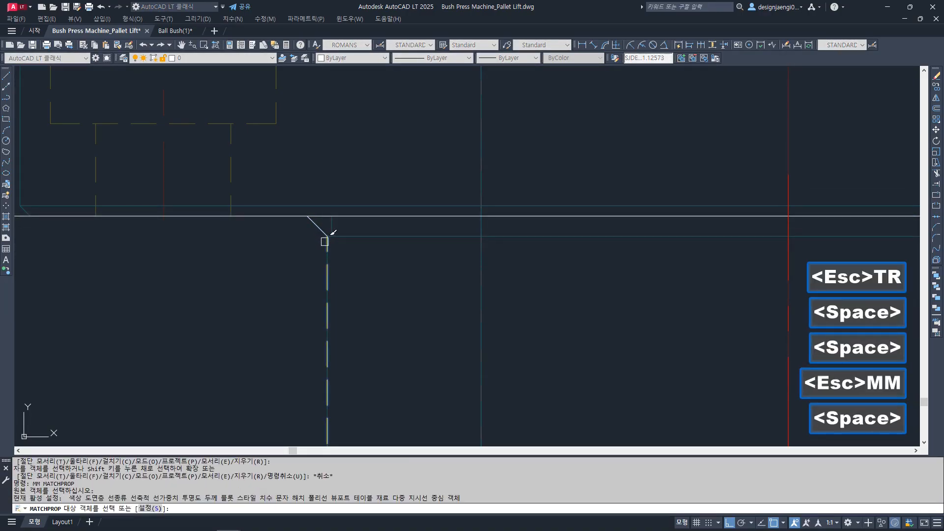
{"action": "left_click", "coordinate": [316, 225]}
{"action": "key", "text": "Escape"}
- Erase the unchamfered right edge line of the bore
{"action": "type", "text": "E"}
{"action": "scroll", "coordinate": [338, 229], "scroll_direction": "down", "scroll_amount": 6}
{"action": "left_click", "coordinate": [516, 203]}
{"action": "left_click", "coordinate": [607, 352]}
{"action": "key", "text": "space"}
- Mirror the left bore edge and its chamfer about the bore's centre line, keeping the originals
{"action": "key", "text": "Escape"}
{"action": "type", "text": "3"}
{"action": "key", "text": "space"}
{"action": "left_click", "coordinate": [294, 123]}
{"action": "left_click", "coordinate": [354, 360]}
{"action": "scroll", "coordinate": [346, 266], "scroll_direction": "up", "scroll_amount": 6}
{"action": "scroll", "coordinate": [345, 260], "scroll_direction": "down", "scroll_amount": 4}
{"action": "key", "text": "space"}
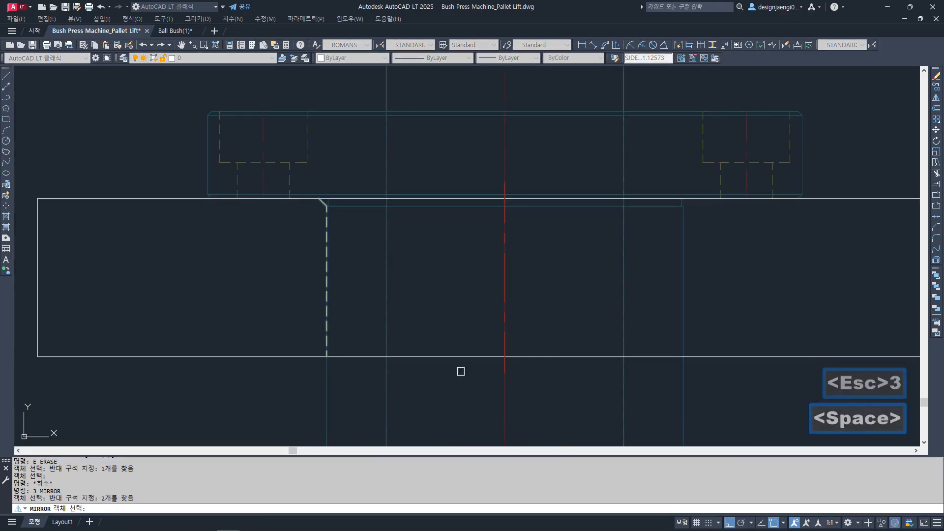
{"action": "left_click", "coordinate": [504, 373]}
{"action": "left_click", "coordinate": [520, 427]}
{"action": "key", "text": "space"}
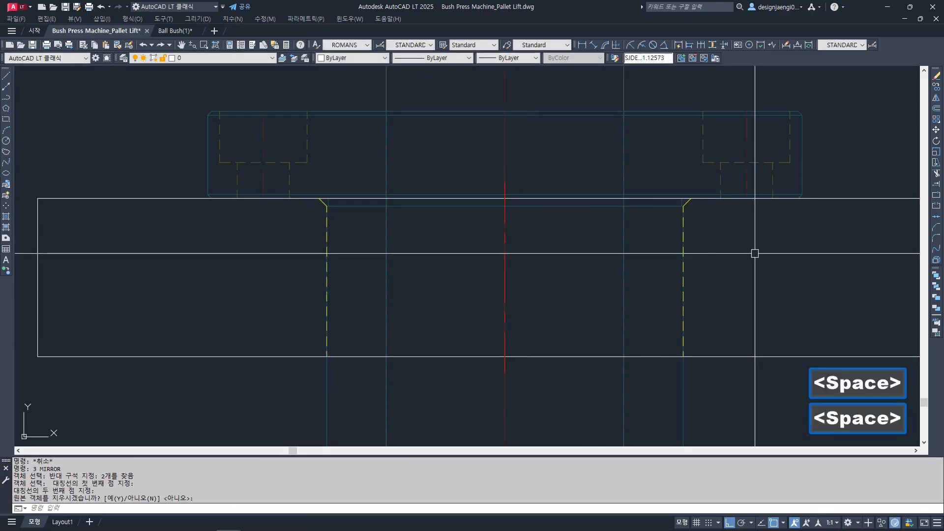
- Draw a horizontal line between the lower ends of the two chamfers and change it to layer 002
{"action": "key", "text": "Escape"}
{"action": "type", "text": "1"}
{"action": "key", "text": "space"}
{"action": "scroll", "coordinate": [324, 192], "scroll_direction": "up", "scroll_amount": 4}
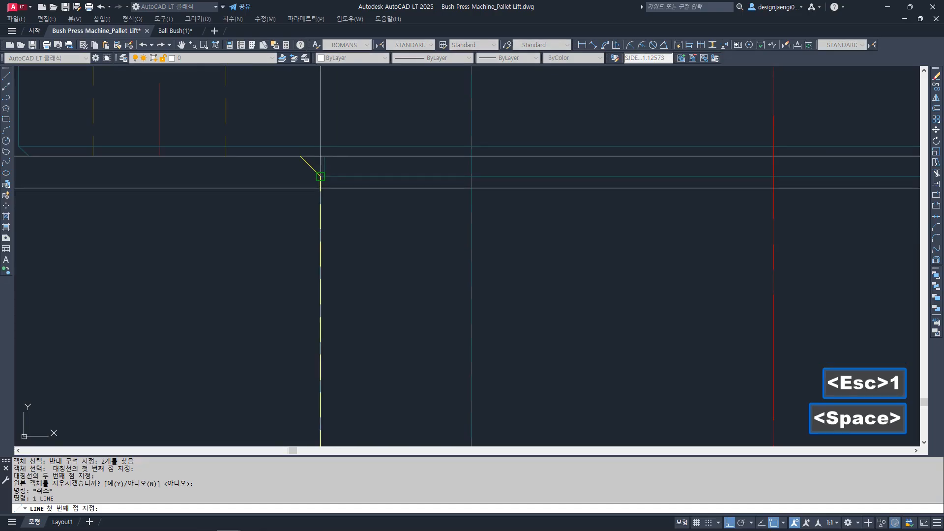
{"action": "scroll", "coordinate": [320, 177], "scroll_direction": "down", "scroll_amount": 4}
{"action": "left_click", "coordinate": [665, 191]}
{"action": "key", "text": "Escape"}
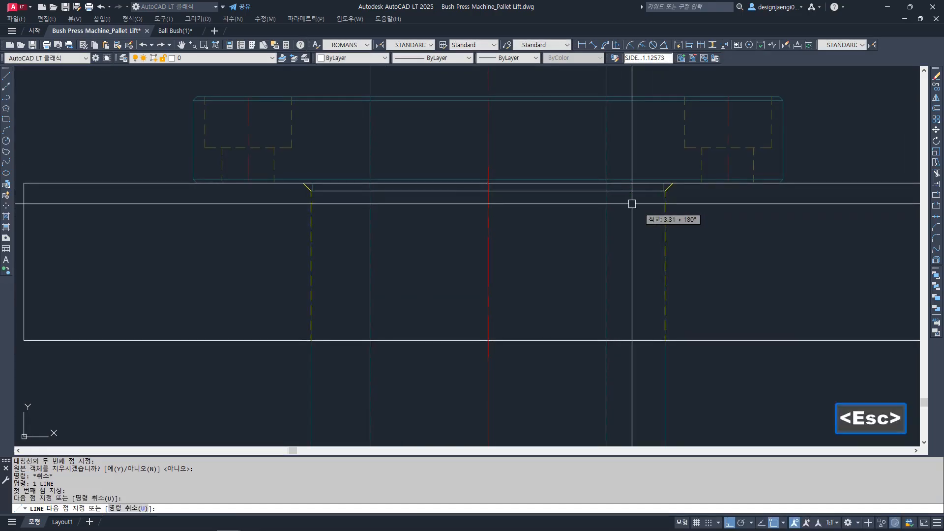
{"action": "type", "text": "22"}
{"action": "key", "text": "space"}
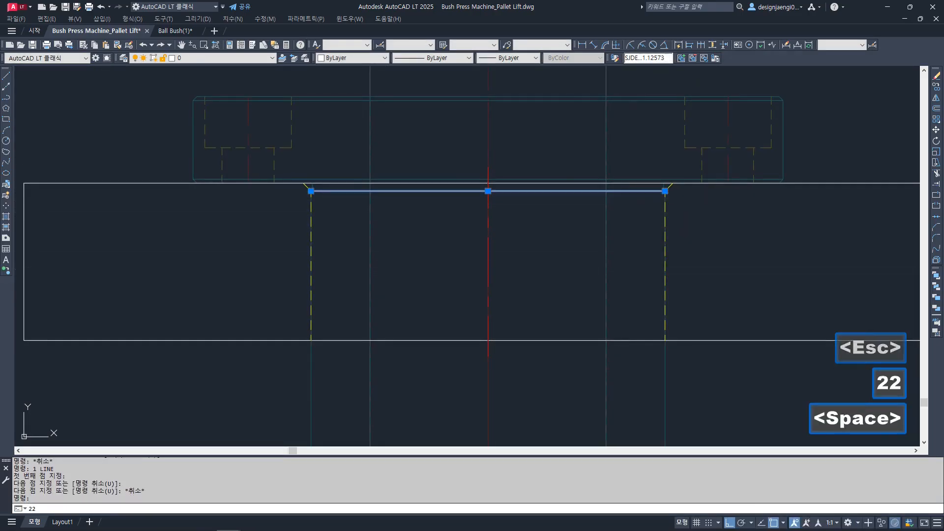
- Measure the width of the left screw clearance hole in the ball bush flange
{"action": "scroll", "coordinate": [476, 278], "scroll_direction": "down", "scroll_amount": 4}
{"action": "middle_click_drag", "start_coordinate": [476, 279], "coordinate": [416, 262]}
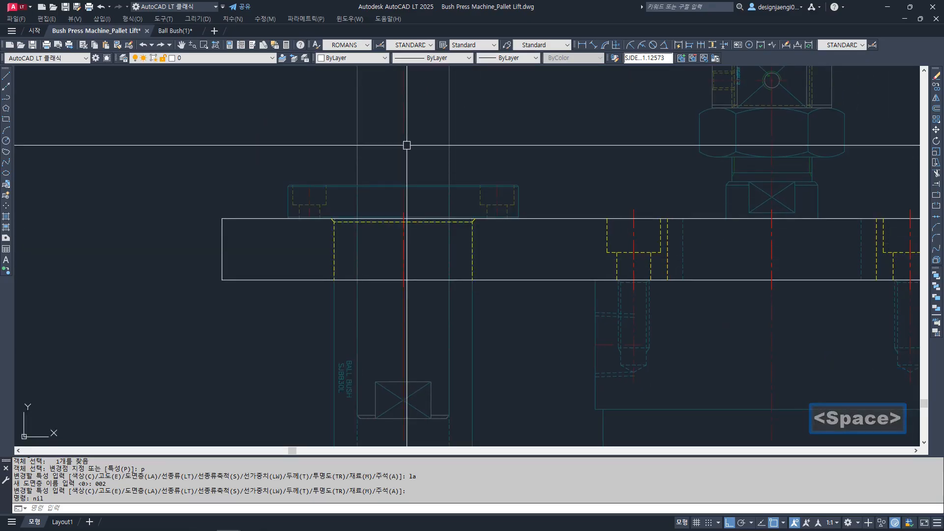
{"action": "scroll", "coordinate": [325, 217], "scroll_direction": "up", "scroll_amount": 2}
{"action": "key", "text": "Escape"}
{"action": "type", "text": "aa"}
{"action": "key", "text": "space"}
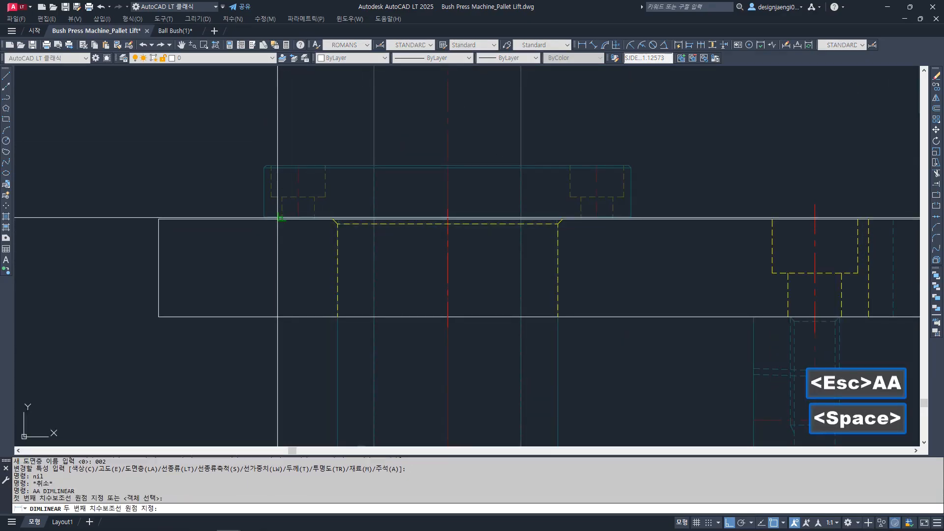
{"action": "left_click", "coordinate": [280, 218]}
{"action": "left_click", "coordinate": [314, 220]}
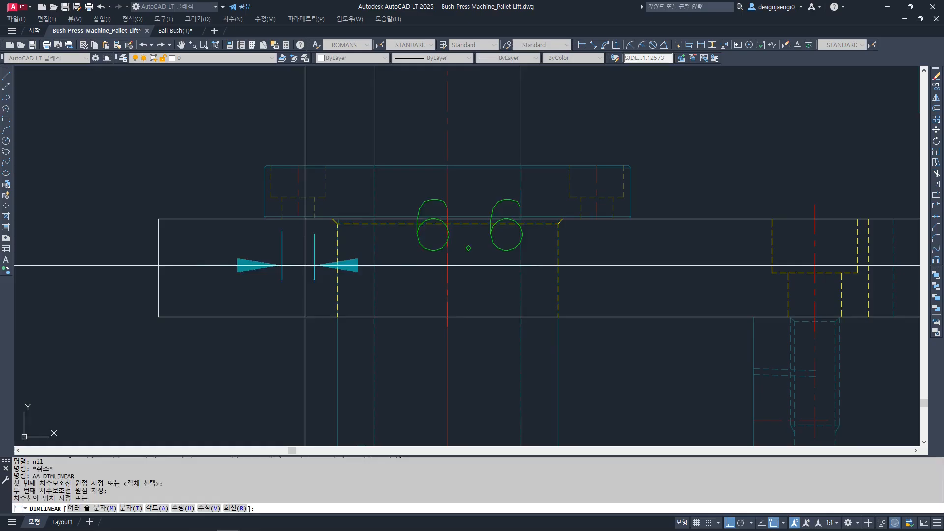
{"action": "key", "text": "Escape"}
- Close the in-place editing of the plate block and save the changes back to it
{"action": "scroll", "coordinate": [440, 274], "scroll_direction": "down", "scroll_amount": 10}
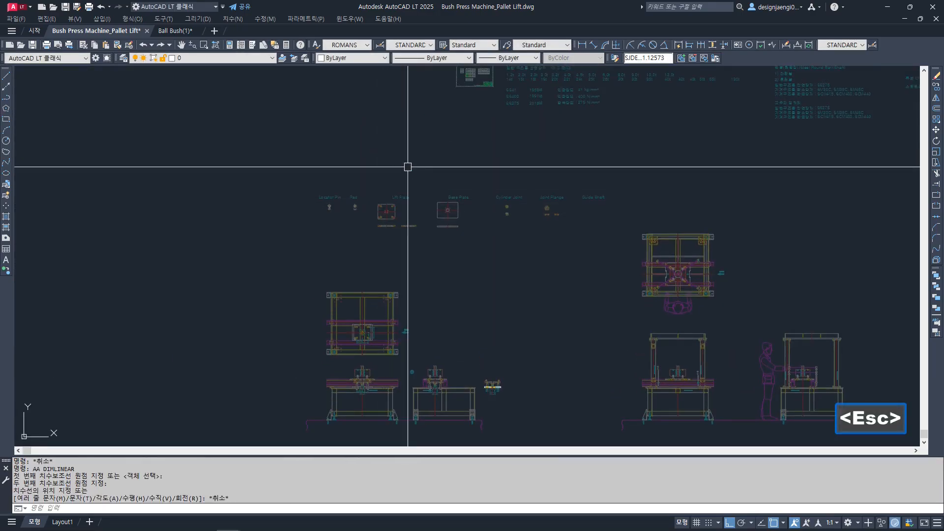
{"action": "scroll", "coordinate": [418, 194], "scroll_direction": "down", "scroll_amount": 3}
{"action": "scroll", "coordinate": [418, 191], "scroll_direction": "up", "scroll_amount": 8}
{"action": "type", "text": "RT"}
{"action": "key", "text": "space"}
{"action": "key", "text": "space"}
{"action": "key", "text": "space"}
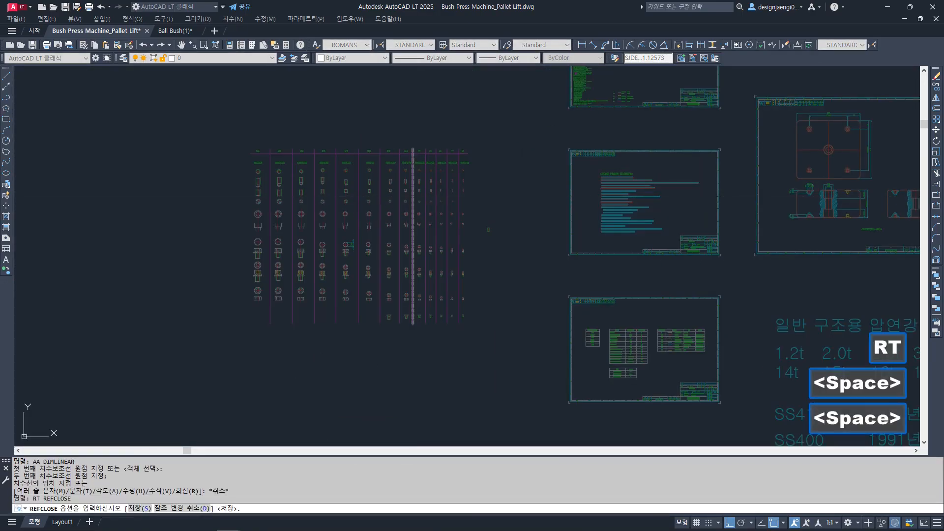
- Copy the M6x1 tapped hole's plan and side views from the hole library to the separate pallet lift view
{"action": "scroll", "coordinate": [381, 187], "scroll_direction": "up", "scroll_amount": 5}
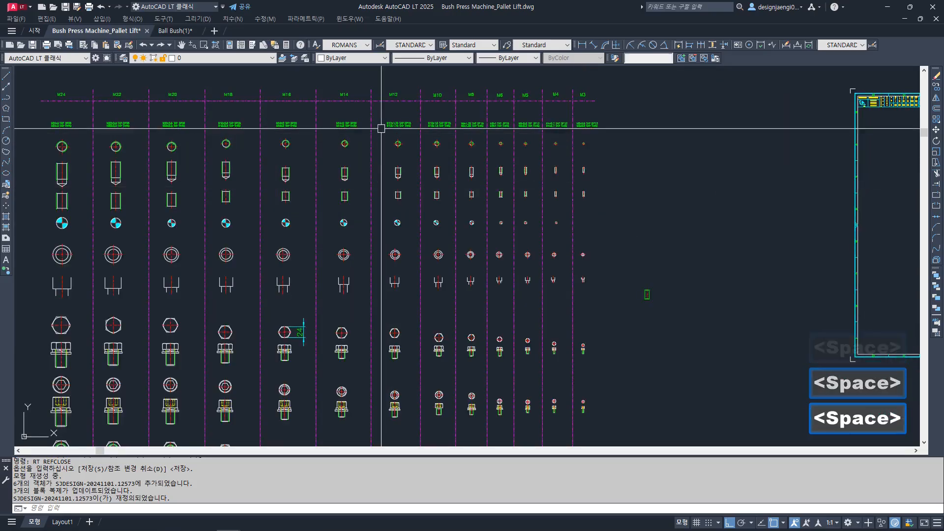
{"action": "scroll", "coordinate": [567, 212], "scroll_direction": "up", "scroll_amount": 3}
{"action": "middle_click_drag", "start_coordinate": [567, 213], "coordinate": [562, 114]}
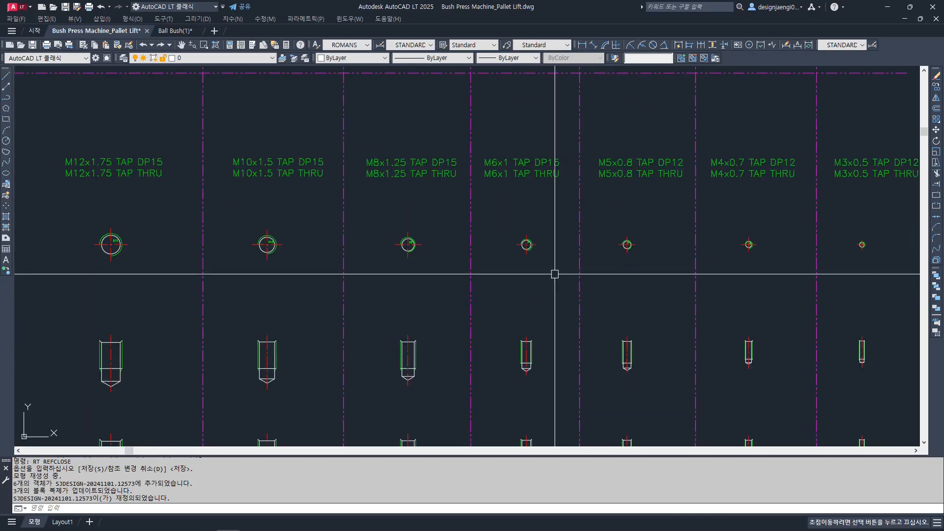
{"action": "key", "text": "Escape"}
{"action": "type", "text": "CC"}
{"action": "key", "text": "space"}
{"action": "left_click", "coordinate": [565, 215]}
{"action": "left_click", "coordinate": [511, 384]}
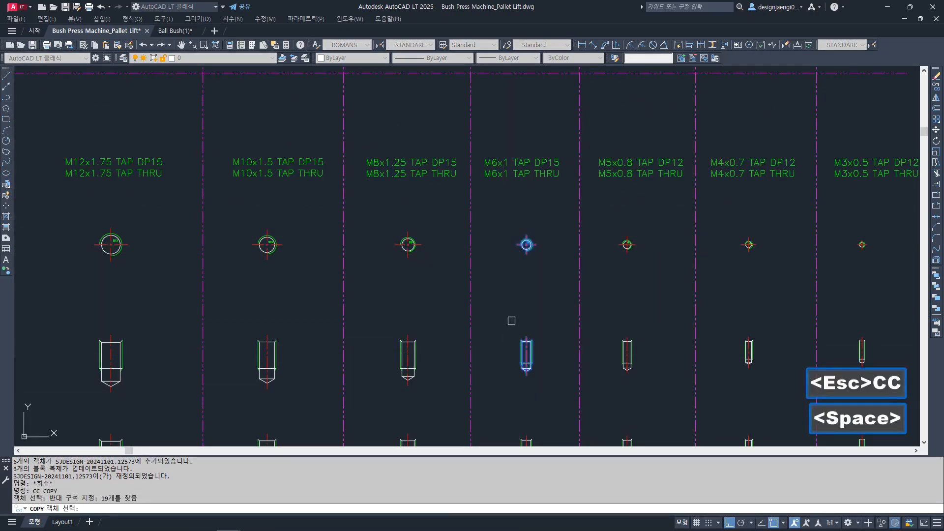
{"action": "key", "text": "space"}
{"action": "left_click", "coordinate": [537, 294]}
{"action": "scroll", "coordinate": [507, 191], "scroll_direction": "down", "scroll_amount": 5}
{"action": "key", "text": "F8"}
{"action": "scroll", "coordinate": [506, 192], "scroll_direction": "down", "scroll_amount": 5}
{"action": "scroll", "coordinate": [552, 196], "scroll_direction": "up", "scroll_amount": 6}
{"action": "scroll", "coordinate": [532, 220], "scroll_direction": "up", "scroll_amount": 8}
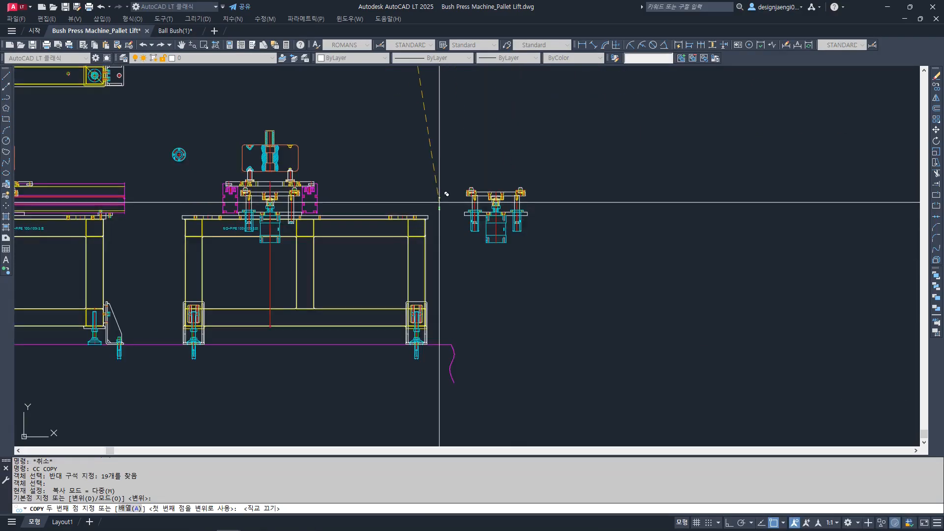
{"action": "key", "text": "Escape"}
{"action": "type", "text": "M"}
{"action": "key", "text": "space"}
{"action": "key", "text": "space"}
{"action": "key", "text": "Escape"}
{"action": "key", "text": "Escape"}
{"action": "type", "text": "m"}
{"action": "key", "text": "space"}
{"action": "key", "text": "Escape"}
{"action": "key", "text": "Escape"}
- Change the side view of the copied M6 tapped hole to layer 002
{"action": "scroll", "coordinate": [510, 295], "scroll_direction": "up", "scroll_amount": 4}
{"action": "key", "text": "Escape"}
{"action": "left_click_drag", "start_coordinate": [457, 255], "coordinate": [518, 367]}
{"action": "type", "text": "22"}
{"action": "key", "text": "space"}
{"action": "key", "text": "Escape"}
- Move the M6 tapped hole's side view by its centre line's upper end onto the left flange screw hole's axis at the plate
{"action": "type", "text": "m"}
{"action": "key", "text": "space"}
{"action": "left_click", "coordinate": [440, 211]}
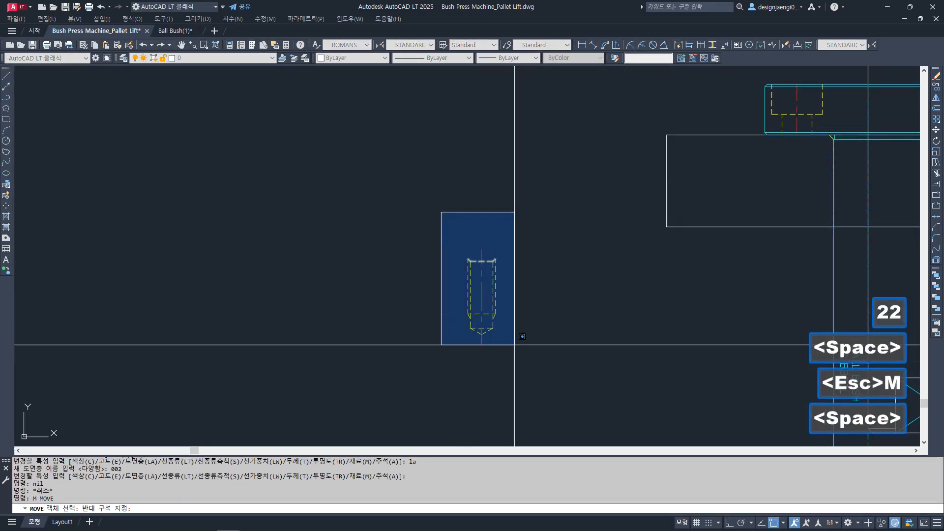
{"action": "left_click", "coordinate": [513, 355]}
{"action": "key", "text": "space"}
{"action": "left_click", "coordinate": [481, 250]}
{"action": "middle_click_drag", "start_coordinate": [565, 227], "coordinate": [254, 243]}
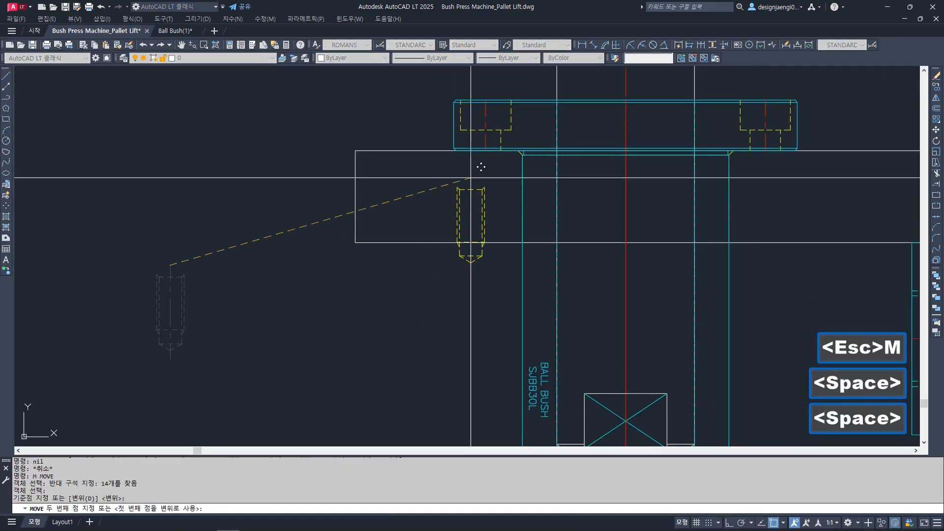
{"action": "left_click", "coordinate": [485, 151]}
- Move the tapped hole straight up so its upper edge lies on the plate's upper face
{"action": "key", "text": "Escape"}
{"action": "type", "text": "m"}
{"action": "key", "text": "space"}
{"action": "left_click", "coordinate": [449, 131]}
{"action": "left_click", "coordinate": [483, 282]}
{"action": "left_click", "coordinate": [419, 125]}
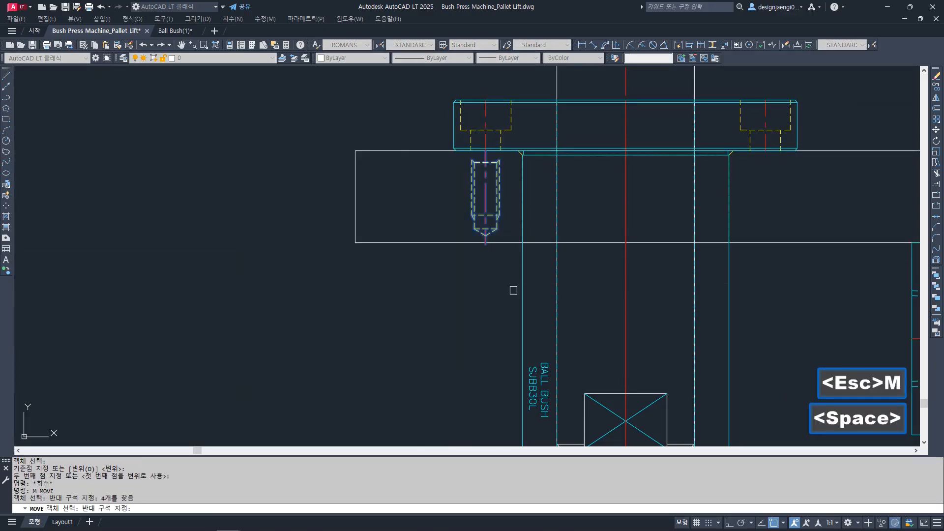
{"action": "left_click", "coordinate": [513, 281]}
{"action": "scroll", "coordinate": [454, 147], "scroll_direction": "up", "scroll_amount": 6}
{"action": "key", "text": "space"}
{"action": "left_click", "coordinate": [523, 201]}
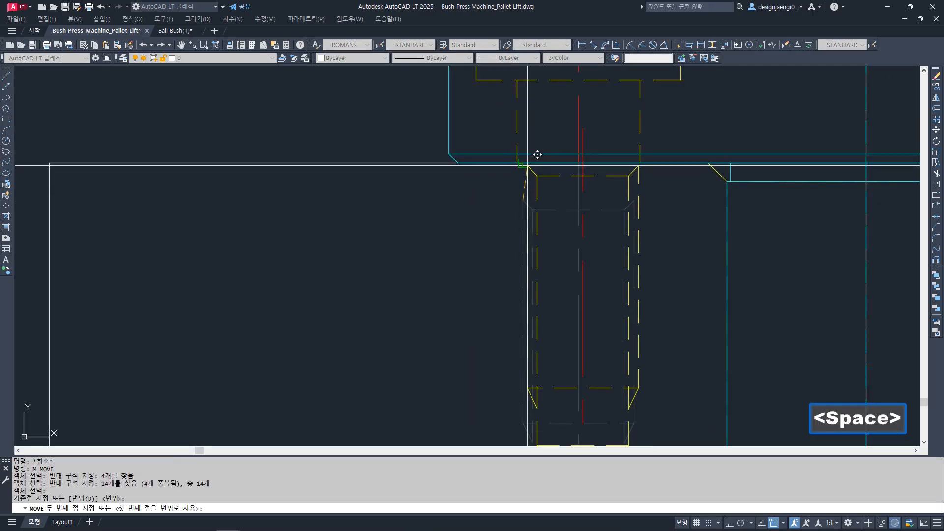
{"action": "left_click", "coordinate": [523, 164]}
- Stretch the lower end of the tapped hole 2 mm downward, leaving the plate block out of the selection
{"action": "scroll", "coordinate": [475, 183], "scroll_direction": "down", "scroll_amount": 4}
{"action": "key", "text": "Escape"}
{"action": "type", "text": "s"}
{"action": "left_click", "coordinate": [553, 244]}
{"action": "left_click", "coordinate": [472, 341]}
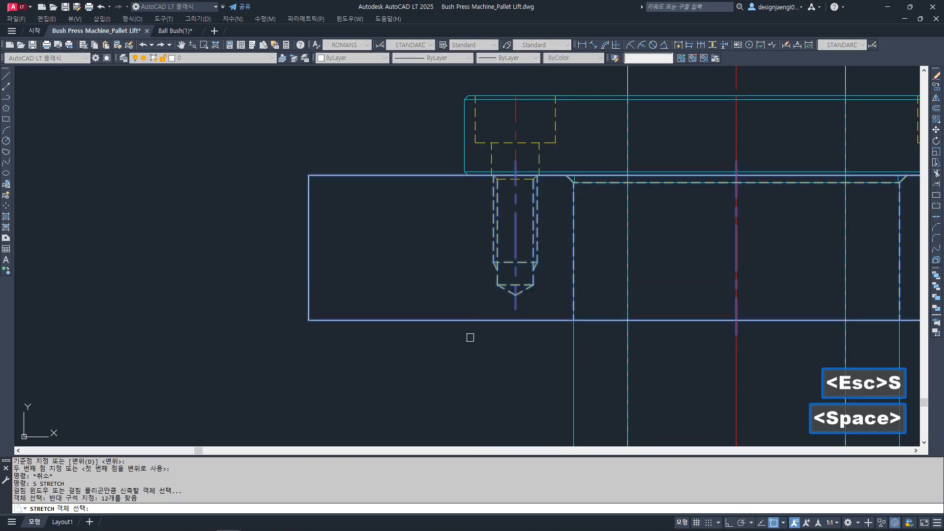
{"action": "left_click", "coordinate": [461, 306], "text": "shift"}
{"action": "left_click", "coordinate": [434, 354], "text": "shift"}
{"action": "key", "text": "space"}
{"action": "left_click", "coordinate": [438, 262]}
{"action": "key", "text": "F8"}
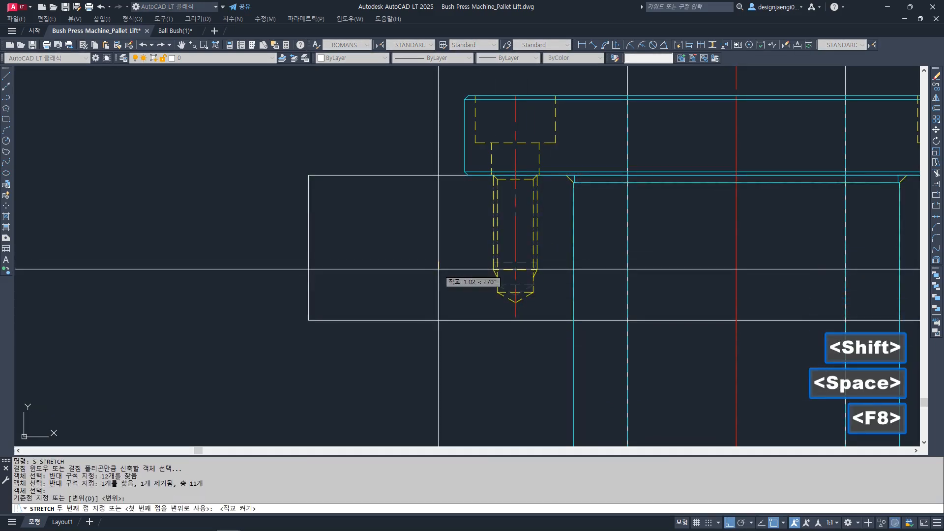
{"action": "type", "text": "2"}
{"action": "key", "text": "space"}
{"action": "key", "text": "Escape"}
- Stretch the lower end of the left M6 tapped hole 1 mm further downward, leaving the plate block out of the selection
{"action": "key", "text": "Escape"}
{"action": "type", "text": "s"}
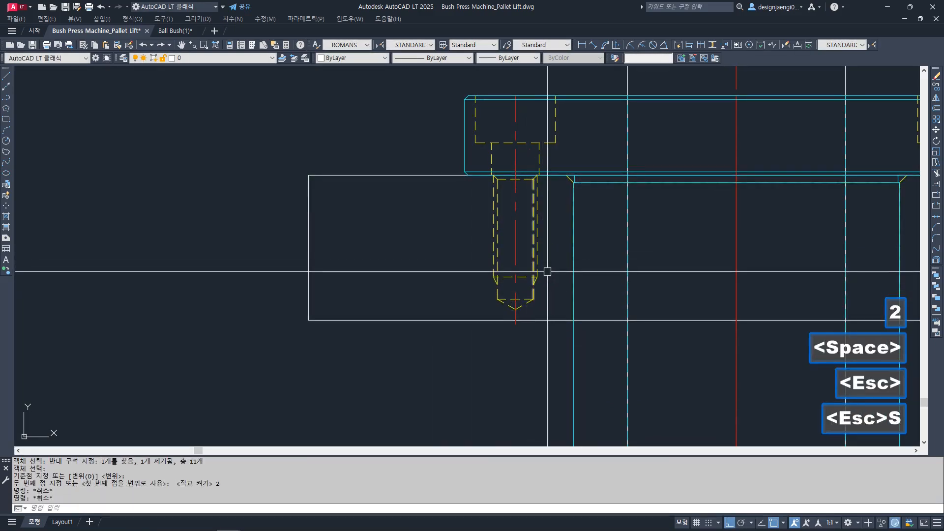
{"action": "key", "text": "space"}
{"action": "left_click", "coordinate": [546, 268]}
{"action": "left_click", "coordinate": [462, 328]}
{"action": "left_click", "coordinate": [460, 310], "text": "shift"}
{"action": "left_click", "coordinate": [439, 340], "text": "shift"}
{"action": "key", "text": "space"}
{"action": "left_click", "coordinate": [440, 257]}
{"action": "type", "text": "1"}
{"action": "key", "text": "space"}
{"action": "key", "text": "Escape"}
- Measure the thread depth of the left tapped hole from its lower thread line to the plate's upper face
{"action": "type", "text": "aa"}
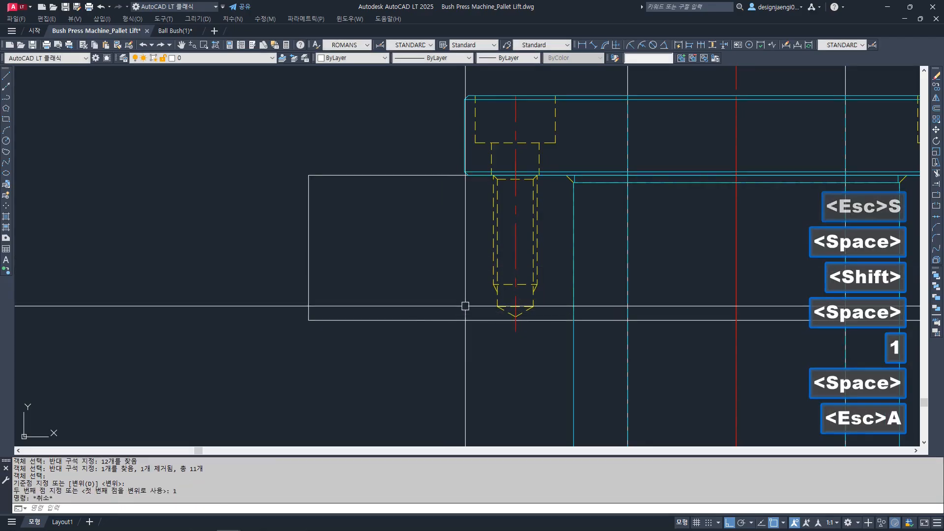
{"action": "left_click", "coordinate": [493, 285]}
{"action": "left_click", "coordinate": [493, 175]}
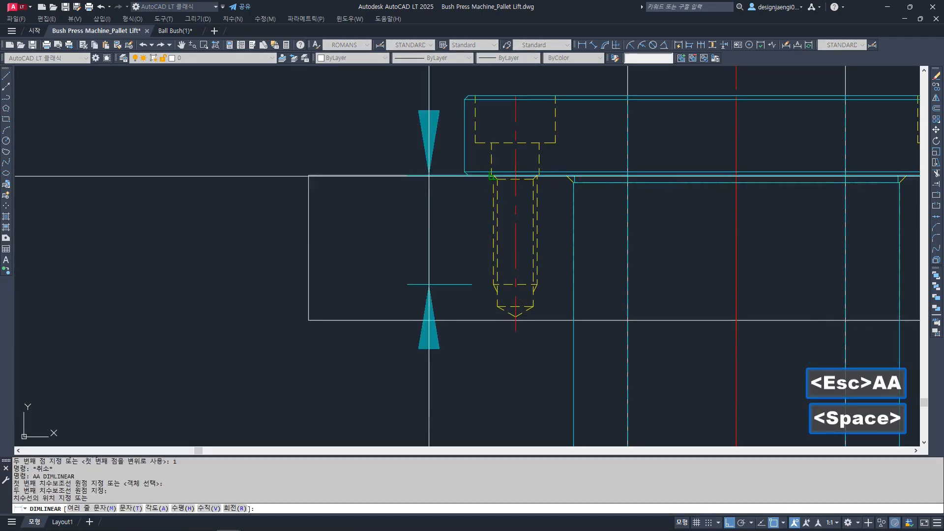
{"action": "scroll", "coordinate": [410, 225], "scroll_direction": "down", "scroll_amount": 4}
{"action": "key", "text": "Escape"}
{"action": "key", "text": "Escape"}
- Mirror the tapped hole about the left ball bush's vertical centre line onto the other flange screw hole, keeping the original
{"action": "scroll", "coordinate": [442, 229], "scroll_direction": "up", "scroll_amount": 2}
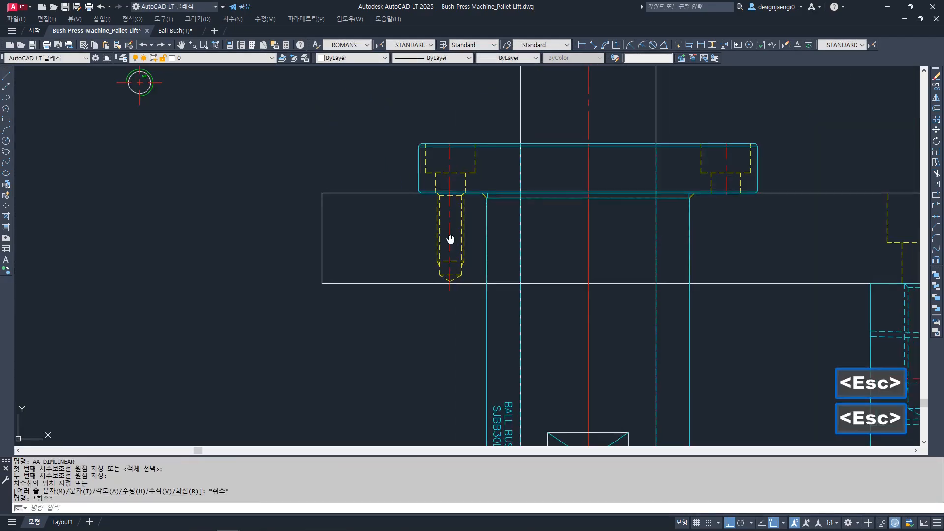
{"action": "middle_click_drag", "start_coordinate": [459, 236], "coordinate": [396, 249]}
{"action": "key", "text": "Escape"}
{"action": "left_click", "coordinate": [358, 175]}
{"action": "left_click", "coordinate": [472, 349]}
{"action": "key", "text": "Escape"}
{"action": "key", "text": "Escape"}
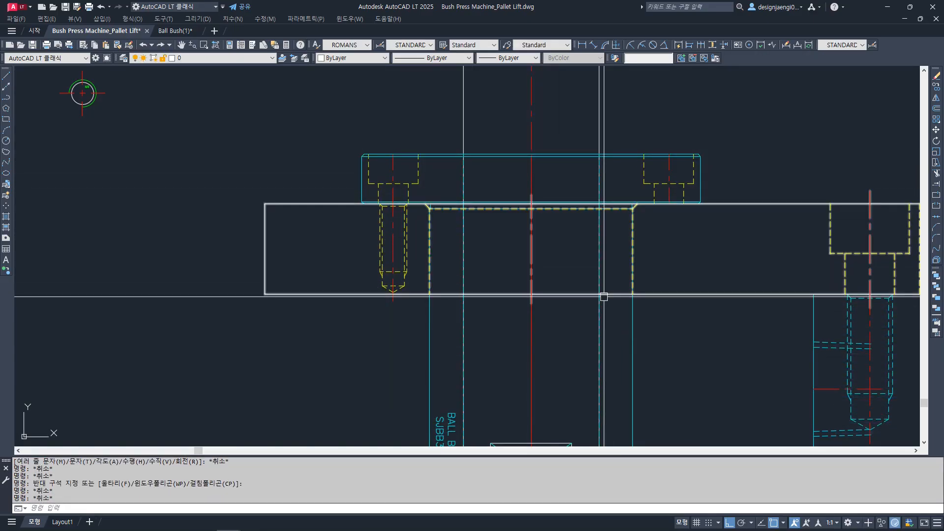
{"action": "key", "text": "space"}
{"action": "left_click", "coordinate": [305, 148]}
{"action": "left_click", "coordinate": [435, 342]}
{"action": "key", "text": "space"}
{"action": "left_click", "coordinate": [531, 155]}
{"action": "left_click", "coordinate": [550, 372]}
{"action": "key", "text": "Escape"}
- Open the cylinder plate block for in-place reference editing
{"action": "scroll", "coordinate": [390, 233], "scroll_direction": "down", "scroll_amount": 2}
{"action": "left_click", "coordinate": [344, 179]}
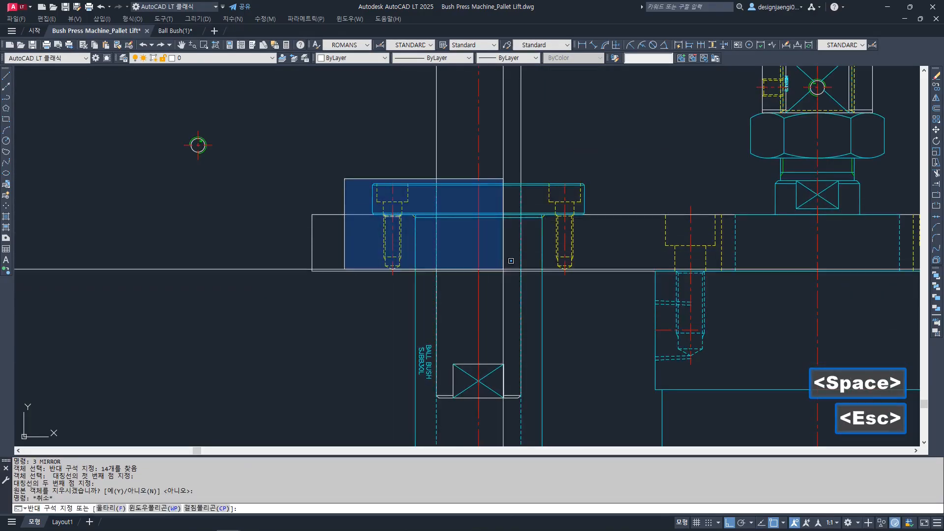
{"action": "key", "text": "Escape"}
{"action": "left_click", "coordinate": [345, 183]}
{"action": "key", "text": "Escape"}
{"action": "scroll", "coordinate": [578, 320], "scroll_direction": "down", "scroll_amount": 2}
{"action": "middle_click_drag", "start_coordinate": [578, 320], "coordinate": [399, 288]}
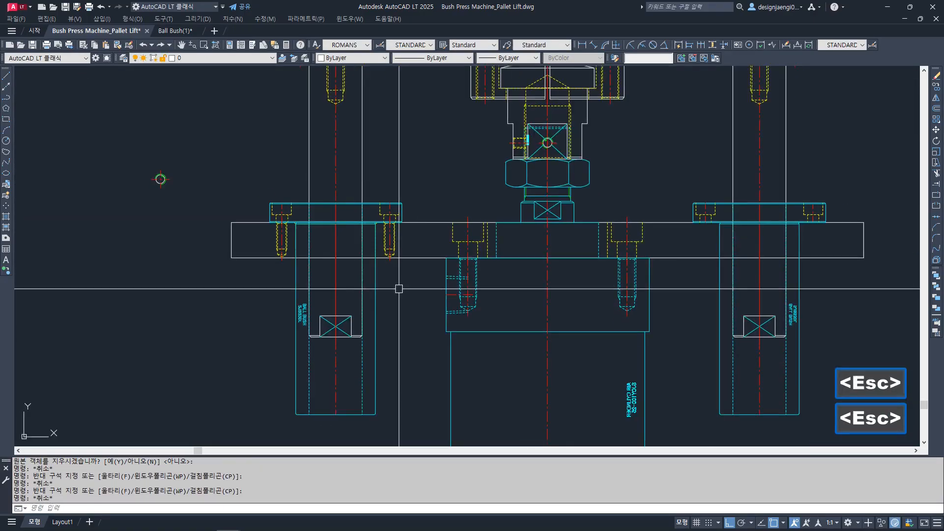
{"action": "key", "text": "Escape"}
{"action": "type", "text": "rr"}
{"action": "key", "text": "space"}
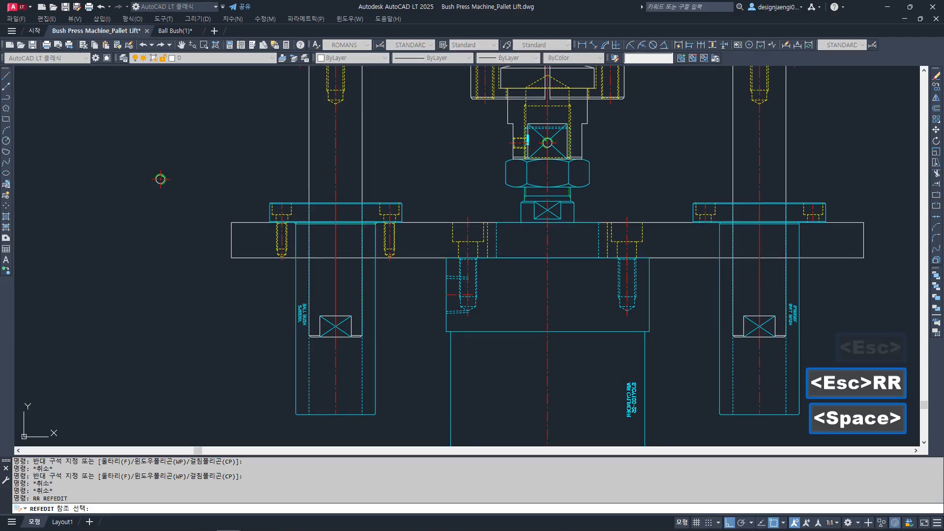
{"action": "left_click", "coordinate": [416, 258]}
{"action": "left_click", "coordinate": [623, 353]}
- Add the left shaft's chamfered bore and both tapped holes to the plate block's working set
{"action": "left_click", "coordinate": [265, 216]}
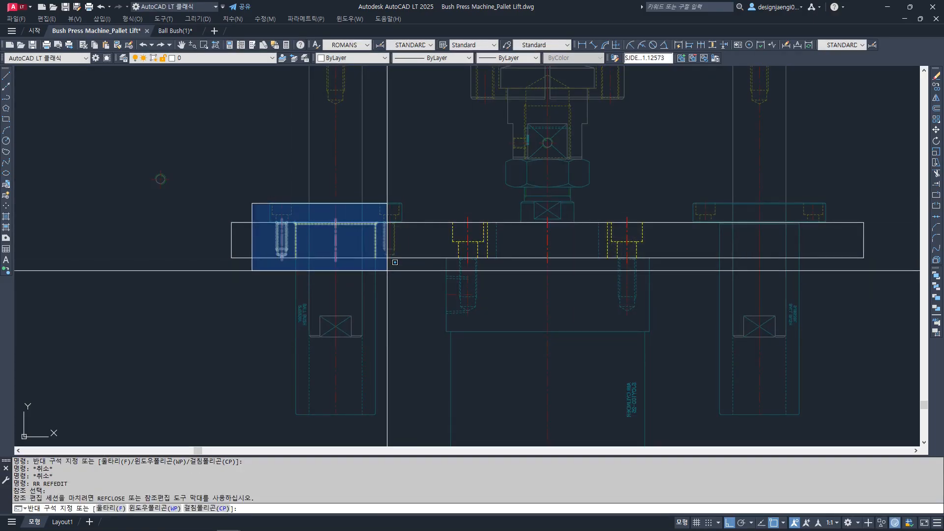
{"action": "left_click", "coordinate": [408, 279]}
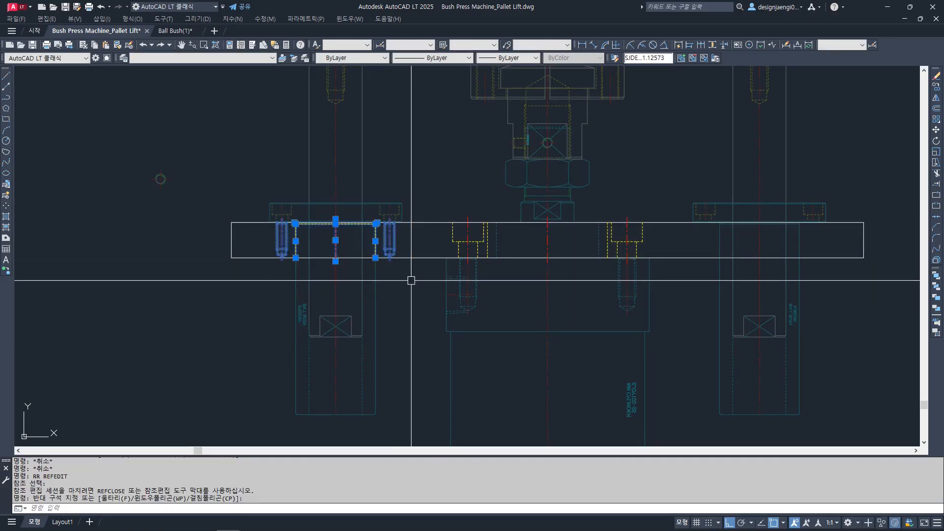
{"action": "left_click", "coordinate": [681, 58]}
{"action": "key", "text": "Escape"}
{"action": "key", "text": "Escape"}
{"action": "left_click", "coordinate": [261, 188]}
{"action": "key", "text": "Escape"}
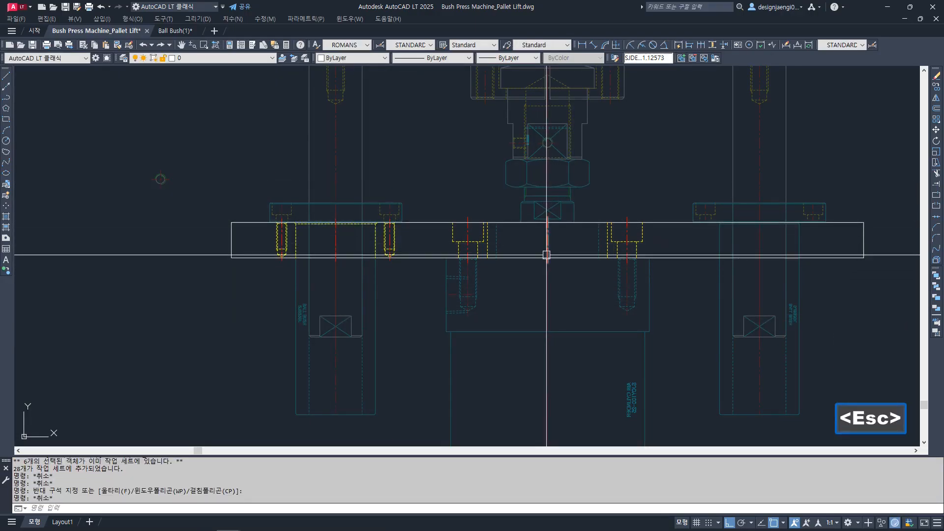
- Copy the left bore and its two tapped holes by the bore's centre line onto the right guide shaft's centre line
{"action": "key", "text": "Escape"}
{"action": "type", "text": "cc"}
{"action": "key", "text": "space"}
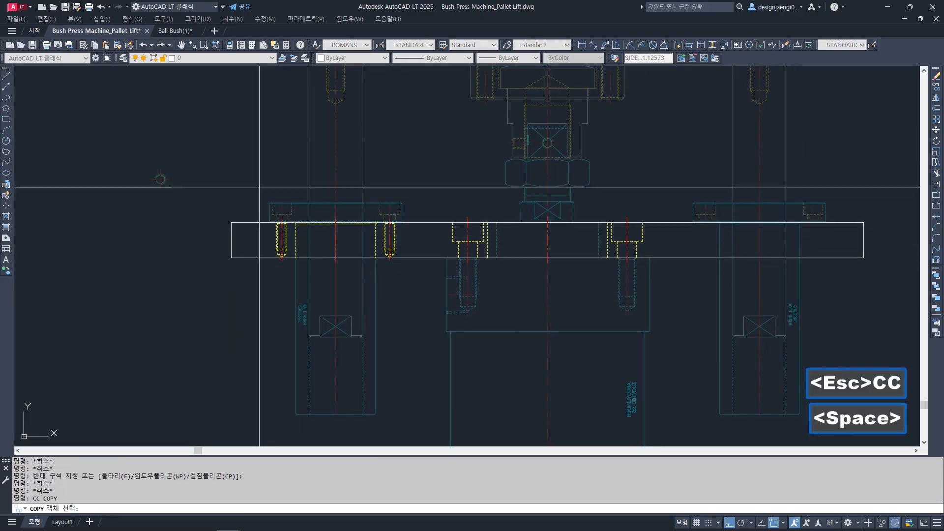
{"action": "left_click", "coordinate": [259, 188]}
{"action": "left_click", "coordinate": [404, 277]}
{"action": "scroll", "coordinate": [324, 224], "scroll_direction": "up", "scroll_amount": 2}
{"action": "key", "text": "space"}
{"action": "left_click", "coordinate": [342, 216]}
{"action": "middle_click_drag", "start_coordinate": [741, 237], "coordinate": [292, 247]}
{"action": "scroll", "coordinate": [565, 217], "scroll_direction": "up", "scroll_amount": 2}
{"action": "left_click", "coordinate": [571, 228]}
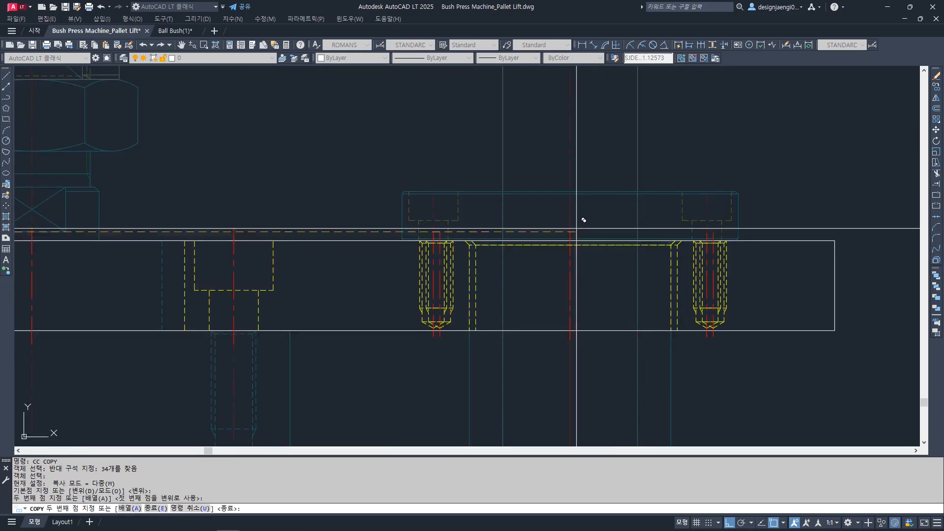
{"action": "scroll", "coordinate": [601, 255], "scroll_direction": "down", "scroll_amount": 6}
{"action": "key", "text": "Escape"}
- Close the reference editing session and save the added holes to the cylinder plate block
{"action": "scroll", "coordinate": [426, 312], "scroll_direction": "up", "scroll_amount": 2}
{"action": "type", "text": "rt"}
{"action": "key", "text": "space"}
{"action": "key", "text": "space"}
{"action": "key", "text": "space"}
{"action": "scroll", "coordinate": [415, 268], "scroll_direction": "up", "scroll_amount": 1}
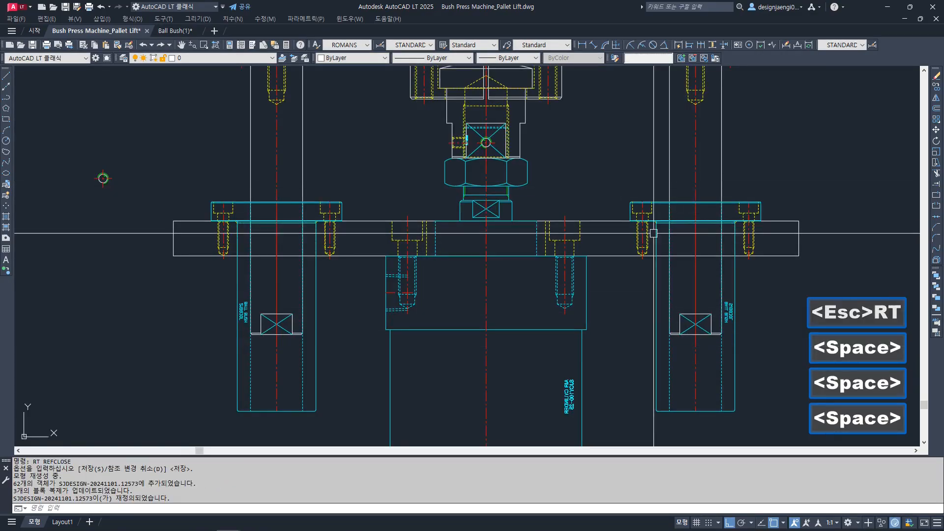
- Mirror the left ball bush about the cylinder's vertical centre line onto the right guide shaft in the SQ-PIPE frame view, keeping the original
{"action": "scroll", "coordinate": [655, 249], "scroll_direction": "down", "scroll_amount": 7}
{"action": "scroll", "coordinate": [610, 136], "scroll_direction": "up", "scroll_amount": 1}
{"action": "middle_click_drag", "start_coordinate": [201, 280], "coordinate": [485, 291]}
{"action": "scroll", "coordinate": [302, 272], "scroll_direction": "up", "scroll_amount": 4}
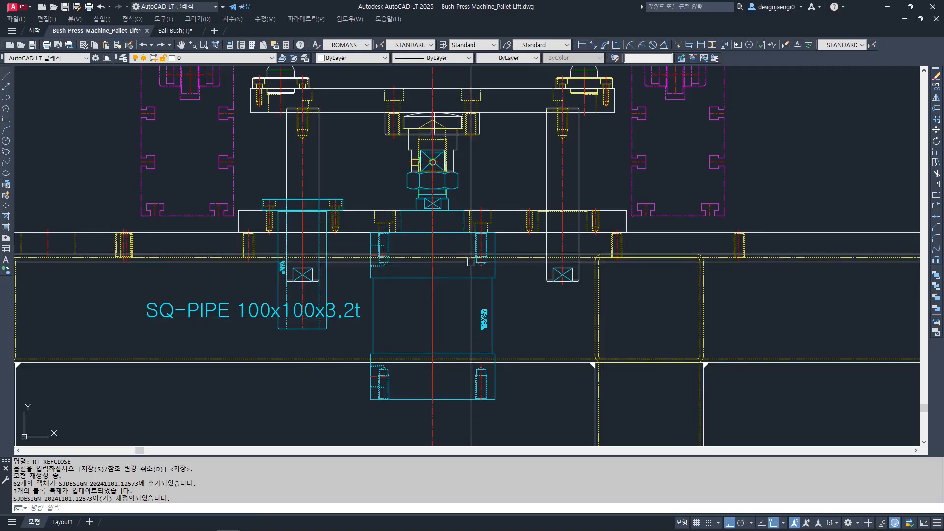
{"action": "key", "text": "Escape"}
{"action": "left_click", "coordinate": [291, 204]}
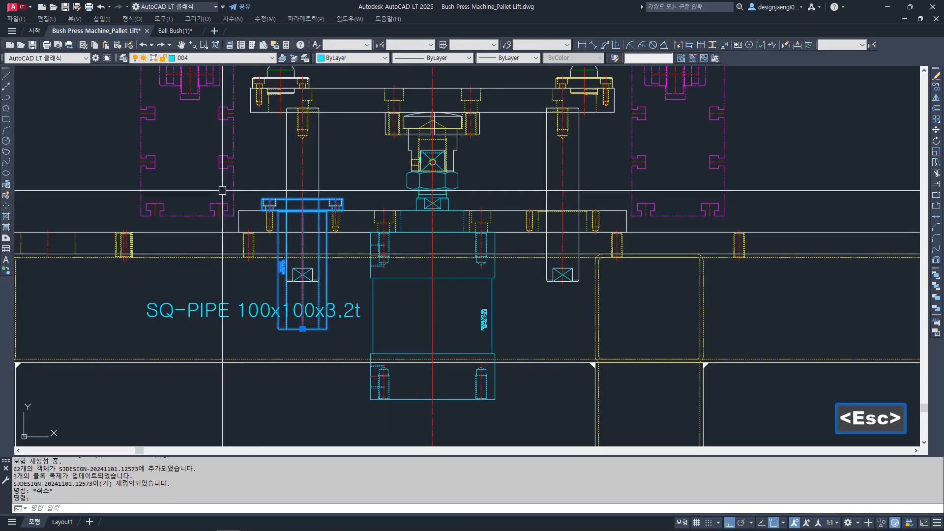
{"action": "key", "text": "Escape"}
{"action": "key", "text": "Escape"}
{"action": "type", "text": "3"}
{"action": "key", "text": "space"}
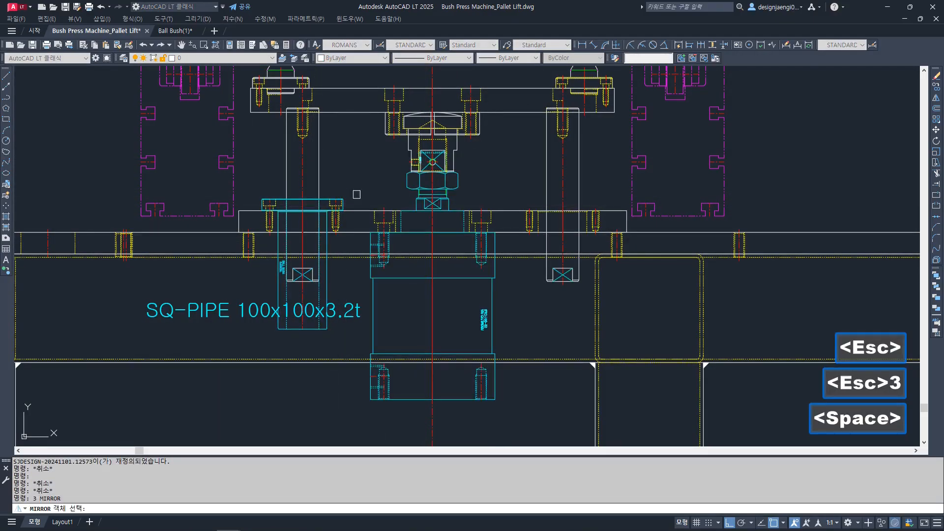
{"action": "left_click", "coordinate": [339, 204]}
{"action": "middle_click_drag", "start_coordinate": [406, 377], "coordinate": [397, 317]}
{"action": "key", "text": "space"}
{"action": "left_click", "coordinate": [423, 340]}
{"action": "left_click", "coordinate": [448, 420]}
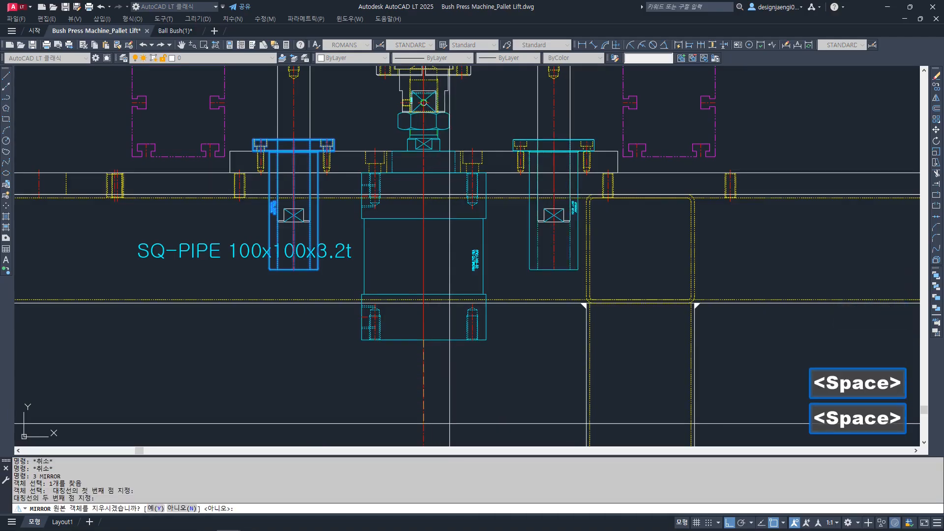
{"action": "key", "text": "space"}
{"action": "middle_click_drag", "start_coordinate": [458, 352], "coordinate": [448, 409]}
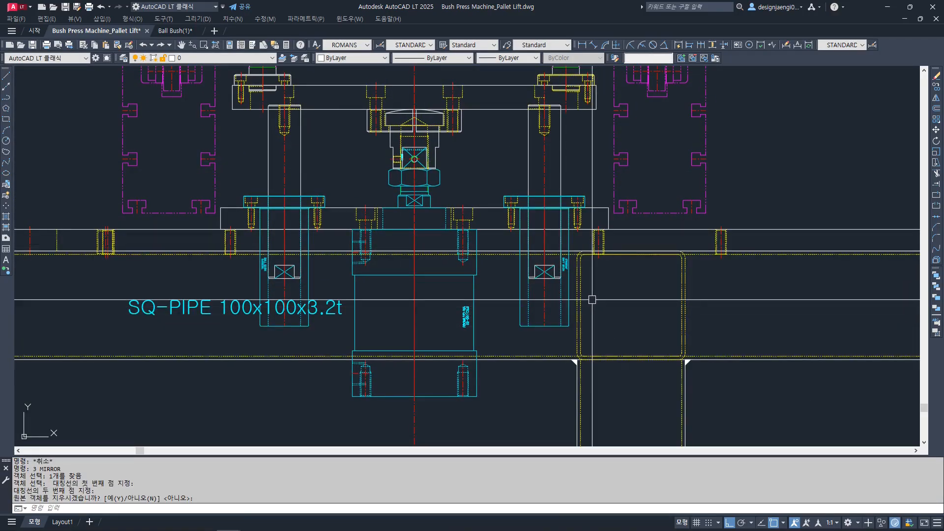
- Examine the fitted ball bushes and their mounting holes in the cylinder plate in both assembly views
{"action": "scroll", "coordinate": [477, 318], "scroll_direction": "down", "scroll_amount": 2}
{"action": "scroll", "coordinate": [474, 239], "scroll_direction": "up", "scroll_amount": 2}
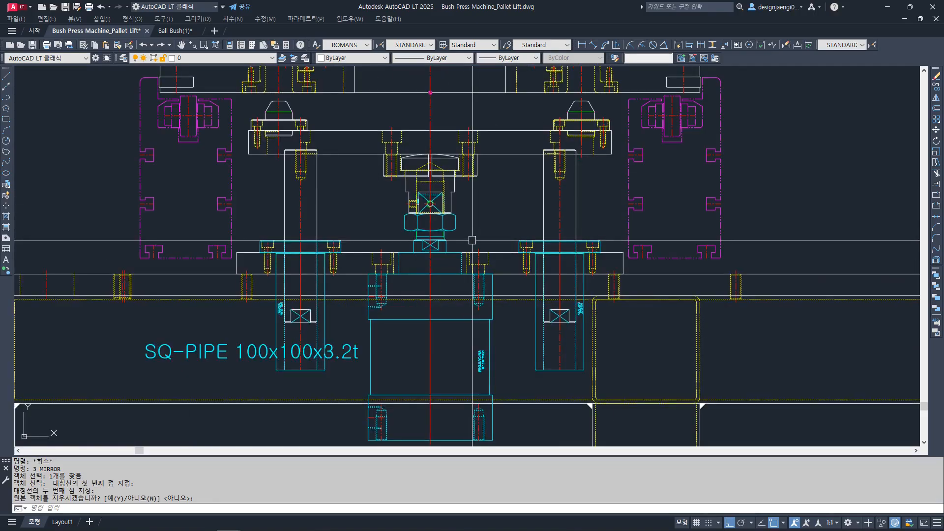
{"action": "scroll", "coordinate": [472, 240], "scroll_direction": "down", "scroll_amount": 3}
{"action": "scroll", "coordinate": [517, 285], "scroll_direction": "up", "scroll_amount": 5}
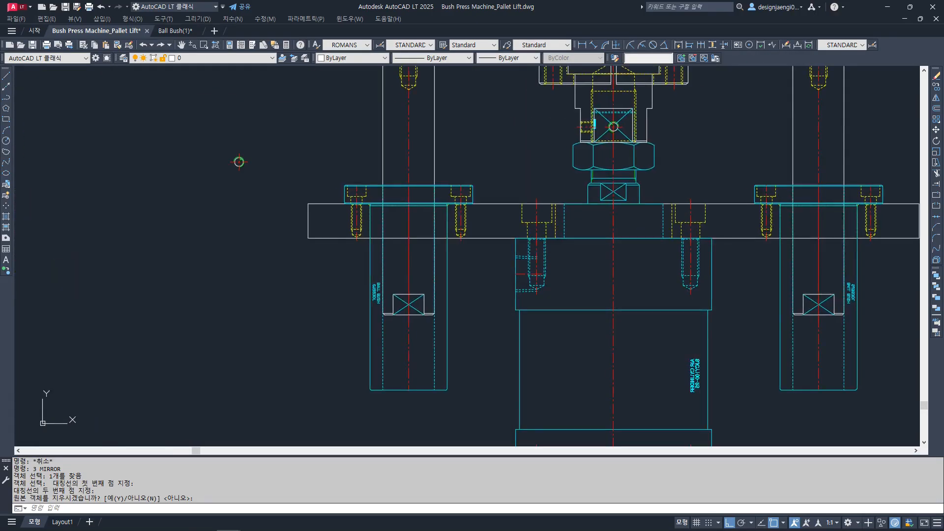
{"action": "key", "text": "Escape"}
{"action": "left_click", "coordinate": [476, 195]}
{"action": "scroll", "coordinate": [482, 206], "scroll_direction": "down", "scroll_amount": 2}
{"action": "middle_click_drag", "start_coordinate": [489, 216], "coordinate": [492, 246]}
{"action": "key", "text": "Escape"}
{"action": "key", "text": "Escape"}
{"action": "left_click", "coordinate": [473, 214]}
{"action": "key", "text": "Escape"}
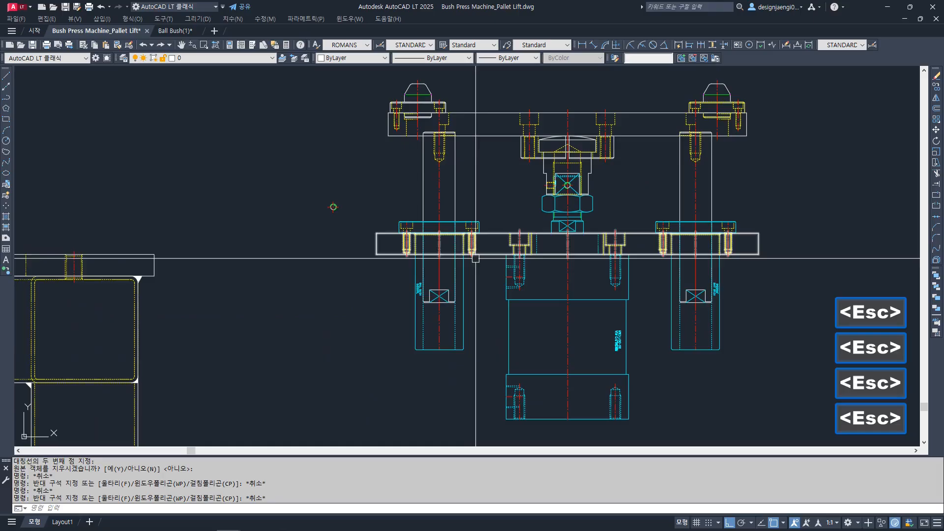
{"action": "key", "text": "ctrl"}
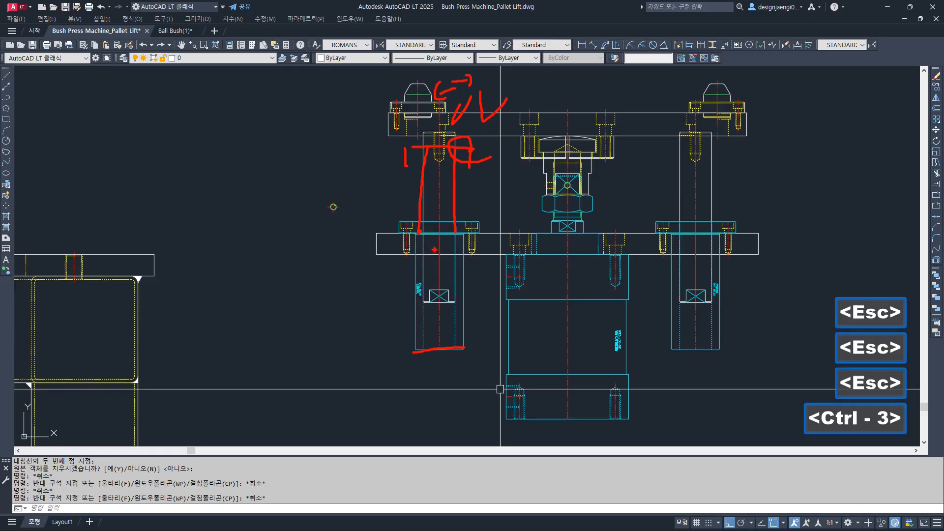
- Mirror the left ball bush about the cylinder plate's horizontal mid-line so its flange sits under the plate, erasing the source
{"action": "key", "text": "Escape"}
{"action": "key", "text": "Escape"}
{"action": "key", "text": "Escape"}
{"action": "type", "text": "3"}
{"action": "key", "text": "space"}
{"action": "left_click", "coordinate": [470, 221]}
{"action": "key", "text": "space"}
{"action": "left_click", "coordinate": [378, 246]}
{"action": "left_click", "coordinate": [312, 250]}
{"action": "type", "text": "Y"}
{"action": "key", "text": "space"}
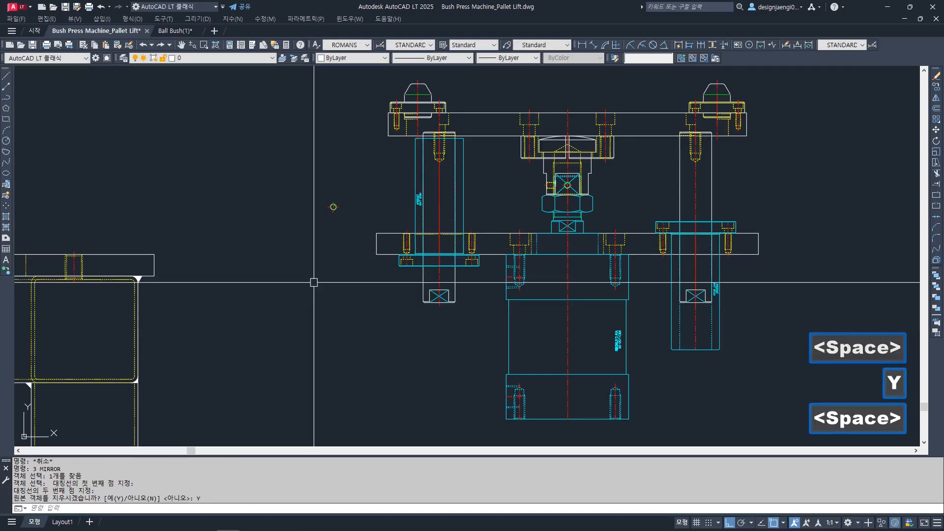
{"action": "key", "text": "Escape"}
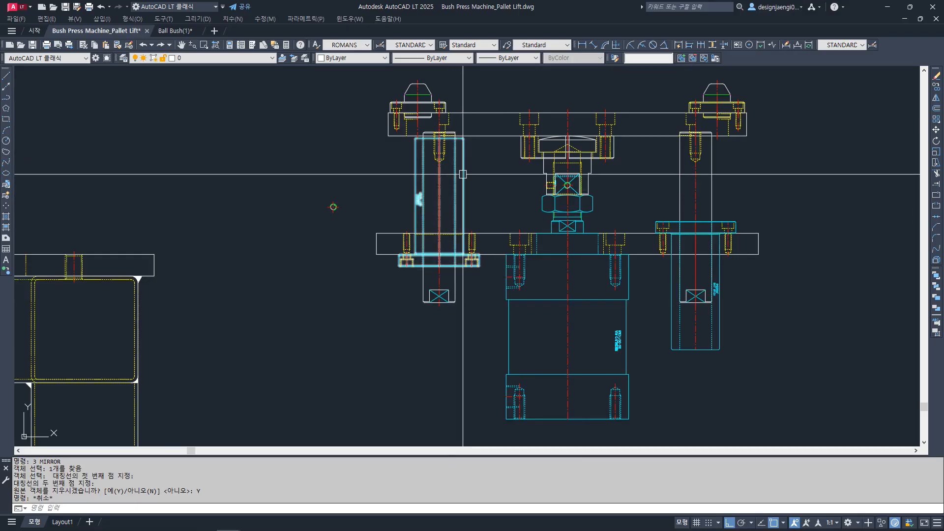
- Compare the left ball bush mounted from below the plate with the right one mounted from above
{"action": "key", "text": "Escape"}
{"action": "scroll", "coordinate": [437, 260], "scroll_direction": "up", "scroll_amount": 3}
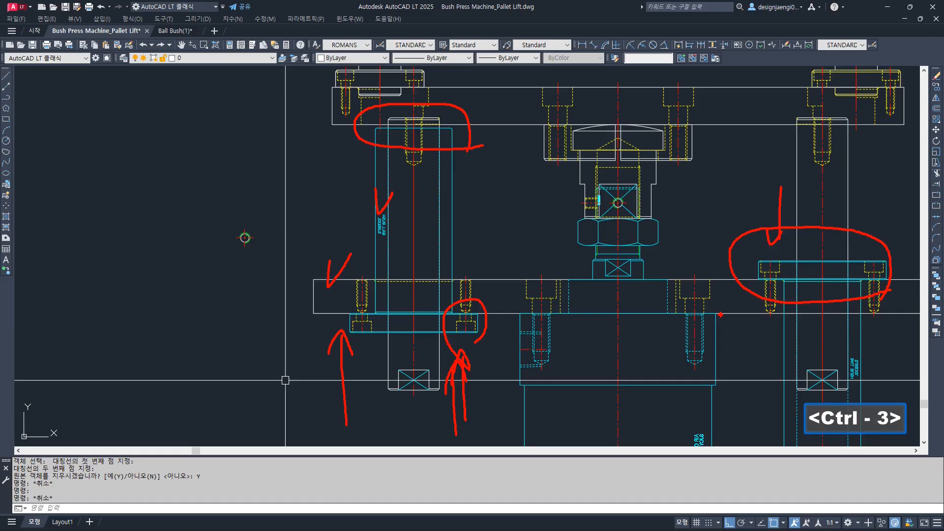
{"action": "key", "text": "Escape"}
{"action": "key", "text": "Escape"}
{"action": "scroll", "coordinate": [438, 207], "scroll_direction": "up", "scroll_amount": 2}
{"action": "left_click", "coordinate": [442, 255]}
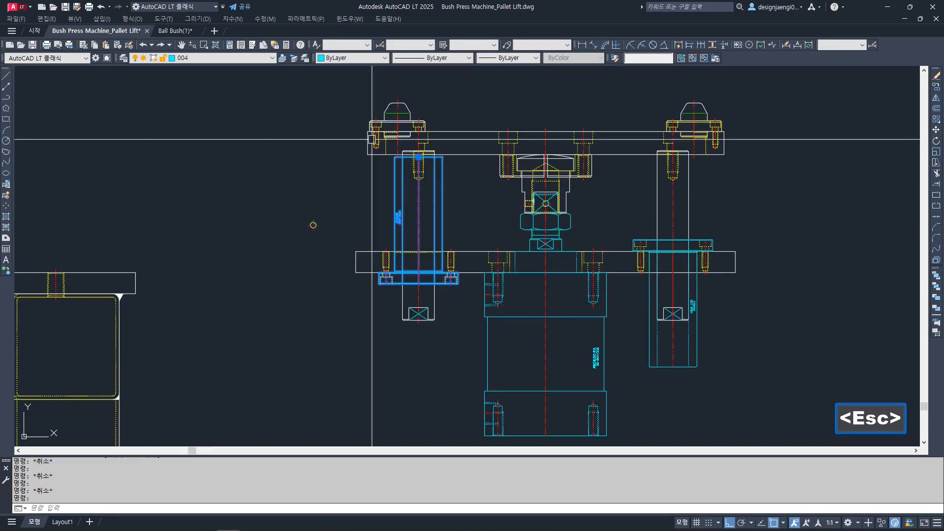
{"action": "key", "text": "Escape"}
{"action": "left_click", "coordinate": [697, 333]}
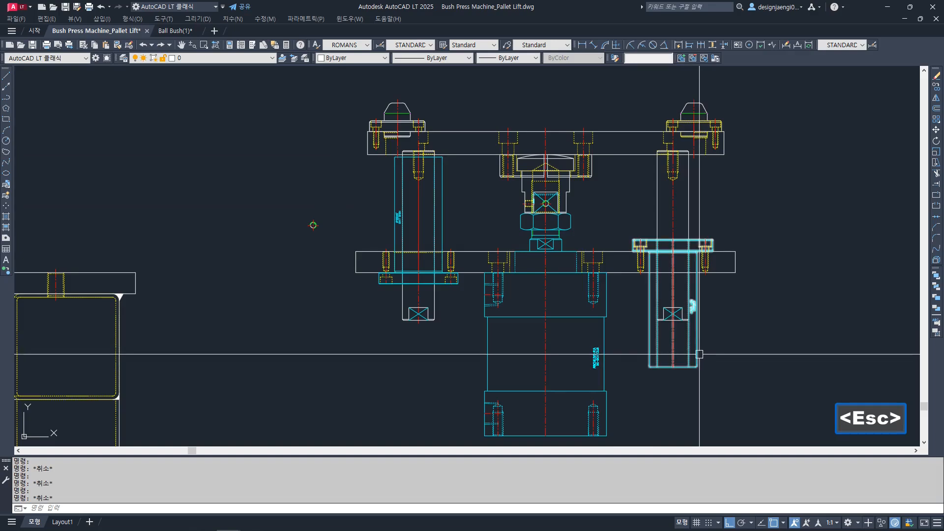
- Mirror the left ball bush back about the plate's mid-line so its flange rests on the upper face, erasing the source
{"action": "key", "text": "Escape"}
{"action": "type", "text": "3"}
{"action": "key", "text": "space"}
{"action": "left_click", "coordinate": [442, 295]}
{"action": "key", "text": "space"}
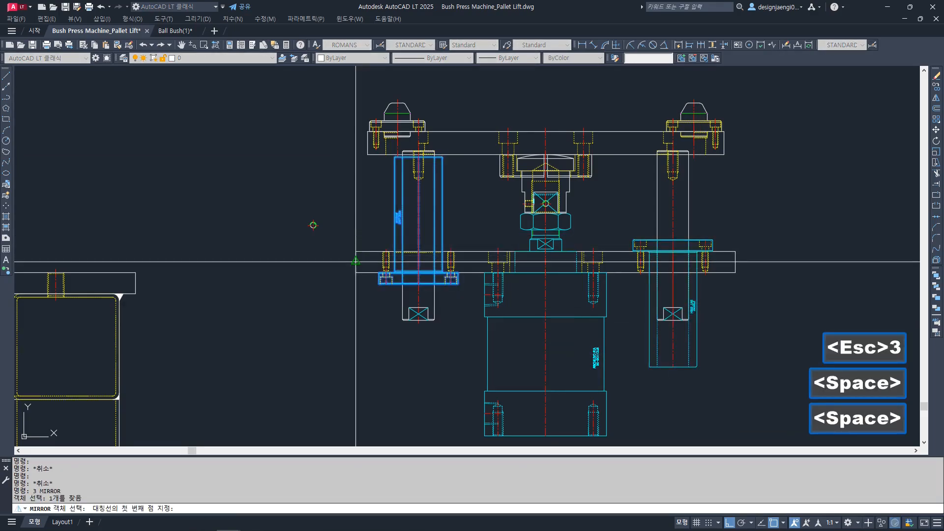
{"action": "left_click", "coordinate": [356, 261]}
{"action": "left_click", "coordinate": [287, 271]}
{"action": "type", "text": "Y"}
{"action": "key", "text": "space"}
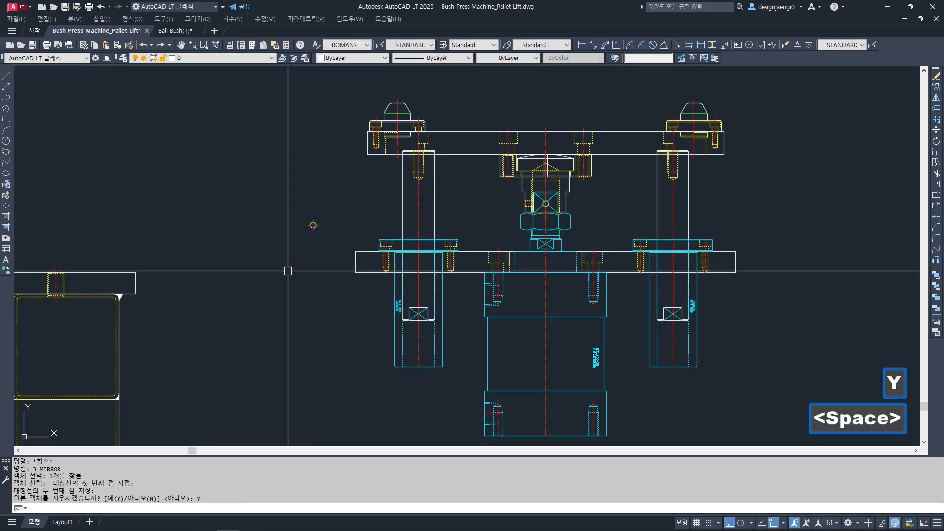
- Flip the left ball bush to the plate's underside again by mirroring about the mid-line, erasing the source
{"action": "key", "text": "Escape"}
{"action": "key", "text": "Escape"}
{"action": "type", "text": "3"}
{"action": "key", "text": "space"}
{"action": "left_click", "coordinate": [453, 249]}
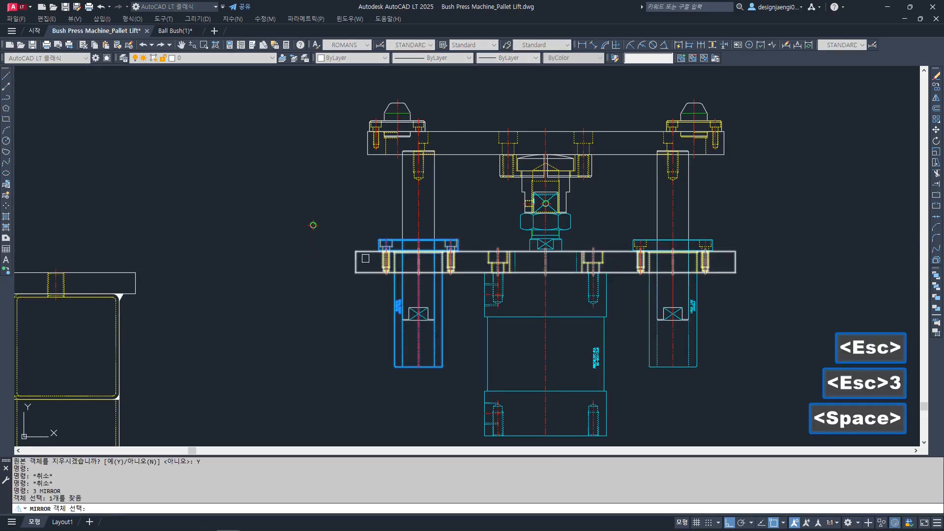
{"action": "key", "text": "space"}
{"action": "left_click", "coordinate": [356, 262]}
{"action": "left_click", "coordinate": [305, 266]}
{"action": "type", "text": "Y"}
{"action": "key", "text": "space"}
{"action": "key", "text": "Escape"}
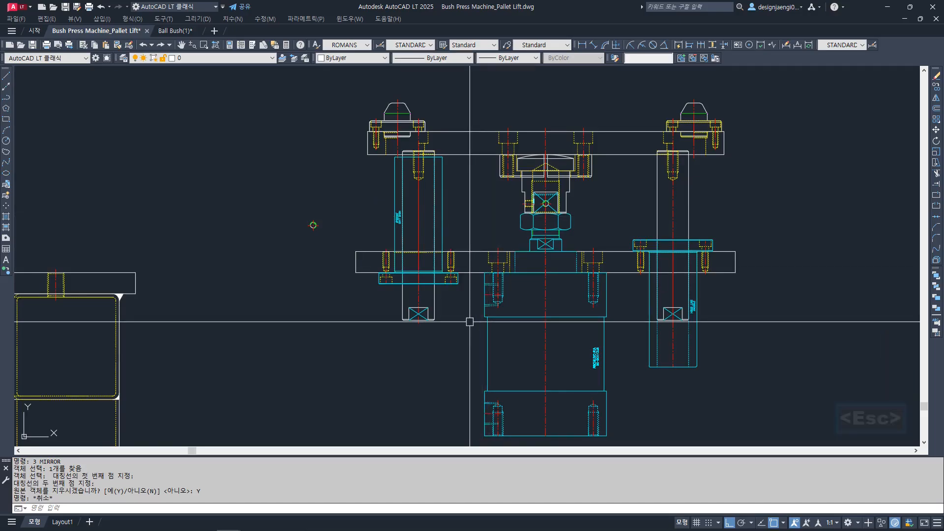
- Undo the last mirroring of the left ball bush
{"action": "type", "text": "U"}
{"action": "key", "text": "space"}
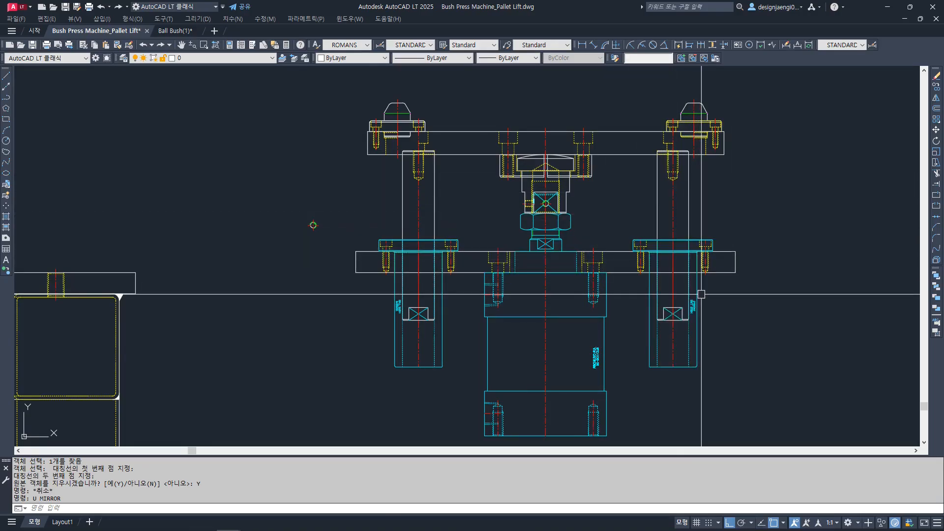
{"action": "key", "text": "Escape"}
{"action": "left_click", "coordinate": [467, 180]}
{"action": "key", "text": "Escape"}
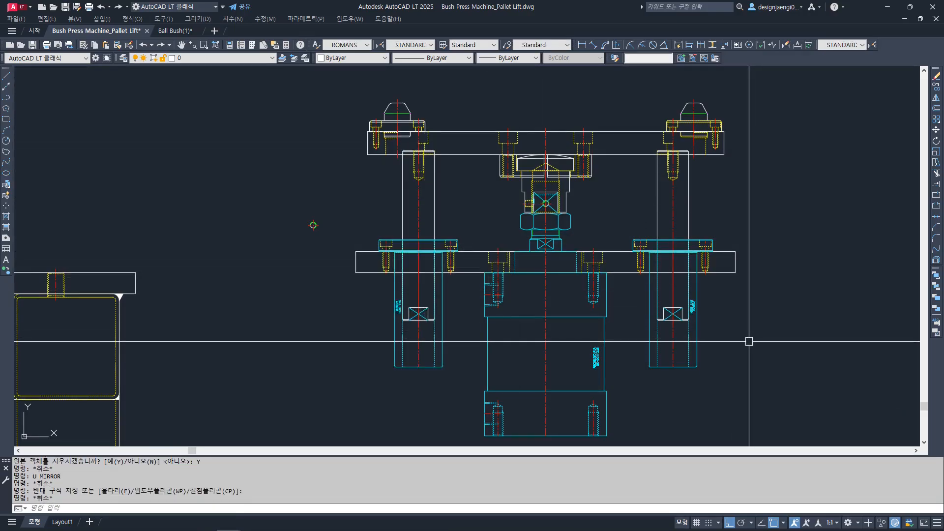
{"action": "key", "text": "Escape"}
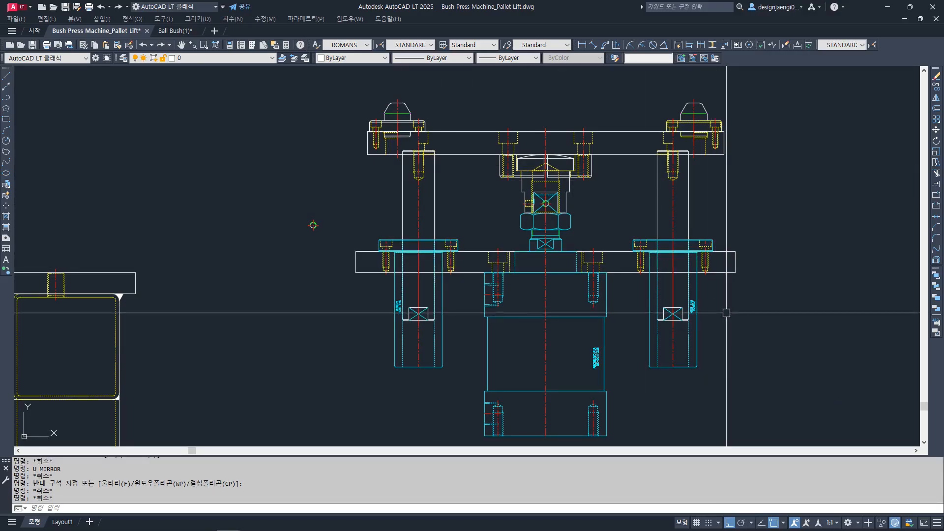
- Dimension the vertical distance from the left guide shaft's lower end to the bottom of its ball bush
{"action": "middle_click_drag", "start_coordinate": [513, 352], "coordinate": [548, 251]}
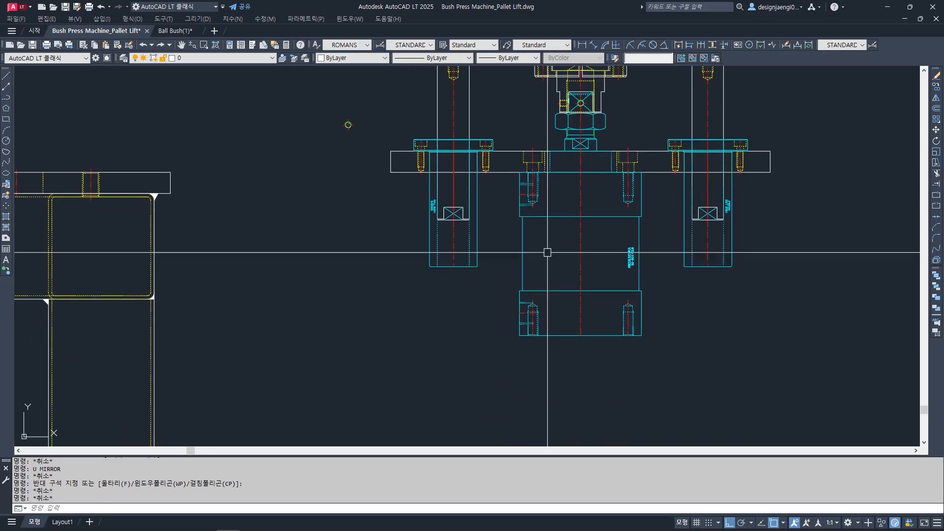
{"action": "middle_click_drag", "start_coordinate": [480, 285], "coordinate": [487, 333]}
{"action": "key", "text": "Escape"}
{"action": "key", "text": "Escape"}
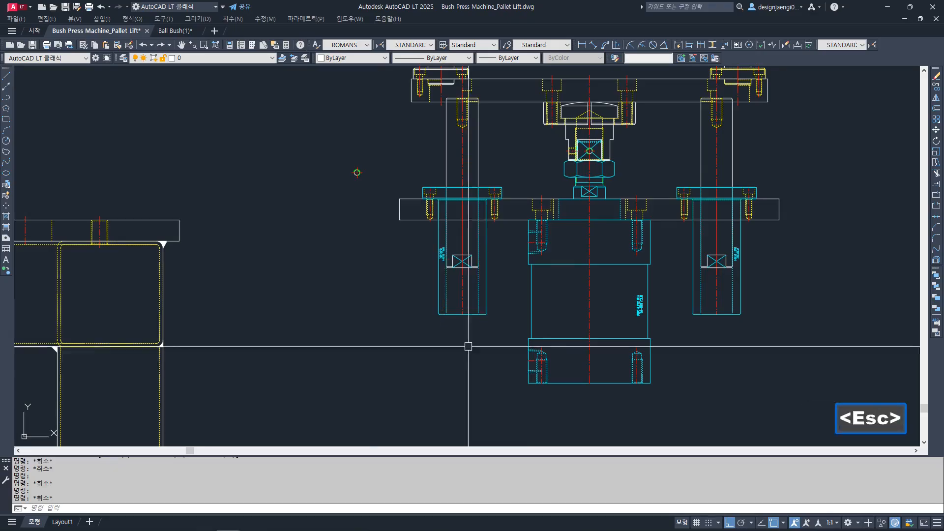
{"action": "scroll", "coordinate": [538, 369], "scroll_direction": "up", "scroll_amount": 2}
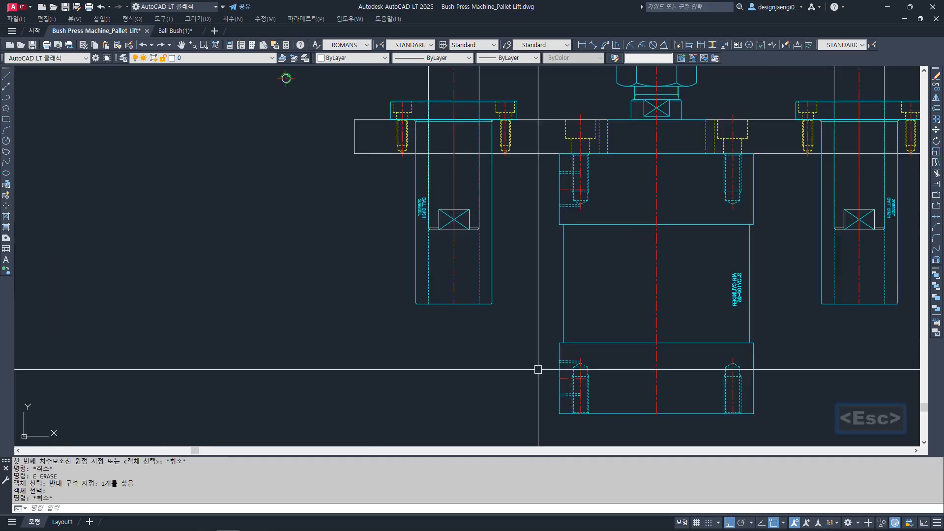
{"action": "key", "text": "Escape"}
{"action": "type", "text": "AA"}
{"action": "key", "text": "space"}
{"action": "left_click", "coordinate": [454, 229]}
{"action": "left_click", "coordinate": [454, 304]}
{"action": "left_click", "coordinate": [319, 284]}
{"action": "key", "text": "Escape"}
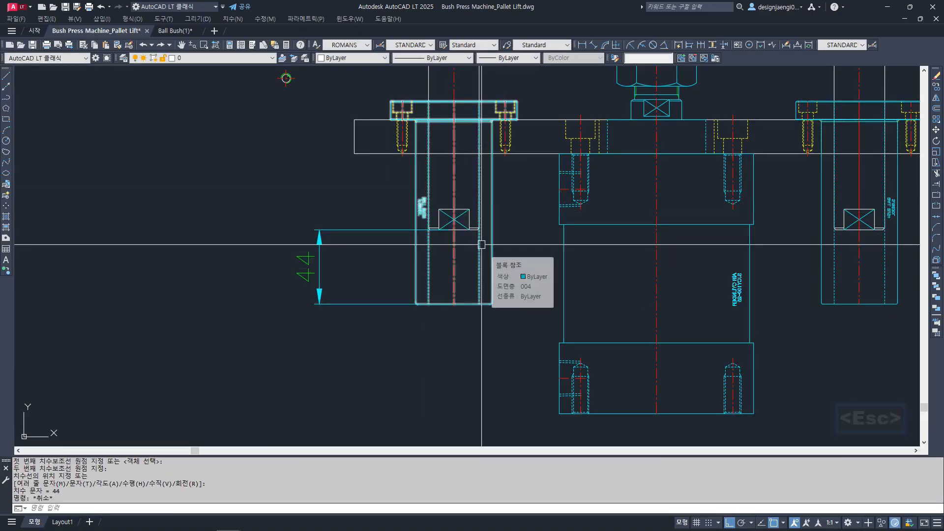
- Add a vertical dimension from the plate's underside to the left guide shaft's lower end, in line with the dimension below
{"action": "middle_click_drag", "start_coordinate": [482, 245], "coordinate": [491, 274]}
{"action": "key", "text": "Escape"}
{"action": "type", "text": "AA"}
{"action": "key", "text": "space"}
{"action": "left_click", "coordinate": [350, 190]}
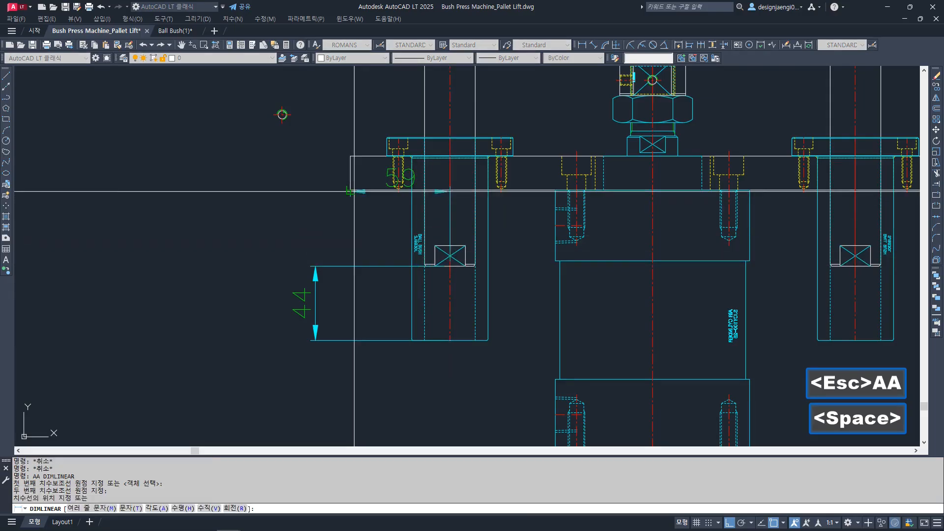
{"action": "left_click", "coordinate": [315, 265]}
{"action": "key", "text": "Escape"}
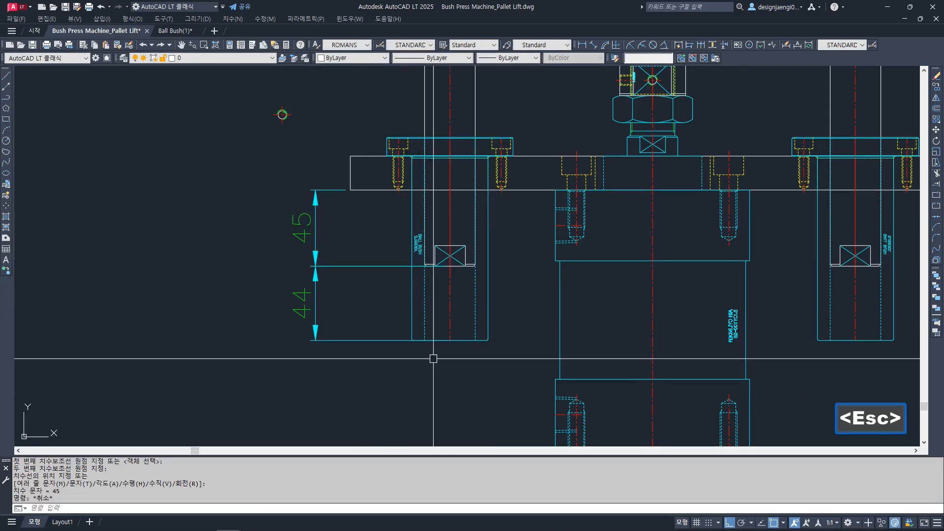
{"action": "key", "text": "Escape"}
- Add a 45 mm vertical dimension running down from the left ball bush's lower end, aligned with the other two
{"action": "middle_click_drag", "start_coordinate": [373, 375], "coordinate": [374, 341]}
{"action": "key", "text": "Escape"}
{"action": "type", "text": "AA"}
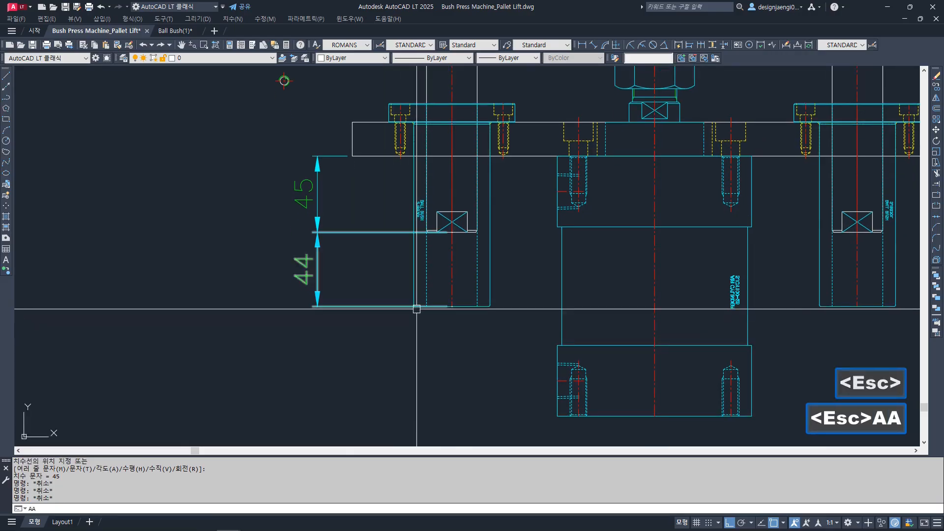
{"action": "key", "text": "space"}
{"action": "left_click", "coordinate": [412, 340]}
{"action": "type", "text": "45"}
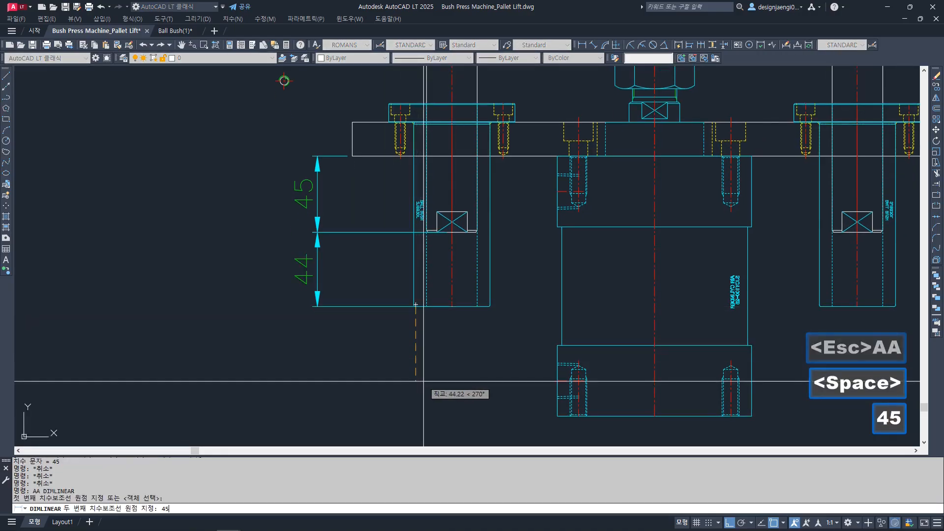
{"action": "key", "text": "Return"}
{"action": "left_click", "coordinate": [318, 339]}
{"action": "key", "text": "Escape"}
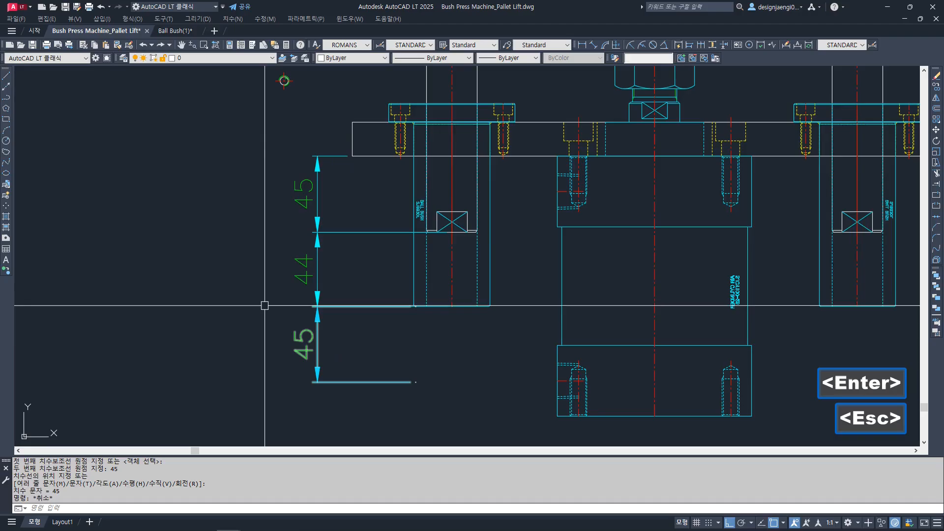
- Measure the distance from the lower end of the stacked dimensions up to the left guide shaft's end
{"action": "key", "text": "Escape"}
{"action": "type", "text": "AA"}
{"action": "key", "text": "space"}
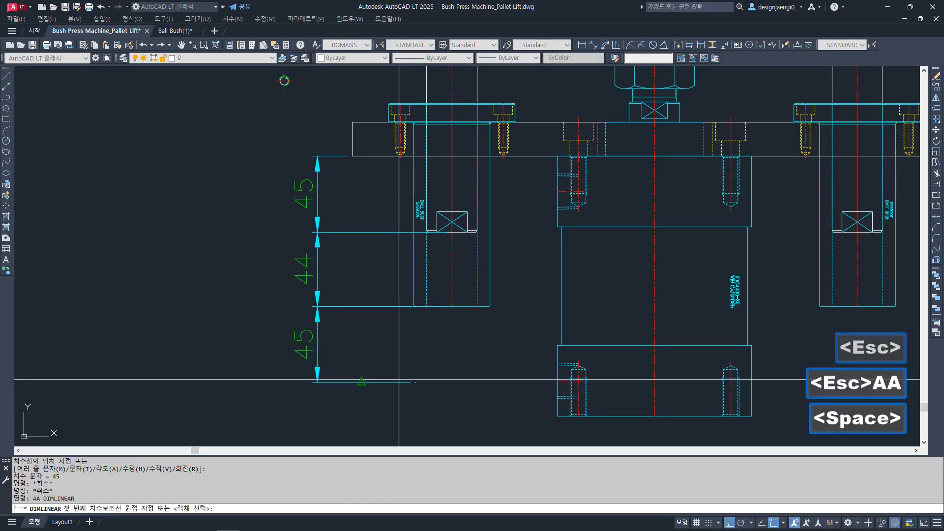
{"action": "left_click", "coordinate": [399, 380]}
{"action": "left_click", "coordinate": [452, 233]}
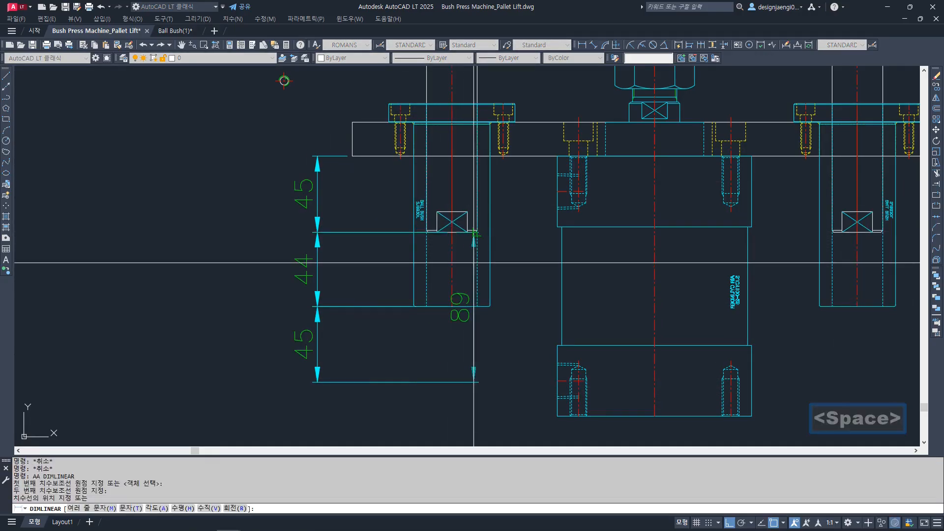
{"action": "key", "text": "Escape"}
- Measure the left guide shaft's overall length
{"action": "middle_click_drag", "start_coordinate": [502, 223], "coordinate": [500, 284]}
{"action": "type", "text": "AA"}
{"action": "key", "text": "space"}
{"action": "left_click", "coordinate": [450, 294]}
{"action": "middle_click_drag", "start_coordinate": [469, 225], "coordinate": [466, 238]}
{"action": "key", "text": "Escape"}
{"action": "key", "text": "space"}
{"action": "left_click", "coordinate": [443, 326]}
{"action": "middle_click_drag", "start_coordinate": [452, 162], "coordinate": [441, 256]}
{"action": "scroll", "coordinate": [448, 153], "scroll_direction": "up", "scroll_amount": 4}
{"action": "left_click", "coordinate": [471, 143]}
{"action": "scroll", "coordinate": [282, 263], "scroll_direction": "down", "scroll_amount": 3}
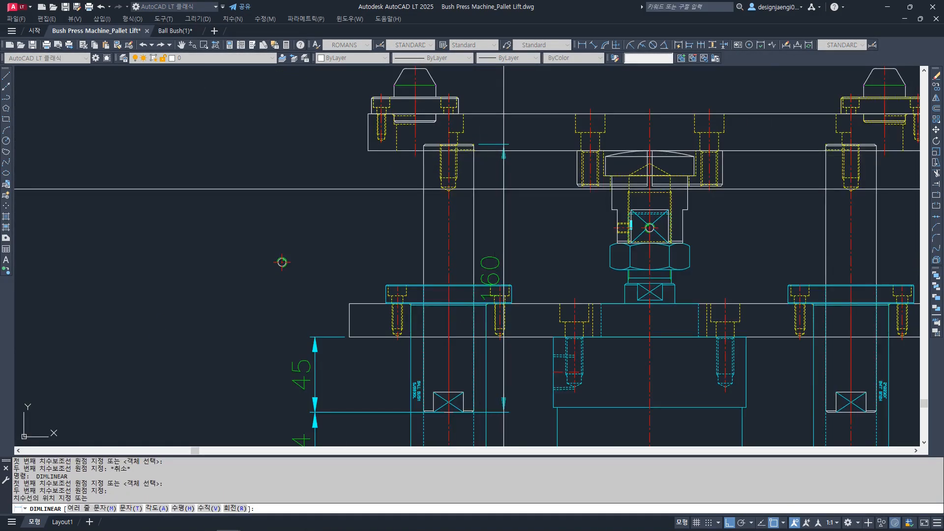
{"action": "key", "text": "Escape"}
{"action": "scroll", "coordinate": [489, 232], "scroll_direction": "up", "scroll_amount": 3}
{"action": "key", "text": "Escape"}
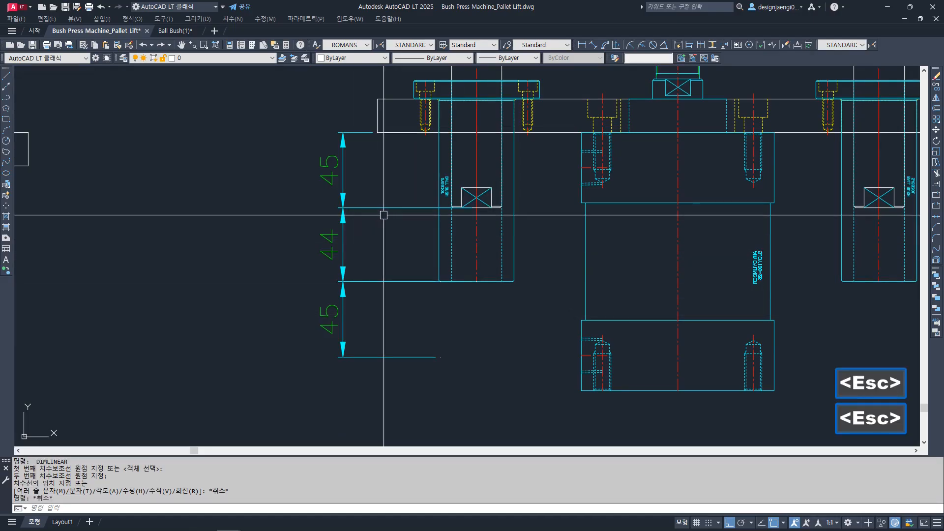
- Check the stacked dimensions beside the left ball bush one by one
{"action": "middle_click_drag", "start_coordinate": [379, 213], "coordinate": [373, 251]}
{"action": "left_click", "coordinate": [380, 319]}
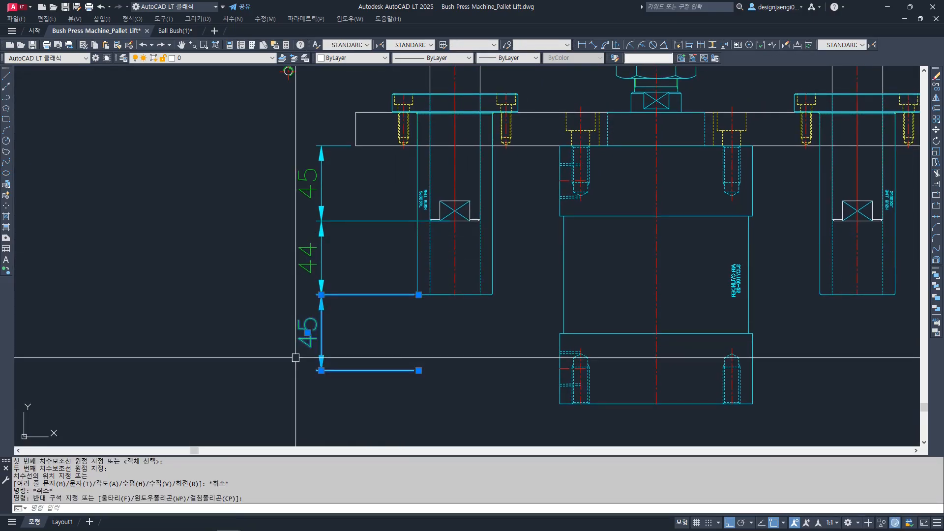
{"action": "key", "text": "Escape"}
{"action": "left_click", "coordinate": [300, 269]}
{"action": "key", "text": "Escape"}
{"action": "left_click", "coordinate": [354, 328]}
{"action": "left_click", "coordinate": [294, 346]}
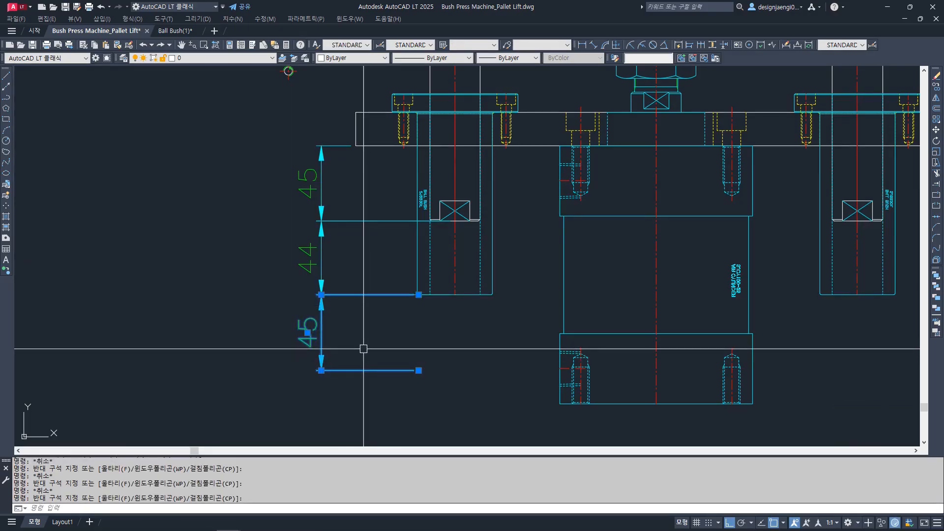
{"action": "key", "text": "Escape"}
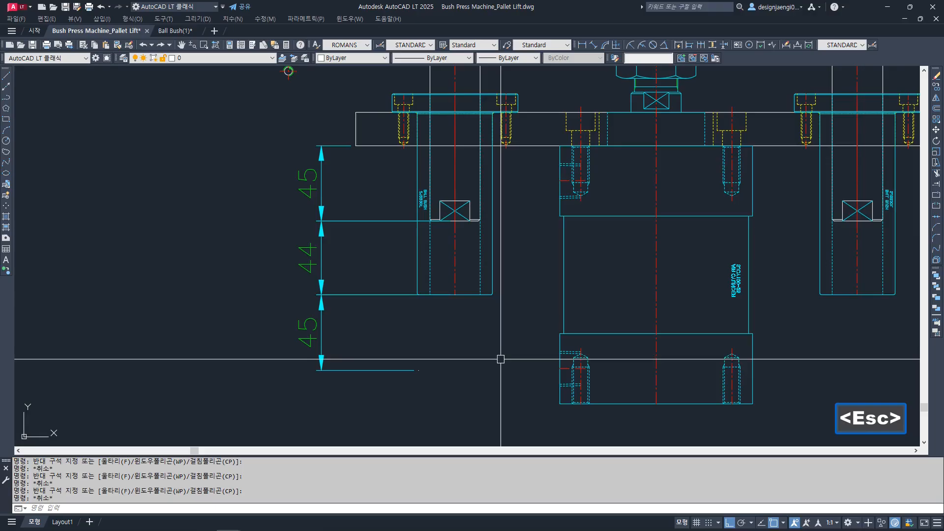
{"action": "key", "text": "Escape"}
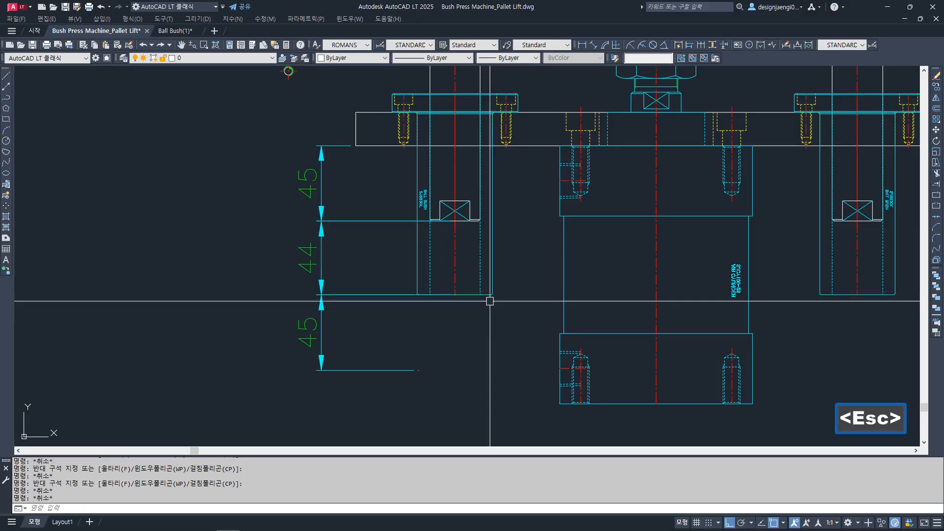
- Open the left guide shaft block for in-place editing
{"action": "key", "text": "Escape"}
{"action": "type", "text": "rr"}
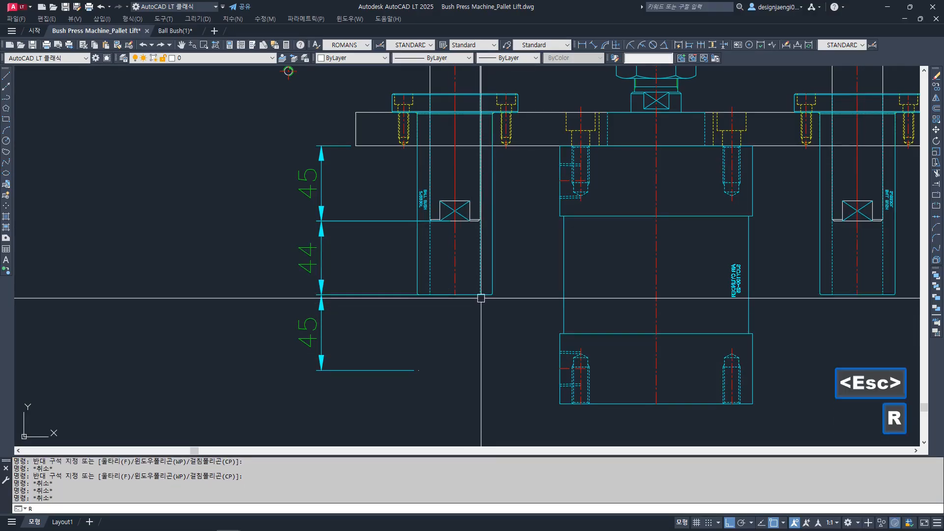
{"action": "key", "text": "space"}
{"action": "left_click", "coordinate": [465, 206]}
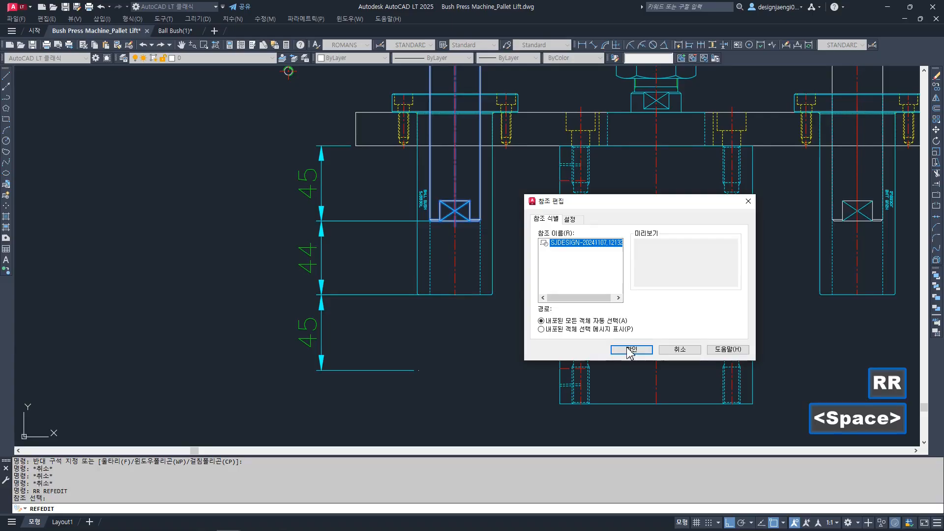
{"action": "left_click", "coordinate": [631, 349]}
- Stretch the lower end of the guide shaft, including its wrench flat, 90 mm downward
{"action": "key", "text": "Escape"}
{"action": "type", "text": "s"}
{"action": "key", "text": "Escape"}
{"action": "type", "text": "s"}
{"action": "key", "text": "space"}
{"action": "left_click", "coordinate": [522, 343]}
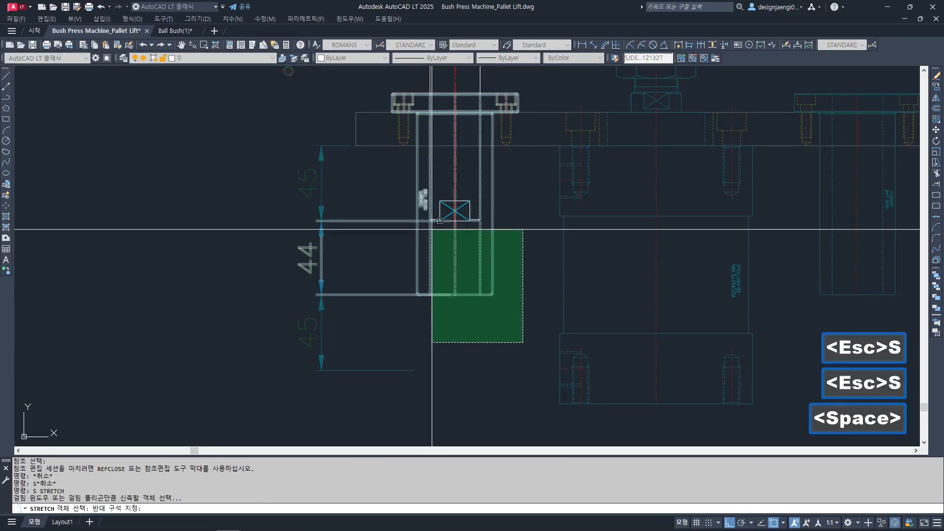
{"action": "left_click", "coordinate": [381, 208]}
{"action": "key", "text": "space"}
{"action": "left_click", "coordinate": [236, 200]}
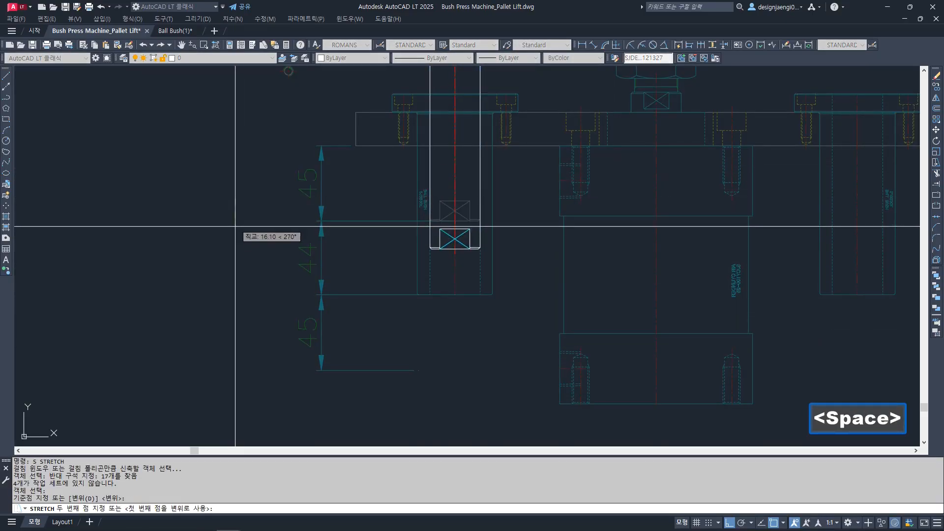
{"action": "type", "text": "9"}
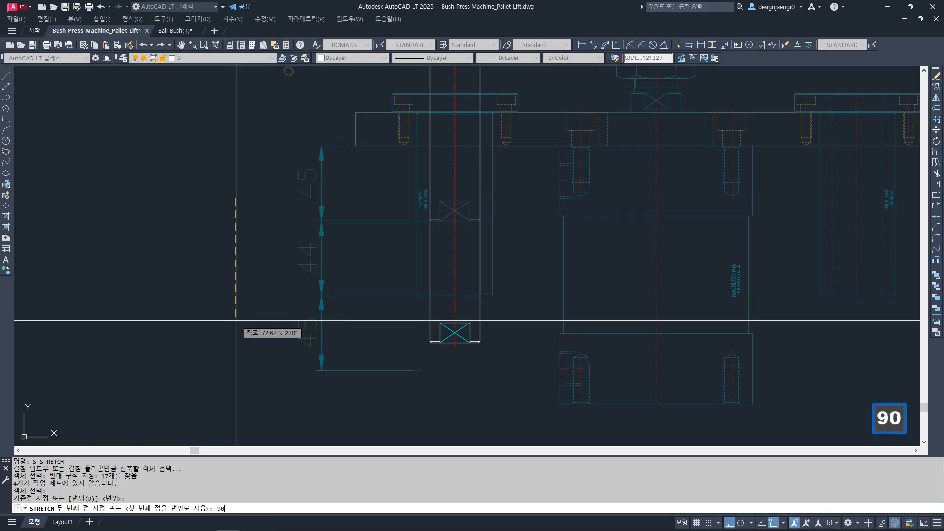
{"action": "type", "text": "0"}
{"action": "key", "text": "Return"}
- Save the guide shaft block changes and close the in-place edit
{"action": "key", "text": "Escape"}
{"action": "key", "text": "Escape"}
{"action": "type", "text": "rt"}
{"action": "key", "text": "space"}
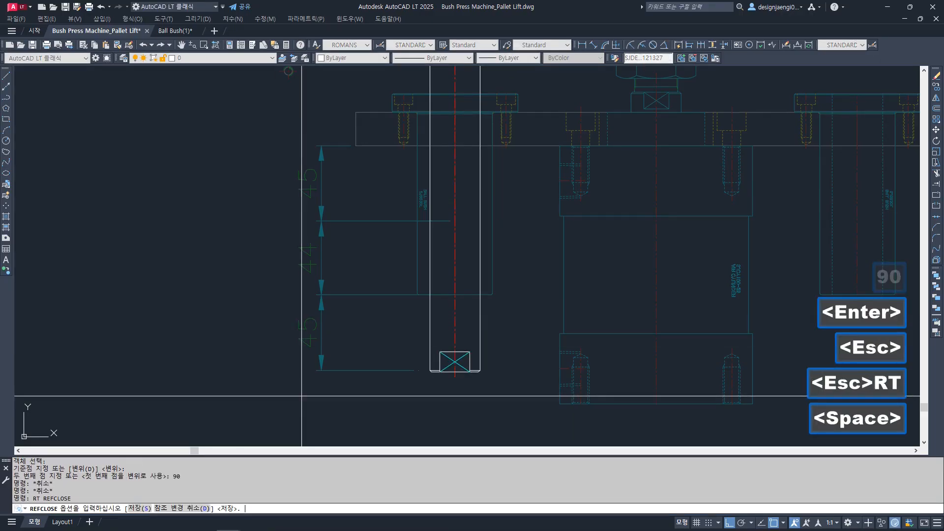
{"action": "key", "text": "space"}
{"action": "key", "text": "space"}
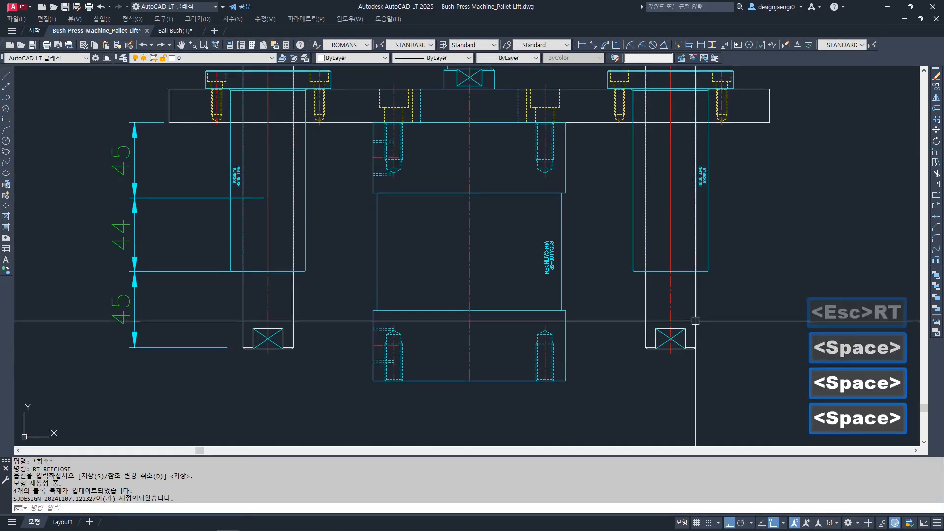
- Dimension the distance from the top of the left shaft's wrench flat to the ball bush's lower end
{"action": "scroll", "coordinate": [444, 326], "scroll_direction": "up", "scroll_amount": 3}
{"action": "key", "text": "Escape"}
{"action": "type", "text": "aa"}
{"action": "key", "text": "space"}
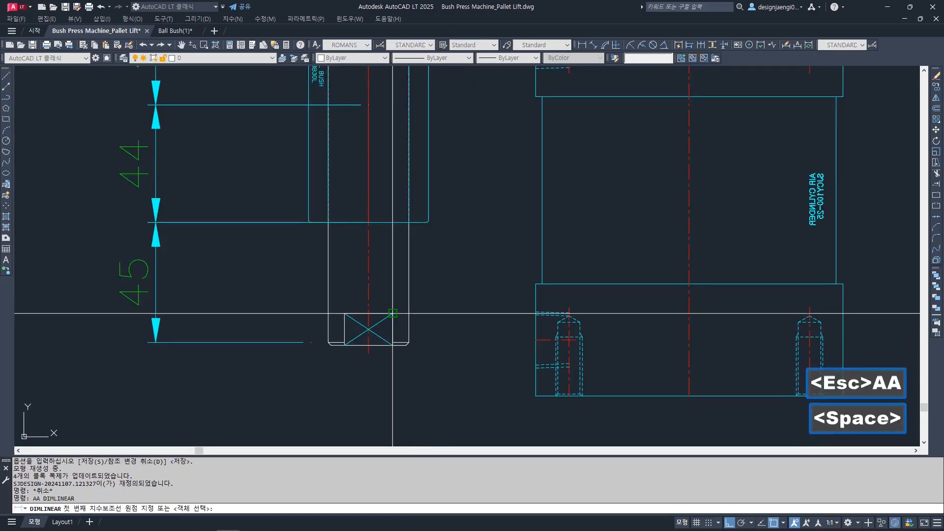
{"action": "left_click", "coordinate": [393, 314]}
{"action": "left_click", "coordinate": [396, 227]}
{"action": "left_click", "coordinate": [488, 266]}
{"action": "key", "text": "Escape"}
- Move the left guide shaft 25 mm upward
{"action": "type", "text": "m"}
{"action": "key", "text": "space"}
{"action": "left_click", "coordinate": [438, 331]}
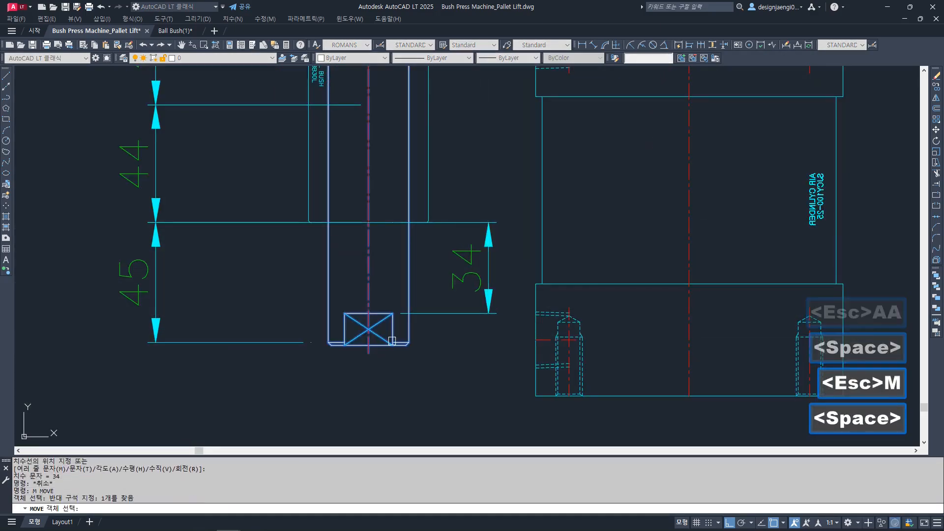
{"action": "left_click", "coordinate": [392, 340]}
{"action": "key", "text": "space"}
{"action": "left_click", "coordinate": [460, 370]}
{"action": "type", "text": "25"}
{"action": "key", "text": "space"}
- Measure the gap between the ball bush's lower end and the top of the raised shaft's wrench flat
{"action": "middle_click_drag", "start_coordinate": [462, 351], "coordinate": [460, 372]}
{"action": "key", "text": "Escape"}
{"action": "type", "text": "aa"}
{"action": "key", "text": "space"}
{"action": "left_click", "coordinate": [389, 243]}
{"action": "left_click", "coordinate": [389, 267]}
{"action": "scroll", "coordinate": [436, 286], "scroll_direction": "down", "scroll_amount": 2}
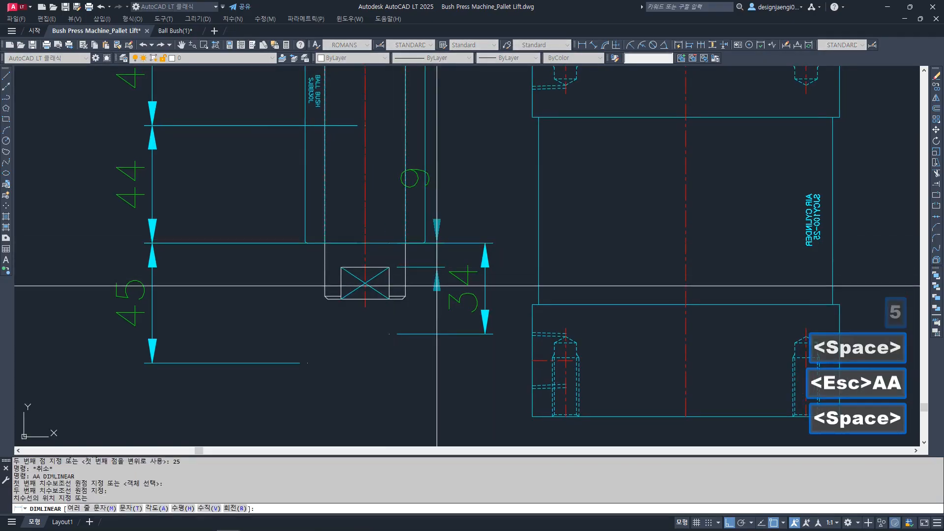
{"action": "key", "text": "Escape"}
- Erase the 34 mm dimension beside the left shaft's lower end
{"action": "scroll", "coordinate": [393, 293], "scroll_direction": "up", "scroll_amount": 4}
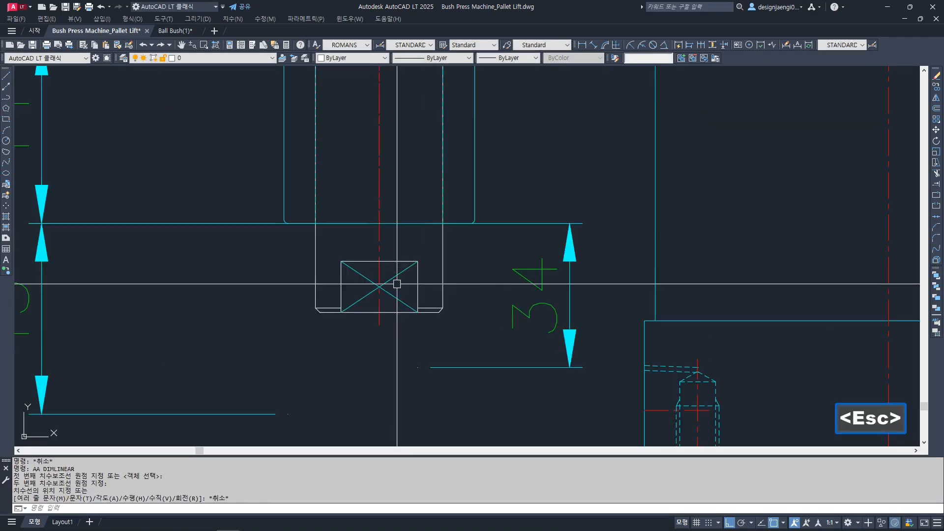
{"action": "key", "text": "Escape"}
{"action": "type", "text": "e"}
{"action": "key", "text": "space"}
{"action": "left_click", "coordinate": [598, 194]}
{"action": "left_click", "coordinate": [558, 251]}
{"action": "key", "text": "space"}
{"action": "key", "text": "Escape"}
- Copy the right guide shaft from the other assembly view into the free space beside the left ball bush
{"action": "scroll", "coordinate": [576, 279], "scroll_direction": "down", "scroll_amount": 5}
{"action": "scroll", "coordinate": [563, 278], "scroll_direction": "down", "scroll_amount": 2}
{"action": "key", "text": "Escape"}
{"action": "type", "text": "cc"}
{"action": "key", "text": "space"}
{"action": "scroll", "coordinate": [389, 218], "scroll_direction": "up", "scroll_amount": 5}
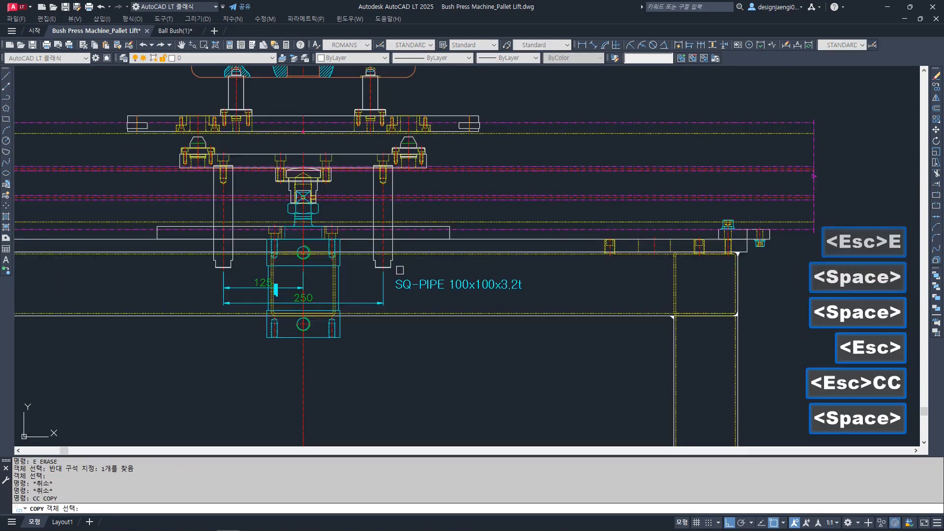
{"action": "left_click", "coordinate": [392, 211]}
{"action": "key", "text": "space"}
{"action": "left_click", "coordinate": [383, 252]}
{"action": "scroll", "coordinate": [410, 252], "scroll_direction": "down", "scroll_amount": 4}
{"action": "middle_click_drag", "start_coordinate": [693, 259], "coordinate": [430, 254]}
{"action": "middle_click_drag", "start_coordinate": [649, 255], "coordinate": [308, 259]}
{"action": "scroll", "coordinate": [420, 255], "scroll_direction": "up", "scroll_amount": 4}
{"action": "key", "text": "Escape"}
{"action": "key", "text": "Escape"}
- Copy the left ball bush onto the copied guide shaft, aligning it with the shaft's centreline at the same height
{"action": "scroll", "coordinate": [462, 242], "scroll_direction": "up", "scroll_amount": 4}
{"action": "type", "text": "cc"}
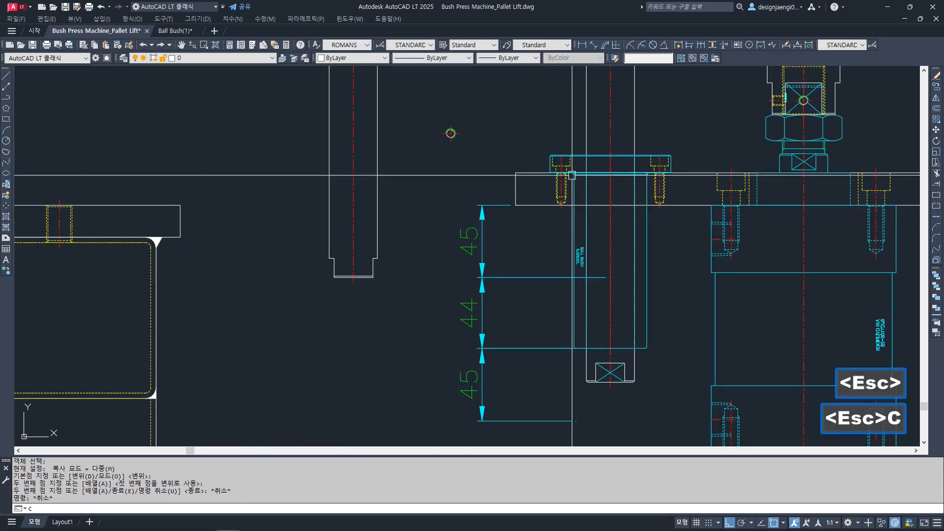
{"action": "key", "text": "space"}
{"action": "left_click", "coordinate": [610, 156]}
{"action": "key", "text": "space"}
{"action": "left_click", "coordinate": [611, 156]}
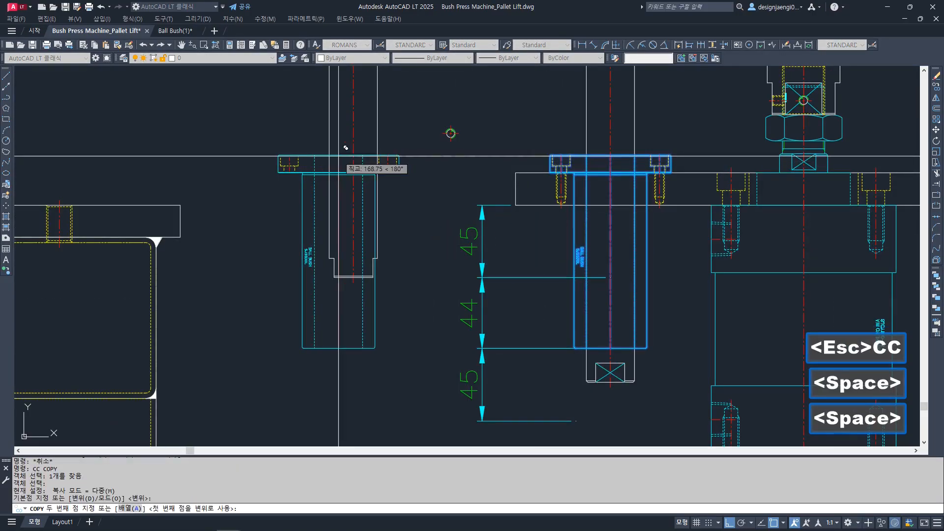
{"action": "key", "text": "Escape"}
{"action": "key", "text": "Escape"}
- Examine how the copied shaft's stepped end sits against the ball bush's inner bore
{"action": "middle_click_drag", "start_coordinate": [393, 242], "coordinate": [397, 273]}
{"action": "key", "text": "ctrl+3"}
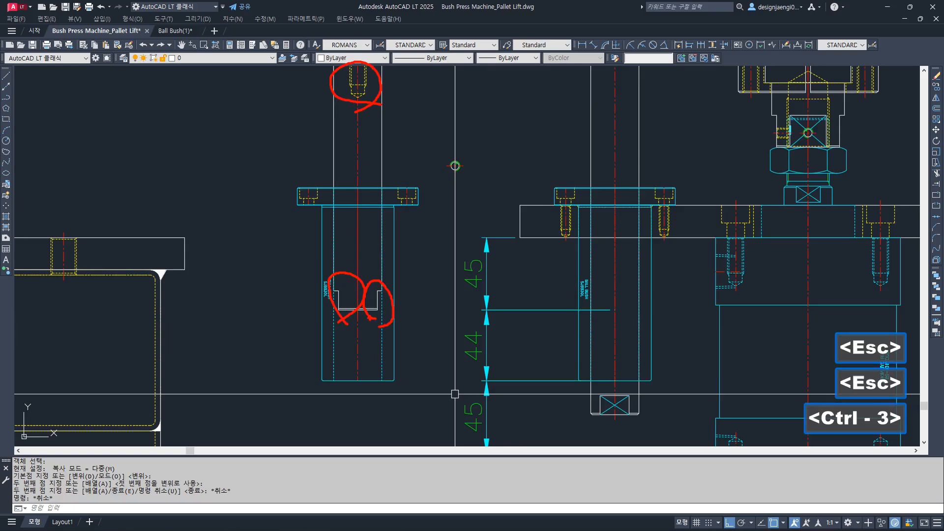
{"action": "key", "text": "Escape"}
{"action": "scroll", "coordinate": [373, 300], "scroll_direction": "up", "scroll_amount": 6}
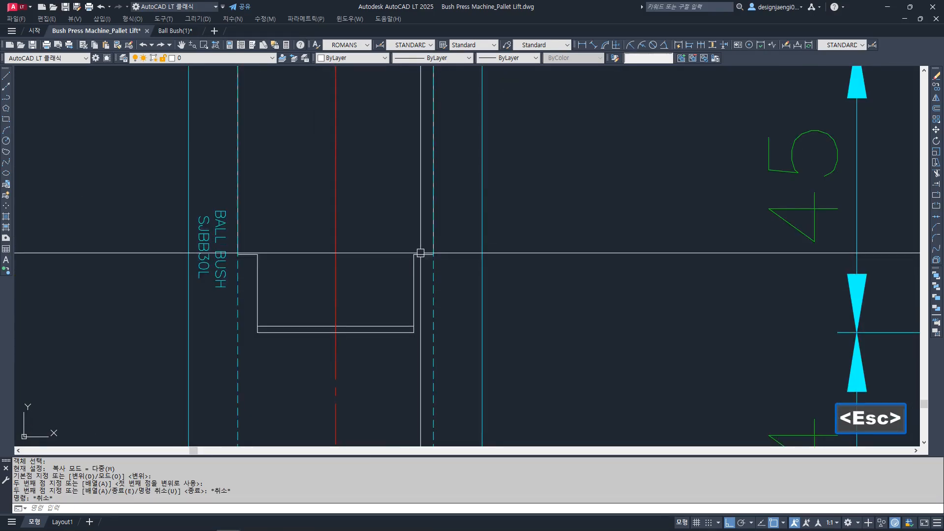
{"action": "key", "text": "ctrl+3"}
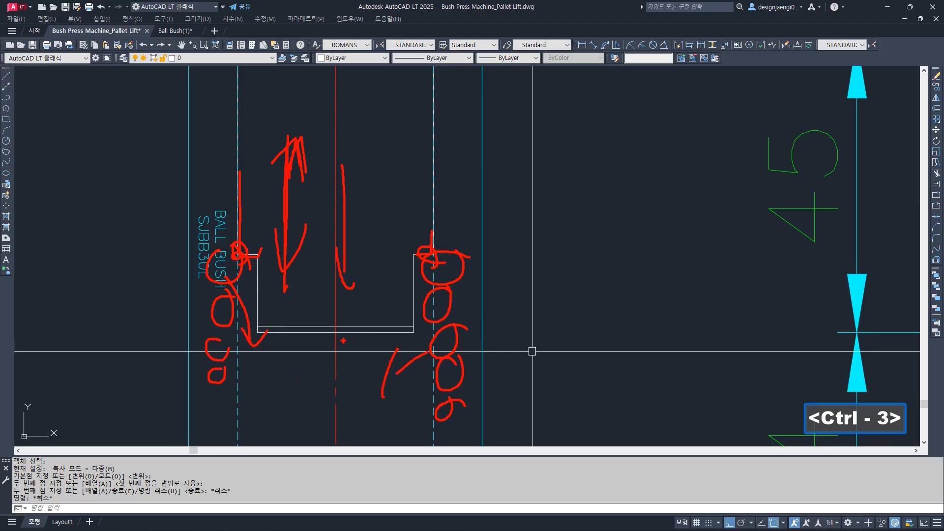
{"action": "key", "text": "Escape"}
{"action": "scroll", "coordinate": [324, 275], "scroll_direction": "down", "scroll_amount": 5}
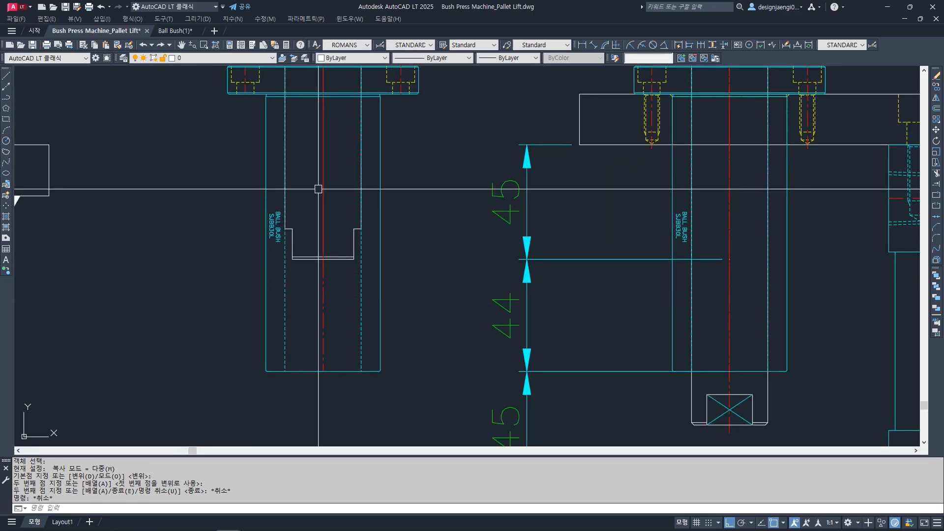
{"action": "scroll", "coordinate": [344, 230], "scroll_direction": "down", "scroll_amount": 4}
{"action": "scroll", "coordinate": [542, 299], "scroll_direction": "up", "scroll_amount": 4}
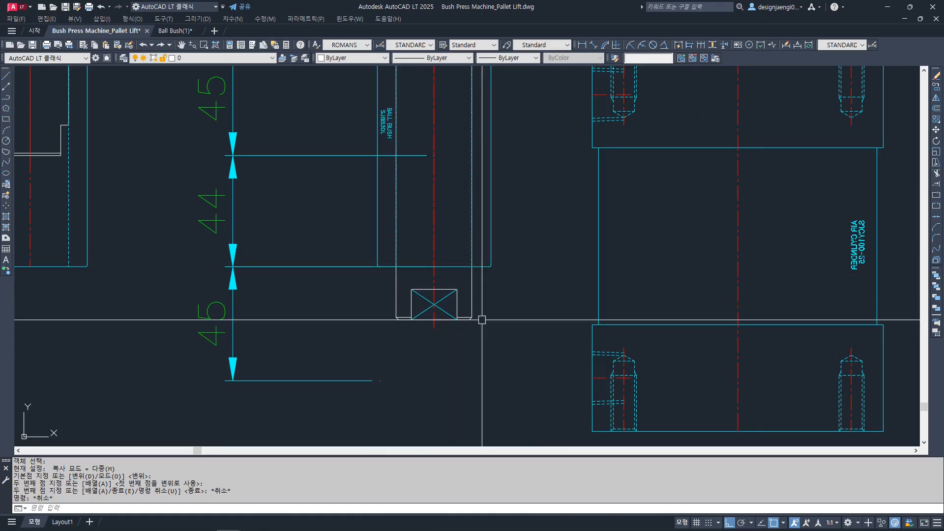
{"action": "scroll", "coordinate": [492, 341], "scroll_direction": "down", "scroll_amount": 2}
{"action": "key", "text": "Escape"}
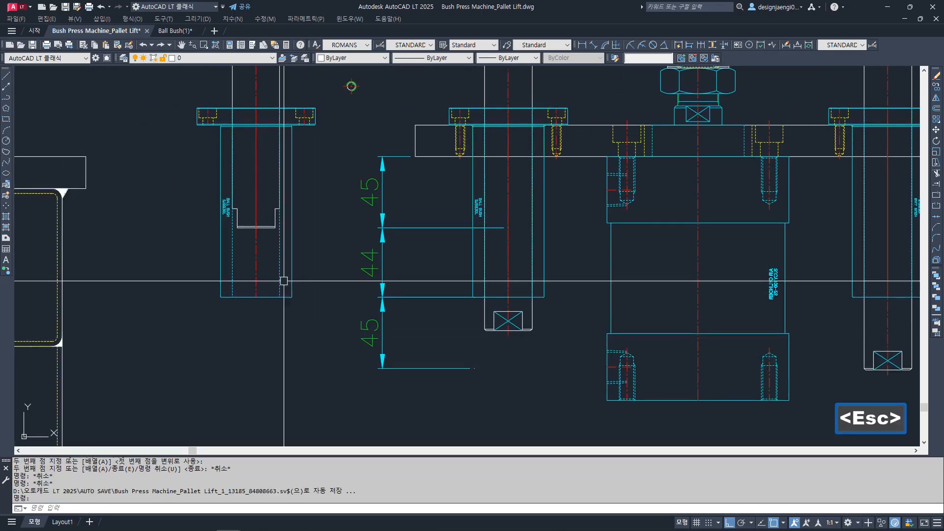
{"action": "type", "text": "RR"}
{"action": "key", "text": "space"}
{"action": "left_click", "coordinate": [270, 231]}
{"action": "key", "text": "Escape"}
{"action": "key", "text": "Escape"}
- Copy a ball bush from the side view onto both guide shafts in the front view, aligned with the shaft centrelines at the same height
{"action": "scroll", "coordinate": [547, 328], "scroll_direction": "down", "scroll_amount": 4}
{"action": "middle_click_drag", "start_coordinate": [258, 318], "coordinate": [430, 319]}
{"action": "middle_click_drag", "start_coordinate": [489, 315], "coordinate": [306, 320]}
{"action": "scroll", "coordinate": [553, 318], "scroll_direction": "up", "scroll_amount": 2}
{"action": "scroll", "coordinate": [553, 318], "scroll_direction": "down", "scroll_amount": 2}
{"action": "scroll", "coordinate": [252, 318], "scroll_direction": "up", "scroll_amount": 8}
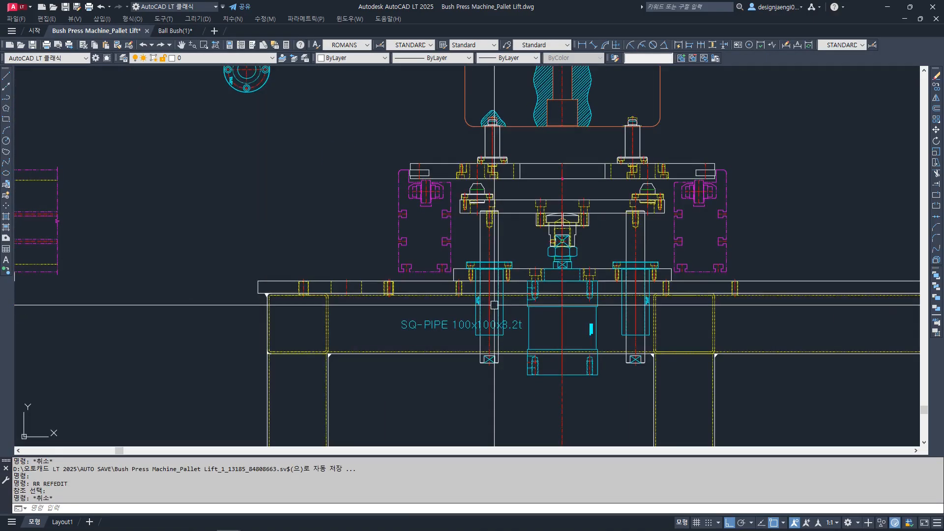
{"action": "type", "text": "CC"}
{"action": "key", "text": "space"}
{"action": "left_click", "coordinate": [511, 217]}
{"action": "scroll", "coordinate": [475, 248], "scroll_direction": "up", "scroll_amount": 4}
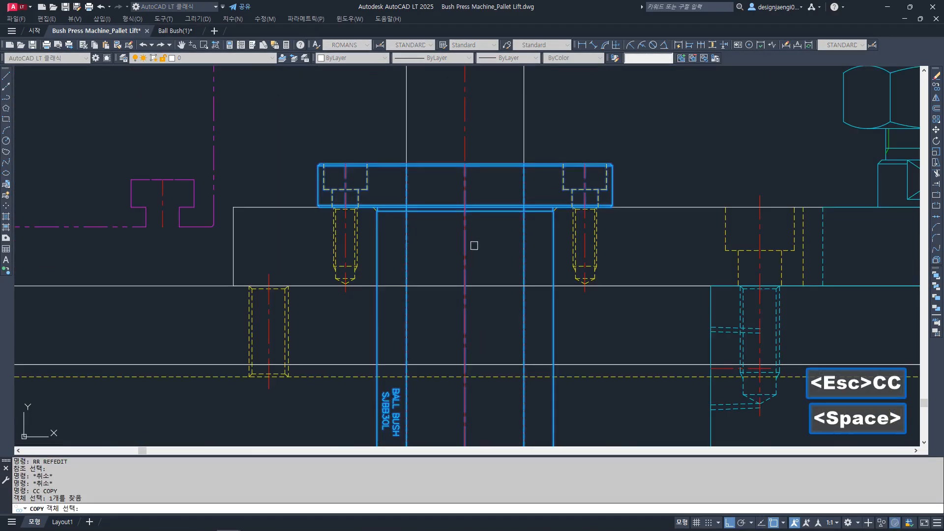
{"action": "key", "text": "space"}
{"action": "scroll", "coordinate": [486, 217], "scroll_direction": "up", "scroll_amount": 6}
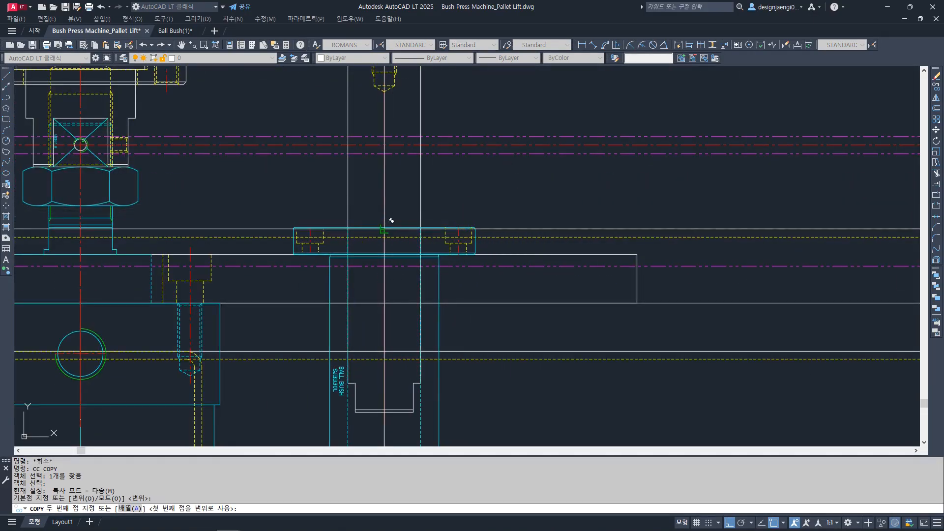
{"action": "left_click", "coordinate": [391, 215]}
{"action": "scroll", "coordinate": [333, 238], "scroll_direction": "down", "scroll_amount": 3}
{"action": "scroll", "coordinate": [280, 209], "scroll_direction": "up", "scroll_amount": 3}
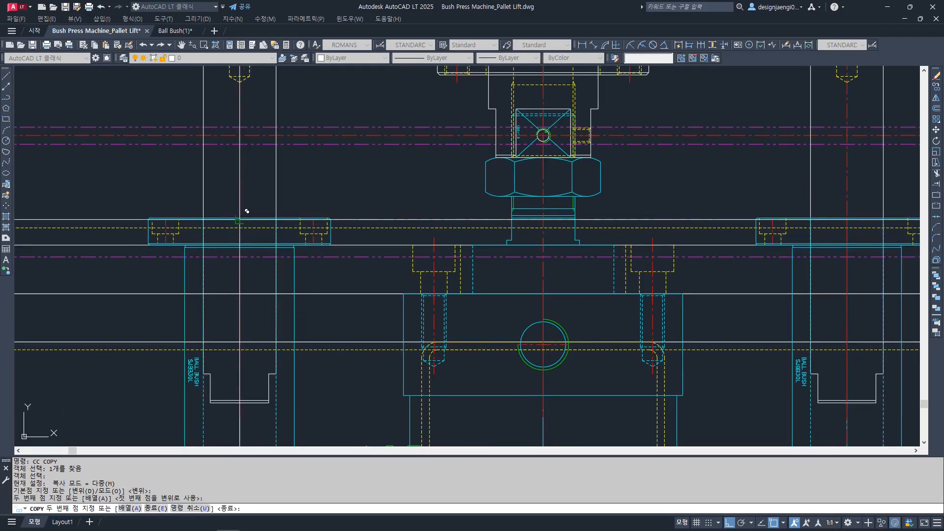
{"action": "key", "text": "Escape"}
{"action": "scroll", "coordinate": [280, 282], "scroll_direction": "down", "scroll_amount": 4}
{"action": "key", "text": "Escape"}
{"action": "key", "text": "Escape"}
- Erase the 125 and 250 dimensions between the guide shafts in the front view
{"action": "scroll", "coordinate": [284, 288], "scroll_direction": "up", "scroll_amount": 3}
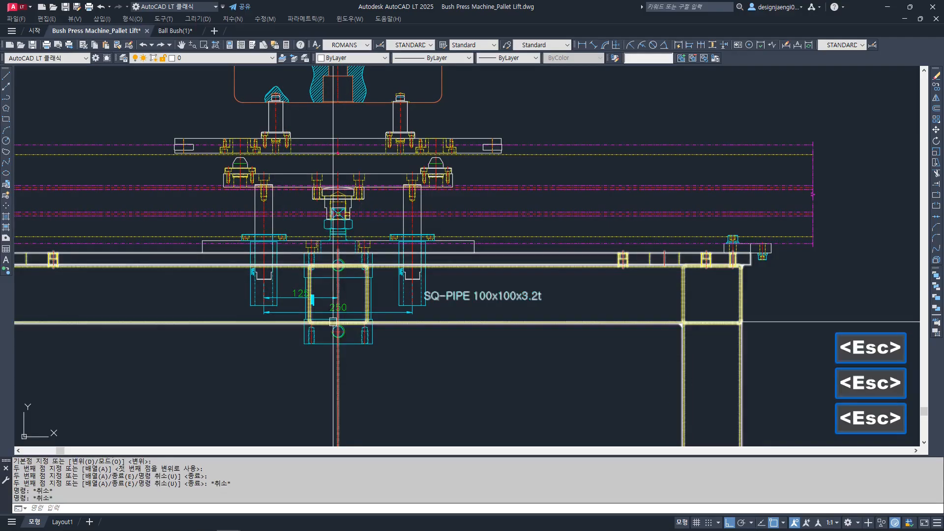
{"action": "type", "text": "e"}
{"action": "key", "text": "space"}
{"action": "left_click", "coordinate": [283, 289]}
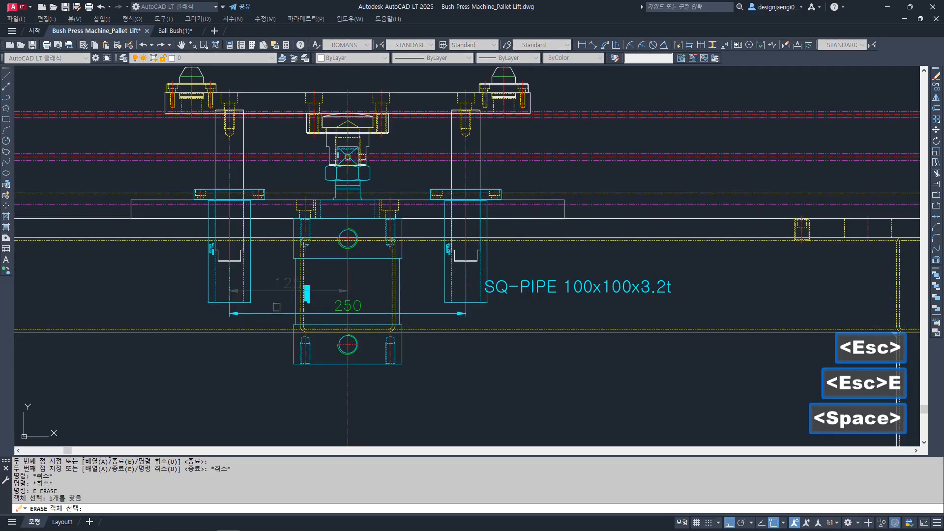
{"action": "key", "text": "space"}
{"action": "key", "text": "Escape"}
- Open the right guide shaft's block in the front view for in-place editing
{"action": "type", "text": "rr"}
{"action": "key", "text": "space"}
{"action": "left_click", "coordinate": [459, 259]}
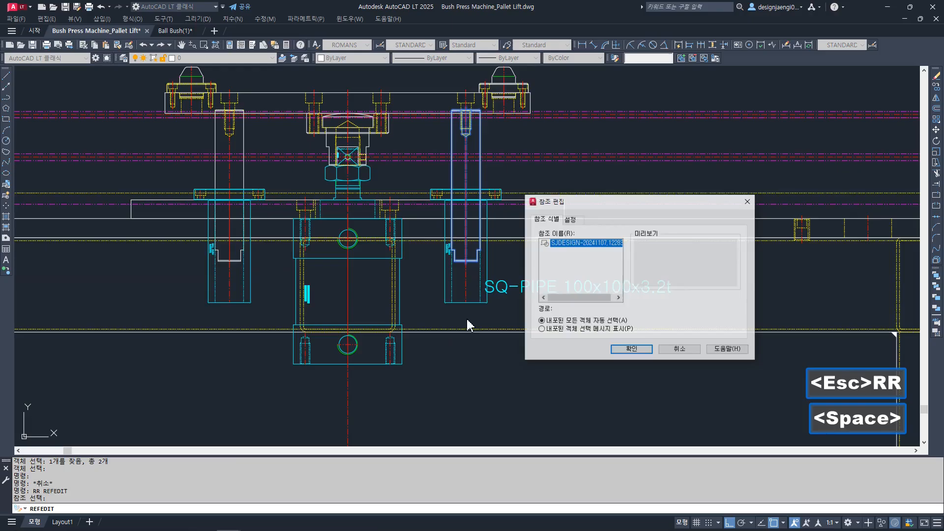
{"action": "left_click", "coordinate": [630, 353]}
- Stretch the guide shaft's lower stepped end down by 90 mm and save the change back to its block
{"action": "key", "text": "Escape"}
{"action": "type", "text": "s"}
{"action": "key", "text": "space"}
{"action": "left_click", "coordinate": [575, 365]}
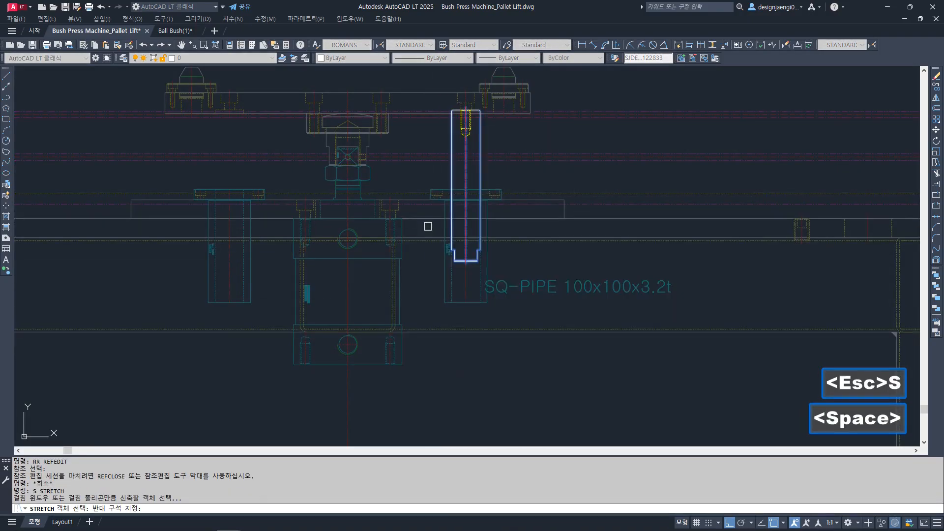
{"action": "left_click", "coordinate": [428, 226]}
{"action": "key", "text": "space"}
{"action": "left_click", "coordinate": [687, 267]}
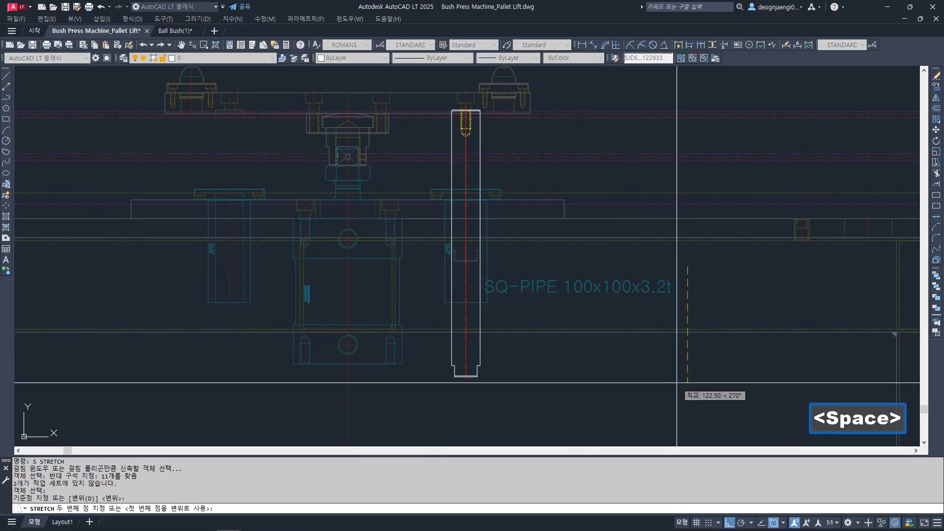
{"action": "type", "text": "90"}
{"action": "key", "text": "Return"}
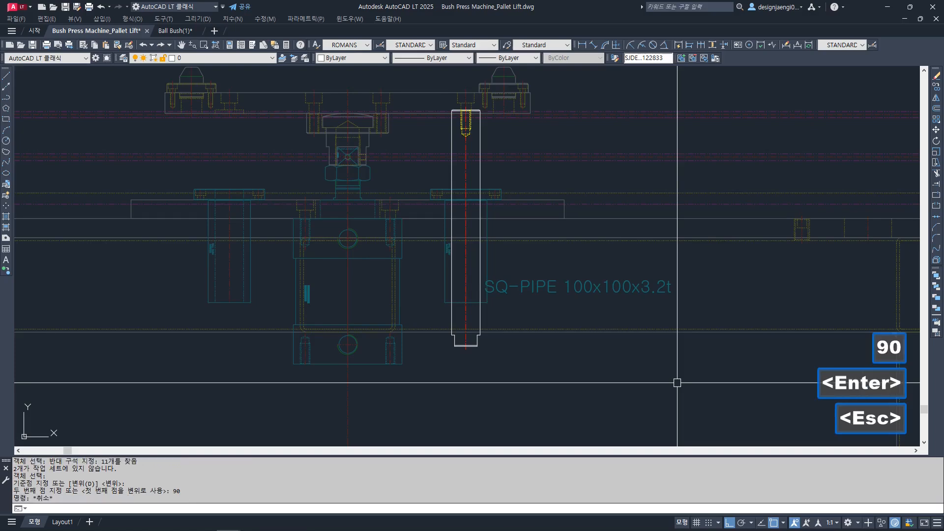
{"action": "type", "text": "RT"}
{"action": "key", "text": "space"}
{"action": "key", "text": "space"}
{"action": "key", "text": "space"}
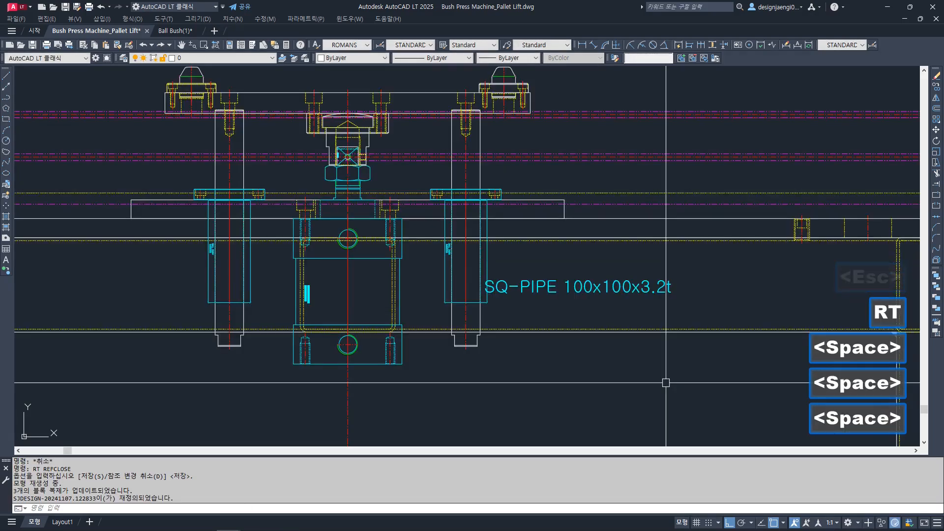
- Draw a horizontal check line from the front-view shaft's lower end across to the guide shaft in the side view
{"action": "scroll", "coordinate": [478, 362], "scroll_direction": "up", "scroll_amount": 3}
{"action": "key", "text": "Escape"}
{"action": "type", "text": "1"}
{"action": "key", "text": "space"}
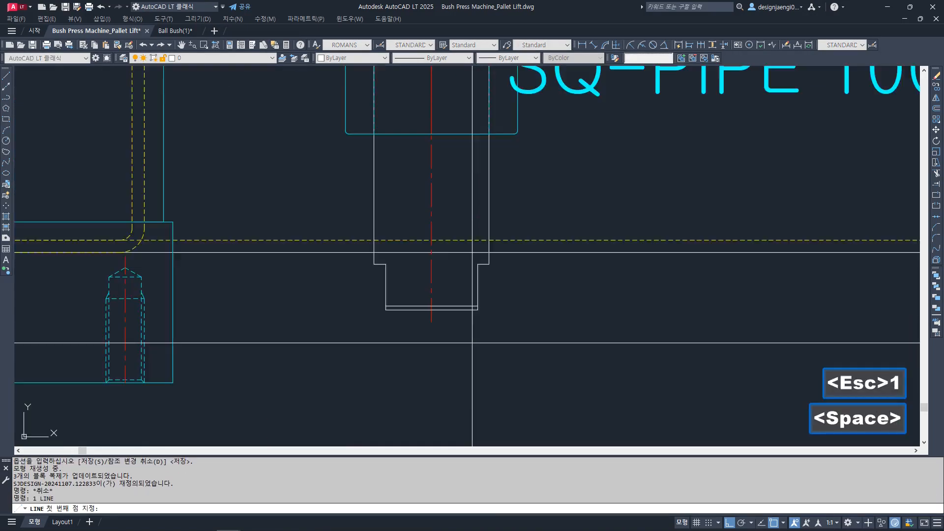
{"action": "scroll", "coordinate": [474, 343], "scroll_direction": "up", "scroll_amount": 3}
{"action": "left_click", "coordinate": [477, 293]}
{"action": "scroll", "coordinate": [380, 307], "scroll_direction": "down", "scroll_amount": 5}
{"action": "middle_click_drag", "start_coordinate": [704, 319], "coordinate": [350, 315]}
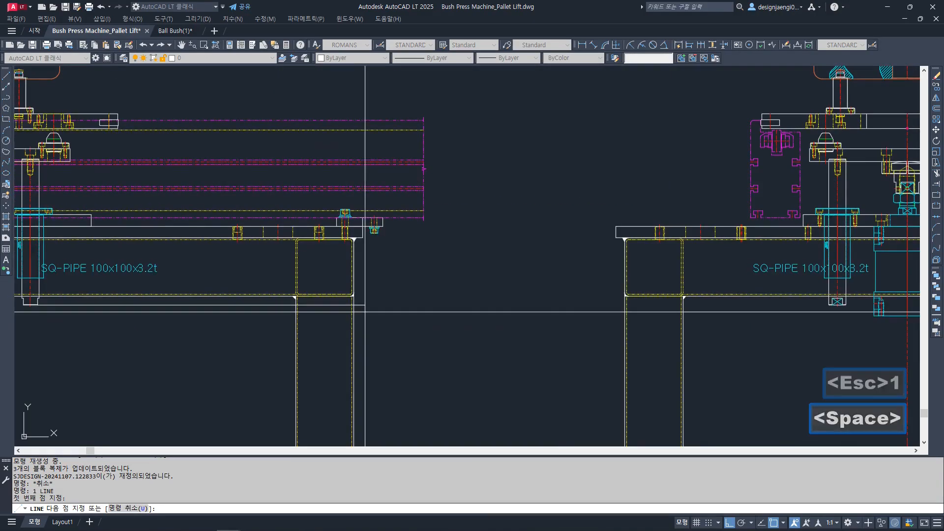
{"action": "scroll", "coordinate": [843, 312], "scroll_direction": "up", "scroll_amount": 3}
{"action": "left_click", "coordinate": [862, 311]}
{"action": "key", "text": "Escape"}
- Erase the horizontal check line at the guide shaft's lower end
{"action": "type", "text": "E"}
{"action": "left_click", "coordinate": [725, 272]}
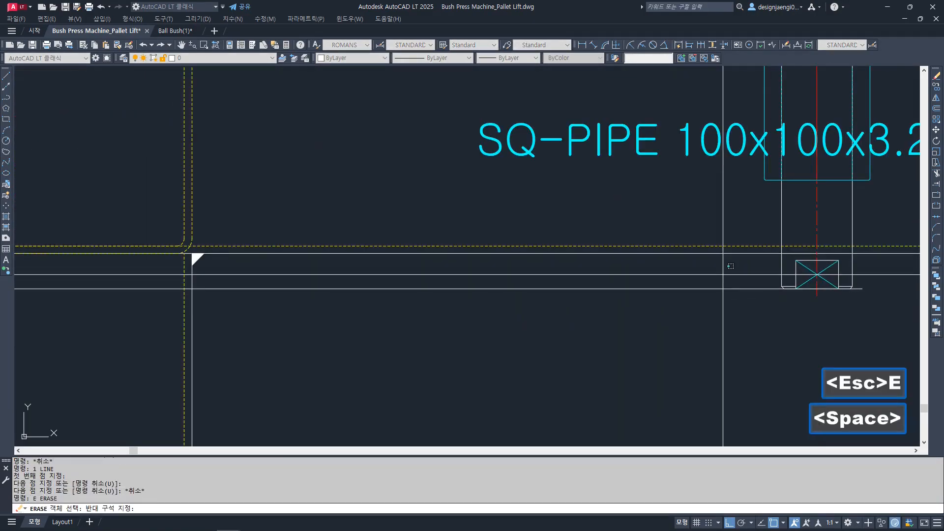
{"action": "left_click", "coordinate": [714, 321]}
{"action": "key", "text": "space"}
- Examine the ball bush flange in the plan and compare the guide shafts and bushes between the front and side views
{"action": "scroll", "coordinate": [715, 320], "scroll_direction": "down", "scroll_amount": 5}
{"action": "middle_click_drag", "start_coordinate": [506, 305], "coordinate": [514, 330]}
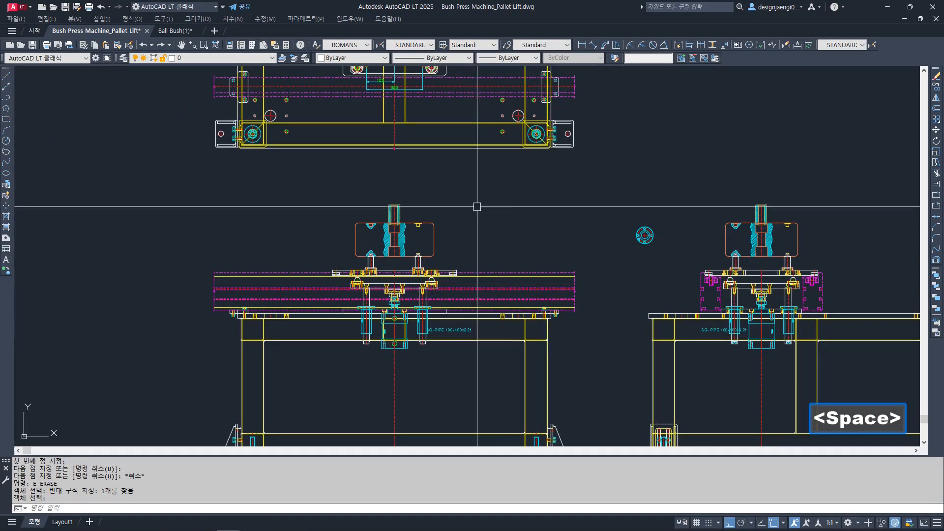
{"action": "scroll", "coordinate": [450, 171], "scroll_direction": "up", "scroll_amount": 5}
{"action": "scroll", "coordinate": [450, 172], "scroll_direction": "up", "scroll_amount": 4}
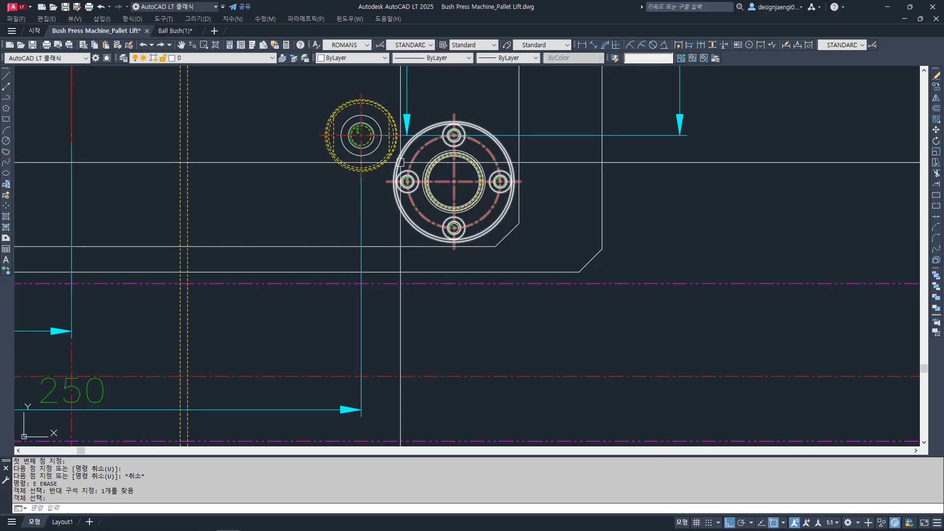
{"action": "scroll", "coordinate": [400, 162], "scroll_direction": "down", "scroll_amount": 6}
{"action": "scroll", "coordinate": [420, 275], "scroll_direction": "up", "scroll_amount": 4}
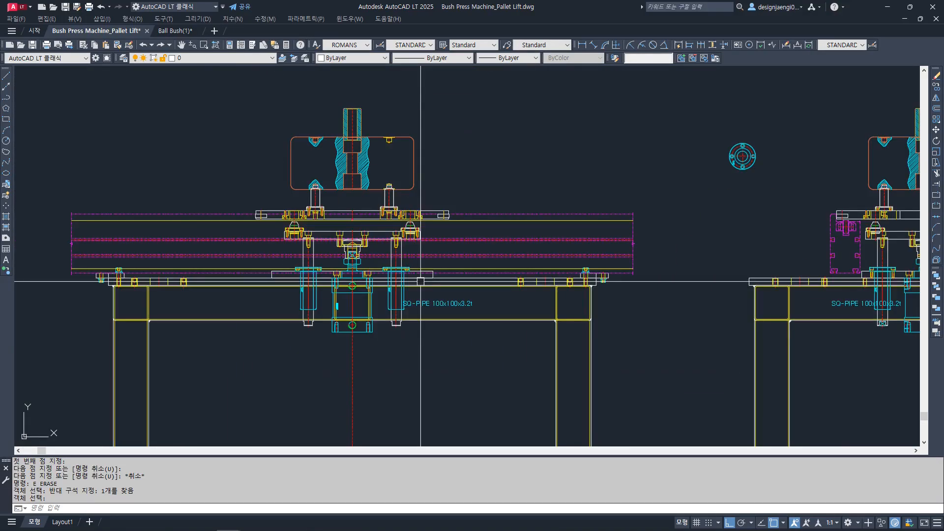
{"action": "scroll", "coordinate": [409, 357], "scroll_direction": "up", "scroll_amount": 4}
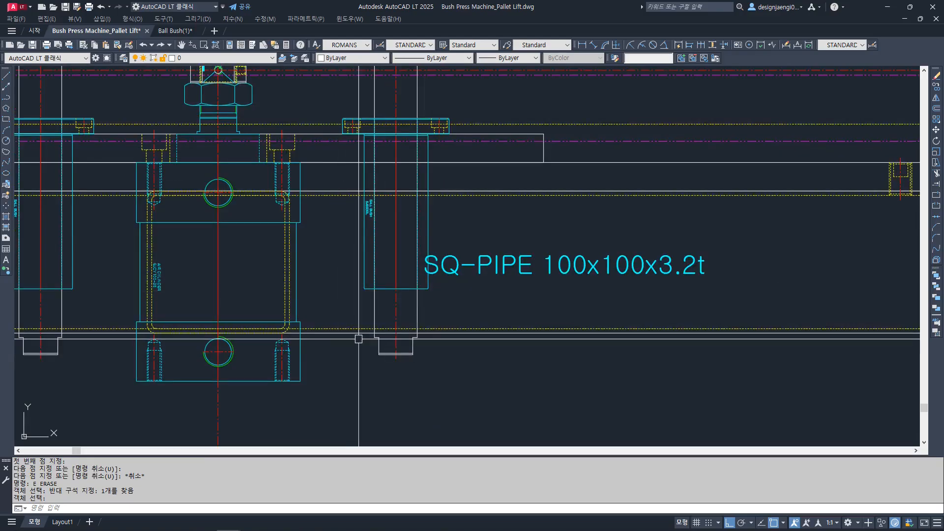
{"action": "scroll", "coordinate": [358, 334], "scroll_direction": "down", "scroll_amount": 6}
{"action": "scroll", "coordinate": [355, 313], "scroll_direction": "up", "scroll_amount": 2}
{"action": "scroll", "coordinate": [355, 313], "scroll_direction": "up", "scroll_amount": 2}
{"action": "scroll", "coordinate": [355, 313], "scroll_direction": "down", "scroll_amount": 4}
{"action": "scroll", "coordinate": [409, 327], "scroll_direction": "down", "scroll_amount": 3}
{"action": "scroll", "coordinate": [442, 331], "scroll_direction": "up", "scroll_amount": 3}
{"action": "scroll", "coordinate": [446, 332], "scroll_direction": "down", "scroll_amount": 4}
{"action": "scroll", "coordinate": [543, 337], "scroll_direction": "up", "scroll_amount": 4}
{"action": "scroll", "coordinate": [542, 337], "scroll_direction": "down", "scroll_amount": 3}
{"action": "scroll", "coordinate": [656, 335], "scroll_direction": "up", "scroll_amount": 3}
{"action": "scroll", "coordinate": [661, 331], "scroll_direction": "down", "scroll_amount": 3}
- Erase the trial copy of the guide shaft and ball bush standing left of the side-view assembly
{"action": "scroll", "coordinate": [714, 326], "scroll_direction": "up", "scroll_amount": 5}
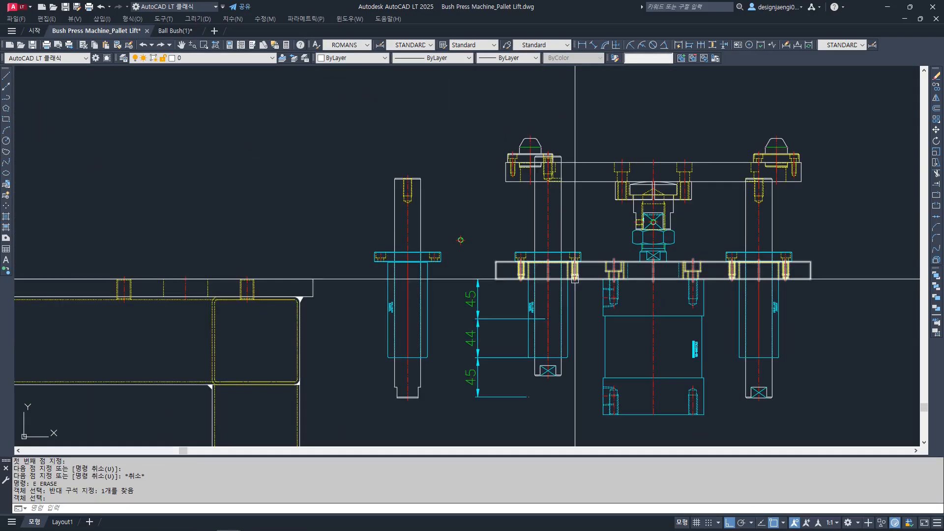
{"action": "key", "text": "Escape"}
{"action": "type", "text": "E"}
{"action": "key", "text": "space"}
{"action": "left_click", "coordinate": [366, 358]}
{"action": "key", "text": "space"}
{"action": "key", "text": "Escape"}
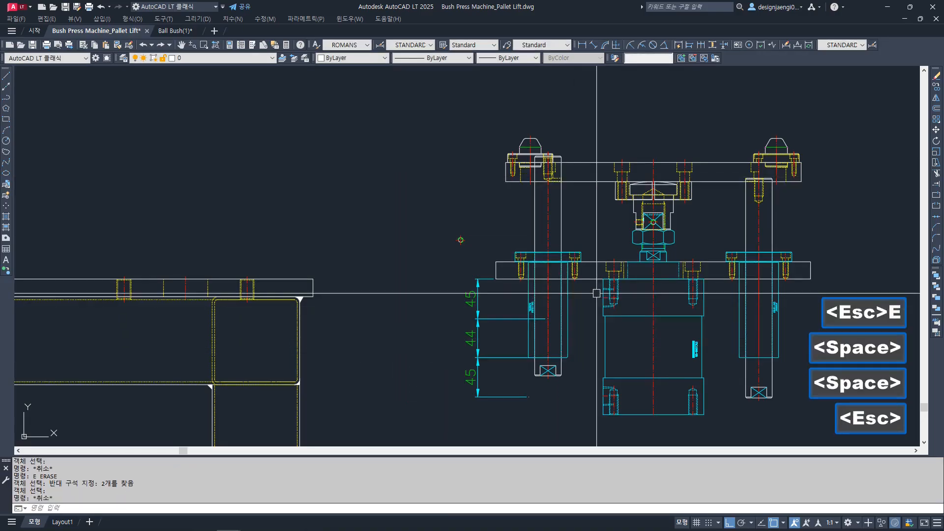
- Copy the cylinder mounting plate from the side view horizontally into the free space beside the front view
{"action": "left_click", "coordinate": [603, 262]}
{"action": "key", "text": "space"}
{"action": "left_click", "coordinate": [648, 280]}
{"action": "scroll", "coordinate": [787, 286], "scroll_direction": "down", "scroll_amount": 5}
{"action": "scroll", "coordinate": [753, 298], "scroll_direction": "down", "scroll_amount": 3}
{"action": "scroll", "coordinate": [463, 289], "scroll_direction": "up", "scroll_amount": 3}
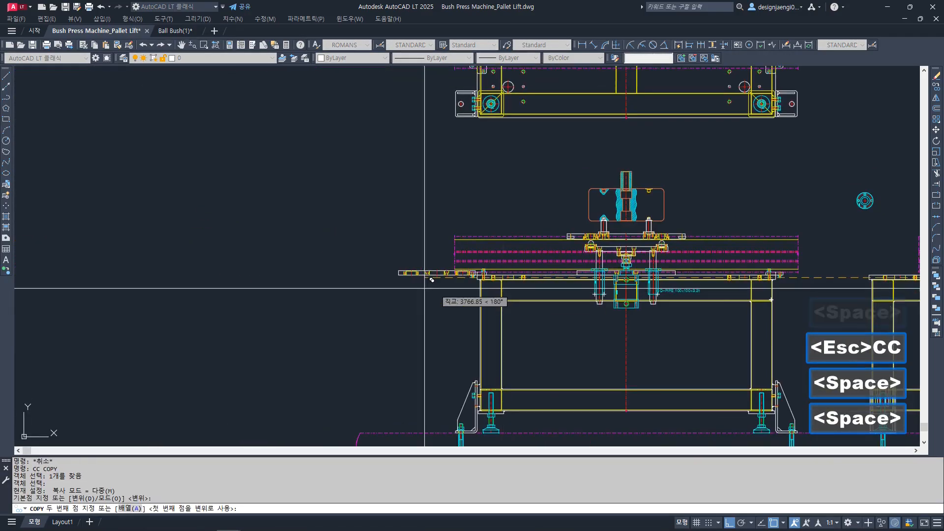
{"action": "left_click", "coordinate": [349, 287]}
{"action": "key", "text": "space"}
- Explode the copied mounting plate into separate objects
{"action": "scroll", "coordinate": [378, 273], "scroll_direction": "up", "scroll_amount": 8}
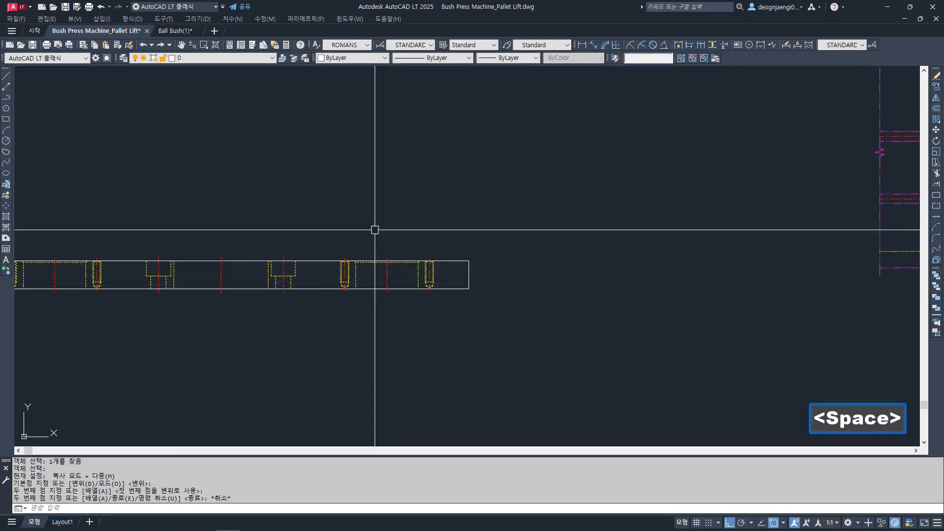
{"action": "key", "text": "Escape"}
{"action": "type", "text": "x"}
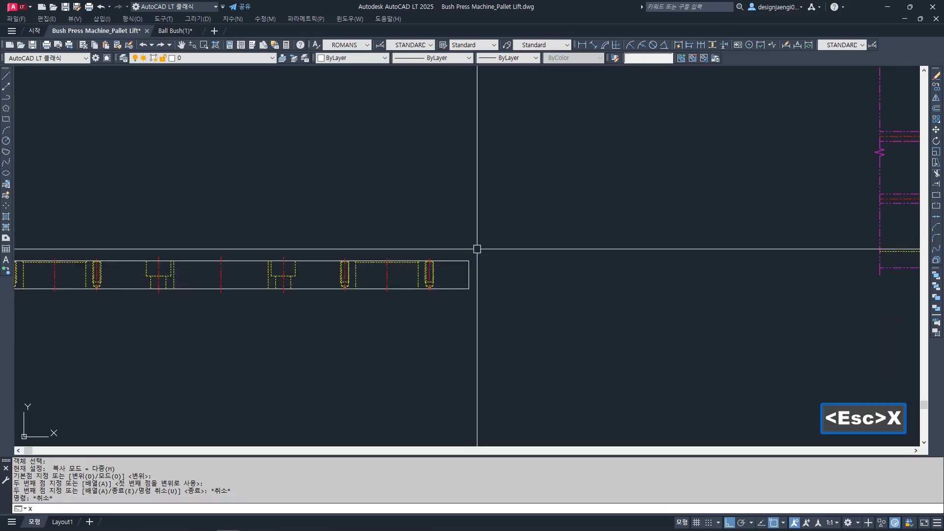
{"action": "key", "text": "space"}
{"action": "left_click", "coordinate": [480, 238]}
{"action": "left_click", "coordinate": [445, 320]}
{"action": "key", "text": "space"}
{"action": "key", "text": "Escape"}
- Copy the bush bore and its two tapped holes from the exploded plate to both ball bush centrelines in the front view
{"action": "scroll", "coordinate": [388, 293], "scroll_direction": "up", "scroll_amount": 2}
{"action": "type", "text": "CC"}
{"action": "key", "text": "space"}
{"action": "left_click", "coordinate": [281, 202]}
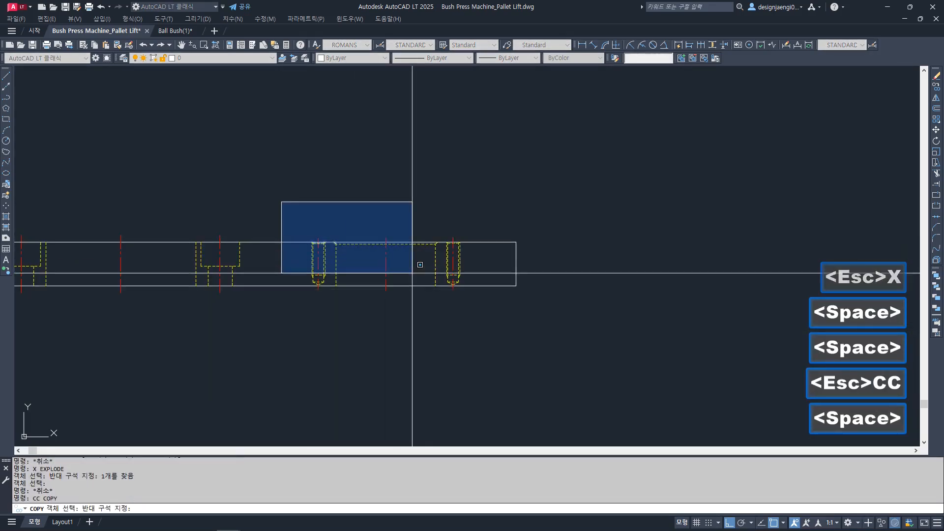
{"action": "left_click", "coordinate": [386, 290]}
{"action": "scroll", "coordinate": [573, 311], "scroll_direction": "down", "scroll_amount": 3}
{"action": "scroll", "coordinate": [561, 302], "scroll_direction": "up", "scroll_amount": 8}
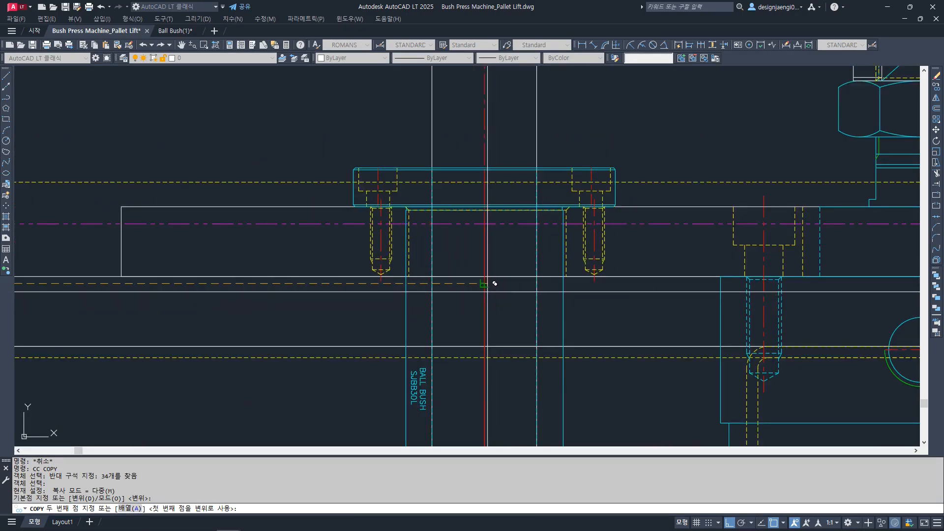
{"action": "left_click", "coordinate": [487, 292]}
{"action": "scroll", "coordinate": [487, 292], "scroll_direction": "down", "scroll_amount": 2}
{"action": "middle_click_drag", "start_coordinate": [609, 300], "coordinate": [319, 304]}
{"action": "middle_click_drag", "start_coordinate": [677, 298], "coordinate": [573, 305]}
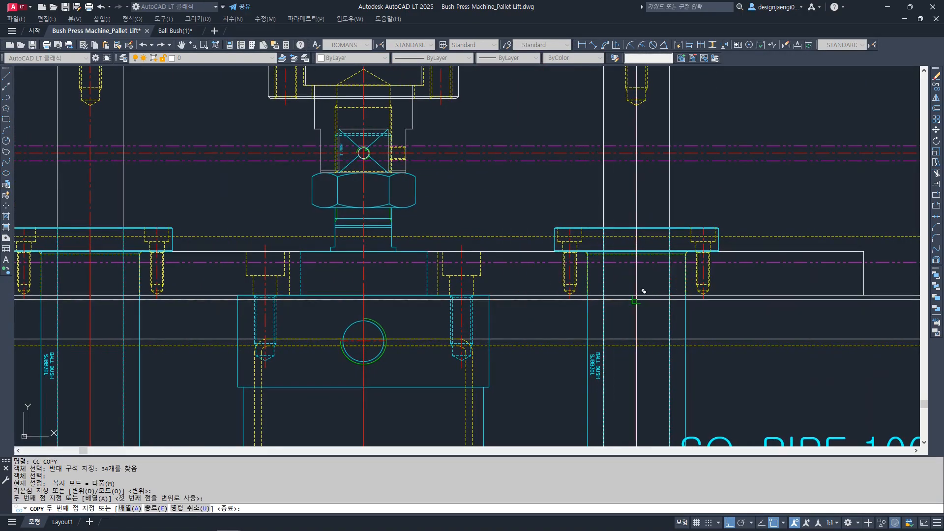
{"action": "key", "text": "Escape"}
{"action": "scroll", "coordinate": [603, 268], "scroll_direction": "down", "scroll_amount": 4}
{"action": "key", "text": "Escape"}
- Edit the front-view mounting plate block in place, add both sets of bush bores and tapped holes to it, and save the block
{"action": "type", "text": "rr"}
{"action": "key", "text": "space"}
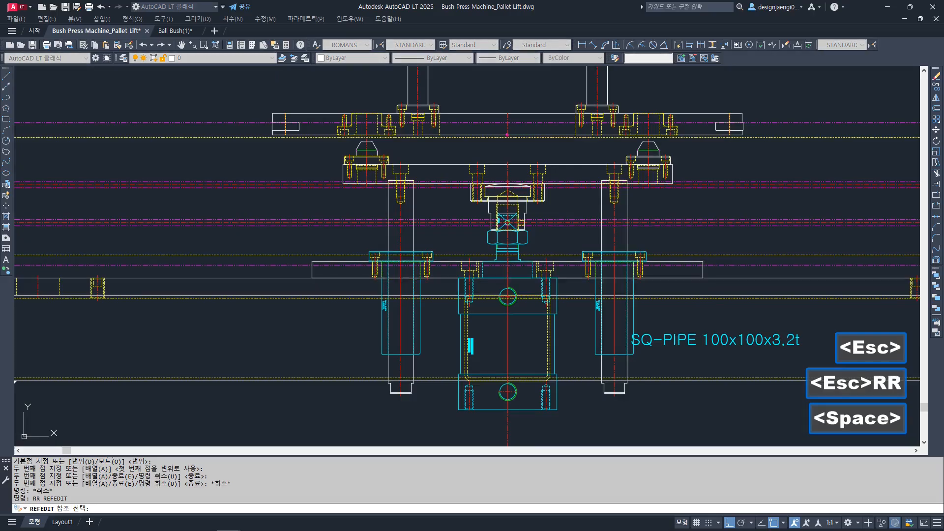
{"action": "left_click", "coordinate": [703, 274]}
{"action": "left_click", "coordinate": [631, 350]}
{"action": "left_click", "coordinate": [344, 253]}
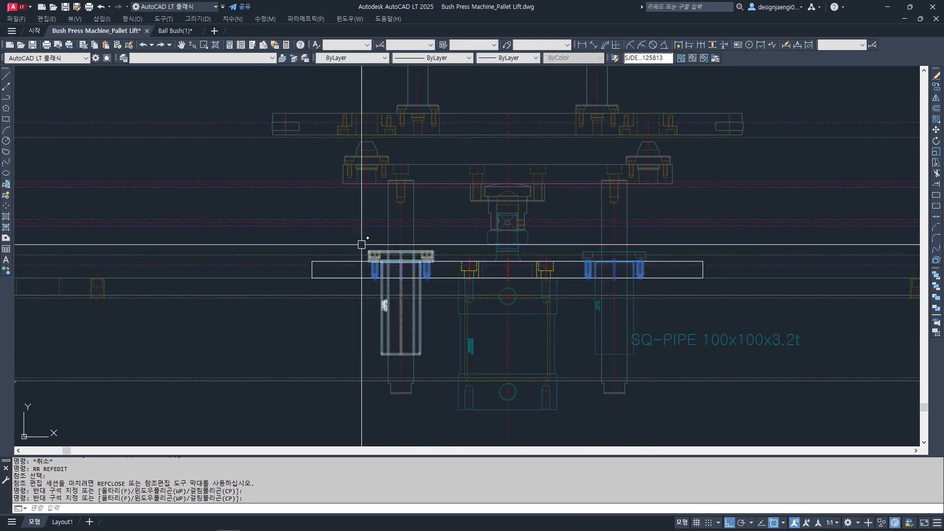
{"action": "left_click", "coordinate": [682, 59]}
{"action": "type", "text": "T"}
{"action": "key", "text": "space"}
{"action": "key", "text": "space"}
{"action": "key", "text": "space"}
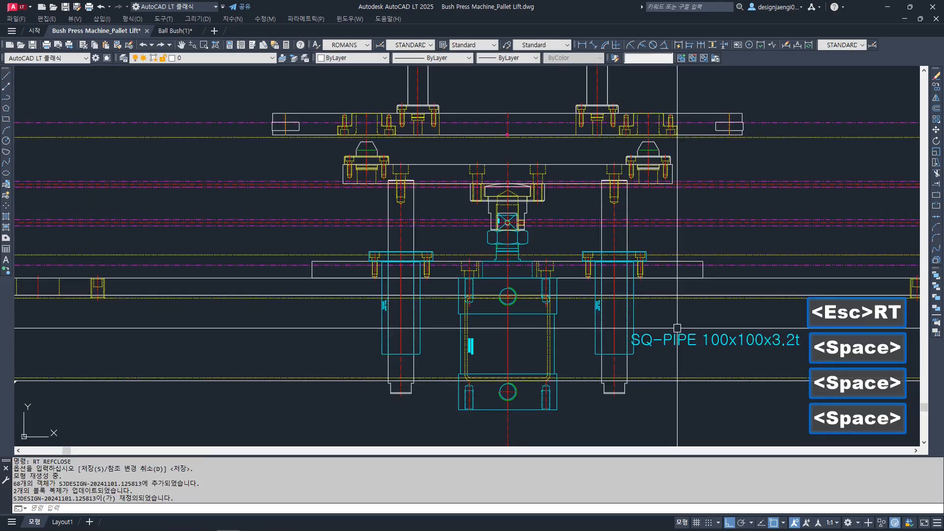
- Examine the front view's bush flanges, bolts and plate holes, and the guide shafts' fit around the cylinder
{"action": "scroll", "coordinate": [542, 268], "scroll_direction": "up", "scroll_amount": 6}
{"action": "scroll", "coordinate": [632, 292], "scroll_direction": "down", "scroll_amount": 6}
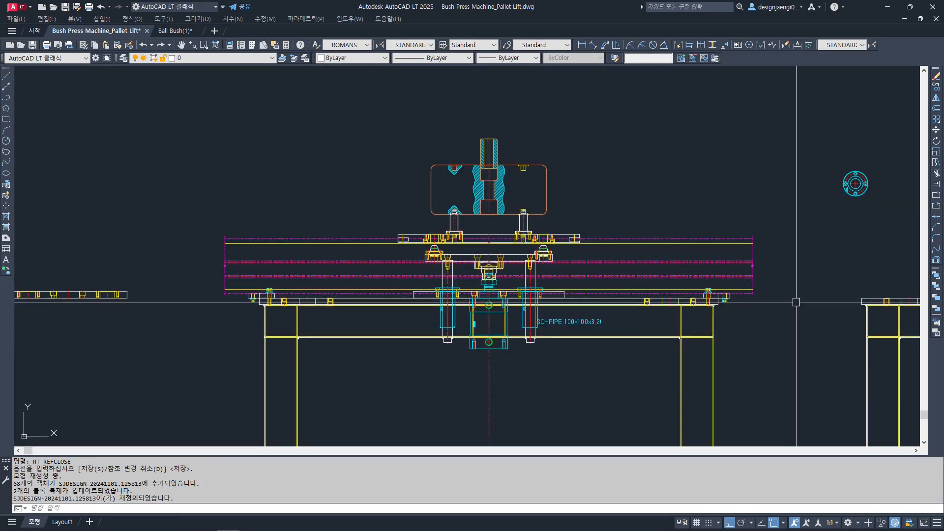
{"action": "scroll", "coordinate": [289, 308], "scroll_direction": "down", "scroll_amount": 2}
{"action": "scroll", "coordinate": [525, 316], "scroll_direction": "up", "scroll_amount": 6}
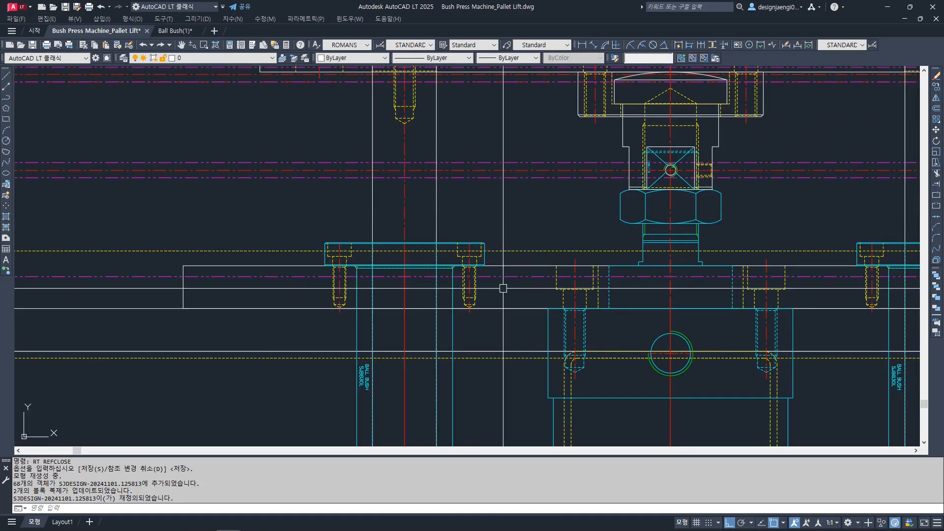
{"action": "scroll", "coordinate": [499, 313], "scroll_direction": "up", "scroll_amount": 3}
{"action": "scroll", "coordinate": [248, 309], "scroll_direction": "down", "scroll_amount": 6}
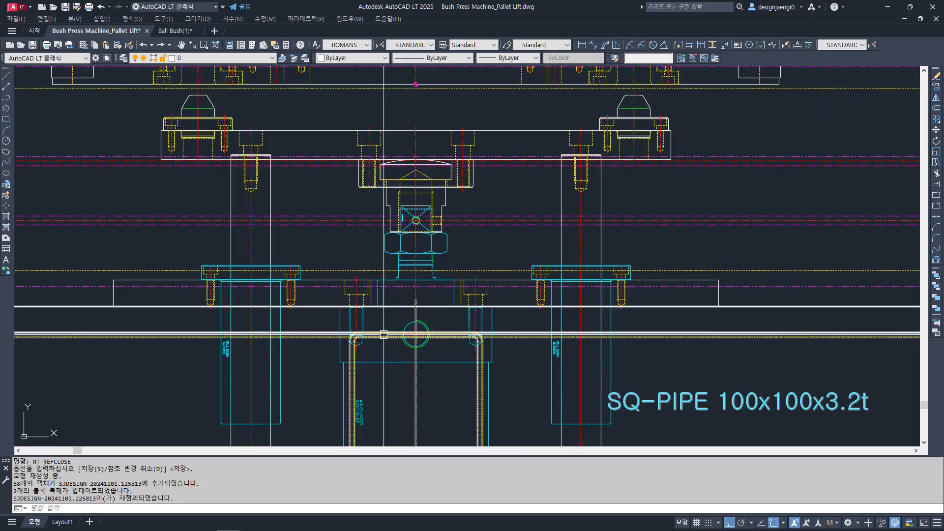
{"action": "scroll", "coordinate": [413, 349], "scroll_direction": "down", "scroll_amount": 2}
{"action": "middle_click_drag", "start_coordinate": [376, 347], "coordinate": [419, 336]}
{"action": "scroll", "coordinate": [421, 326], "scroll_direction": "down", "scroll_amount": 2}
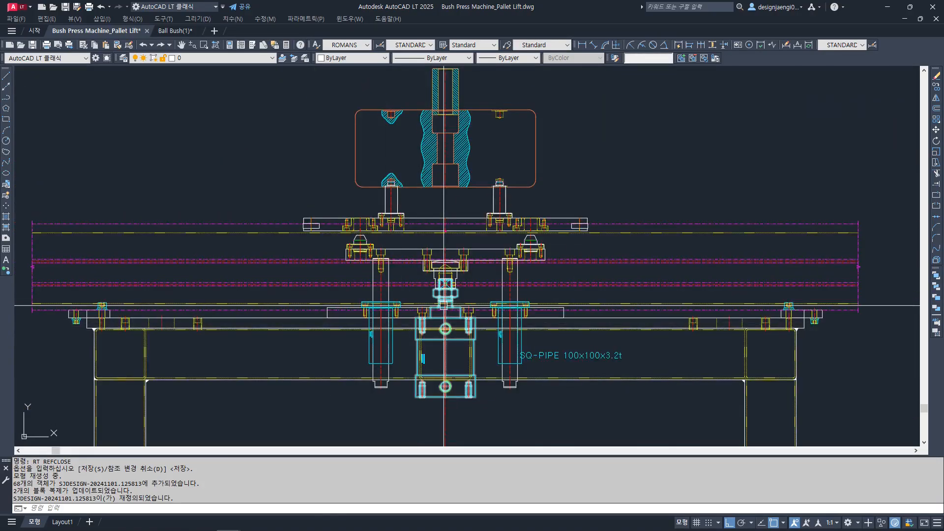
{"action": "scroll", "coordinate": [449, 304], "scroll_direction": "down", "scroll_amount": 2}
{"action": "mouse_move", "coordinate": [493, 150]}
{"action": "middle_mouse_down"}
{"action": "mouse_move", "coordinate": [462, 265]}
{"action": "mouse_move", "coordinate": [457, 390]}
{"action": "middle_mouse_up"}
{"action": "scroll", "coordinate": [412, 158], "scroll_direction": "down", "scroll_amount": 2}
{"action": "scroll", "coordinate": [645, 342], "scroll_direction": "up", "scroll_amount": 5}
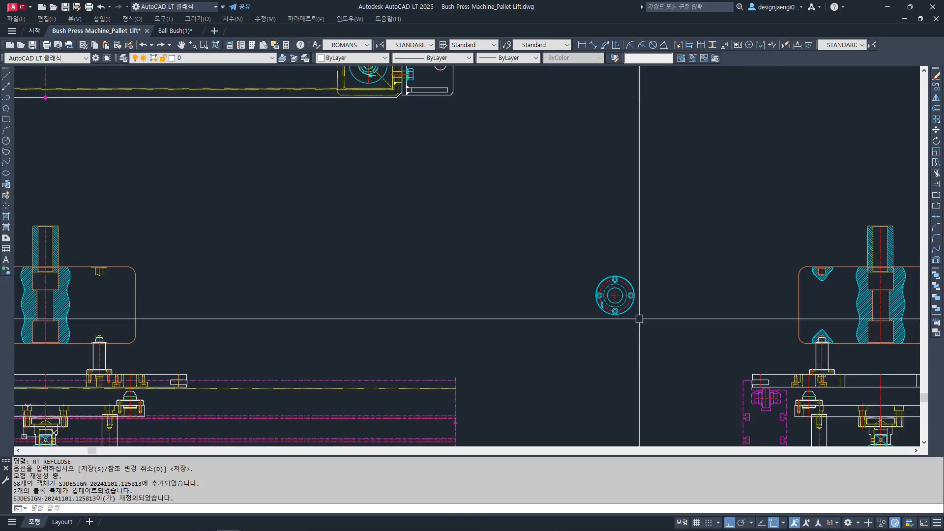
{"action": "key", "text": "Escape"}
{"action": "type", "text": "m"}
{"action": "key", "text": "space"}
{"action": "left_click", "coordinate": [656, 287]}
{"action": "left_click", "coordinate": [613, 337]}
{"action": "key", "text": "Escape"}
{"action": "left_click", "coordinate": [663, 248]}
{"action": "key", "text": "Escape"}
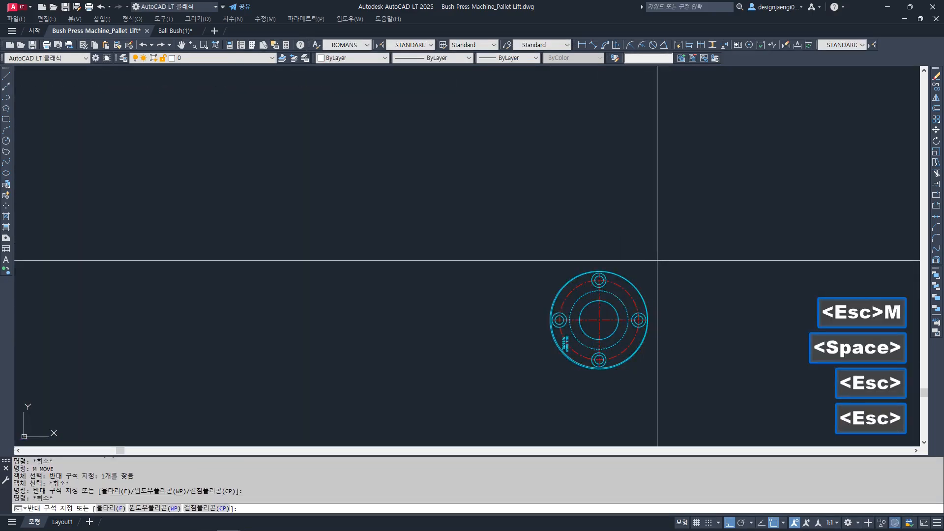
{"action": "left_click", "coordinate": [654, 268]}
{"action": "key", "text": "Escape"}
- Move the round ball bush top view from the empty area onto the lower-left guide shaft centre in the plan view
{"action": "type", "text": "m"}
{"action": "key", "text": "space"}
{"action": "left_click", "coordinate": [630, 256]}
{"action": "left_click", "coordinate": [602, 305]}
{"action": "key", "text": "space"}
{"action": "left_click", "coordinate": [599, 320]}
{"action": "scroll", "coordinate": [627, 343], "scroll_direction": "down", "scroll_amount": 4}
{"action": "key", "text": "F8"}
{"action": "mouse_move", "coordinate": [289, 183]}
{"action": "middle_mouse_down"}
{"action": "mouse_move", "coordinate": [468, 267]}
{"action": "mouse_move", "coordinate": [752, 428]}
{"action": "middle_mouse_up"}
{"action": "scroll", "coordinate": [517, 236], "scroll_direction": "up", "scroll_amount": 8}
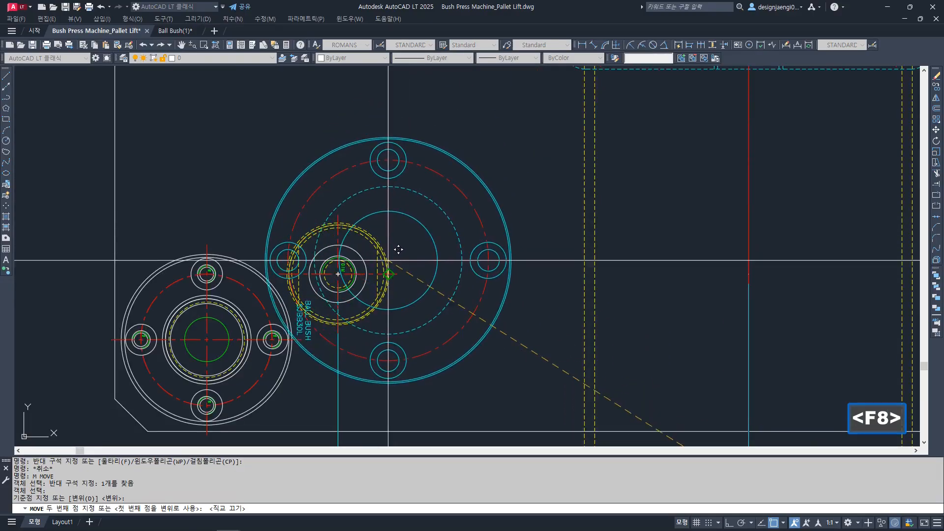
{"action": "key", "text": "Escape"}
- Copy the ball bush from the lower-left guide shaft to the centres of the other three guide shafts in the plan view
{"action": "key", "text": "space"}
{"action": "left_click", "coordinate": [451, 220]}
{"action": "key", "text": "space"}
{"action": "left_click", "coordinate": [338, 274]}
{"action": "scroll", "coordinate": [338, 274], "scroll_direction": "down", "scroll_amount": 4}
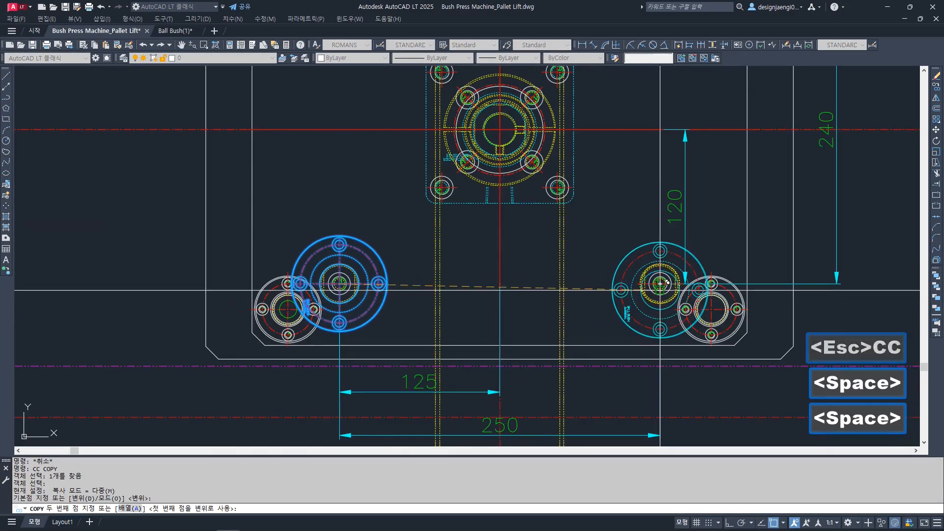
{"action": "scroll", "coordinate": [663, 291], "scroll_direction": "up", "scroll_amount": 4}
{"action": "left_click", "coordinate": [651, 277]}
{"action": "scroll", "coordinate": [650, 311], "scroll_direction": "down", "scroll_amount": 4}
{"action": "middle_click_drag", "start_coordinate": [650, 79], "coordinate": [624, 315]}
{"action": "scroll", "coordinate": [626, 249], "scroll_direction": "up", "scroll_amount": 4}
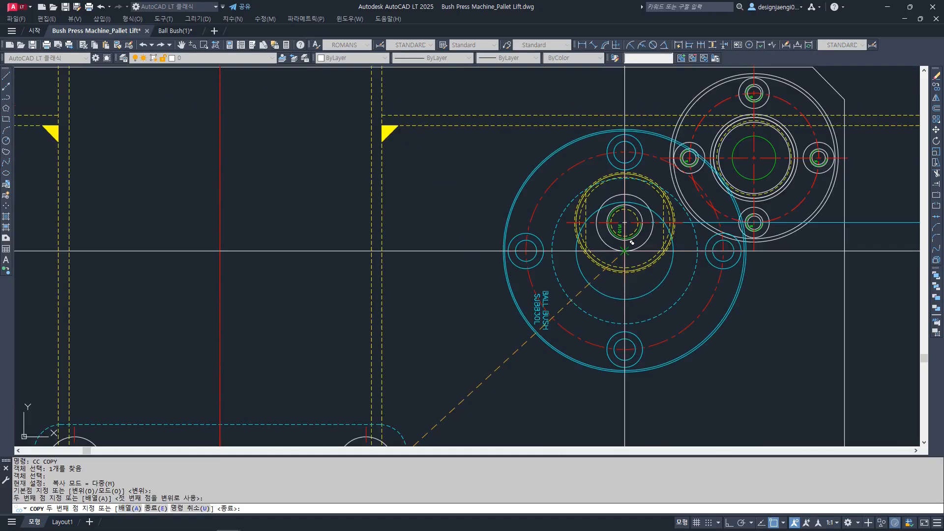
{"action": "left_click", "coordinate": [624, 224]}
{"action": "scroll", "coordinate": [651, 242], "scroll_direction": "down", "scroll_amount": 6}
{"action": "scroll", "coordinate": [480, 248], "scroll_direction": "up", "scroll_amount": 4}
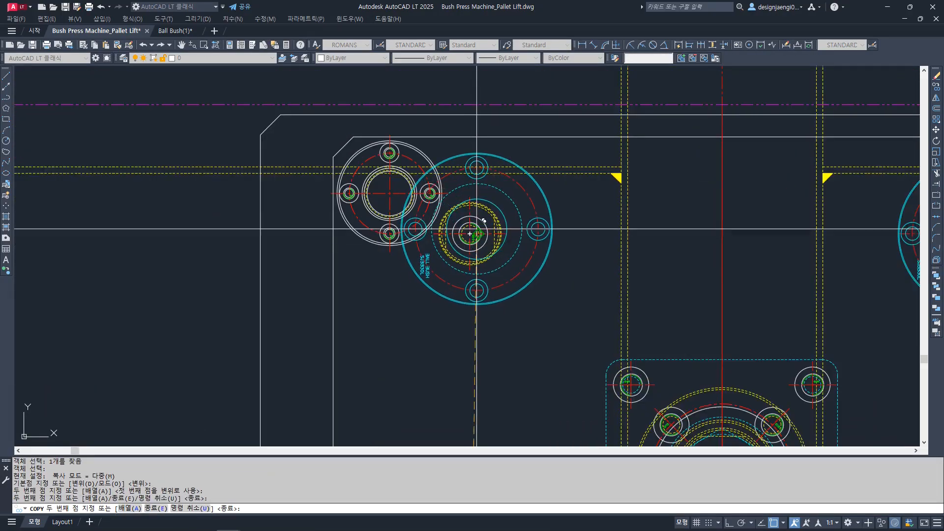
{"action": "key", "text": "Escape"}
- Examine the four ball bushes in the plan view and how their flanges sit beneath the upper lift plate in the front view
{"action": "middle_click_drag", "start_coordinate": [712, 283], "coordinate": [386, 282]}
{"action": "scroll", "coordinate": [295, 280], "scroll_direction": "down", "scroll_amount": 2}
{"action": "middle_click_drag", "start_coordinate": [260, 295], "coordinate": [448, 229]}
{"action": "key", "text": "Escape"}
{"action": "left_click", "coordinate": [428, 215]}
{"action": "middle_click_drag", "start_coordinate": [506, 275], "coordinate": [509, 220]}
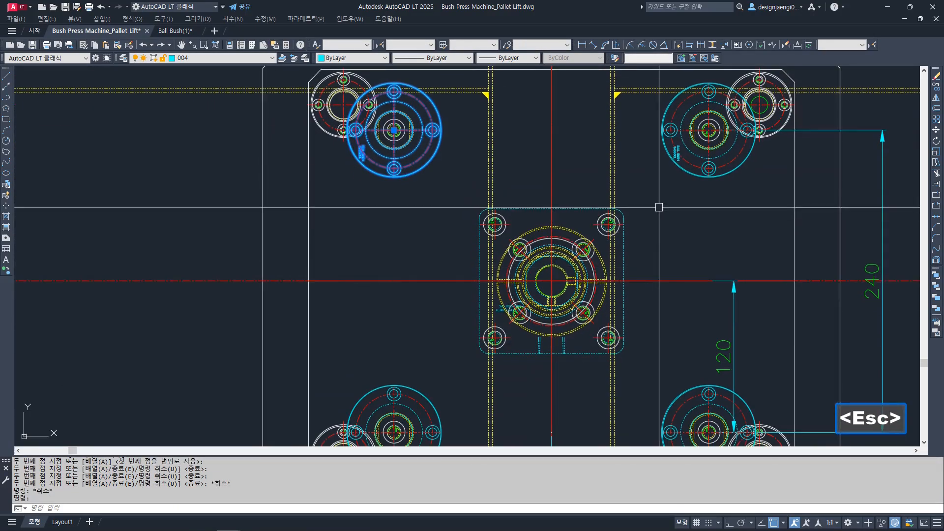
{"action": "left_click", "coordinate": [673, 164]}
{"action": "middle_click_drag", "start_coordinate": [570, 313], "coordinate": [572, 243]}
{"action": "left_click", "coordinate": [428, 330]}
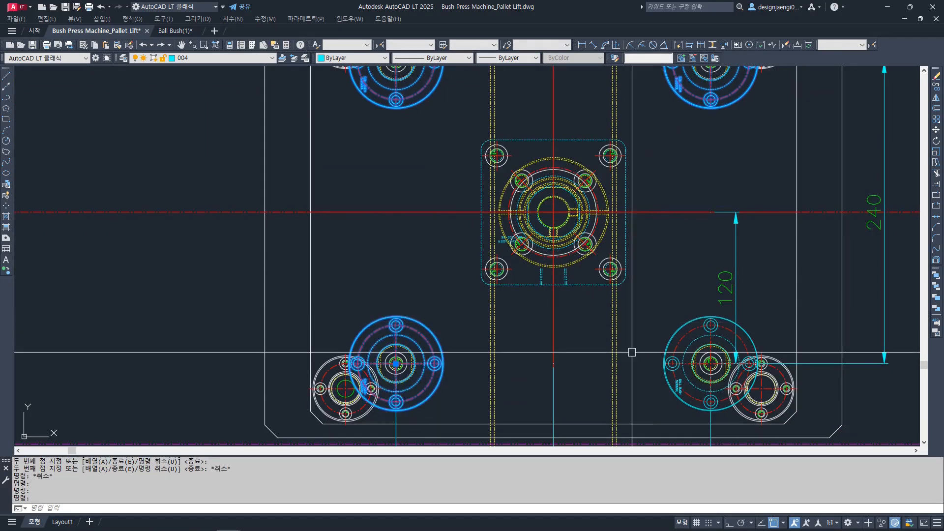
{"action": "key", "text": "Escape"}
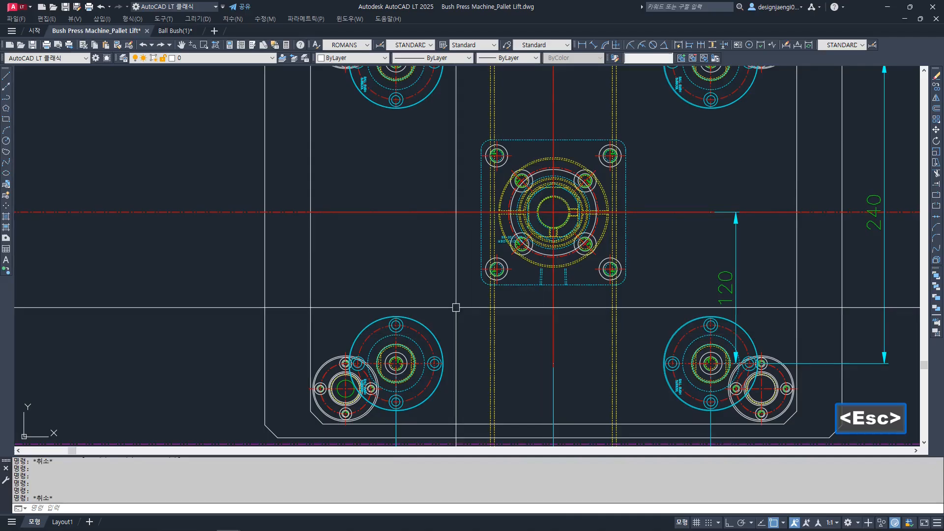
{"action": "left_click", "coordinate": [433, 314]}
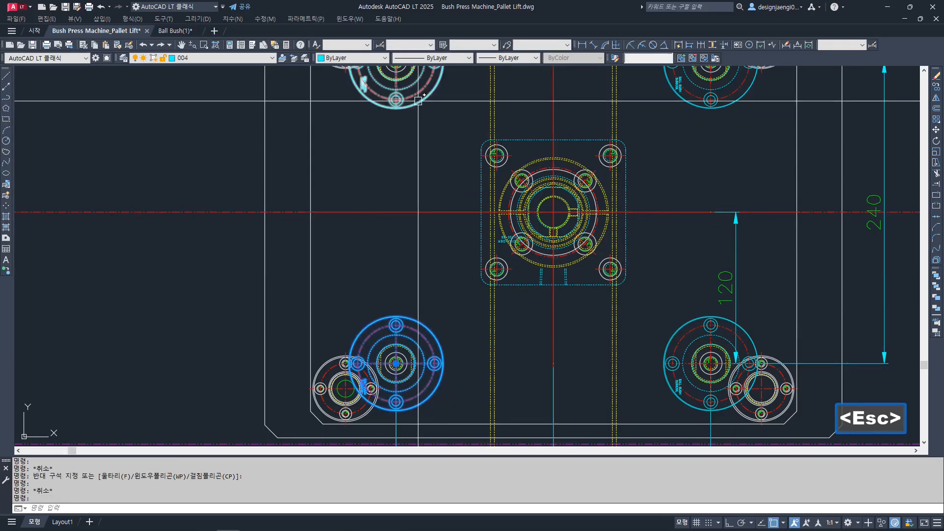
{"action": "key", "text": "Escape"}
{"action": "scroll", "coordinate": [598, 176], "scroll_direction": "down", "scroll_amount": 3}
{"action": "middle_click_drag", "start_coordinate": [568, 361], "coordinate": [567, 299]}
{"action": "middle_click_drag", "start_coordinate": [594, 440], "coordinate": [588, 297]}
{"action": "scroll", "coordinate": [595, 344], "scroll_direction": "up", "scroll_amount": 1}
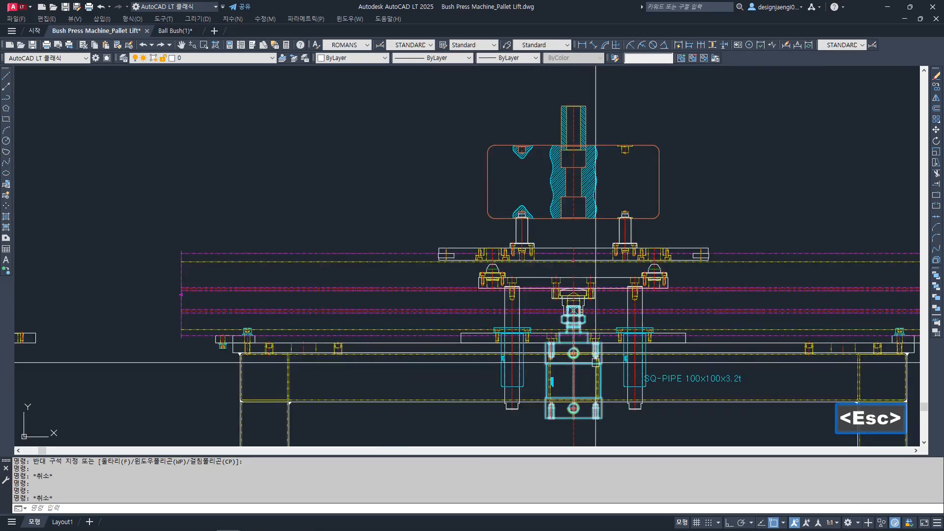
{"action": "scroll", "coordinate": [596, 357], "scroll_direction": "up", "scroll_amount": 2}
{"action": "key", "text": "ctrl"}
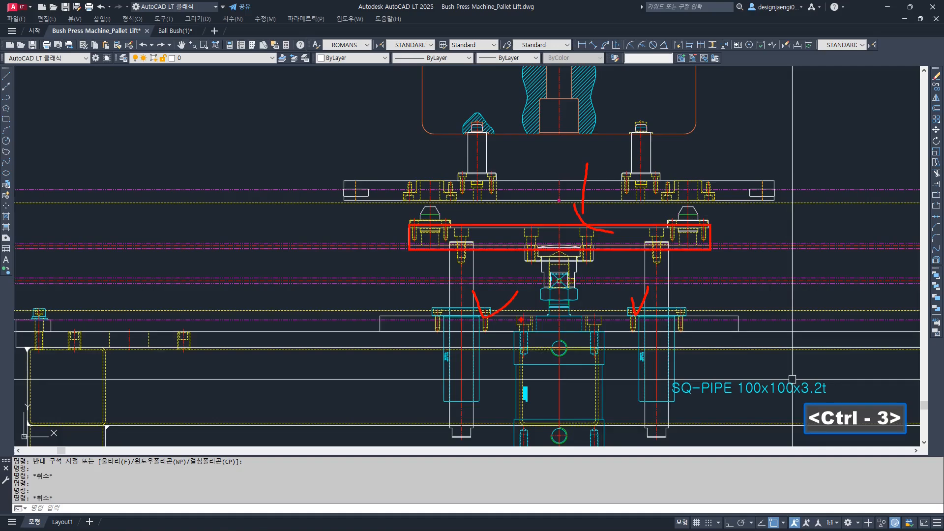
{"action": "key", "text": "Escape"}
- Change all four plan-view ball bushes to hidden-line layer 005
{"action": "scroll", "coordinate": [601, 348], "scroll_direction": "down", "scroll_amount": 6}
{"action": "middle_click_drag", "start_coordinate": [580, 243], "coordinate": [561, 381]}
{"action": "scroll", "coordinate": [587, 233], "scroll_direction": "up", "scroll_amount": 8}
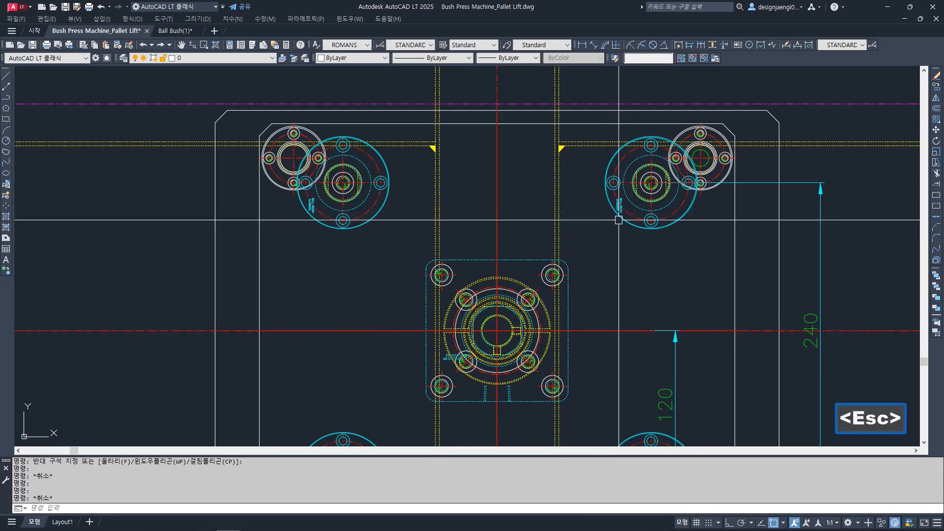
{"action": "left_click", "coordinate": [619, 219]}
{"action": "left_click", "coordinate": [377, 216]}
{"action": "middle_click_drag", "start_coordinate": [380, 329], "coordinate": [388, 236]}
{"action": "left_click", "coordinate": [387, 353]}
{"action": "left_click", "coordinate": [616, 356]}
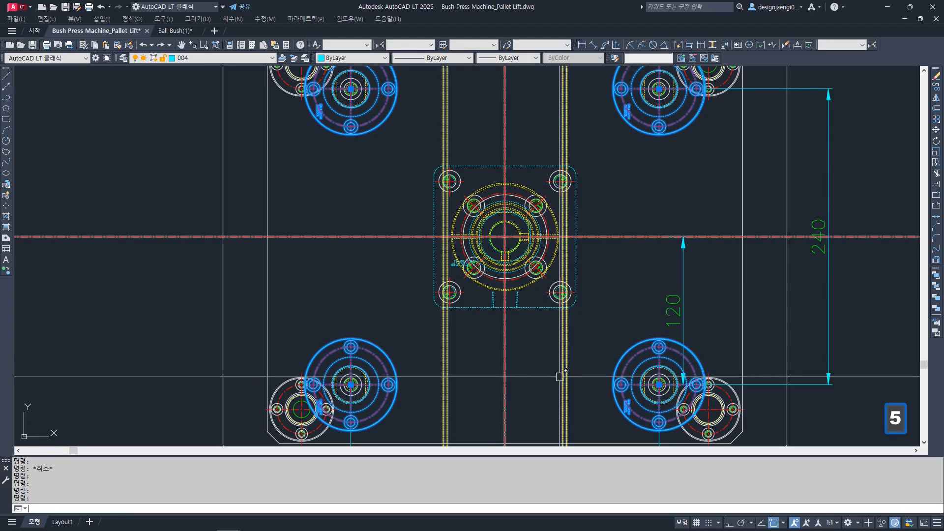
{"action": "type", "text": "55"}
{"action": "key", "text": "space"}
{"action": "key", "text": "Escape"}
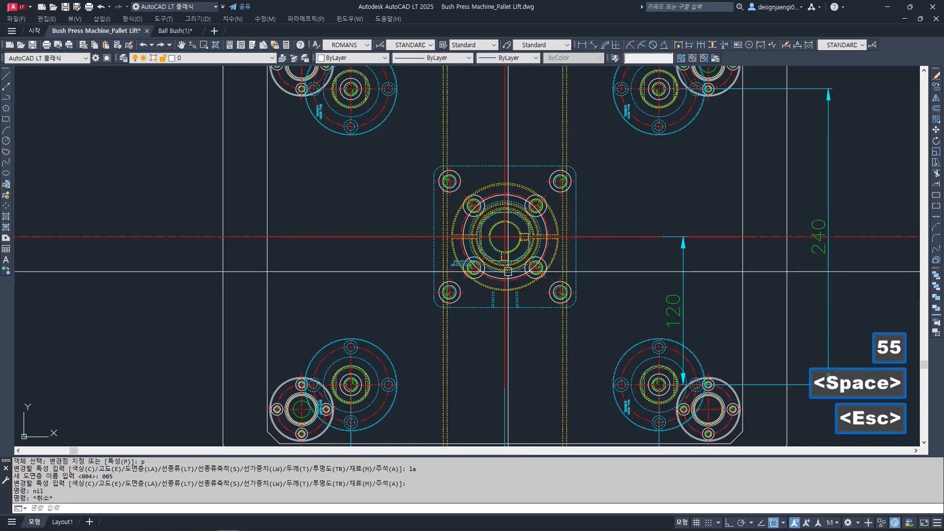
- Copy the mounting plate and its four ball bushes from the plan view horizontally into the empty area beyond the FLOW arrow
{"action": "middle_click_drag", "start_coordinate": [500, 342], "coordinate": [538, 274]}
{"action": "scroll", "coordinate": [387, 310], "scroll_direction": "up", "scroll_amount": 4}
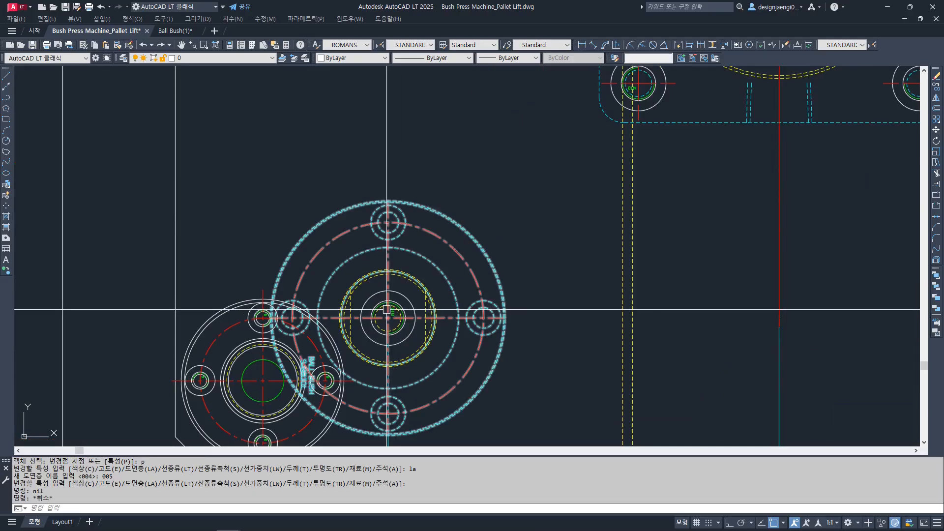
{"action": "scroll", "coordinate": [387, 309], "scroll_direction": "down", "scroll_amount": 6}
{"action": "scroll", "coordinate": [441, 234], "scroll_direction": "up", "scroll_amount": 4}
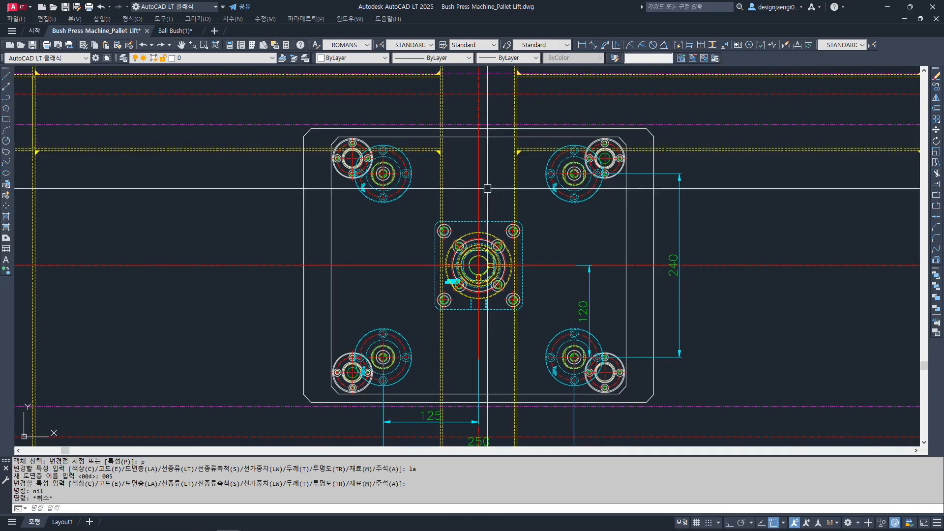
{"action": "scroll", "coordinate": [441, 234], "scroll_direction": "down", "scroll_amount": 2}
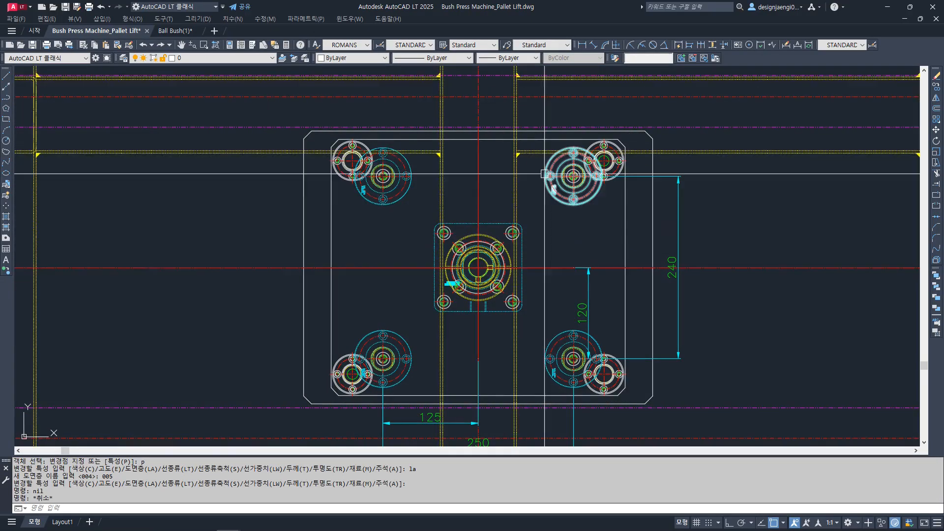
{"action": "key", "text": "Escape"}
{"action": "type", "text": "cc"}
{"action": "key", "text": "space"}
{"action": "left_click", "coordinate": [406, 198]}
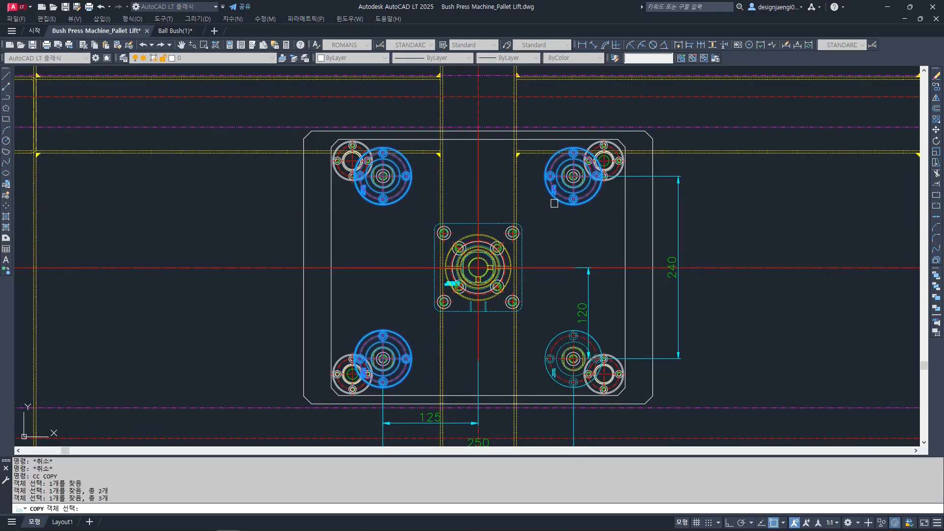
{"action": "left_click", "coordinate": [303, 227]}
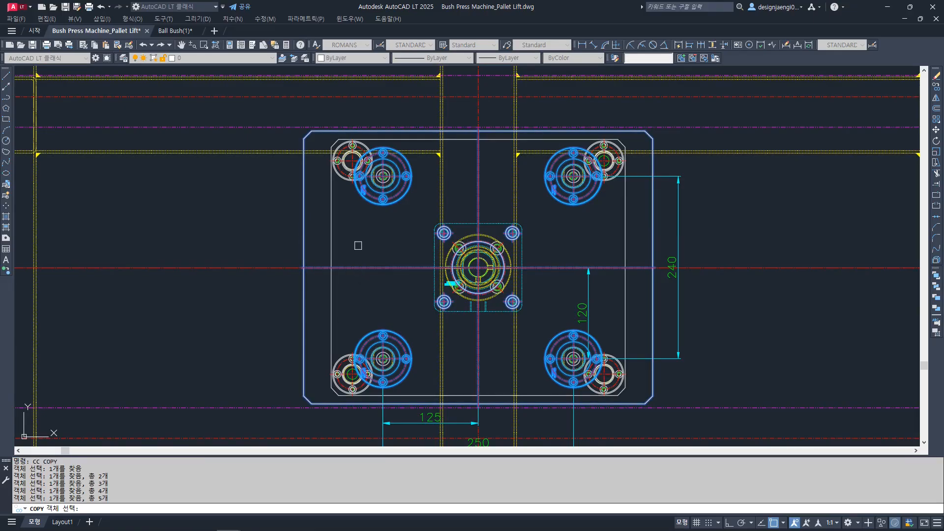
{"action": "left_click", "coordinate": [367, 235]}
{"action": "scroll", "coordinate": [367, 236], "scroll_direction": "down", "scroll_amount": 5}
{"action": "scroll", "coordinate": [547, 243], "scroll_direction": "up", "scroll_amount": 3}
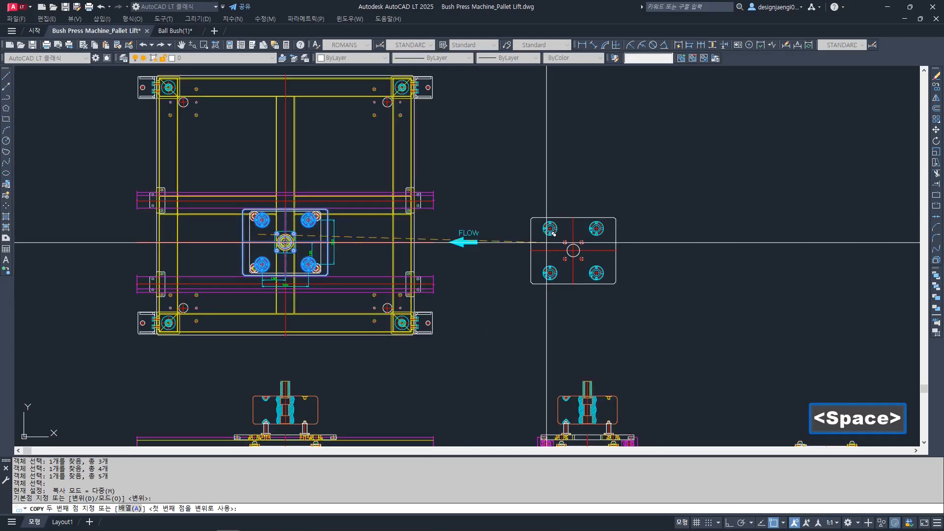
{"action": "key", "text": "F8"}
{"action": "scroll", "coordinate": [618, 231], "scroll_direction": "up", "scroll_amount": 4}
{"action": "key", "text": "Escape"}
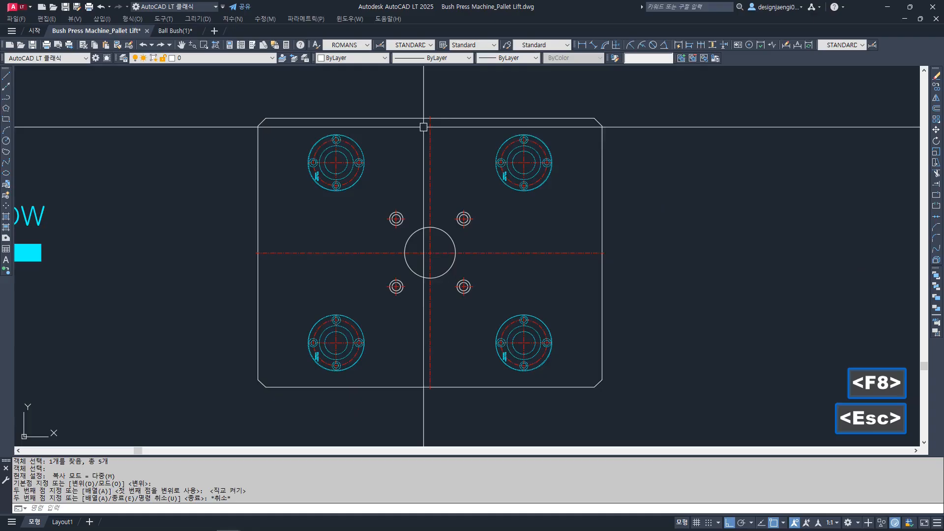
- Copy the mounting plate from the side view straight up about 776 mm, placing it below the copied plan-view plate
{"action": "scroll", "coordinate": [525, 210], "scroll_direction": "down", "scroll_amount": 5}
{"action": "scroll", "coordinate": [460, 317], "scroll_direction": "up", "scroll_amount": 6}
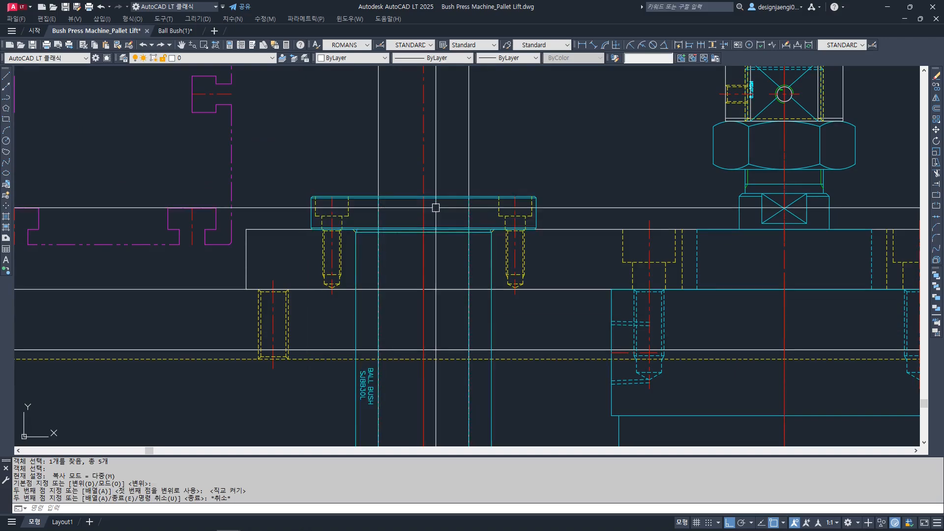
{"action": "key", "text": "Escape"}
{"action": "type", "text": "cc"}
{"action": "key", "text": "space"}
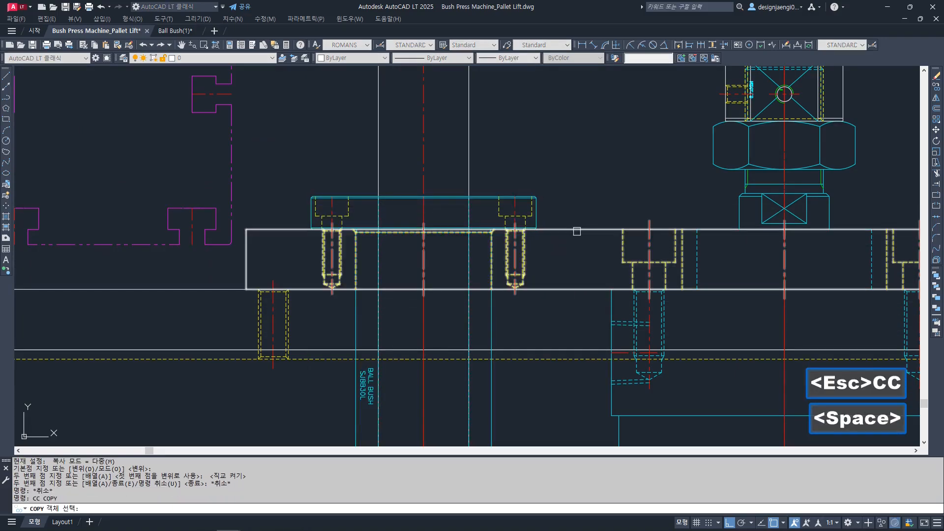
{"action": "left_click", "coordinate": [578, 230]}
{"action": "key", "text": "space"}
{"action": "left_click", "coordinate": [574, 290]}
{"action": "scroll", "coordinate": [580, 299], "scroll_direction": "down", "scroll_amount": 5}
{"action": "middle_click_drag", "start_coordinate": [570, 133], "coordinate": [551, 300]}
{"action": "middle_click_drag", "start_coordinate": [561, 103], "coordinate": [552, 253]}
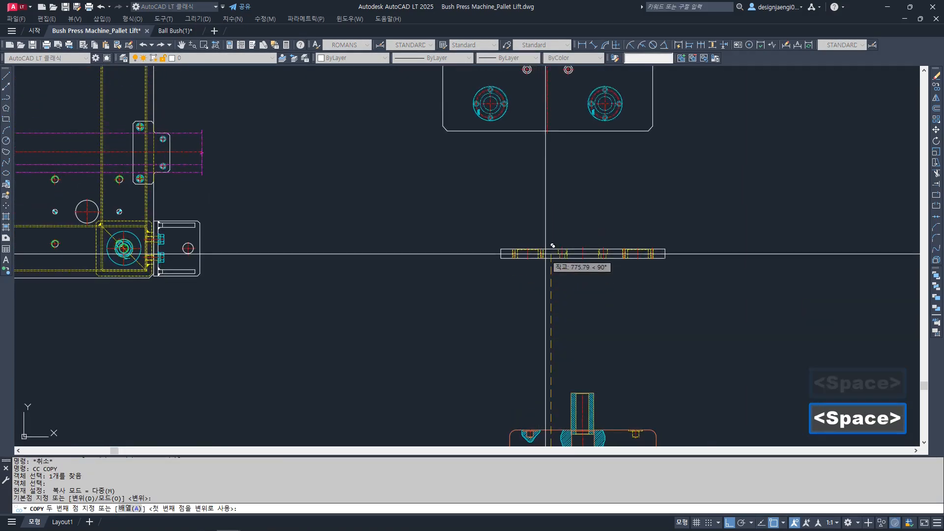
{"action": "left_click", "coordinate": [552, 253]}
{"action": "key", "text": "Escape"}
{"action": "scroll", "coordinate": [530, 253], "scroll_direction": "up", "scroll_amount": 5}
{"action": "key", "text": "Escape"}
{"action": "scroll", "coordinate": [530, 274], "scroll_direction": "down", "scroll_amount": 5}
{"action": "type", "text": "m"}
{"action": "left_click_drag", "start_coordinate": [565, 270], "coordinate": [550, 274]}
{"action": "key", "text": "space"}
{"action": "key", "text": "Escape"}
{"action": "scroll", "coordinate": [541, 270], "scroll_direction": "up", "scroll_amount": 6}
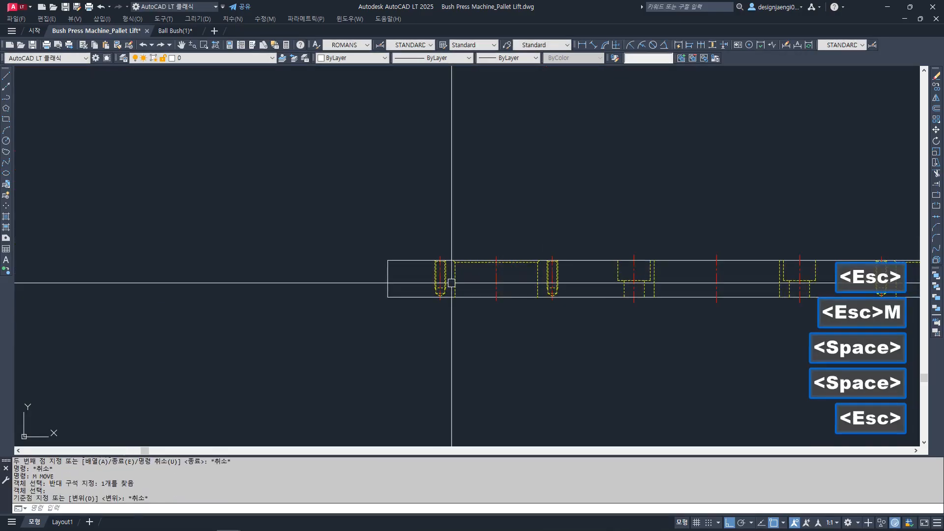
- Draw a circle centred on the copied side-view plate's first bush bore centreline, reaching the bore's edge with a 22.5 mm radius
{"action": "key", "text": "Escape"}
{"action": "scroll", "coordinate": [509, 269], "scroll_direction": "up", "scroll_amount": 4}
{"action": "type", "text": "c"}
{"action": "key", "text": "space"}
{"action": "left_click", "coordinate": [478, 251]}
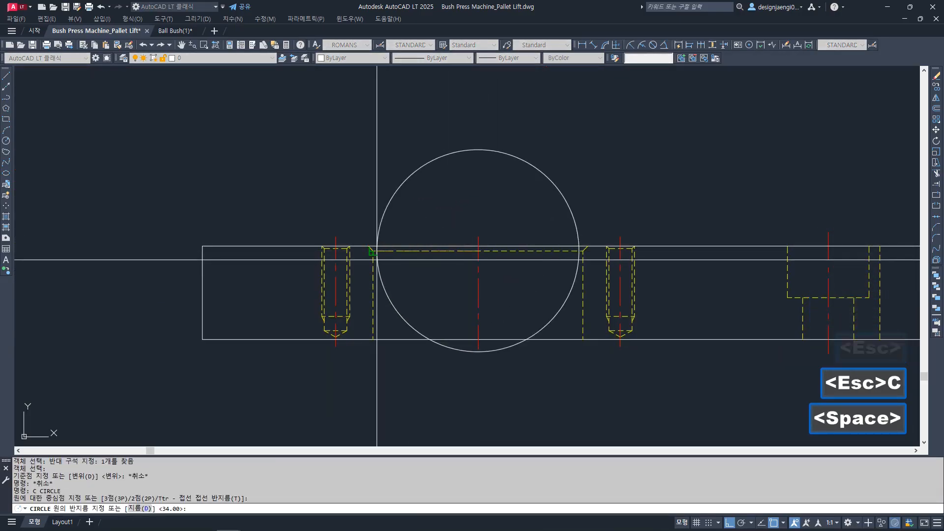
{"action": "left_click", "coordinate": [372, 251]}
{"action": "key", "text": "Escape"}
- Move the bush bore circle straight up, clear of the copied side-view plate
{"action": "type", "text": "m"}
{"action": "key", "text": "space"}
{"action": "left_click_drag", "start_coordinate": [576, 190], "coordinate": [559, 210]}
{"action": "key", "text": "space"}
{"action": "left_click", "coordinate": [568, 226]}
{"action": "scroll", "coordinate": [568, 225], "scroll_direction": "down", "scroll_amount": 5}
{"action": "middle_click_drag", "start_coordinate": [568, 225], "coordinate": [552, 325]}
{"action": "left_click", "coordinate": [539, 194]}
{"action": "key", "text": "Escape"}
{"action": "key", "text": "Escape"}
{"action": "key", "text": "Escape"}
{"action": "type", "text": "m"}
{"action": "key", "text": "space"}
{"action": "left_click_drag", "start_coordinate": [569, 227], "coordinate": [549, 210]}
{"action": "key", "text": "space"}
{"action": "left_click", "coordinate": [612, 209]}
{"action": "left_click", "coordinate": [608, 250]}
{"action": "key", "text": "Escape"}
- Draw a vertical guide line upward from the outer tapped hole's centreline, past the bush bore circle
{"action": "type", "text": "1"}
{"action": "left_click", "coordinate": [611, 210]}
{"action": "left_click", "coordinate": [608, 249]}
{"action": "key", "text": "Escape"}
{"action": "type", "text": "1"}
{"action": "key", "text": "space"}
{"action": "scroll", "coordinate": [466, 306], "scroll_direction": "up", "scroll_amount": 4}
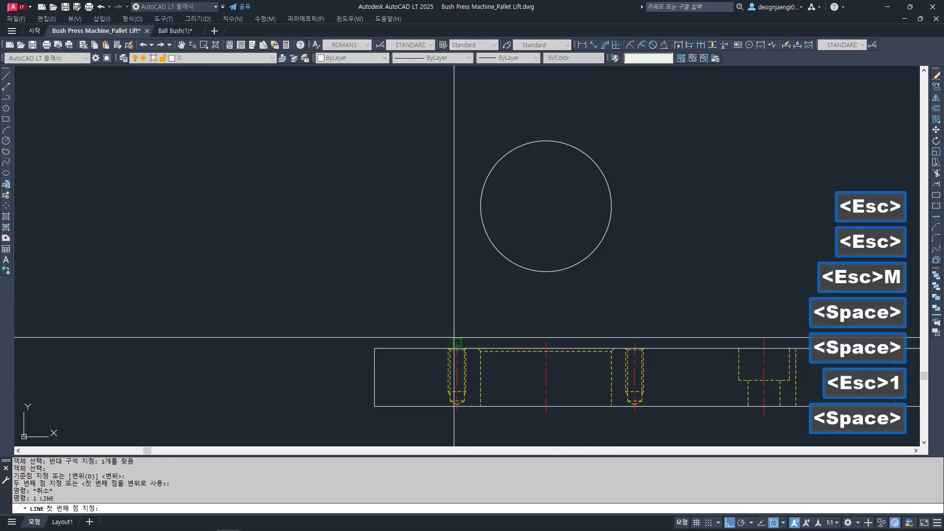
{"action": "left_click", "coordinate": [457, 343]}
{"action": "left_click", "coordinate": [457, 342]}
{"action": "left_click", "coordinate": [458, 120]}
{"action": "key", "text": "Escape"}
- Draw a bolt circle concentric with the bore circle and reaching the vertical guide line, and change it to the centre-line layer
{"action": "type", "text": "c"}
{"action": "key", "text": "space"}
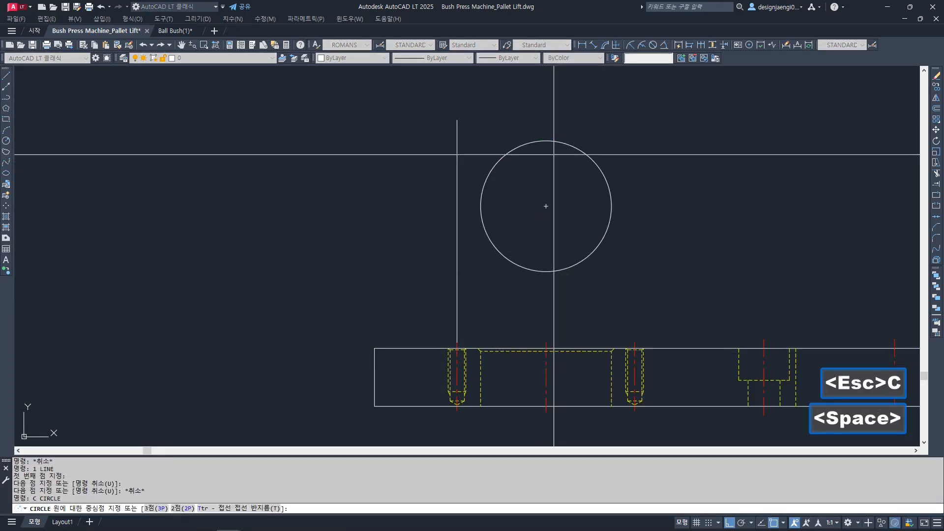
{"action": "left_click", "coordinate": [546, 206]}
{"action": "left_click", "coordinate": [457, 206]}
{"action": "key", "text": "Escape"}
{"action": "left_click", "coordinate": [472, 251]}
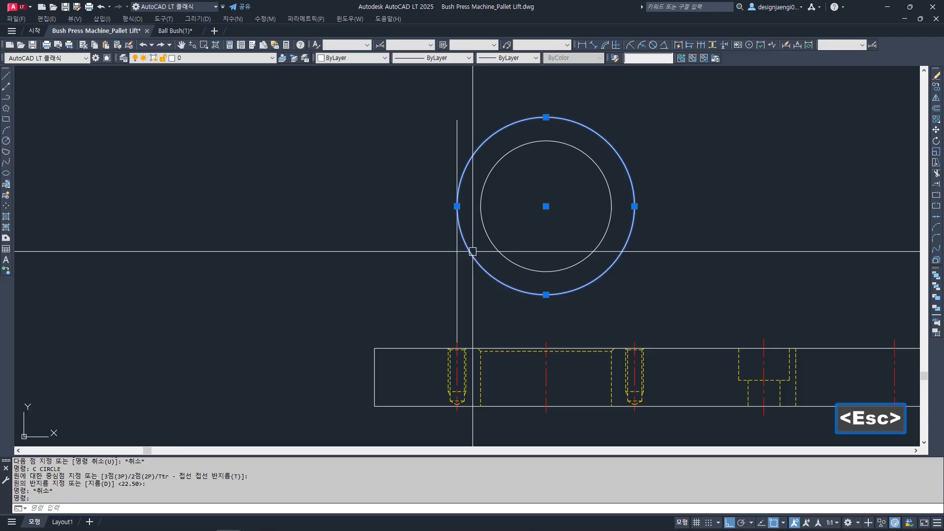
{"action": "type", "text": "11"}
{"action": "key", "text": "space"}
{"action": "key", "text": "Escape"}
- Erase the vertical guide line beside the bolt circle
{"action": "type", "text": "e"}
{"action": "left_click", "coordinate": [478, 297]}
{"action": "left_click", "coordinate": [447, 316]}
{"action": "key", "text": "space"}
{"action": "key", "text": "Escape"}
{"action": "type", "text": "1"}
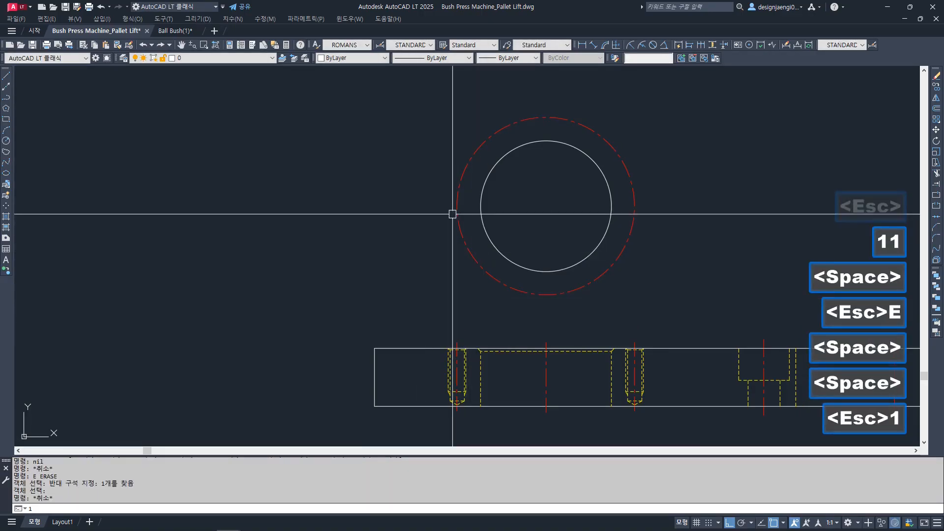
- Draw a horizontal and a vertical line across the bolt circle, each running between its opposite quadrant points
{"action": "left_click", "coordinate": [457, 207]}
{"action": "key", "text": "Escape"}
{"action": "key", "text": "Escape"}
{"action": "key", "text": "space"}
{"action": "left_click", "coordinate": [547, 118]}
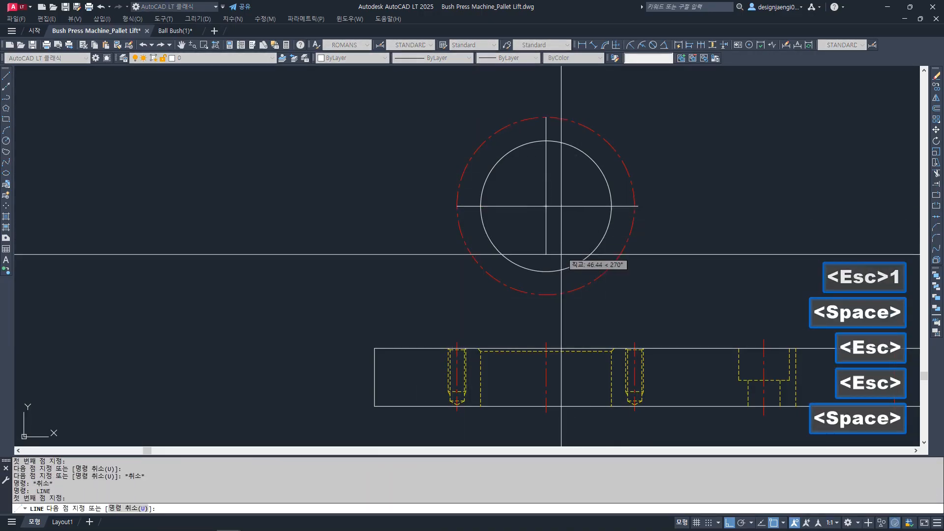
{"action": "left_click", "coordinate": [548, 294]}
{"action": "key", "text": "Escape"}
- Measure the tapped hole's centre-line overhang with a temporary linear dimension
{"action": "scroll", "coordinate": [554, 314], "scroll_direction": "down", "scroll_amount": 4}
{"action": "scroll", "coordinate": [559, 331], "scroll_direction": "down", "scroll_amount": 3}
{"action": "scroll", "coordinate": [558, 280], "scroll_direction": "up", "scroll_amount": 4}
{"action": "key", "text": "Escape"}
{"action": "scroll", "coordinate": [583, 328], "scroll_direction": "up", "scroll_amount": 5}
{"action": "type", "text": "AA"}
{"action": "key", "text": "space"}
{"action": "left_click", "coordinate": [591, 299]}
{"action": "left_click", "coordinate": [661, 299]}
{"action": "scroll", "coordinate": [662, 295], "scroll_direction": "down", "scroll_amount": 4}
{"action": "key", "text": "Escape"}
{"action": "middle_click_drag", "start_coordinate": [622, 202], "coordinate": [603, 337]}
{"action": "key", "text": "Escape"}
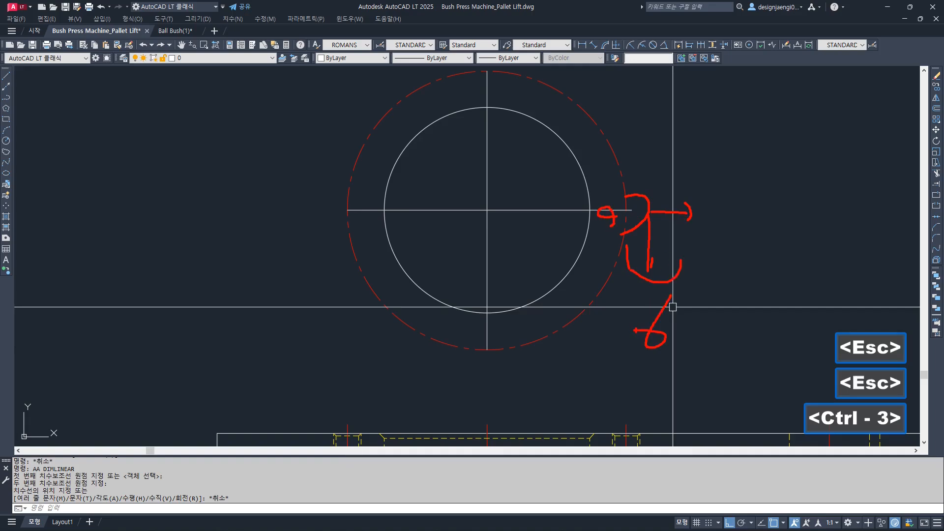
- Offset the bolt circle outward by 6 mm
{"action": "key", "text": "Escape"}
{"action": "type", "text": "o"}
{"action": "key", "text": "space"}
{"action": "type", "text": "6"}
{"action": "key", "text": "space"}
{"action": "left_click", "coordinate": [622, 186]}
{"action": "left_click", "coordinate": [661, 192]}
{"action": "key", "text": "Escape"}
- Extend the horizontal and vertical cross lines out to the offset circle
{"action": "middle_click_drag", "start_coordinate": [643, 146], "coordinate": [640, 232]}
{"action": "type", "text": "ee"}
{"action": "key", "text": "space"}
{"action": "left_click", "coordinate": [617, 194]}
{"action": "key", "text": "space"}
{"action": "left_click", "coordinate": [456, 320]}
{"action": "middle_click_drag", "start_coordinate": [455, 321], "coordinate": [475, 255]}
{"action": "key", "text": "Escape"}
{"action": "key", "text": "Escape"}
- Erase the offset circle around the bolt circle
{"action": "type", "text": "e"}
{"action": "key", "text": "space"}
{"action": "left_click", "coordinate": [647, 156]}
{"action": "key", "text": "space"}
{"action": "key", "text": "Escape"}
- Change the horizontal and vertical cross lines to centre-line layer 001
{"action": "left_click", "coordinate": [550, 210]}
{"action": "left_click", "coordinate": [478, 254]}
{"action": "type", "text": "11"}
{"action": "key", "text": "space"}
- Move the spare tapped-hole symbol with its centre lines from the other view to the free area beside the bush bore circle, with ortho off
{"action": "scroll", "coordinate": [522, 272], "scroll_direction": "down", "scroll_amount": 10}
{"action": "middle_click_drag", "start_coordinate": [575, 386], "coordinate": [559, 316]}
{"action": "key", "text": "Escape"}
{"action": "type", "text": "m"}
{"action": "key", "text": "space"}
{"action": "scroll", "coordinate": [715, 345], "scroll_direction": "up", "scroll_amount": 10}
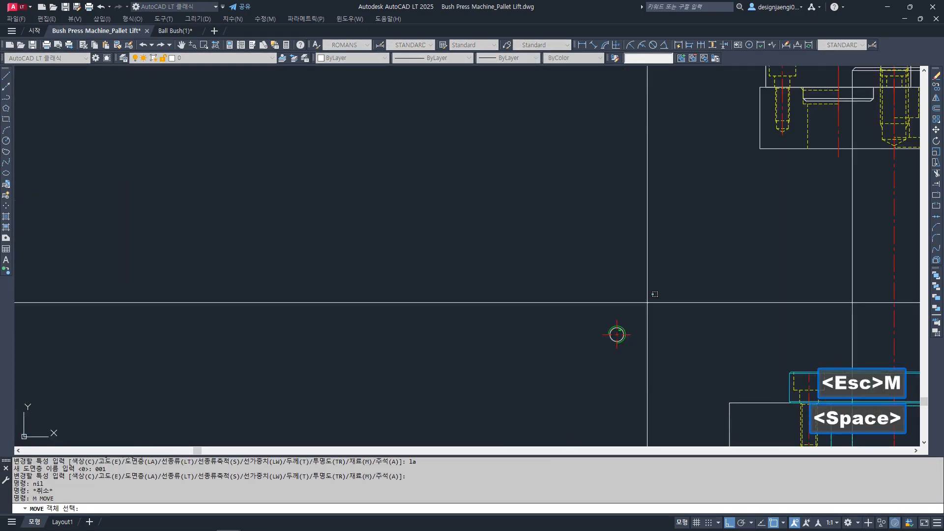
{"action": "left_click", "coordinate": [648, 303]}
{"action": "left_click", "coordinate": [593, 360]}
{"action": "key", "text": "space"}
{"action": "left_click", "coordinate": [616, 335]}
{"action": "scroll", "coordinate": [661, 364], "scroll_direction": "down", "scroll_amount": 8}
{"action": "key", "text": "F8"}
{"action": "middle_click_drag", "start_coordinate": [304, 98], "coordinate": [531, 273]}
{"action": "left_click", "coordinate": [486, 253]}
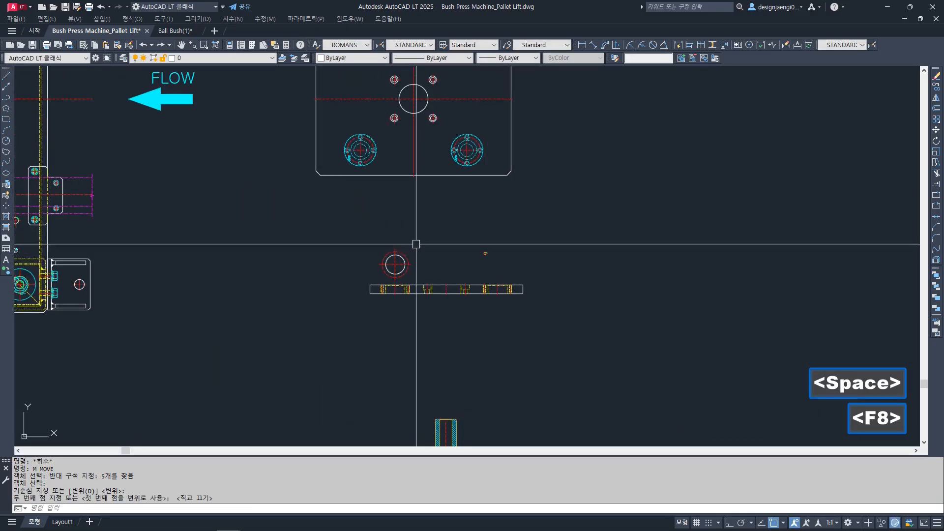
{"action": "key", "text": "Escape"}
- Move the tapped hole's circle, thread arc and label, without its centre lines, onto the top quadrant of the bolt circle
{"action": "scroll", "coordinate": [380, 150], "scroll_direction": "up", "scroll_amount": 6}
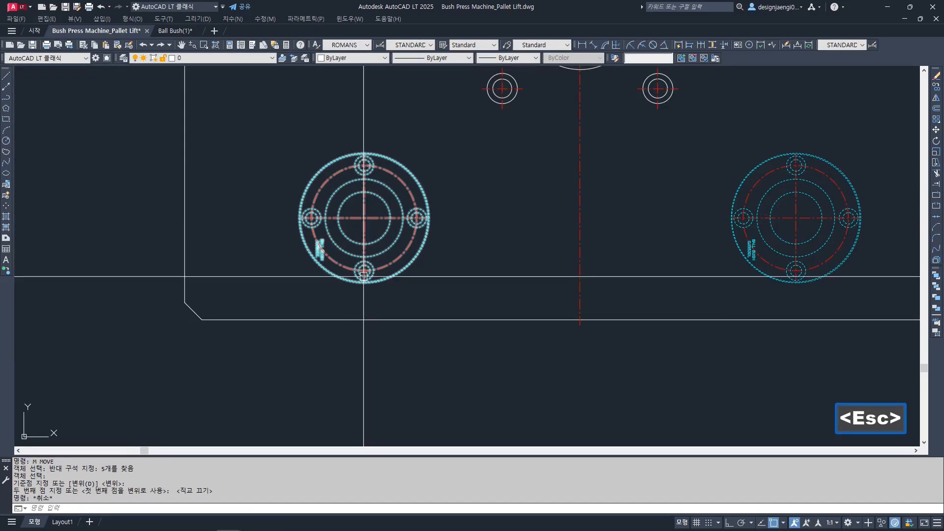
{"action": "scroll", "coordinate": [391, 187], "scroll_direction": "down", "scroll_amount": 3}
{"action": "middle_click_drag", "start_coordinate": [429, 332], "coordinate": [433, 213]}
{"action": "scroll", "coordinate": [487, 233], "scroll_direction": "up", "scroll_amount": 3}
{"action": "scroll", "coordinate": [737, 238], "scroll_direction": "up", "scroll_amount": 4}
{"action": "key", "text": "Escape"}
{"action": "type", "text": "m"}
{"action": "key", "text": "space"}
{"action": "scroll", "coordinate": [681, 236], "scroll_direction": "up", "scroll_amount": 1}
{"action": "left_click", "coordinate": [658, 223]}
{"action": "left_click", "coordinate": [584, 272]}
{"action": "key", "text": "space"}
{"action": "left_click", "coordinate": [569, 280]}
{"action": "scroll", "coordinate": [576, 272], "scroll_direction": "down", "scroll_amount": 4}
{"action": "middle_click_drag", "start_coordinate": [433, 289], "coordinate": [641, 288]}
{"action": "scroll", "coordinate": [513, 273], "scroll_direction": "up", "scroll_amount": 4}
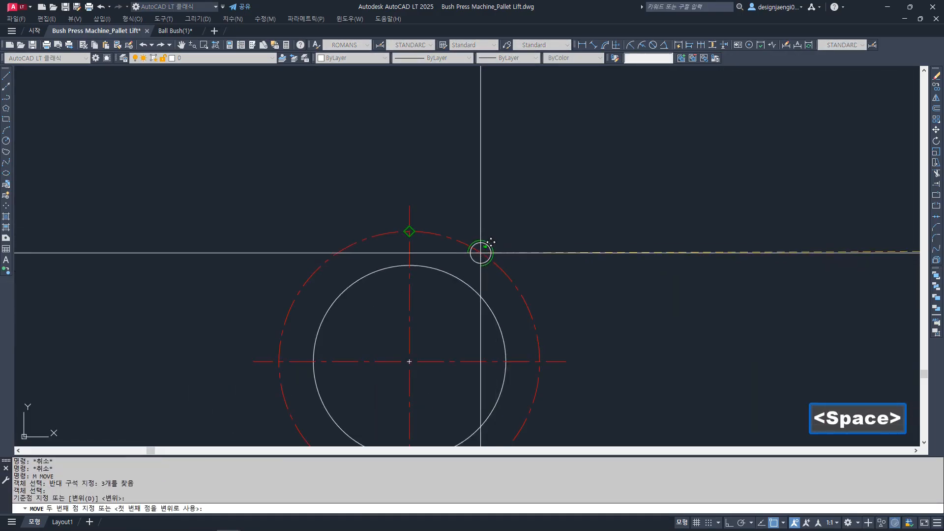
{"action": "left_click", "coordinate": [410, 233]}
{"action": "key", "text": "Escape"}
- Copy the tapped hole from the top of the bolt circle to its left, bottom and right quadrants
{"action": "type", "text": "cc"}
{"action": "key", "text": "space"}
{"action": "left_click", "coordinate": [359, 197]}
{"action": "left_click", "coordinate": [442, 252]}
{"action": "key", "text": "space"}
{"action": "left_click", "coordinate": [409, 232]}
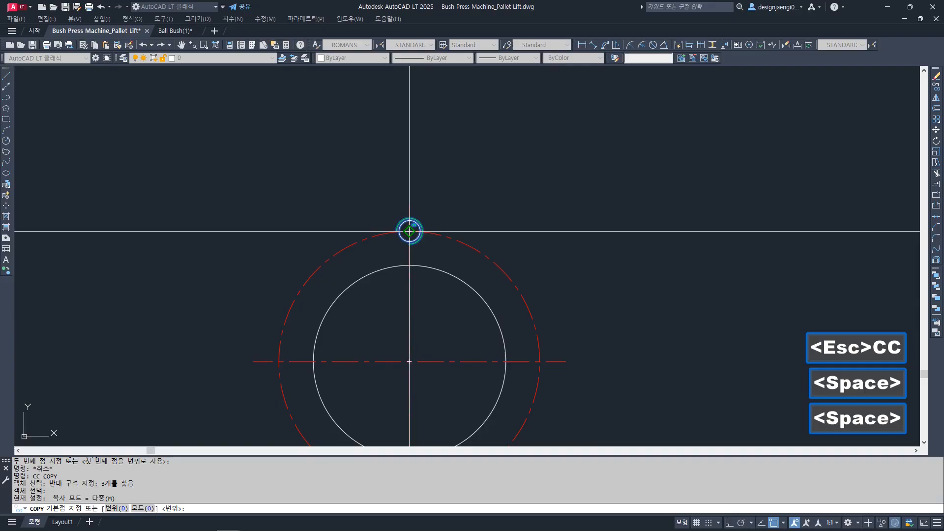
{"action": "middle_click_drag", "start_coordinate": [292, 344], "coordinate": [358, 232]}
{"action": "left_click", "coordinate": [346, 249]}
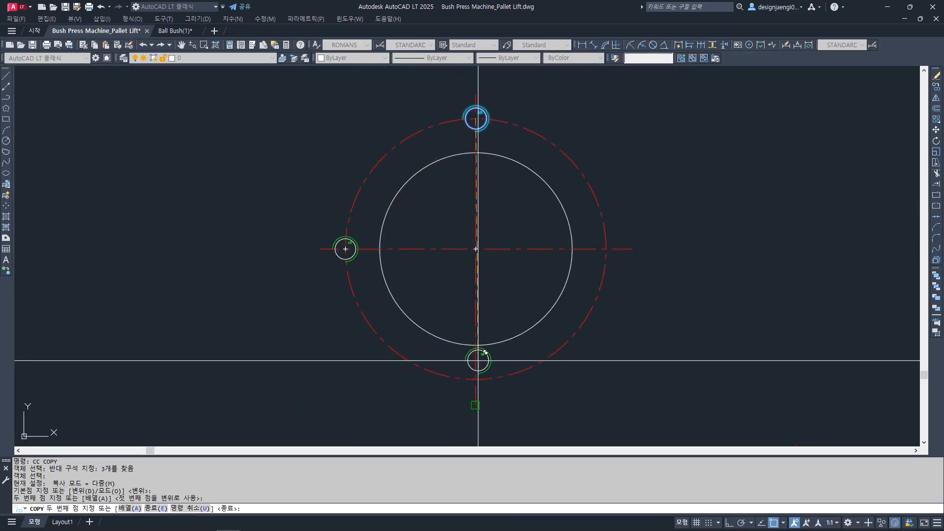
{"action": "left_click", "coordinate": [475, 379]}
{"action": "left_click", "coordinate": [607, 249]}
{"action": "scroll", "coordinate": [555, 323], "scroll_direction": "down", "scroll_amount": 5}
{"action": "key", "text": "Escape"}
- Draw a vertical guide line with ortho on from the side view's outer chamfer corner up past the bush bore circle
{"action": "scroll", "coordinate": [531, 290], "scroll_direction": "up", "scroll_amount": 7}
{"action": "key", "text": "Escape"}
{"action": "type", "text": "1"}
{"action": "key", "text": "space"}
{"action": "left_click", "coordinate": [430, 324]}
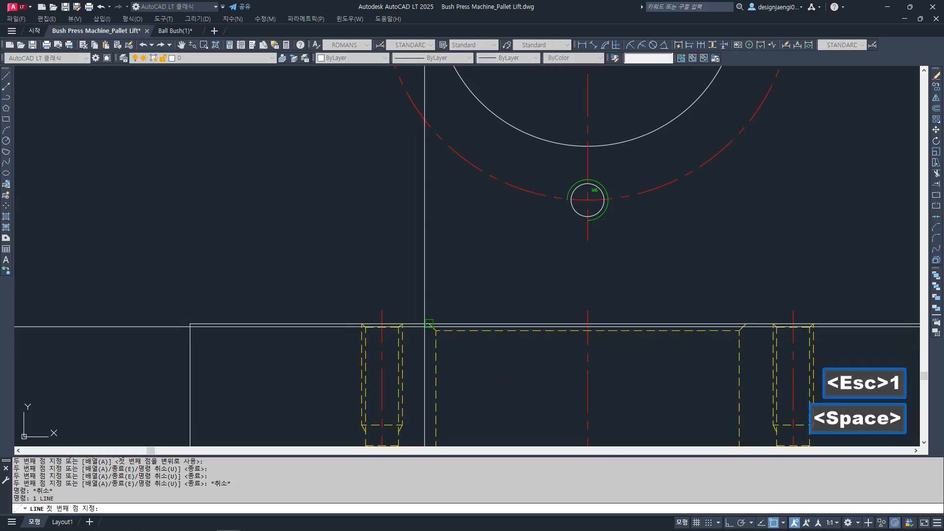
{"action": "scroll", "coordinate": [431, 364], "scroll_direction": "down", "scroll_amount": 4}
{"action": "key", "text": "F8"}
{"action": "key", "text": "Escape"}
{"action": "key", "text": "Escape"}
- Draw a chamfer circle concentric with the bush bore, with its radius reaching the vertical guide line
{"action": "scroll", "coordinate": [494, 225], "scroll_direction": "up", "scroll_amount": 4}
{"action": "type", "text": "c"}
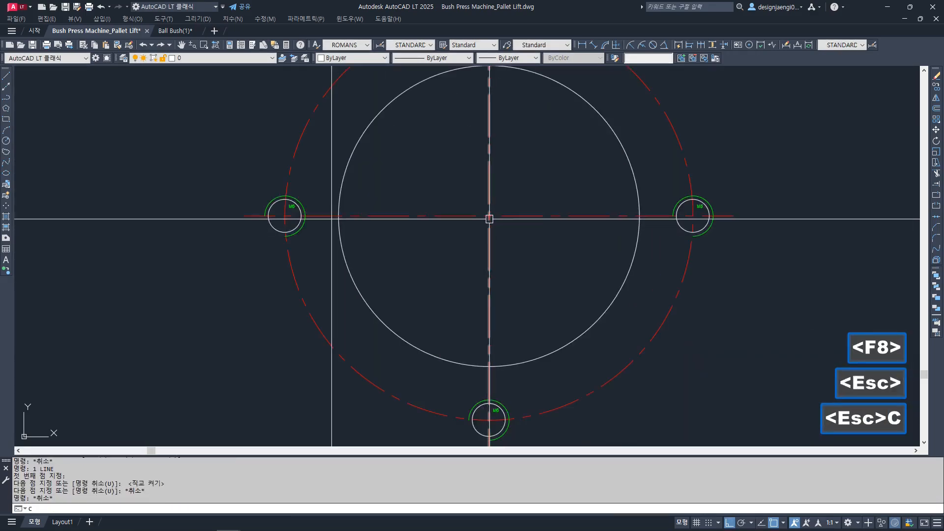
{"action": "key", "text": "space"}
{"action": "left_click", "coordinate": [489, 220]}
{"action": "left_click", "coordinate": [331, 223]}
{"action": "key", "text": "Escape"}
- Erase the vertical guide line beside the chamfer circle
{"action": "type", "text": "e"}
{"action": "key", "text": "space"}
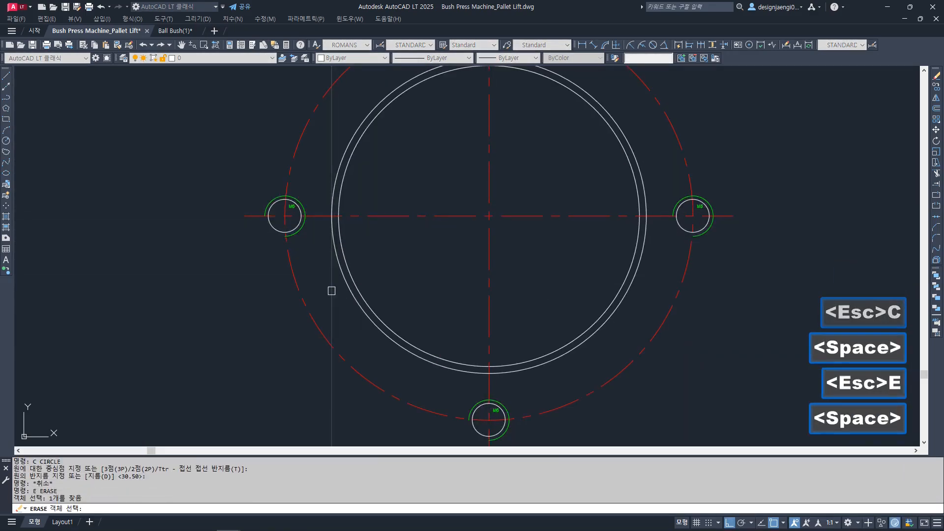
{"action": "left_click", "coordinate": [350, 266]}
{"action": "key", "text": "space"}
{"action": "key", "text": "Escape"}
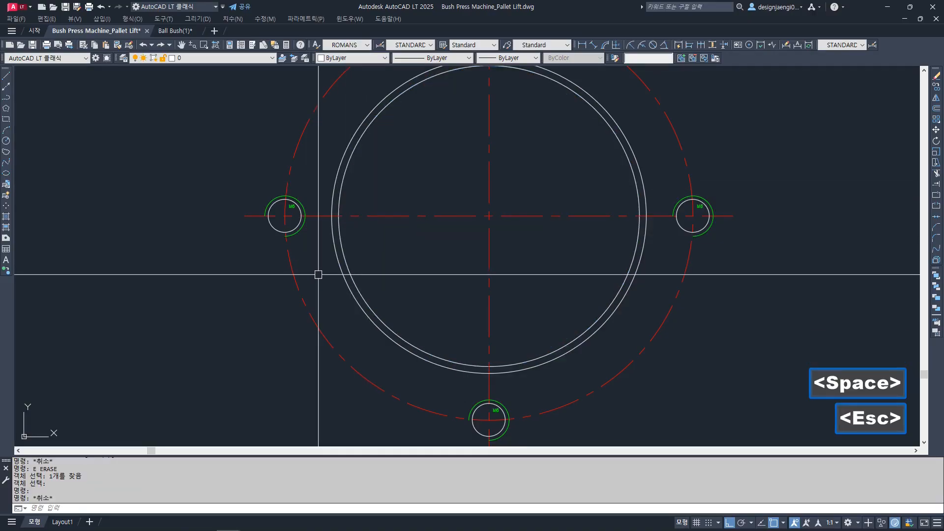
- Erase the two leftover centre lines of the moved tapped-hole symbol
{"action": "scroll", "coordinate": [396, 323], "scroll_direction": "down", "scroll_amount": 4}
{"action": "scroll", "coordinate": [367, 358], "scroll_direction": "up", "scroll_amount": 4}
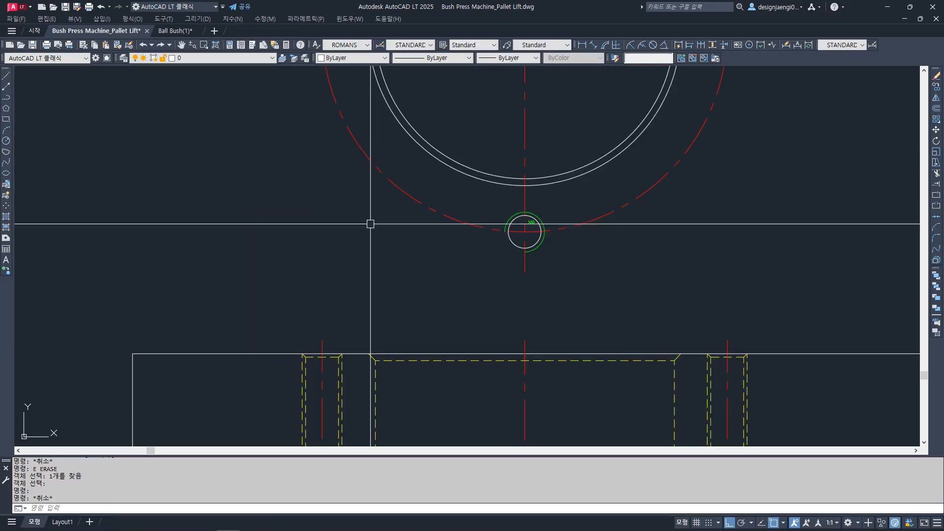
{"action": "scroll", "coordinate": [380, 274], "scroll_direction": "down", "scroll_amount": 2}
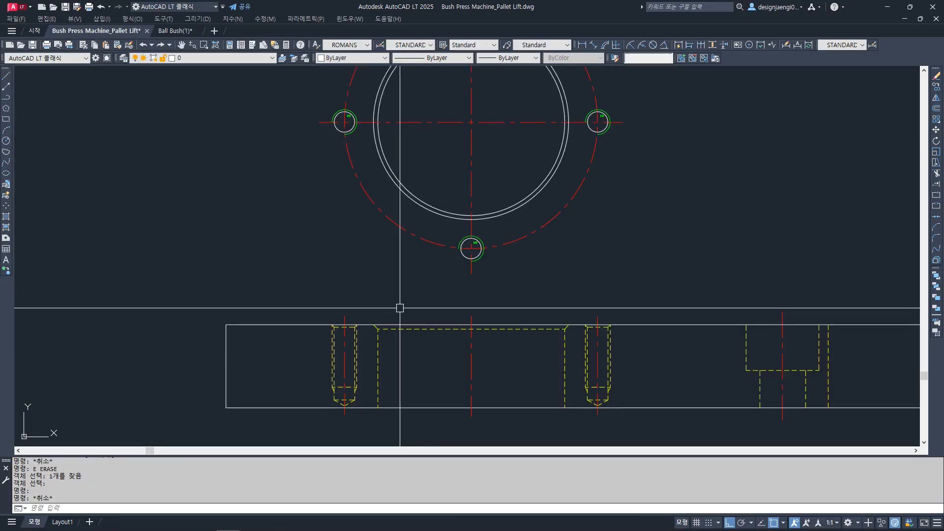
{"action": "scroll", "coordinate": [400, 309], "scroll_direction": "down", "scroll_amount": 5}
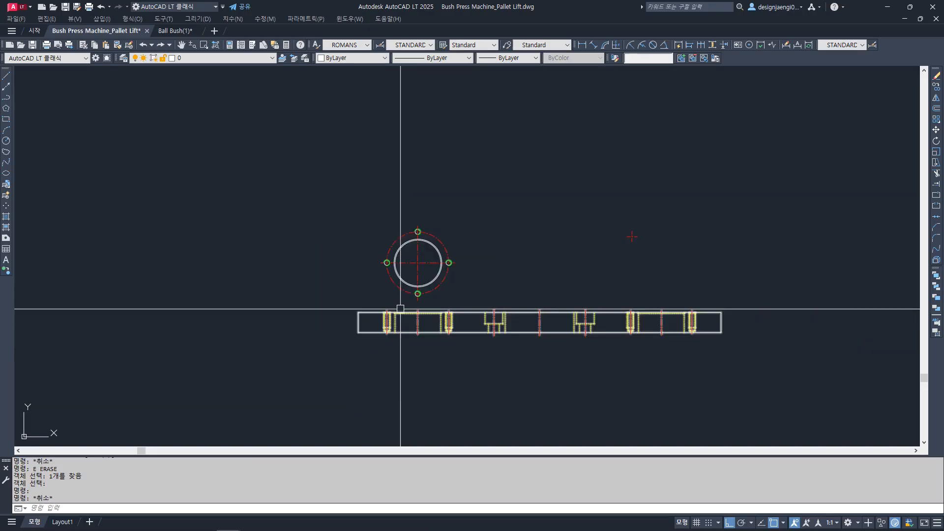
{"action": "middle_click_drag", "start_coordinate": [401, 310], "coordinate": [401, 340]}
{"action": "key", "text": "Escape"}
{"action": "type", "text": "e"}
{"action": "key", "text": "space"}
{"action": "left_click", "coordinate": [607, 240]}
{"action": "left_click", "coordinate": [653, 286]}
{"action": "key", "text": "space"}
{"action": "middle_click_drag", "start_coordinate": [529, 205], "coordinate": [525, 361]}
{"action": "scroll", "coordinate": [527, 284], "scroll_direction": "down", "scroll_amount": 1}
{"action": "key", "text": "Escape"}
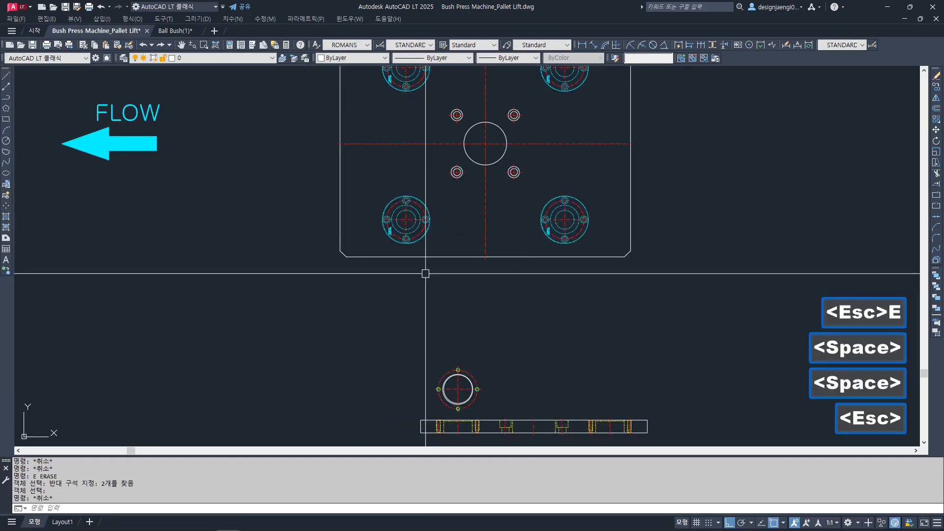
- Open the mounting plate's top-view block for in-place editing
{"action": "scroll", "coordinate": [514, 234], "scroll_direction": "down", "scroll_amount": 1}
{"action": "middle_click_drag", "start_coordinate": [167, 261], "coordinate": [471, 253]}
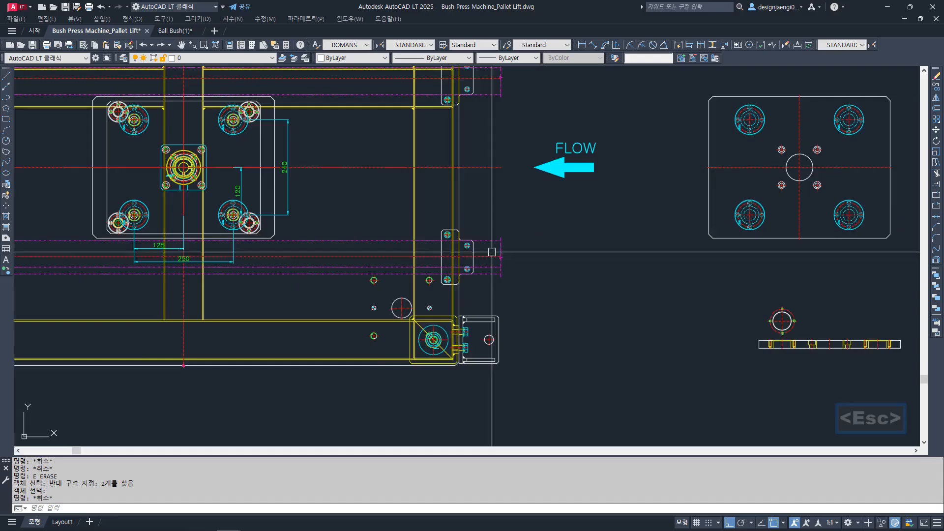
{"action": "middle_click_drag", "start_coordinate": [787, 236], "coordinate": [522, 220]}
{"action": "key", "text": "Escape"}
{"action": "left_click", "coordinate": [517, 218]}
{"action": "key", "text": "Escape"}
{"action": "key", "text": "Escape"}
{"action": "type", "text": "rr"}
{"action": "key", "text": "space"}
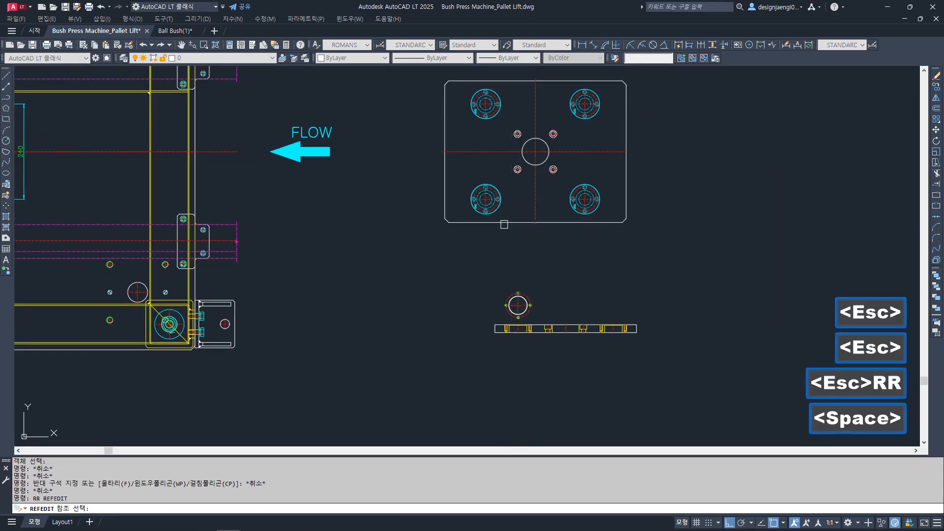
{"action": "left_click", "coordinate": [512, 222]}
{"action": "left_click", "coordinate": [631, 350]}
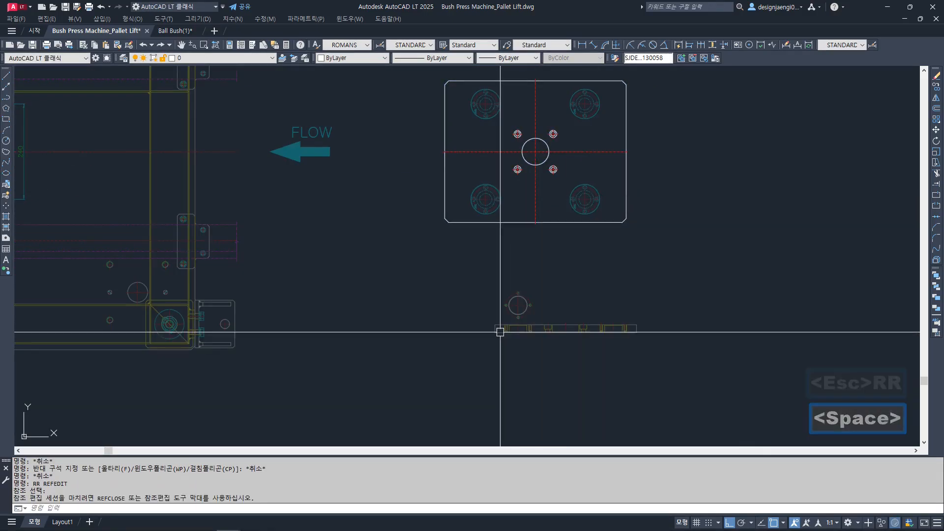
- Add the finished bore, chamfer, bolt circle and tapped holes to the plate block's working set
{"action": "scroll", "coordinate": [514, 325], "scroll_direction": "up", "scroll_amount": 2}
{"action": "left_click", "coordinate": [565, 246]}
{"action": "left_click", "coordinate": [439, 324]}
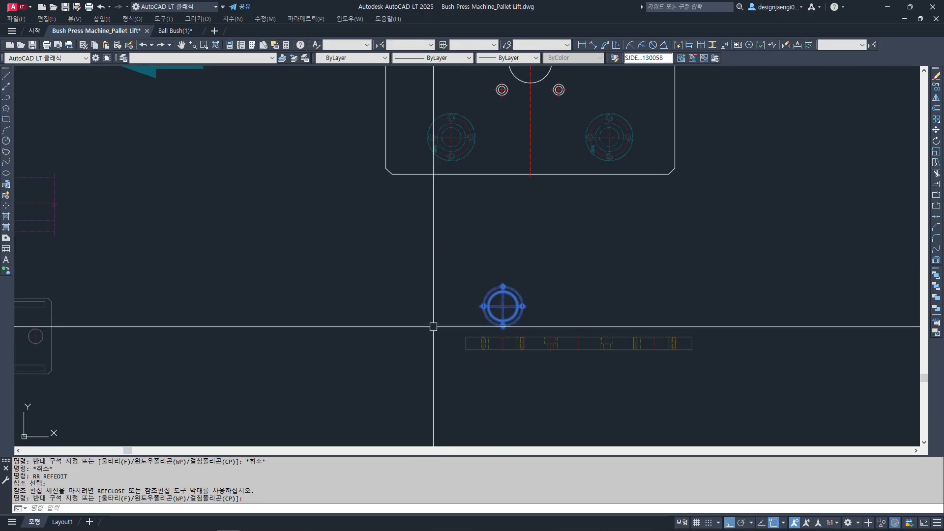
{"action": "key", "text": "Escape"}
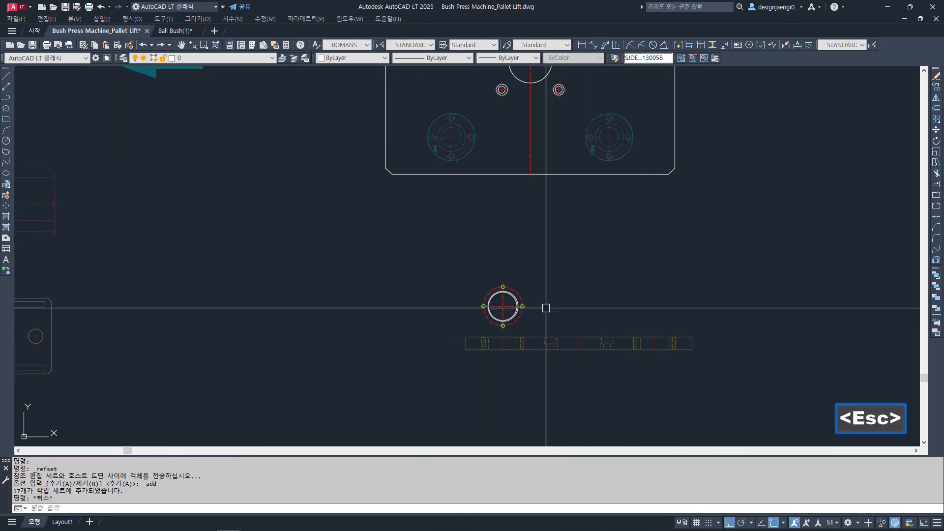
- Move the bore and tapped-hole set from its centre onto the centre of the plate's lower-left ball bush
{"action": "type", "text": "m"}
{"action": "key", "text": "space"}
{"action": "left_click", "coordinate": [552, 253]}
{"action": "left_click", "coordinate": [481, 316]}
{"action": "scroll", "coordinate": [503, 320], "scroll_direction": "up", "scroll_amount": 3}
{"action": "key", "text": "space"}
{"action": "left_click", "coordinate": [496, 281]}
{"action": "middle_click_drag", "start_coordinate": [496, 183], "coordinate": [572, 526]}
{"action": "scroll", "coordinate": [444, 251], "scroll_direction": "up", "scroll_amount": 3}
{"action": "left_click", "coordinate": [441, 220]}
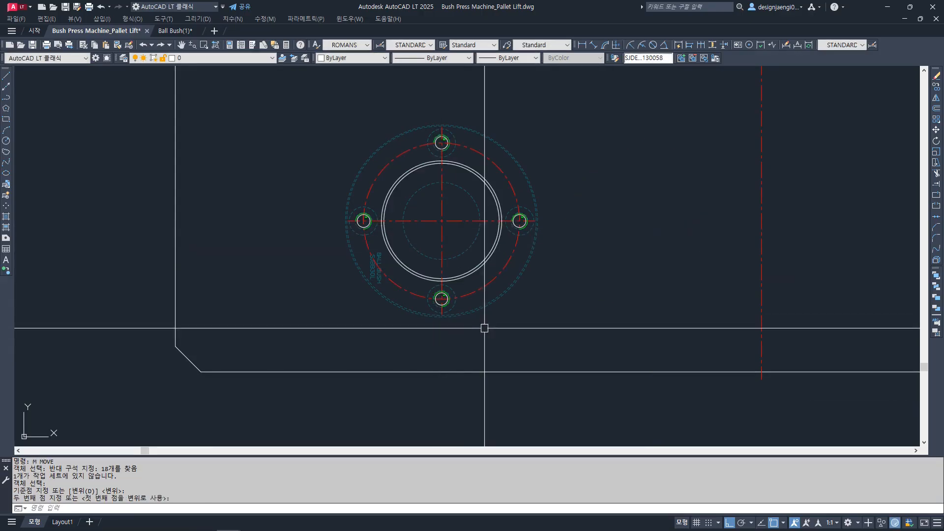
{"action": "key", "text": "Escape"}
- Examine how the placed bore and tapped holes line up with the lower-left ball bush
{"action": "scroll", "coordinate": [426, 163], "scroll_direction": "up", "scroll_amount": 4}
{"action": "scroll", "coordinate": [434, 211], "scroll_direction": "down", "scroll_amount": 5}
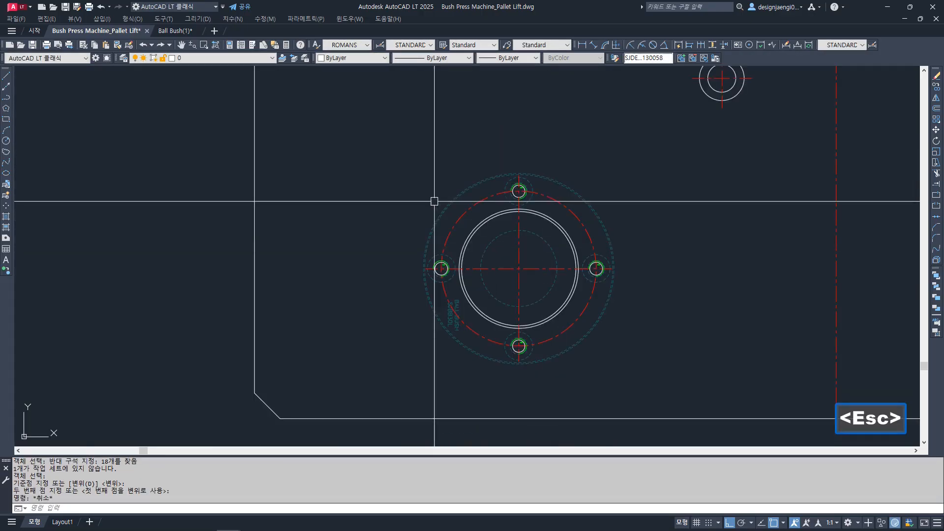
{"action": "scroll", "coordinate": [512, 204], "scroll_direction": "up", "scroll_amount": 5}
{"action": "scroll", "coordinate": [506, 158], "scroll_direction": "up", "scroll_amount": 3}
{"action": "scroll", "coordinate": [463, 249], "scroll_direction": "down", "scroll_amount": 4}
{"action": "scroll", "coordinate": [463, 248], "scroll_direction": "down", "scroll_amount": 5}
{"action": "key", "text": "Escape"}
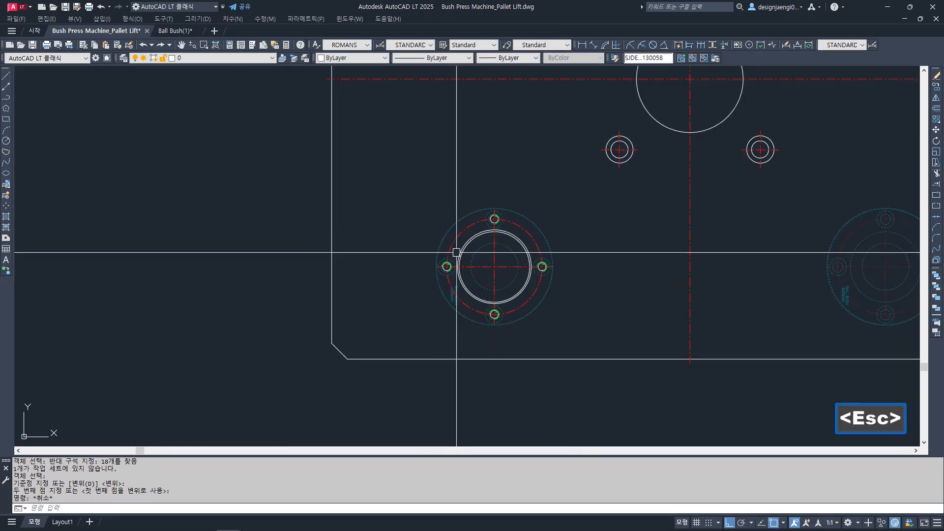
- Copy the bore and tapped-hole set from the lower-left ball bush centre onto the plate's other three ball bush centres
{"action": "type", "text": "cc"}
{"action": "key", "text": "space"}
{"action": "left_click", "coordinate": [427, 198]}
{"action": "left_click", "coordinate": [559, 334]}
{"action": "key", "text": "space"}
{"action": "left_click", "coordinate": [500, 270]}
{"action": "middle_click_drag", "start_coordinate": [602, 292], "coordinate": [369, 299]}
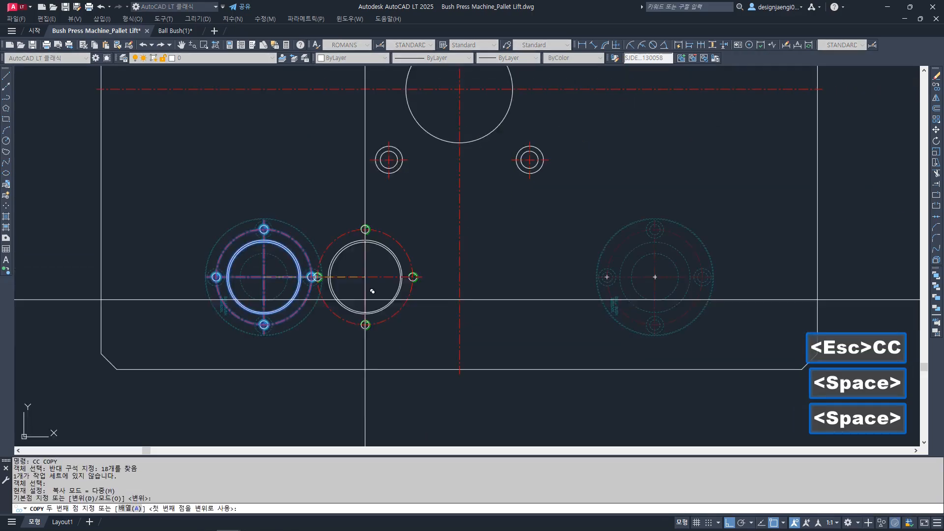
{"action": "left_click", "coordinate": [660, 276]}
{"action": "middle_click_drag", "start_coordinate": [644, 179], "coordinate": [593, 482]}
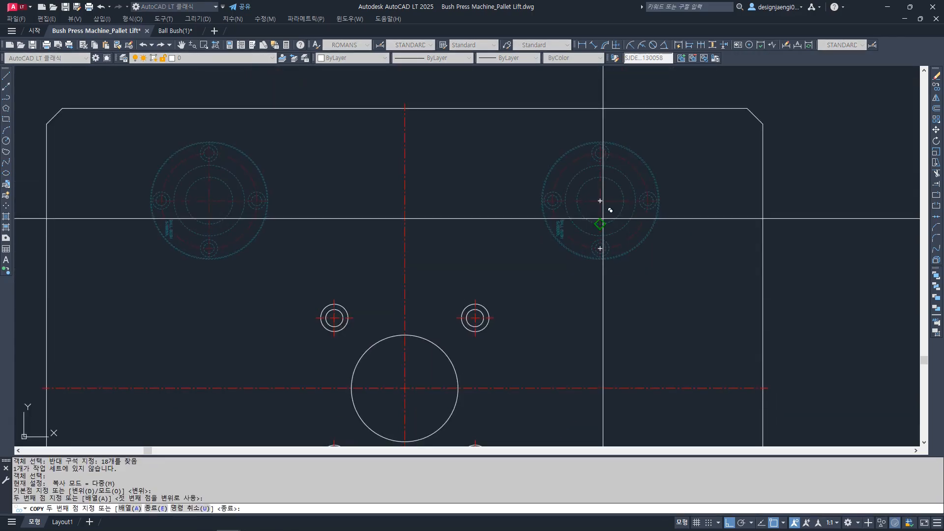
{"action": "left_click", "coordinate": [600, 201]}
{"action": "left_click", "coordinate": [209, 201]}
{"action": "key", "text": "Escape"}
{"action": "scroll", "coordinate": [282, 204], "scroll_direction": "down", "scroll_amount": 6}
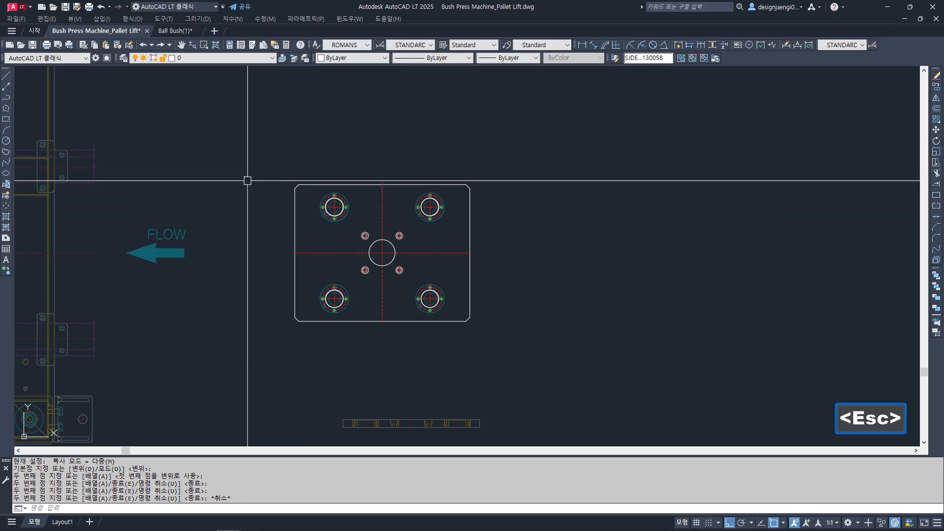
- Save the in-place edits back to the mounting plate block and close the reference editing session
{"action": "scroll", "coordinate": [394, 236], "scroll_direction": "up", "scroll_amount": 2}
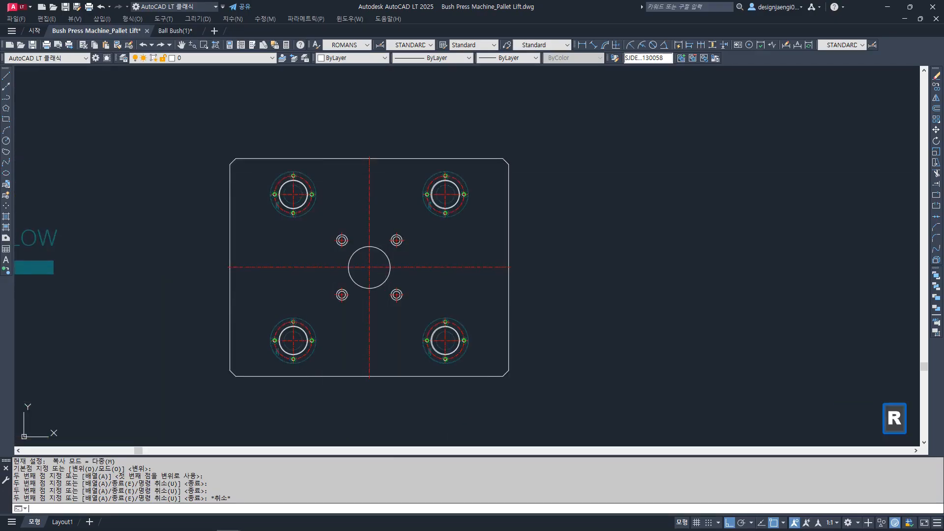
{"action": "type", "text": "rt"}
{"action": "key", "text": "space"}
{"action": "key", "text": "space"}
{"action": "key", "text": "space"}
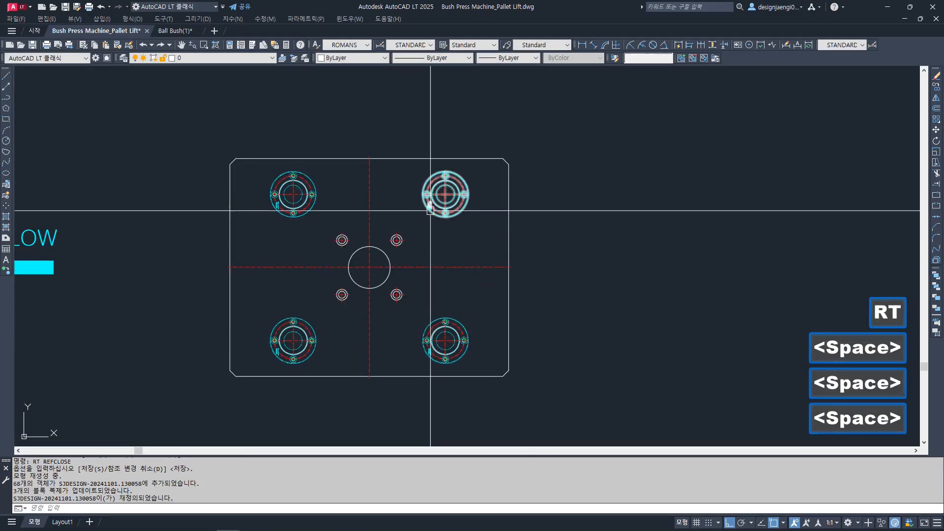
- Examine how the chamfered bores and M6 tapped holes line up with the ball bushes in the plate's top view
{"action": "scroll", "coordinate": [432, 218], "scroll_direction": "up", "scroll_amount": 8}
{"action": "key", "text": "Escape"}
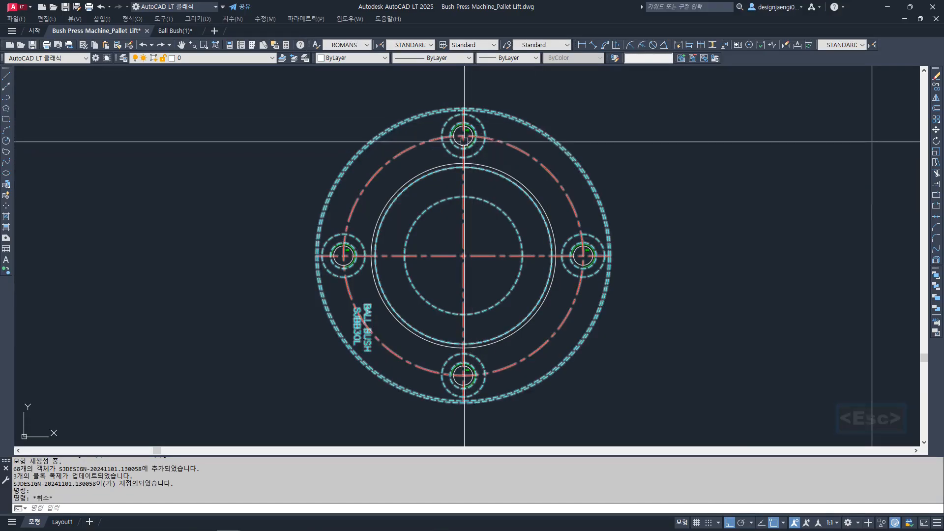
{"action": "scroll", "coordinate": [455, 120], "scroll_direction": "up", "scroll_amount": 4}
{"action": "scroll", "coordinate": [472, 133], "scroll_direction": "down", "scroll_amount": 4}
{"action": "scroll", "coordinate": [382, 238], "scroll_direction": "up", "scroll_amount": 4}
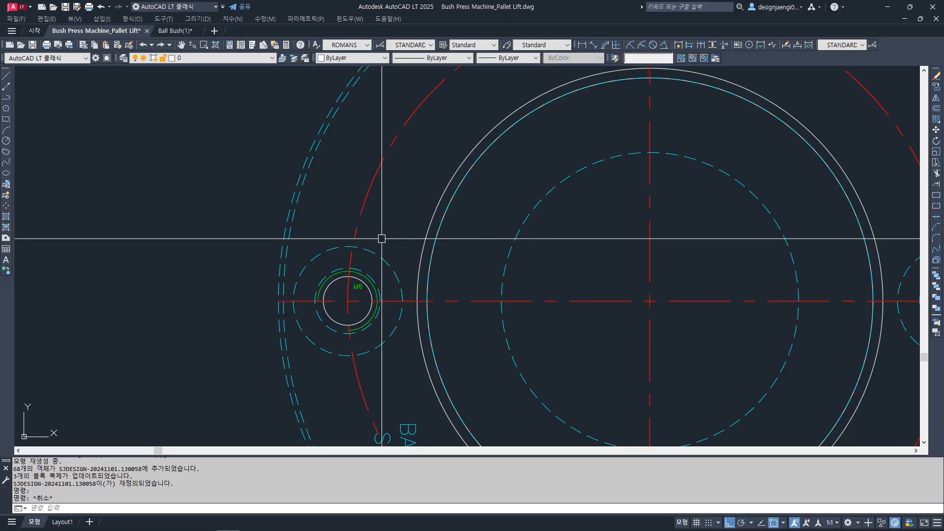
{"action": "scroll", "coordinate": [383, 239], "scroll_direction": "down", "scroll_amount": 6}
{"action": "scroll", "coordinate": [465, 244], "scroll_direction": "up", "scroll_amount": 6}
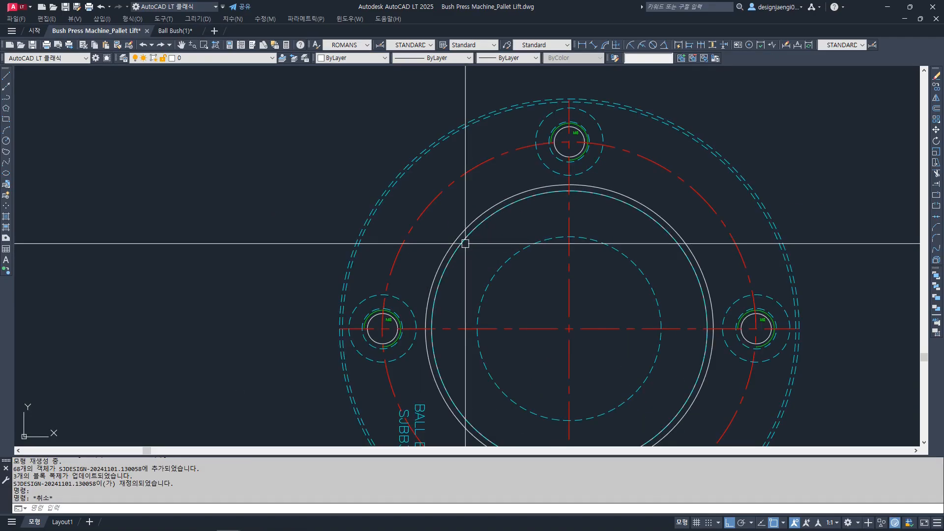
{"action": "scroll", "coordinate": [465, 243], "scroll_direction": "down", "scroll_amount": 15}
{"action": "scroll", "coordinate": [546, 287], "scroll_direction": "up", "scroll_amount": 12}
{"action": "scroll", "coordinate": [508, 271], "scroll_direction": "down", "scroll_amount": 6}
{"action": "scroll", "coordinate": [508, 271], "scroll_direction": "down", "scroll_amount": 5}
{"action": "scroll", "coordinate": [695, 293], "scroll_direction": "up", "scroll_amount": 3}
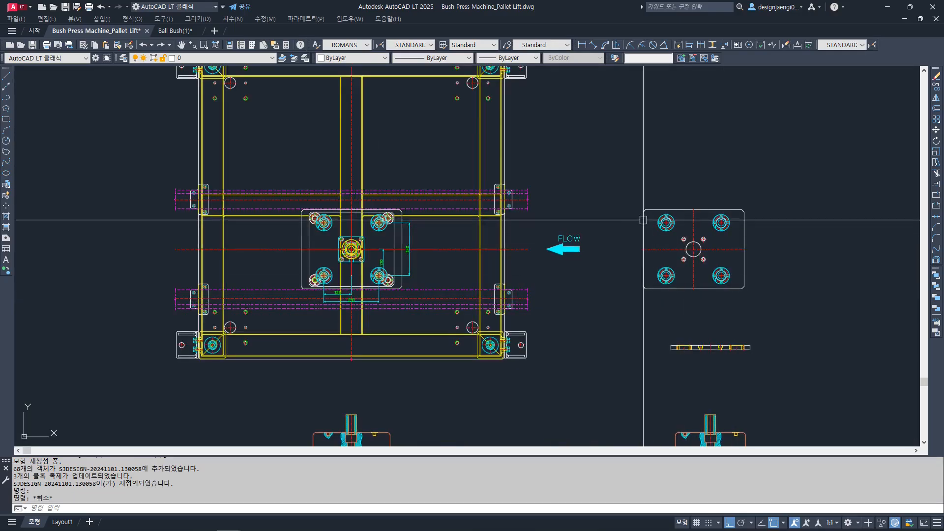
- Erase the spare mounting plate top view with its ball bushes and the plate section below it, beside the FLOW arrow
{"action": "key", "text": "Escape"}
{"action": "key", "text": "e"}
{"action": "key", "text": "space"}
{"action": "left_click", "coordinate": [637, 186]}
{"action": "left_click", "coordinate": [787, 416]}
{"action": "key", "text": "space"}
- Examine the ball bushes, guide shafts and lift cylinder in the front and side views of the machine
{"action": "middle_click_drag", "start_coordinate": [592, 330], "coordinate": [604, 253]}
{"action": "scroll", "coordinate": [604, 252], "scroll_direction": "down", "scroll_amount": 4}
{"action": "scroll", "coordinate": [522, 274], "scroll_direction": "up", "scroll_amount": 4}
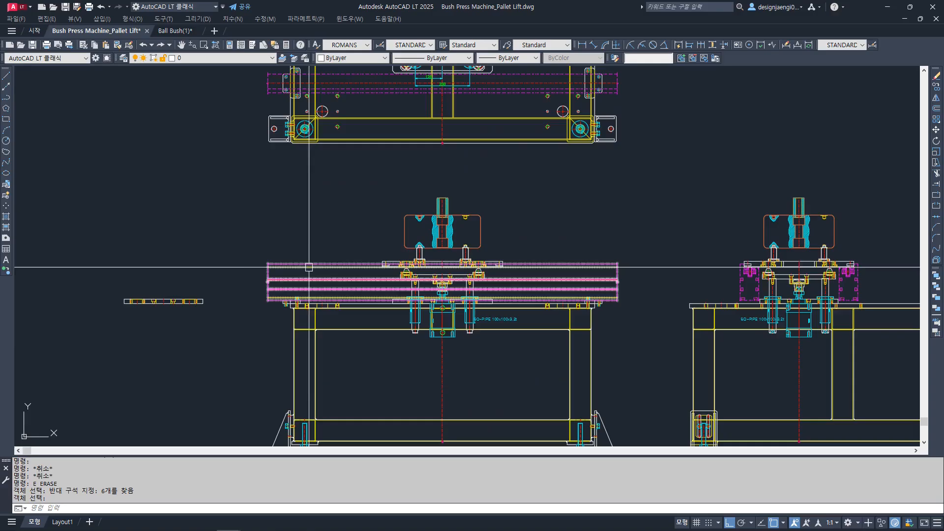
{"action": "scroll", "coordinate": [552, 317], "scroll_direction": "down", "scroll_amount": 2}
{"action": "scroll", "coordinate": [588, 316], "scroll_direction": "up", "scroll_amount": 6}
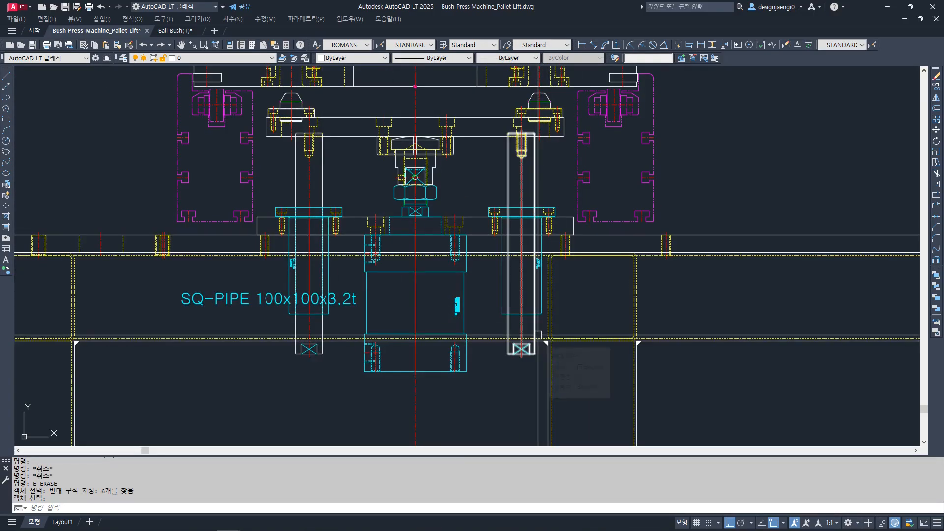
{"action": "scroll", "coordinate": [538, 335], "scroll_direction": "down", "scroll_amount": 5}
{"action": "scroll", "coordinate": [419, 326], "scroll_direction": "up", "scroll_amount": 1}
{"action": "middle_click_drag", "start_coordinate": [462, 364], "coordinate": [480, 361]}
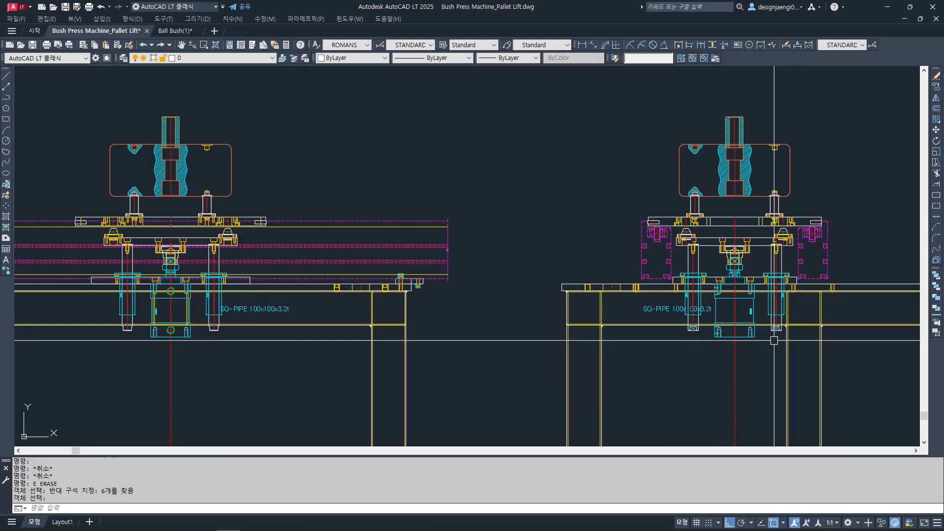
{"action": "scroll", "coordinate": [743, 298], "scroll_direction": "up", "scroll_amount": 6}
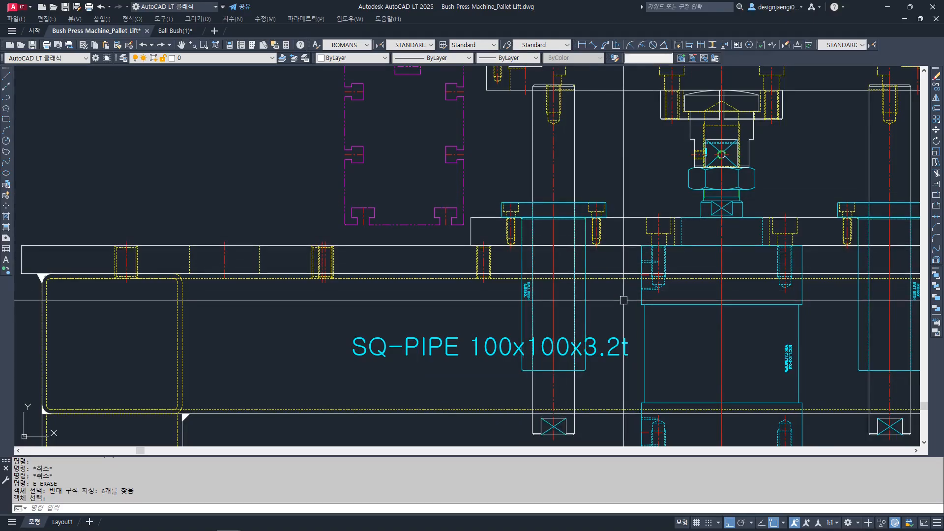
{"action": "scroll", "coordinate": [623, 300], "scroll_direction": "down", "scroll_amount": 6}
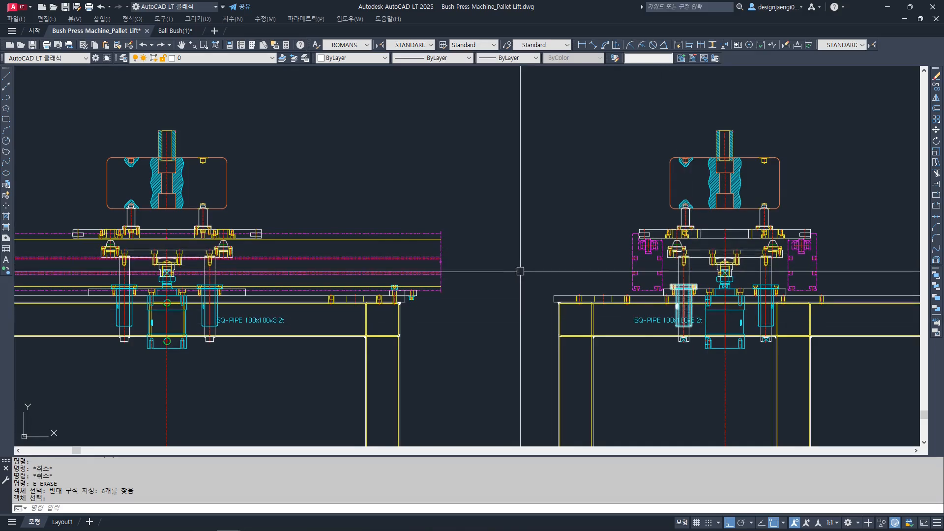
{"action": "scroll", "coordinate": [684, 332], "scroll_direction": "up", "scroll_amount": 4}
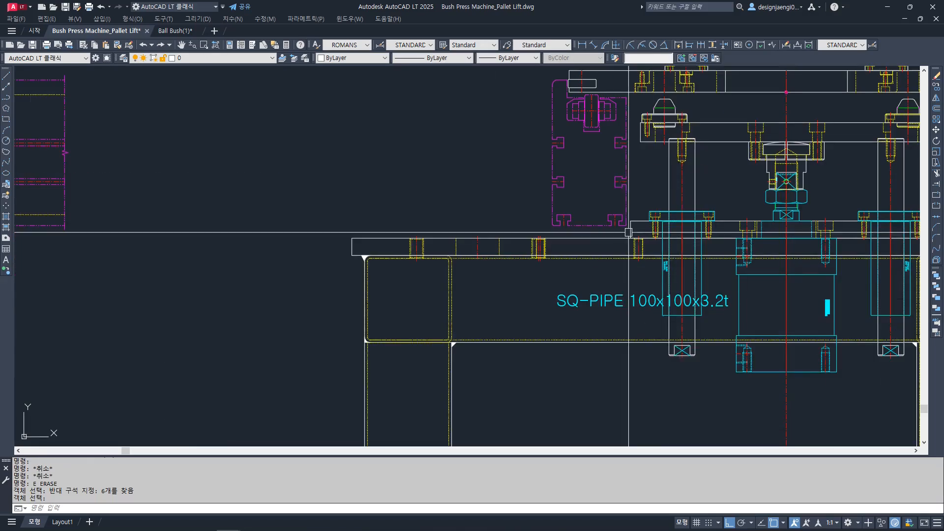
{"action": "scroll", "coordinate": [720, 317], "scroll_direction": "down", "scroll_amount": 4}
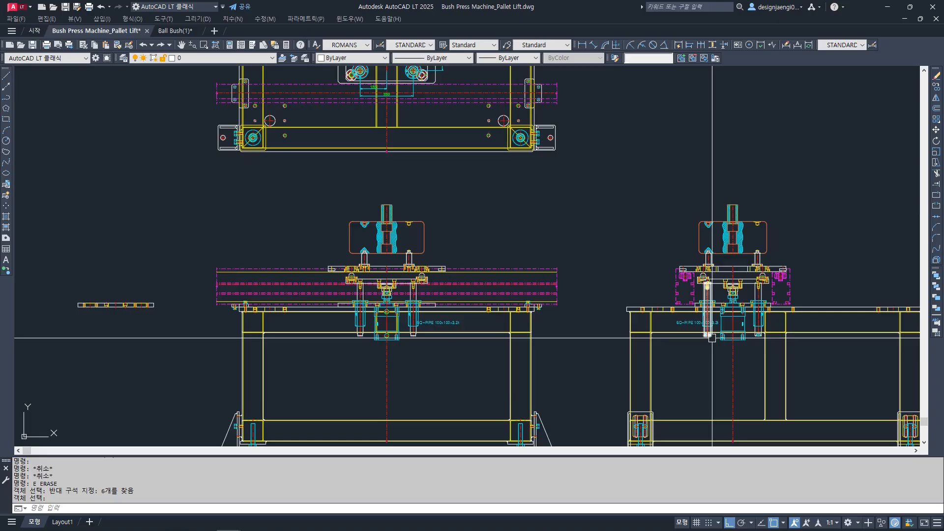
{"action": "middle_click_drag", "start_coordinate": [597, 333], "coordinate": [588, 362]}
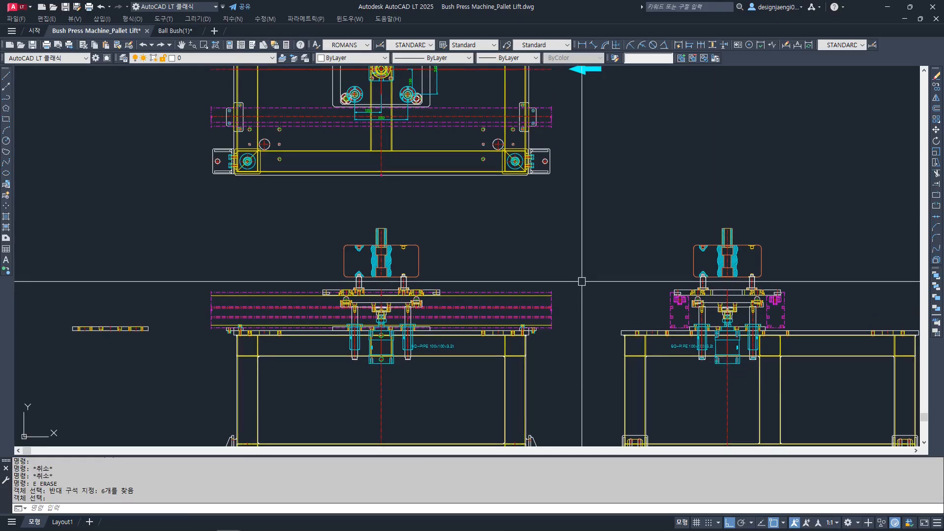
{"action": "middle_click_drag", "start_coordinate": [573, 269], "coordinate": [568, 301]}
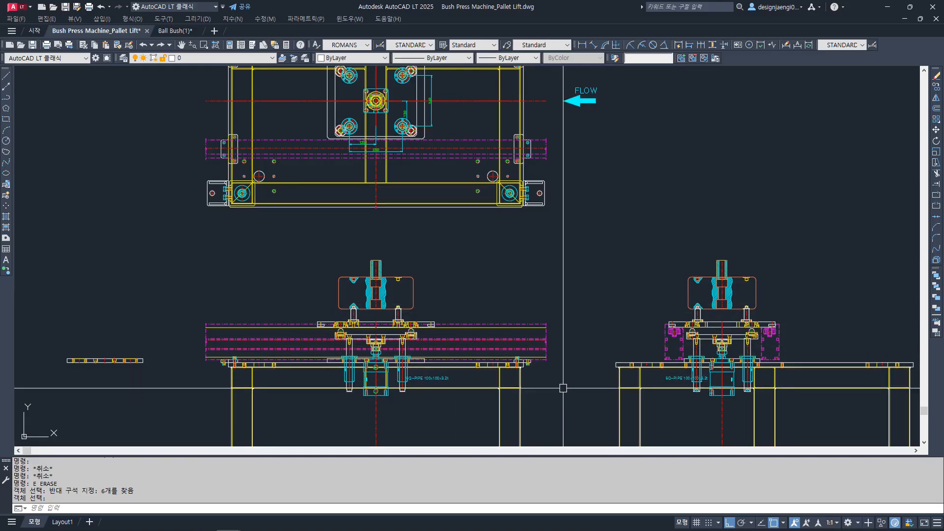
{"action": "scroll", "coordinate": [566, 402], "scroll_direction": "down", "scroll_amount": 3}
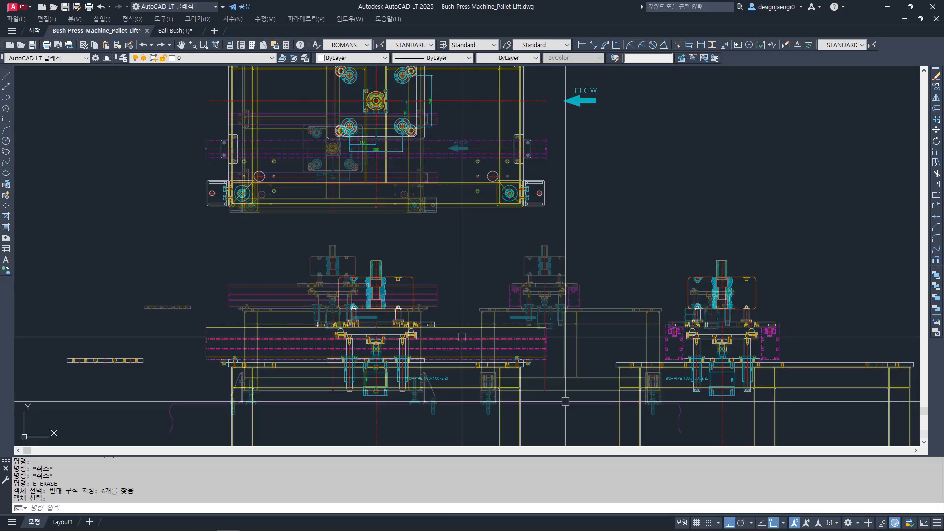
{"action": "scroll", "coordinate": [540, 319], "scroll_direction": "up", "scroll_amount": 7}
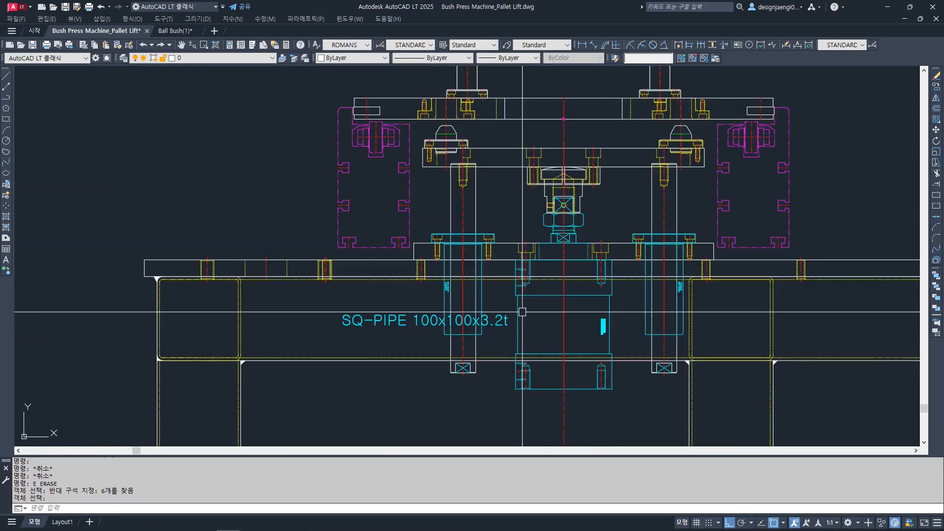
- Copy one ball bush and the mounting plate from the side view to an empty area of the drawing
{"action": "key", "text": "Escape"}
{"action": "type", "text": "cc"}
{"action": "key", "text": "space"}
{"action": "left_click", "coordinate": [459, 278]}
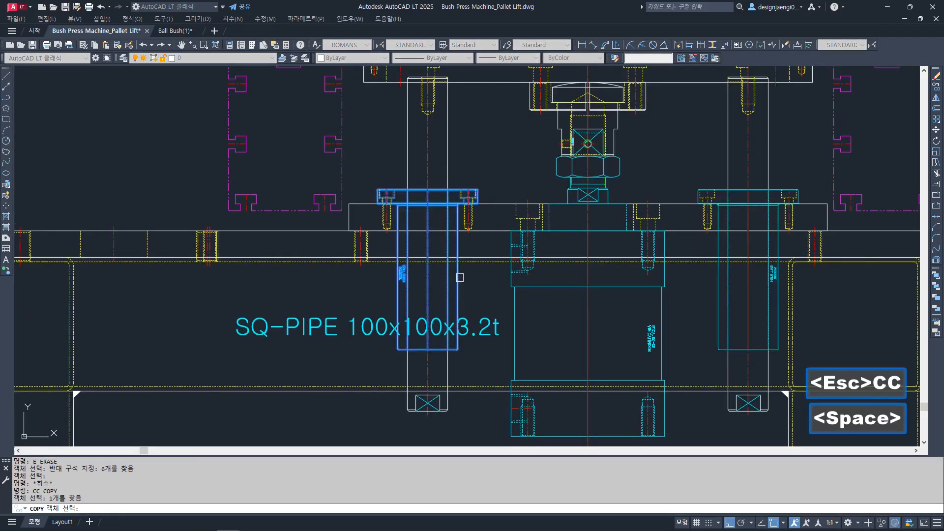
{"action": "left_click", "coordinate": [501, 204]}
{"action": "key", "text": "space"}
{"action": "left_click", "coordinate": [501, 256]}
{"action": "scroll", "coordinate": [237, 253], "scroll_direction": "down", "scroll_amount": 6}
{"action": "middle_click_drag", "start_coordinate": [467, 254], "coordinate": [216, 247]}
{"action": "left_click", "coordinate": [429, 254]}
{"action": "key", "text": "Escape"}
- Move the copied ball bush sideways off the copied plate so both stand apart
{"action": "scroll", "coordinate": [422, 241], "scroll_direction": "up", "scroll_amount": 6}
{"action": "key", "text": "Escape"}
{"action": "type", "text": "m"}
{"action": "key", "text": "space"}
{"action": "left_click_drag", "start_coordinate": [460, 272], "coordinate": [421, 290]}
{"action": "key", "text": "space"}
{"action": "left_click", "coordinate": [485, 275]}
{"action": "key", "text": "Escape"}
{"action": "scroll", "coordinate": [442, 275], "scroll_direction": "up", "scroll_amount": 7}
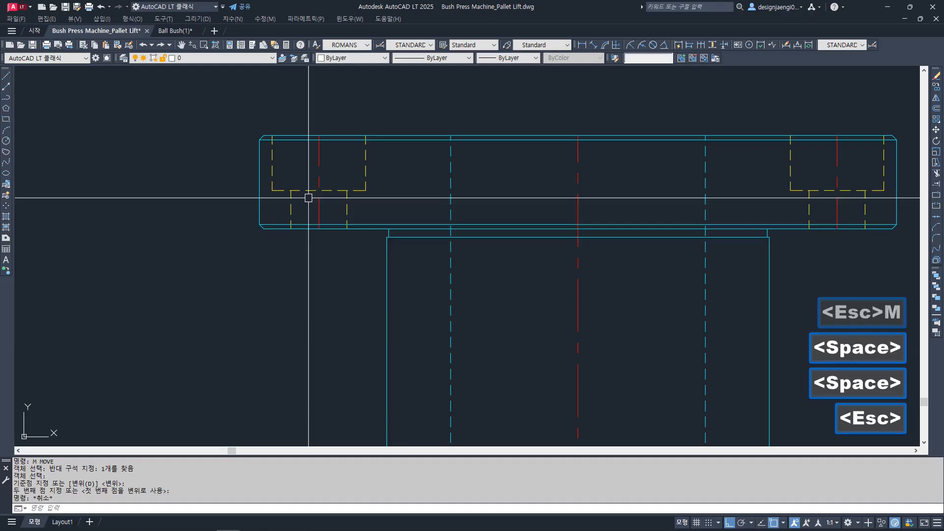
- Measure the step between the ball bush's relief neck and its body under the flange
{"action": "scroll", "coordinate": [403, 246], "scroll_direction": "down", "scroll_amount": 3}
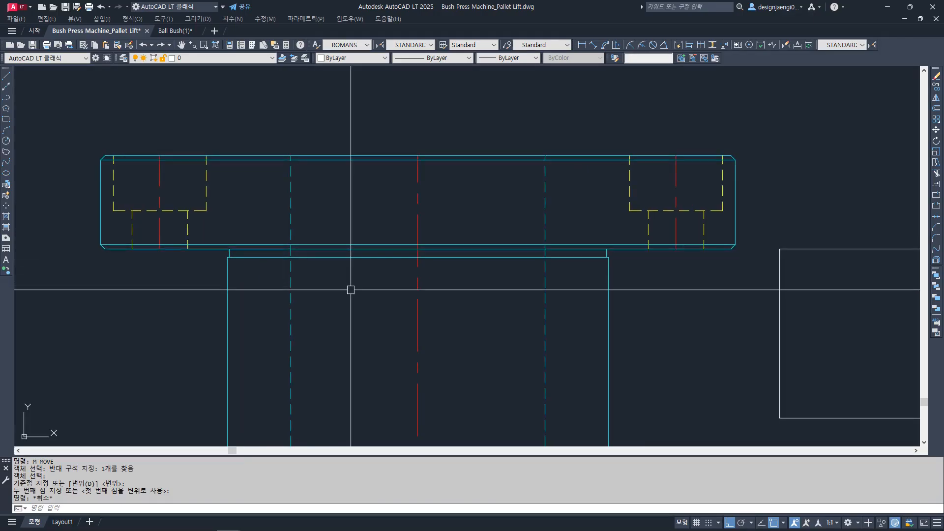
{"action": "scroll", "coordinate": [226, 259], "scroll_direction": "up", "scroll_amount": 2}
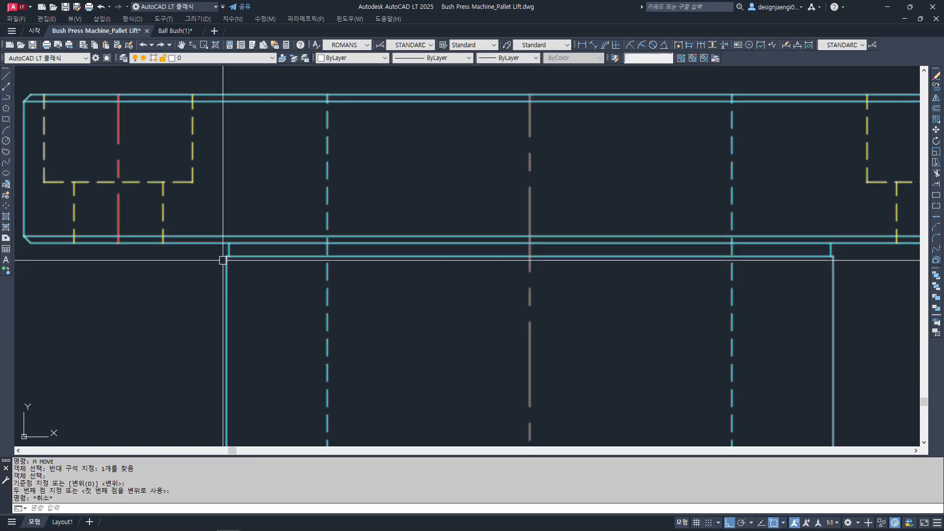
{"action": "scroll", "coordinate": [230, 262], "scroll_direction": "up", "scroll_amount": 4}
{"action": "key", "text": "Escape"}
{"action": "type", "text": "aa"}
{"action": "key", "text": "space"}
{"action": "left_click", "coordinate": [225, 242]}
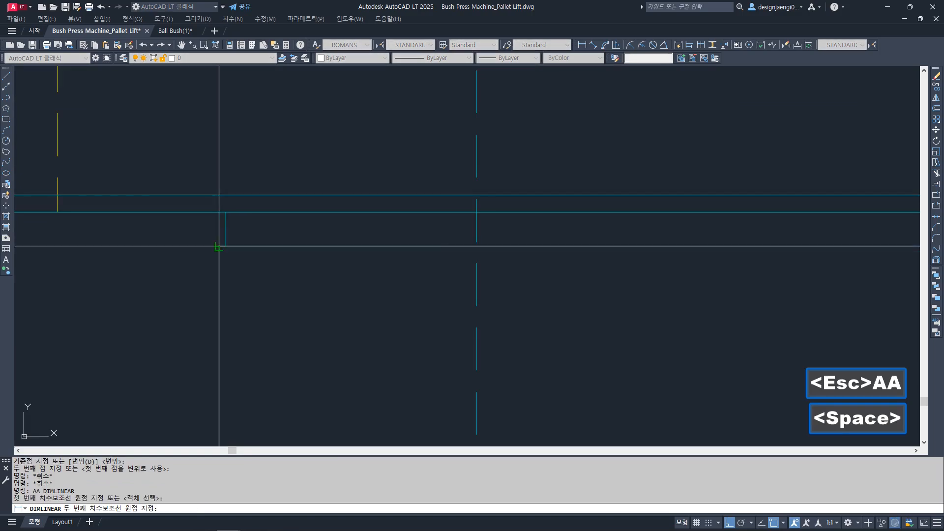
{"action": "left_click", "coordinate": [218, 245]}
{"action": "scroll", "coordinate": [242, 265], "scroll_direction": "down", "scroll_amount": 4}
{"action": "scroll", "coordinate": [239, 268], "scroll_direction": "down", "scroll_amount": 2}
{"action": "key", "text": "Escape"}
- Measure the width of the relief neck across the ball bush directly under its flange
{"action": "scroll", "coordinate": [232, 236], "scroll_direction": "up", "scroll_amount": 2}
{"action": "type", "text": "aa"}
{"action": "key", "text": "space"}
{"action": "scroll", "coordinate": [224, 221], "scroll_direction": "up", "scroll_amount": 4}
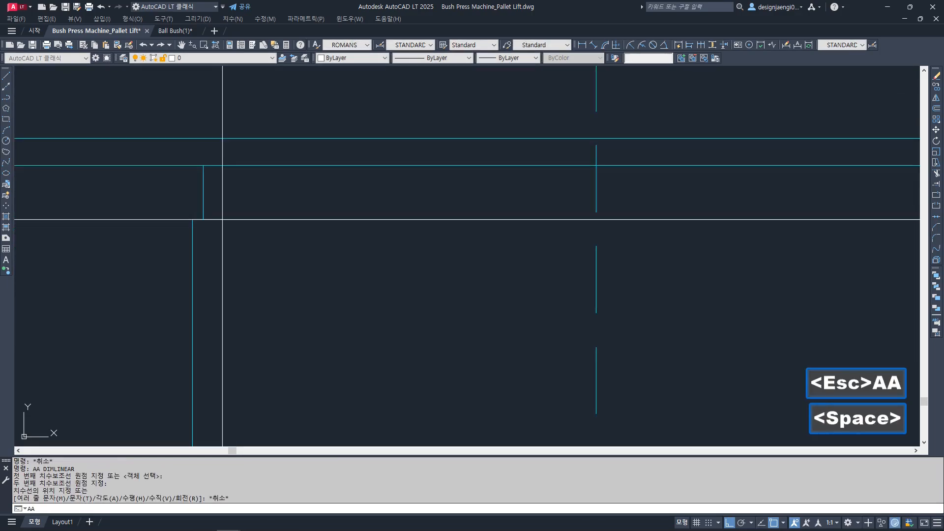
{"action": "scroll", "coordinate": [327, 249], "scroll_direction": "down", "scroll_amount": 3}
{"action": "scroll", "coordinate": [310, 216], "scroll_direction": "up", "scroll_amount": 3}
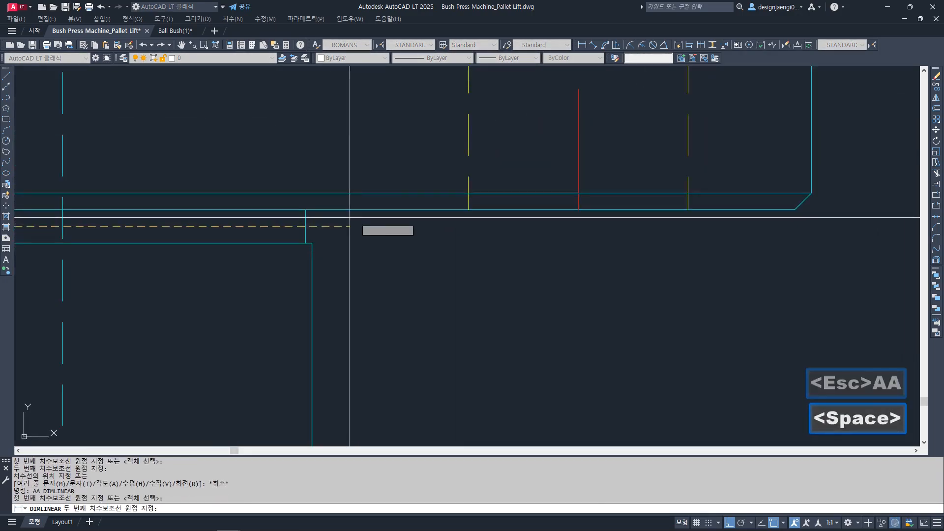
{"action": "left_click", "coordinate": [306, 226]}
{"action": "scroll", "coordinate": [306, 226], "scroll_direction": "down", "scroll_amount": 3}
{"action": "left_click", "coordinate": [104, 227]}
{"action": "key", "text": "Escape"}
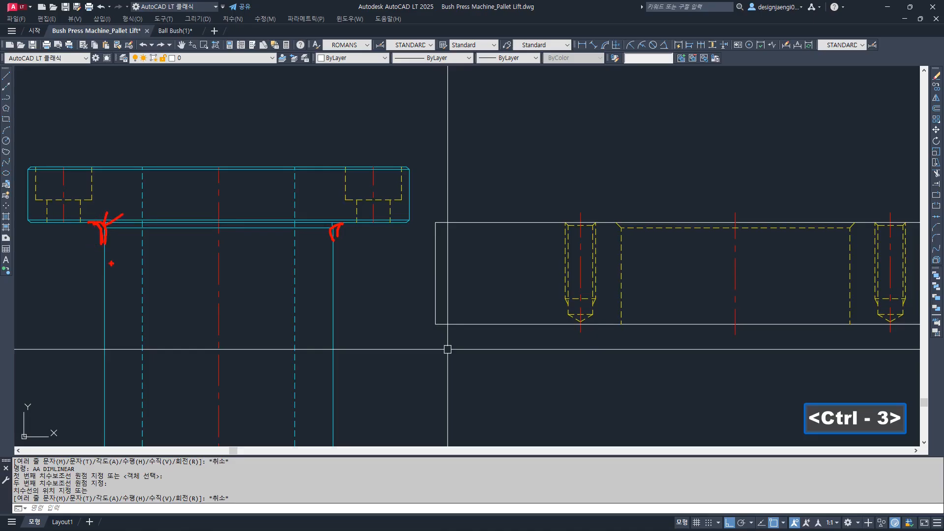
{"action": "key", "text": "ctrl+z"}
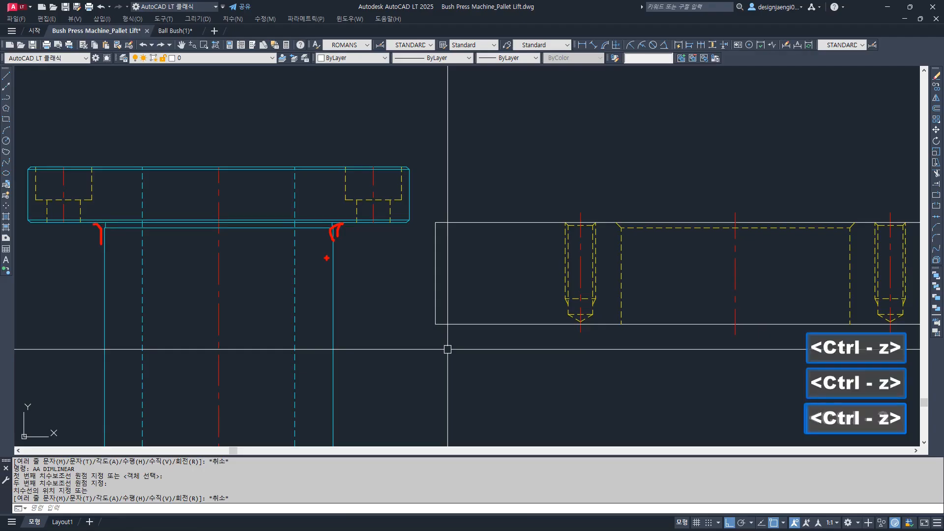
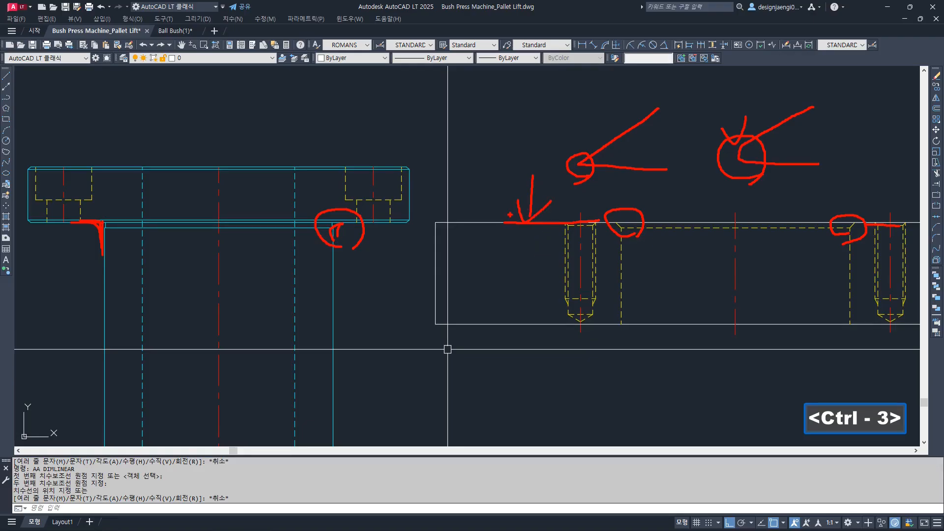
{"action": "key", "text": "Escape"}
{"action": "scroll", "coordinate": [350, 236], "scroll_direction": "down", "scroll_amount": 1}
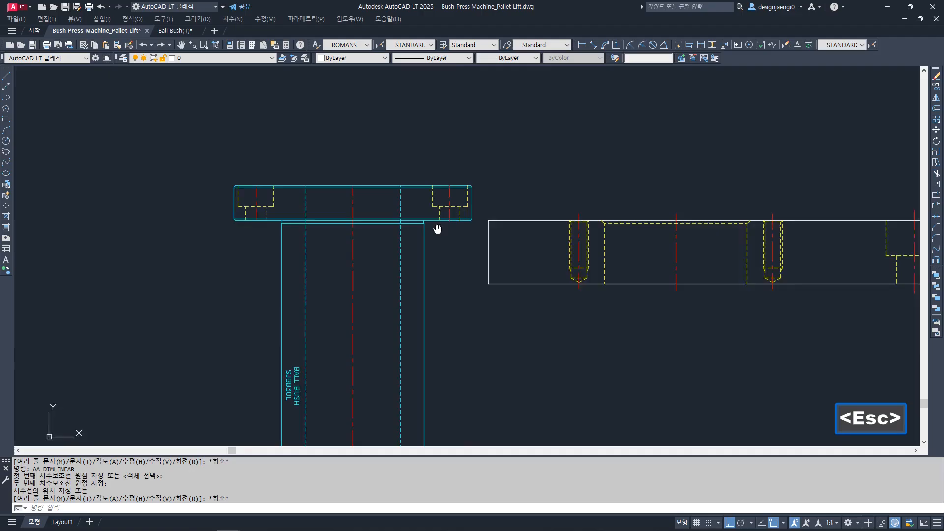
- Explode the copied ball bush block into separate lines
{"action": "scroll", "coordinate": [458, 231], "scroll_direction": "up", "scroll_amount": 2}
{"action": "key", "text": "Escape"}
{"action": "type", "text": "x"}
{"action": "left_click", "coordinate": [454, 236]}
{"action": "left_click", "coordinate": [439, 250]}
{"action": "key", "text": "space"}
{"action": "key", "text": "Escape"}
- Erase the relief neck lines under the flange of the exploded ball bush
{"action": "key", "text": "e"}
{"action": "key", "text": "space"}
{"action": "left_click_drag", "start_coordinate": [454, 230], "coordinate": [439, 235]}
{"action": "middle_click_drag", "start_coordinate": [287, 253], "coordinate": [608, 250]}
{"action": "key", "text": "space"}
{"action": "left_click", "coordinate": [240, 236]}
{"action": "key", "text": "space"}
{"action": "key", "text": "space"}
{"action": "mouse_move", "coordinate": [201, 227]}
{"action": "left_mouse_down"}
{"action": "mouse_move", "coordinate": [184, 231]}
{"action": "mouse_move", "coordinate": [205, 229]}
{"action": "left_mouse_up"}
{"action": "key", "text": "Escape"}
- Extend both side lines of the ball bush body up to the underside of the flange
{"action": "key", "text": "e"}
{"action": "key", "text": "e"}
{"action": "key", "text": "space"}
{"action": "key", "text": "space"}
{"action": "left_click_drag", "start_coordinate": [200, 245], "coordinate": [174, 259]}
{"action": "key", "text": "Escape"}
{"action": "key", "text": "Escape"}
{"action": "middle_click_drag", "start_coordinate": [712, 241], "coordinate": [479, 260]}
{"action": "key", "text": "space"}
{"action": "left_click_drag", "start_coordinate": [578, 224], "coordinate": [514, 270]}
{"action": "key", "text": "space"}
{"action": "key", "text": "Escape"}
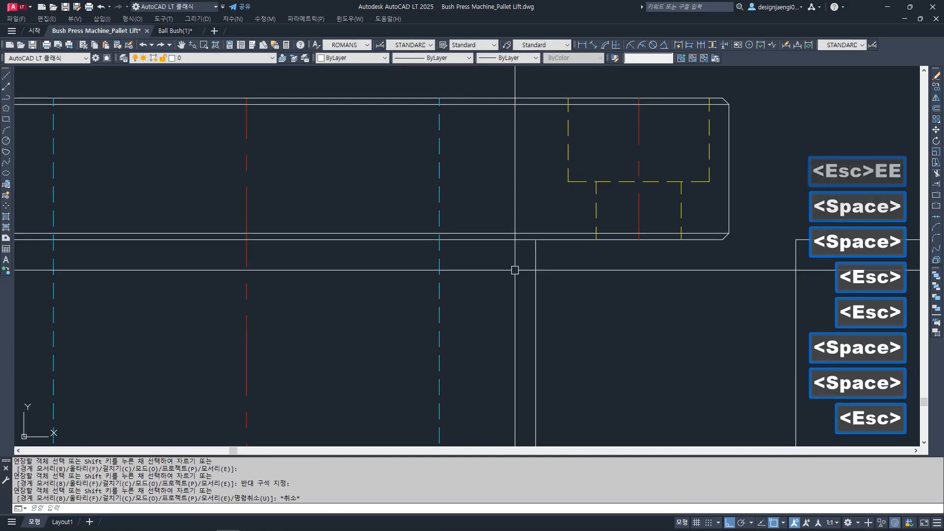
- Fillet the corner between the body's right side and the flange underside with radius 1
{"action": "key", "text": "Escape"}
{"action": "key", "text": "f"}
{"action": "key", "text": "space"}
{"action": "key", "text": "r"}
{"action": "key", "text": "space"}
{"action": "type", "text": "1"}
{"action": "key", "text": "space"}
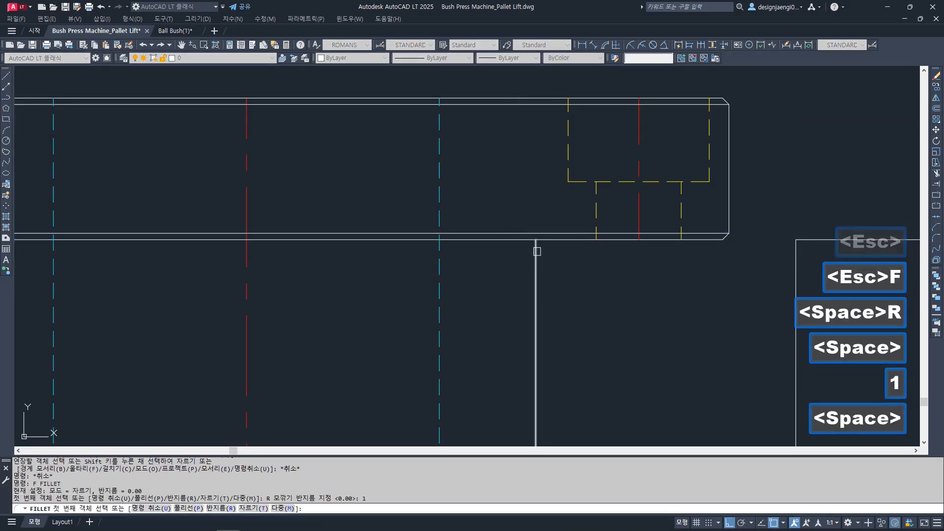
{"action": "left_click", "coordinate": [536, 247]}
{"action": "left_click", "coordinate": [550, 240]}
{"action": "key", "text": "Escape"}
{"action": "key", "text": "Escape"}
- Mirror the corner fillet about the ball bush's vertical centre line, keeping the original arc
{"action": "type", "text": "3"}
{"action": "key", "text": "space"}
{"action": "left_click_drag", "start_coordinate": [515, 225], "coordinate": [557, 280]}
{"action": "scroll", "coordinate": [551, 287], "scroll_direction": "down", "scroll_amount": 5}
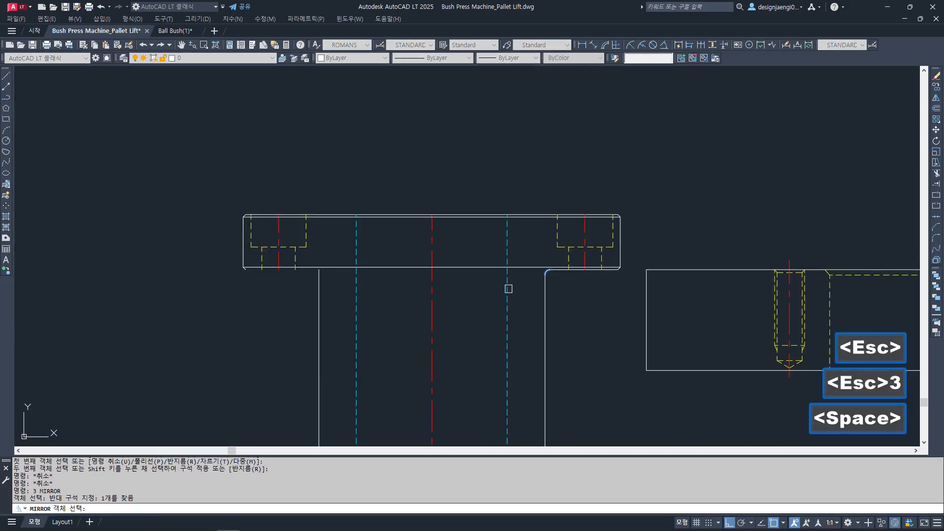
{"action": "key", "text": "space"}
{"action": "left_click", "coordinate": [433, 213]}
{"action": "left_click", "coordinate": [432, 170]}
{"action": "key", "text": "space"}
{"action": "key", "text": "Escape"}
{"action": "scroll", "coordinate": [300, 268], "scroll_direction": "up", "scroll_amount": 5}
{"action": "key", "text": "Escape"}
{"action": "key", "text": "Escape"}
{"action": "key", "text": "Escape"}
{"action": "key", "text": "Escape"}
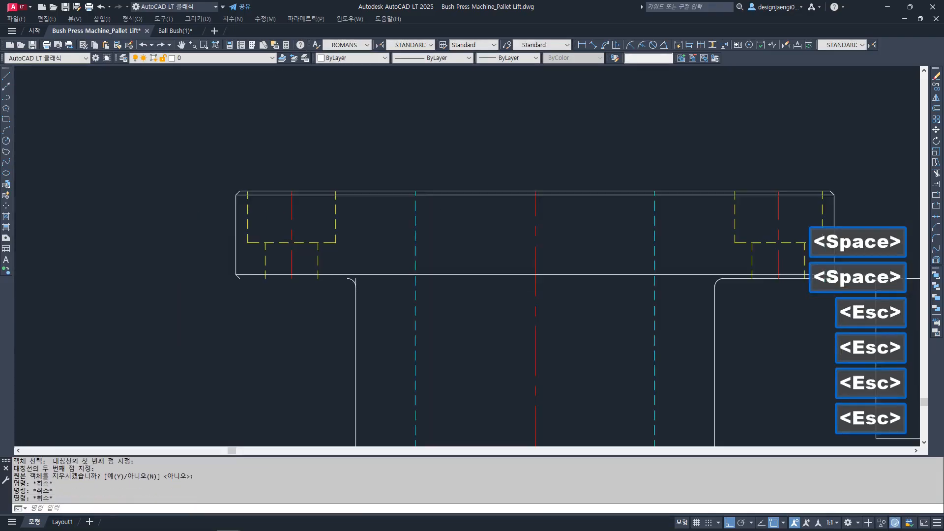
- Stretch the short flange underside line of the exploded ball bush across to the flange's opposite chamfered corner
{"action": "scroll", "coordinate": [376, 290], "scroll_direction": "down", "scroll_amount": 5}
{"action": "scroll", "coordinate": [607, 288], "scroll_direction": "up", "scroll_amount": 5}
{"action": "left_click", "coordinate": [570, 278]}
{"action": "left_click", "coordinate": [553, 278]}
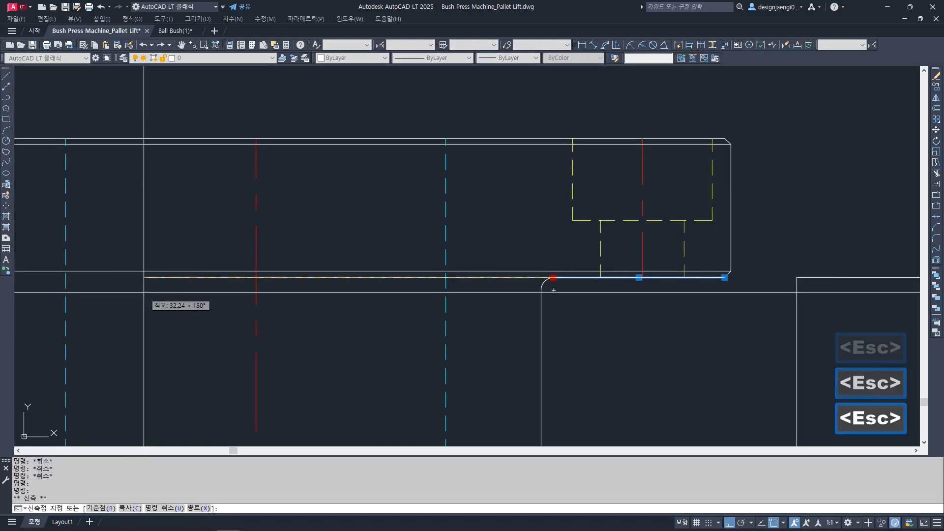
{"action": "scroll", "coordinate": [143, 291], "scroll_direction": "down", "scroll_amount": 5}
{"action": "scroll", "coordinate": [96, 292], "scroll_direction": "up", "scroll_amount": 5}
{"action": "left_click", "coordinate": [229, 265]}
{"action": "key", "text": "Escape"}
- Trim the stub of the ball bush body's side line above the mirrored corner fillet
{"action": "scroll", "coordinate": [424, 278], "scroll_direction": "up", "scroll_amount": 4}
{"action": "type", "text": "tr"}
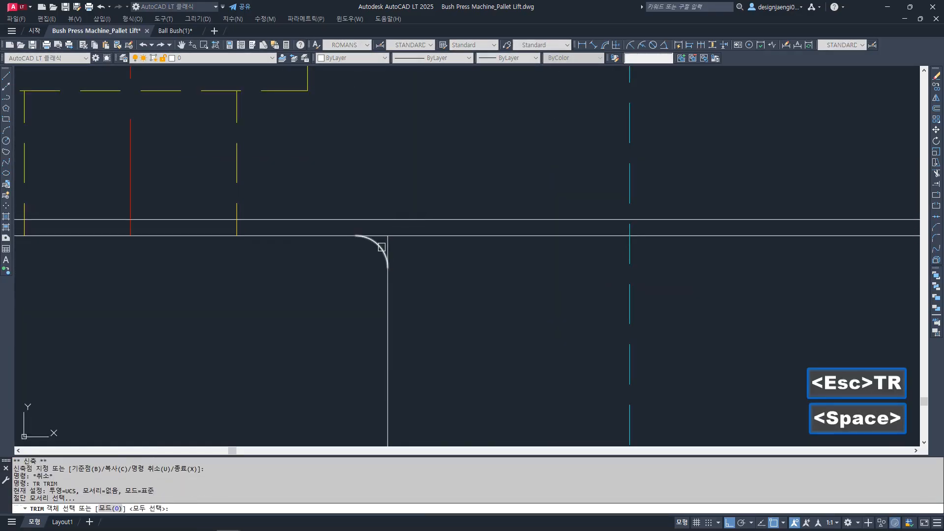
{"action": "left_click", "coordinate": [382, 246]}
{"action": "key", "text": "space"}
{"action": "left_click", "coordinate": [388, 243]}
{"action": "scroll", "coordinate": [346, 263], "scroll_direction": "down", "scroll_amount": 10}
{"action": "left_click", "coordinate": [362, 276]}
{"action": "key", "text": "Escape"}
{"action": "key", "text": "Escape"}
{"action": "scroll", "coordinate": [319, 282], "scroll_direction": "down", "scroll_amount": 3}
{"action": "key", "text": "Escape"}
{"action": "key", "text": "Escape"}
- Explode the copied lift plate beside the ball bush into separate objects
{"action": "key", "text": "x"}
{"action": "key", "text": "space"}
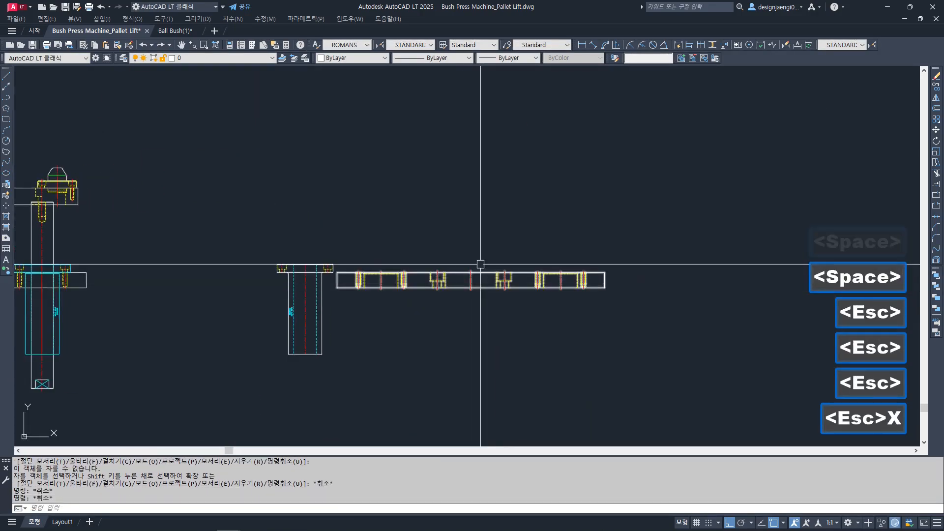
{"action": "left_click", "coordinate": [474, 268]}
{"action": "left_click", "coordinate": [412, 301]}
{"action": "key", "text": "space"}
{"action": "key", "text": "Escape"}
- Erase the tapped hole on the outer side of the exploded plate's chamfered bore
{"action": "key", "text": "e"}
{"action": "key", "text": "space"}
{"action": "scroll", "coordinate": [377, 267], "scroll_direction": "up", "scroll_amount": 7}
{"action": "middle_click_drag", "start_coordinate": [291, 316], "coordinate": [448, 235]}
{"action": "left_click", "coordinate": [288, 202]}
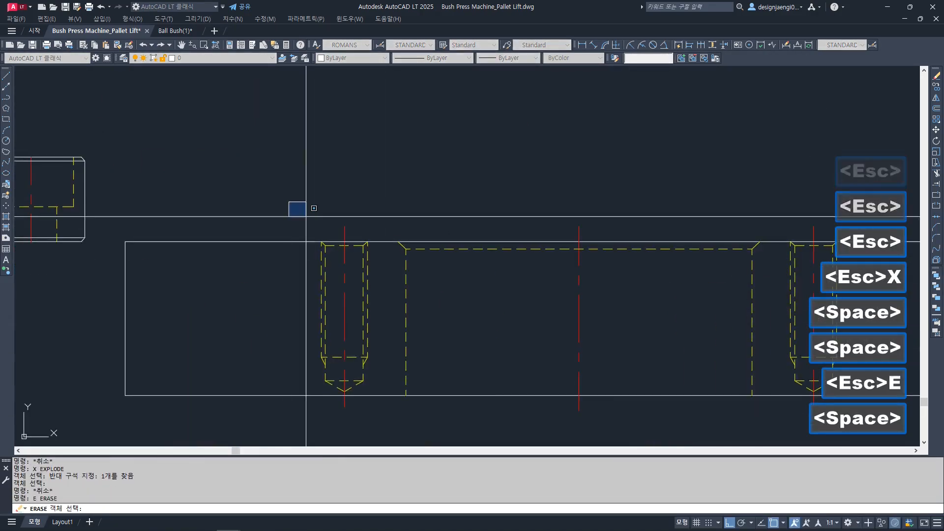
{"action": "left_click", "coordinate": [391, 415]}
{"action": "key", "text": "space"}
- Erase both slanted chamfer lines and the horizontal chamfer line at the top of the plate's bore
{"action": "key", "text": "Escape"}
{"action": "key", "text": "space"}
{"action": "left_click", "coordinate": [386, 226]}
{"action": "left_click", "coordinate": [416, 263]}
{"action": "key", "text": "space"}
{"action": "middle_click_drag", "start_coordinate": [613, 268], "coordinate": [475, 272]}
{"action": "key", "text": "Escape"}
{"action": "key", "text": "space"}
{"action": "left_click", "coordinate": [541, 202]}
{"action": "left_click", "coordinate": [627, 281]}
{"action": "key", "text": "space"}
{"action": "left_click", "coordinate": [571, 252]}
{"action": "key", "text": "space"}
- Erase the remaining tapped hole on the inner side of the same bore
{"action": "left_click", "coordinate": [635, 224]}
{"action": "left_click", "coordinate": [720, 428]}
{"action": "key", "text": "space"}
{"action": "key", "text": "Escape"}
- Extend both hidden side lines of the bore up to the plate's top edge
{"action": "key", "text": "e"}
{"action": "key", "text": "e"}
{"action": "key", "text": "space"}
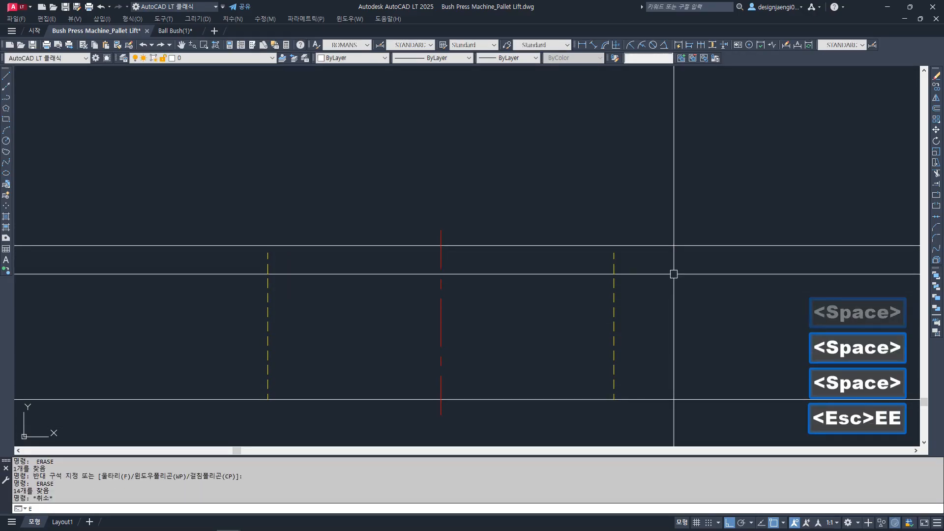
{"action": "left_click", "coordinate": [662, 273]}
{"action": "left_click", "coordinate": [597, 227]}
{"action": "key", "text": "space"}
{"action": "left_click", "coordinate": [640, 275]}
{"action": "left_click", "coordinate": [583, 290]}
{"action": "key", "text": "Escape"}
{"action": "key", "text": "space"}
{"action": "left_click", "coordinate": [317, 286]}
{"action": "left_click", "coordinate": [251, 296]}
{"action": "key", "text": "Escape"}
{"action": "scroll", "coordinate": [325, 292], "scroll_direction": "down", "scroll_amount": 8}
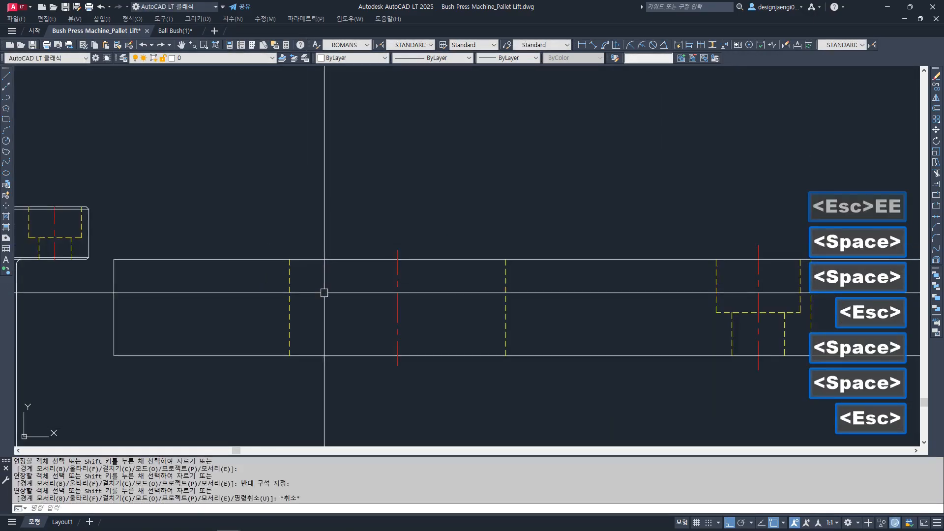
{"action": "key", "text": "m"}
{"action": "key", "text": "Escape"}
{"action": "key", "text": "m"}
{"action": "key", "text": "space"}
{"action": "left_click", "coordinate": [185, 218]}
{"action": "key", "text": "Escape"}
{"action": "key", "text": "Escape"}
- Combine all objects of the filleted ball bush into one block
{"action": "type", "text": "bbb"}
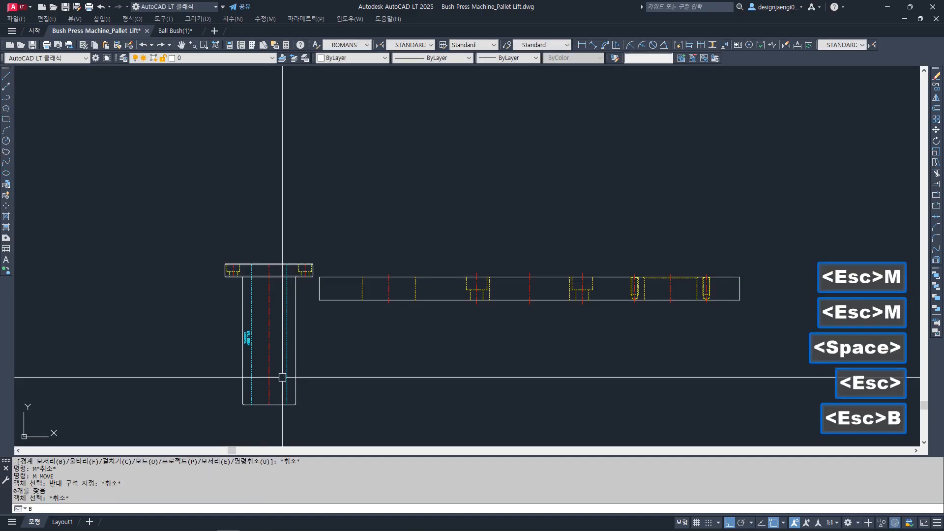
{"action": "key", "text": "space"}
{"action": "left_click", "coordinate": [210, 240]}
{"action": "left_click", "coordinate": [316, 414]}
{"action": "key", "text": "space"}
{"action": "key", "text": "Escape"}
- Assign the filleted ball bush block to layer 004
{"action": "key", "text": "m"}
{"action": "scroll", "coordinate": [274, 260], "scroll_direction": "up", "scroll_amount": 5}
{"action": "key", "text": "Escape"}
{"action": "left_click", "coordinate": [294, 241]}
{"action": "left_click", "coordinate": [270, 299]}
{"action": "type", "text": "44"}
{"action": "key", "text": "space"}
{"action": "key", "text": "Escape"}
- Move the ball bush block into the unchamfered bore, centring its flange underside on the plate's top edge
{"action": "key", "text": "m"}
{"action": "key", "text": "space"}
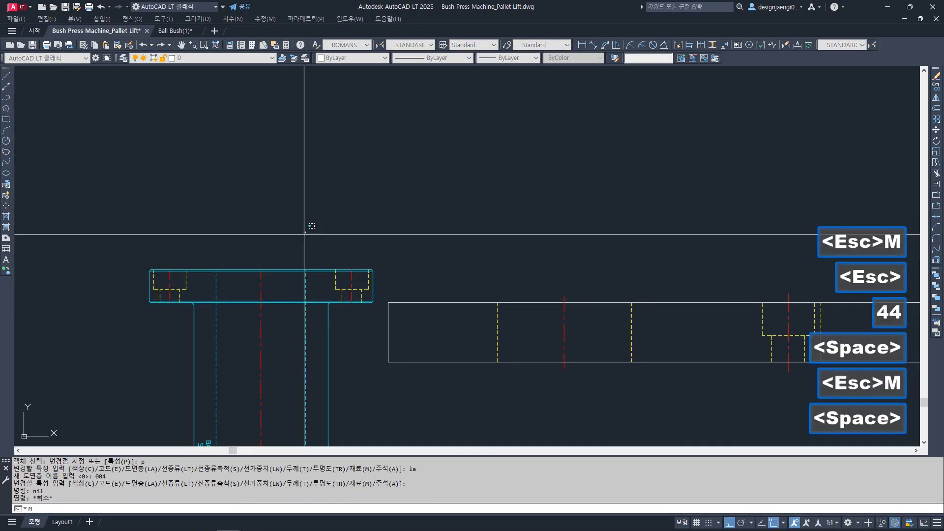
{"action": "left_click", "coordinate": [305, 231]}
{"action": "left_click", "coordinate": [274, 290]}
{"action": "key", "text": "space"}
{"action": "scroll", "coordinate": [262, 303], "scroll_direction": "up", "scroll_amount": 5}
{"action": "left_click", "coordinate": [259, 301]}
{"action": "scroll", "coordinate": [261, 298], "scroll_direction": "down", "scroll_amount": 5}
{"action": "middle_click_drag", "start_coordinate": [544, 305], "coordinate": [287, 315]}
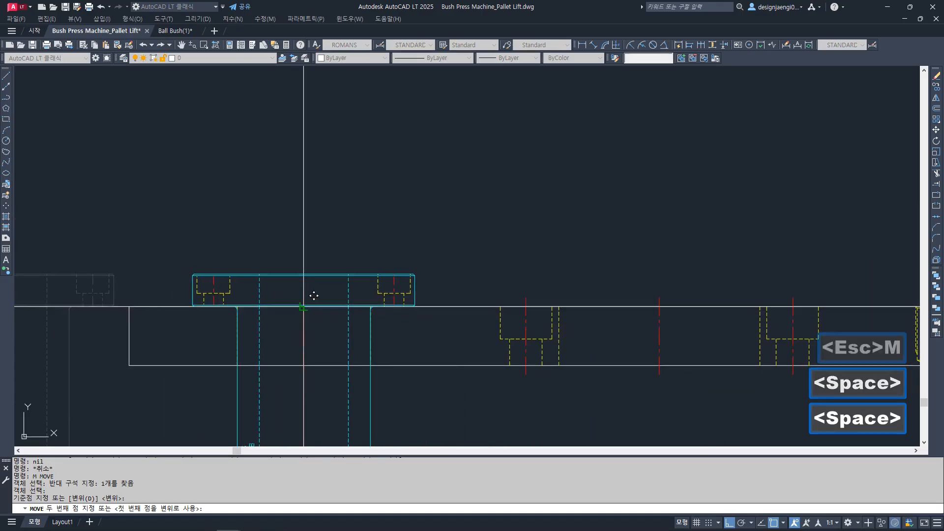
{"action": "left_click", "coordinate": [310, 298]}
{"action": "scroll", "coordinate": [237, 313], "scroll_direction": "up", "scroll_amount": 8}
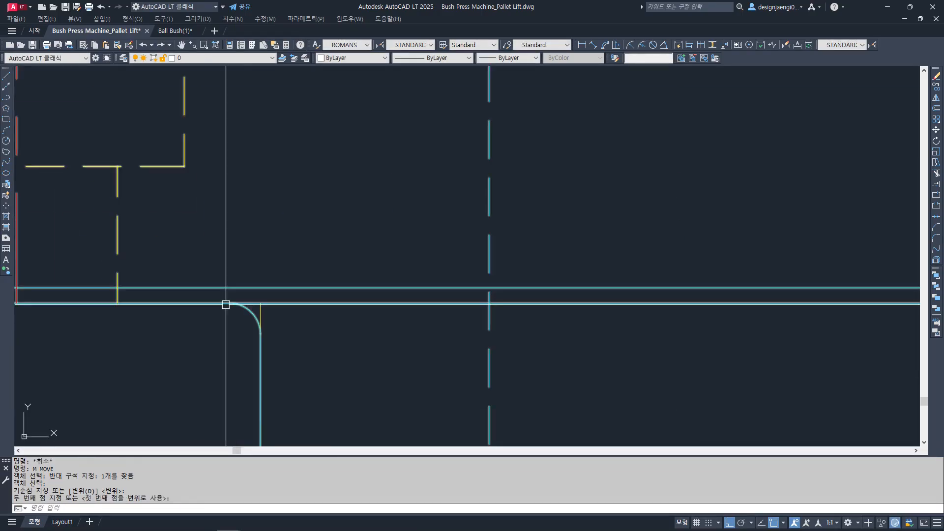
{"action": "scroll", "coordinate": [286, 306], "scroll_direction": "down", "scroll_amount": 3}
{"action": "scroll", "coordinate": [295, 276], "scroll_direction": "up", "scroll_amount": 1}
{"action": "key", "text": "Escape"}
{"action": "scroll", "coordinate": [300, 282], "scroll_direction": "down", "scroll_amount": 3}
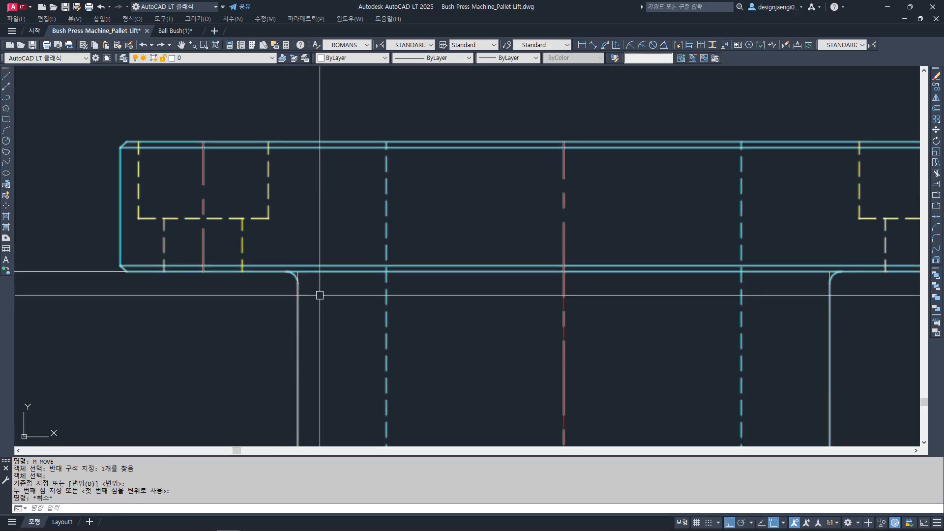
- Move the ball bush straight up until its flange fillets end at the plate's top edge
{"action": "key", "text": "Escape"}
{"action": "type", "text": "m"}
{"action": "key", "text": "space"}
{"action": "left_click", "coordinate": [414, 209]}
{"action": "left_click", "coordinate": [363, 234]}
{"action": "scroll", "coordinate": [278, 273], "scroll_direction": "up", "scroll_amount": 4}
{"action": "key", "text": "space"}
{"action": "left_click", "coordinate": [438, 361]}
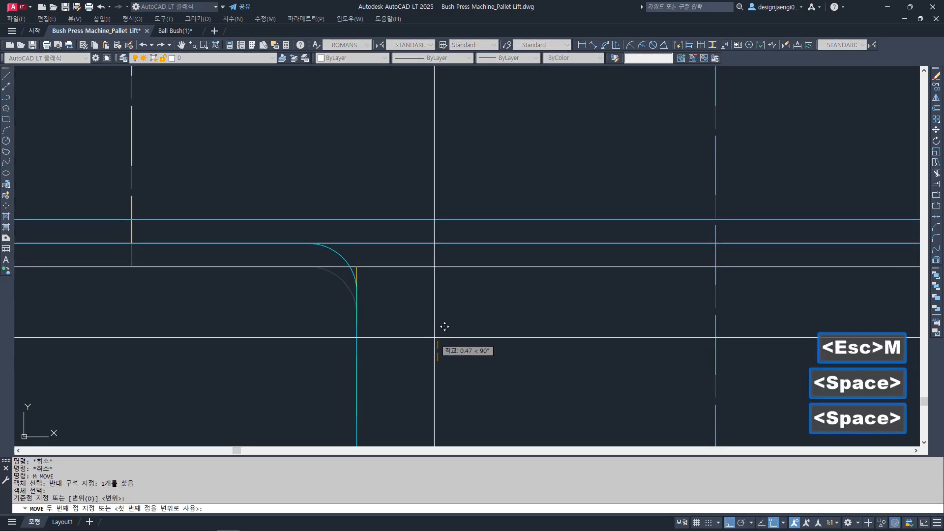
{"action": "left_click", "coordinate": [443, 317]}
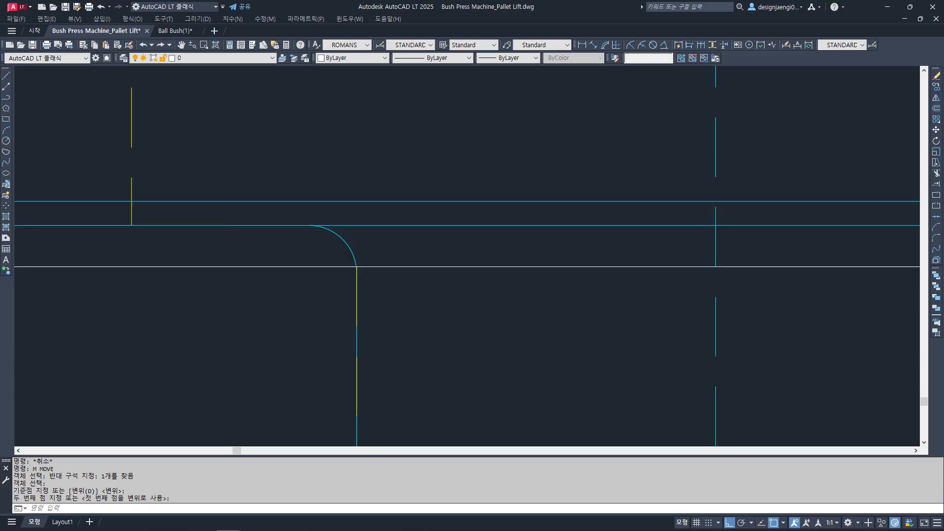
{"action": "scroll", "coordinate": [294, 244], "scroll_direction": "down", "scroll_amount": 3}
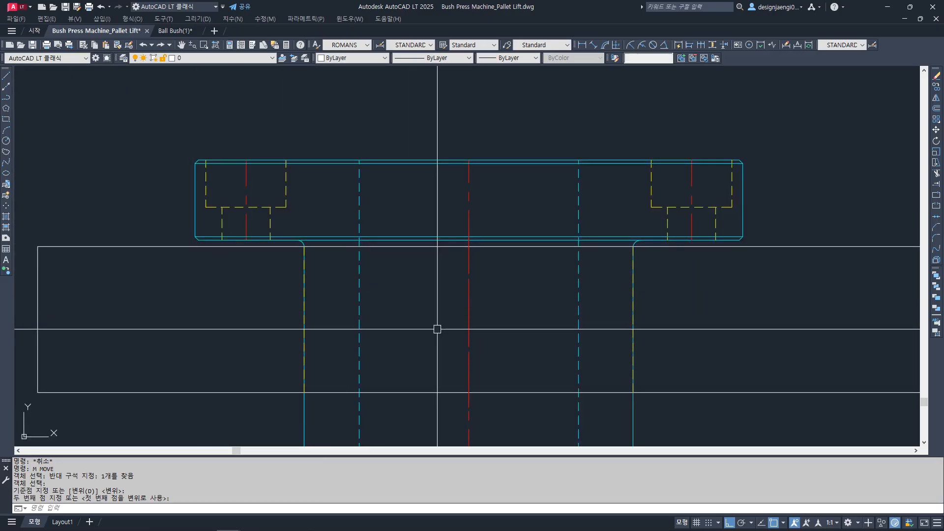
{"action": "key", "text": "ctrl+3"}
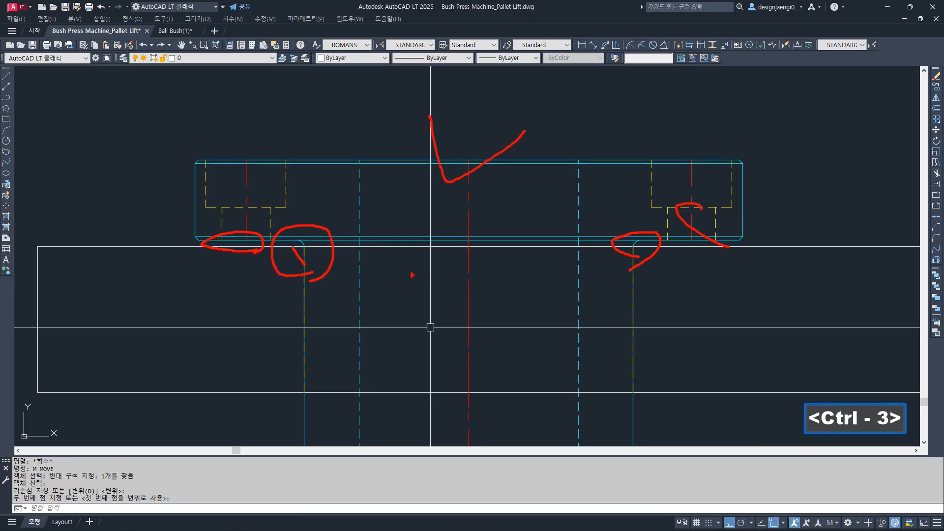
{"action": "key", "text": "Escape"}
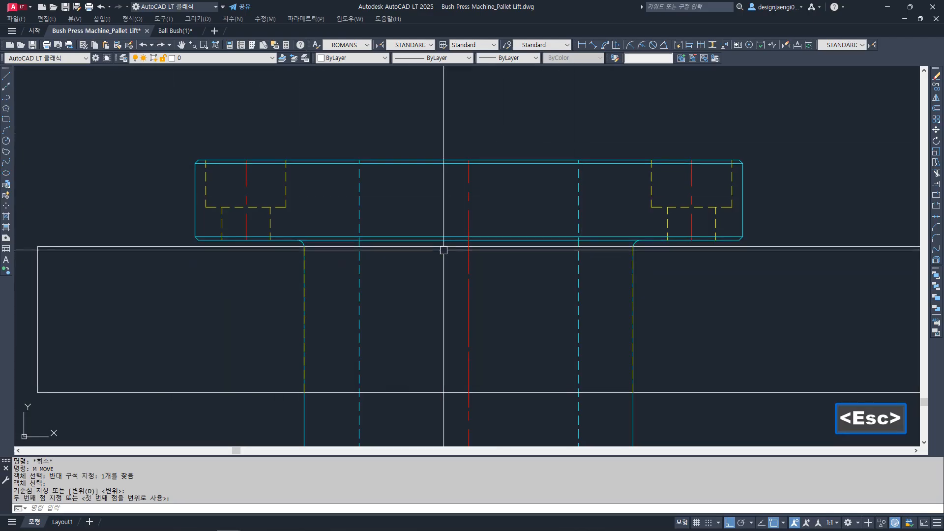
- Copy the original ball bush from the lift assembly into the empty space beside it
{"action": "scroll", "coordinate": [443, 250], "scroll_direction": "down", "scroll_amount": 6}
{"action": "middle_click_drag", "start_coordinate": [491, 272], "coordinate": [289, 270]}
{"action": "scroll", "coordinate": [81, 269], "scroll_direction": "up", "scroll_amount": 2}
{"action": "middle_click_drag", "start_coordinate": [81, 270], "coordinate": [424, 258]}
{"action": "key", "text": "Escape"}
{"action": "type", "text": "cc"}
{"action": "key", "text": "space"}
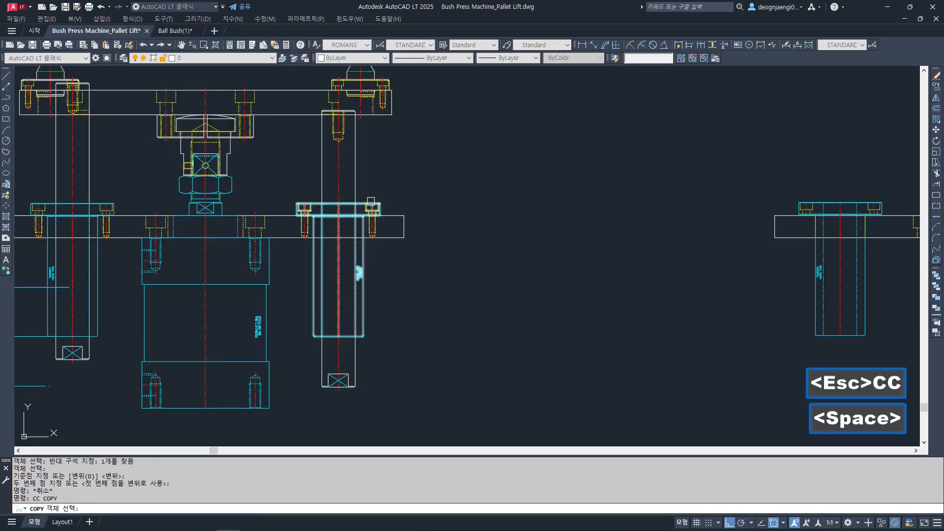
{"action": "left_click", "coordinate": [372, 203]}
{"action": "key", "text": "space"}
{"action": "left_click", "coordinate": [372, 215]}
{"action": "left_click", "coordinate": [570, 250]}
{"action": "key", "text": "Escape"}
{"action": "scroll", "coordinate": [519, 212], "scroll_direction": "up", "scroll_amount": 6}
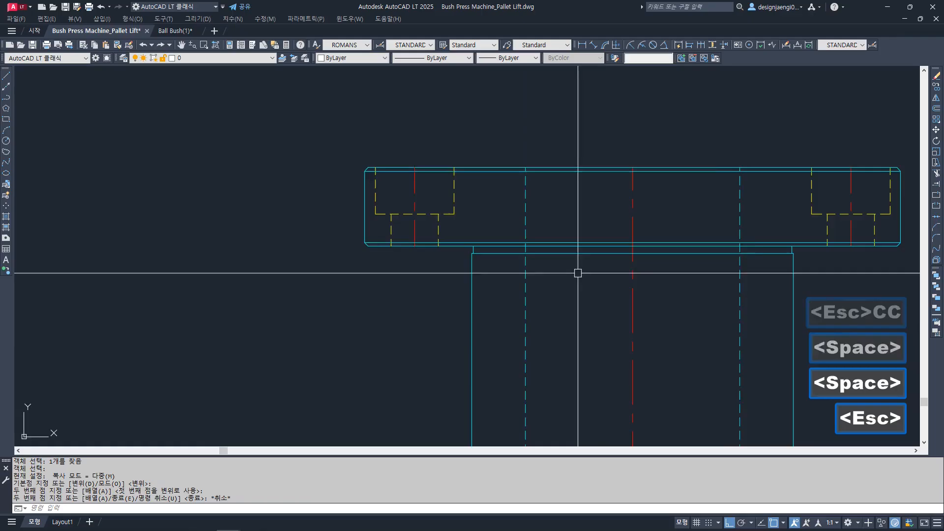
- Compare the relief neck under the copied bush's flange with the filleted bush, and examine the plate's plain and chamfered bores
{"action": "middle_click_drag", "start_coordinate": [799, 265], "coordinate": [679, 264]}
{"action": "scroll", "coordinate": [676, 251], "scroll_direction": "up", "scroll_amount": 2}
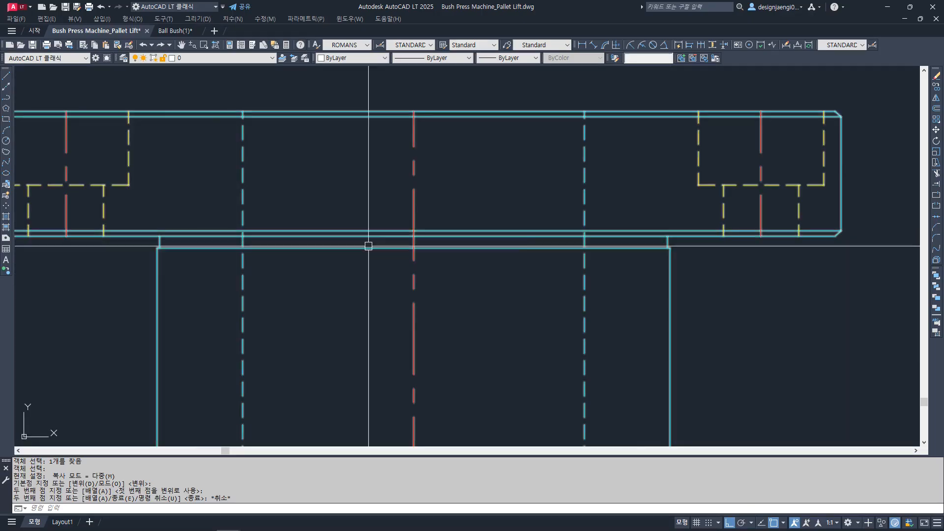
{"action": "scroll", "coordinate": [673, 245], "scroll_direction": "up", "scroll_amount": 6}
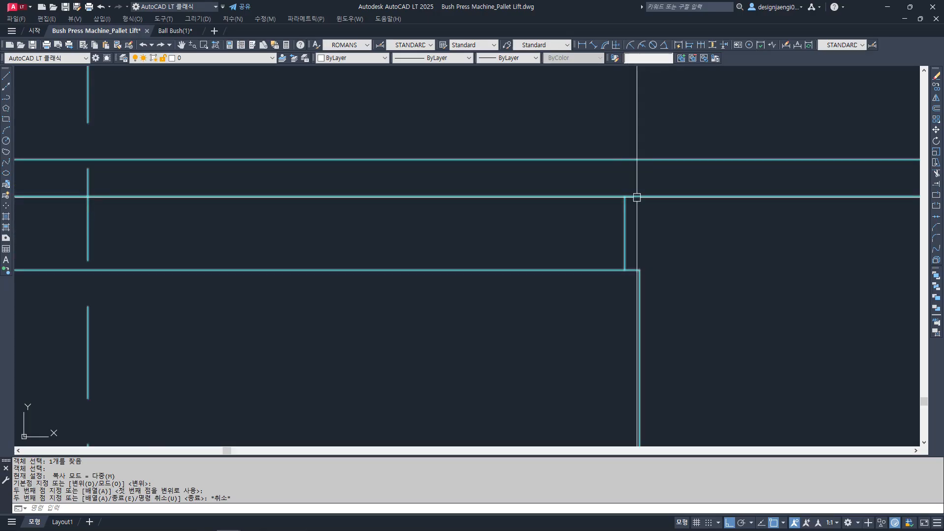
{"action": "scroll", "coordinate": [643, 273], "scroll_direction": "down", "scroll_amount": 5}
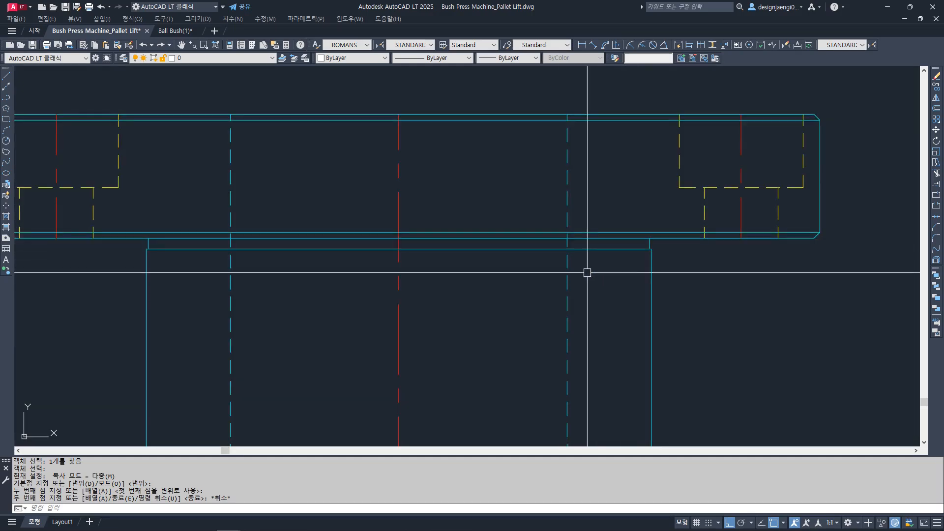
{"action": "scroll", "coordinate": [567, 270], "scroll_direction": "down", "scroll_amount": 5}
{"action": "scroll", "coordinate": [660, 289], "scroll_direction": "up", "scroll_amount": 6}
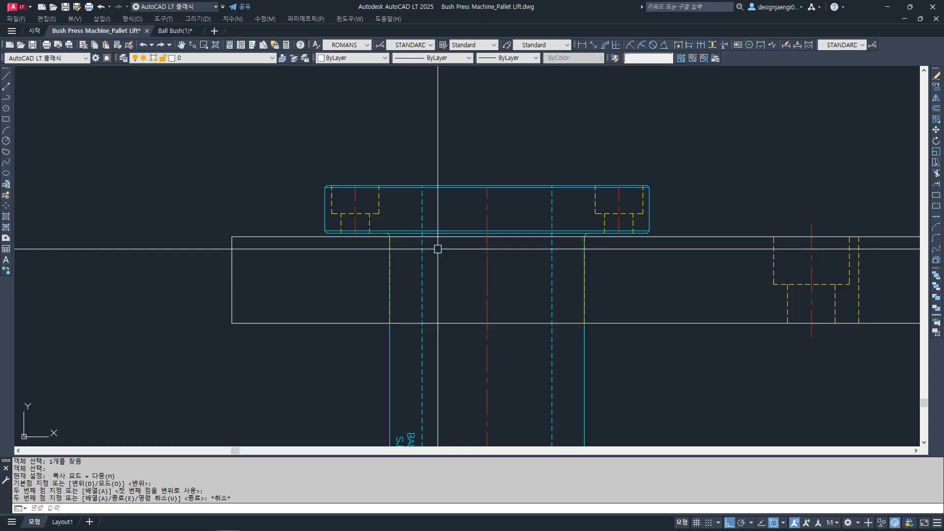
{"action": "scroll", "coordinate": [407, 245], "scroll_direction": "up", "scroll_amount": 3}
{"action": "scroll", "coordinate": [380, 240], "scroll_direction": "down", "scroll_amount": 3}
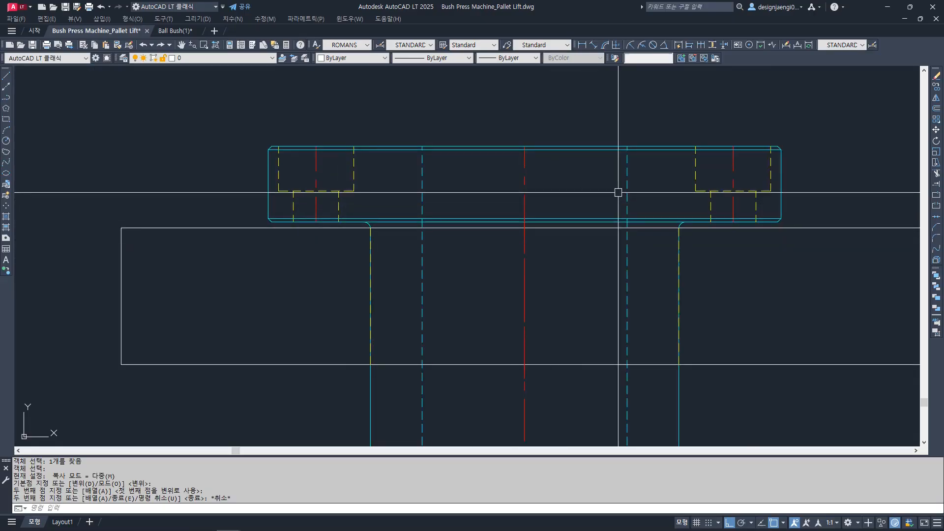
{"action": "scroll", "coordinate": [459, 266], "scroll_direction": "down", "scroll_amount": 5}
{"action": "scroll", "coordinate": [644, 268], "scroll_direction": "up", "scroll_amount": 3}
{"action": "scroll", "coordinate": [392, 267], "scroll_direction": "up", "scroll_amount": 3}
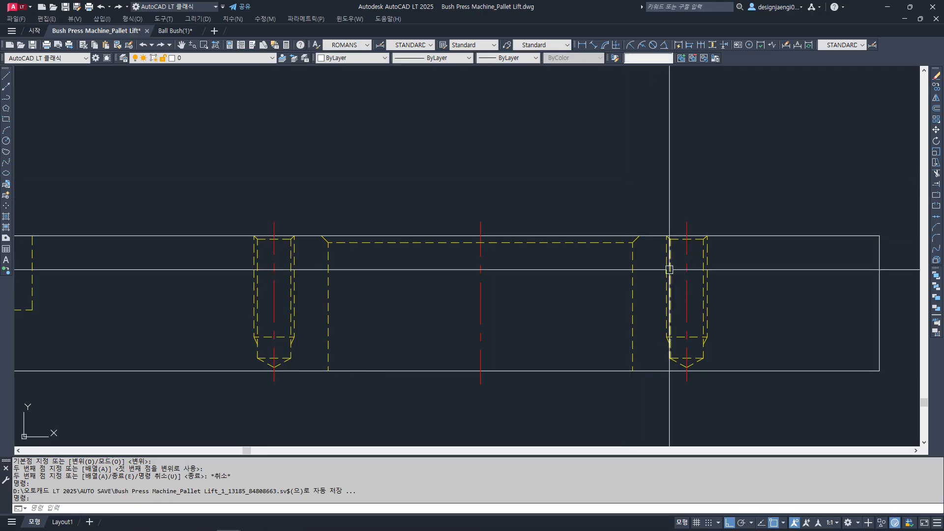
{"action": "scroll", "coordinate": [653, 266], "scroll_direction": "down", "scroll_amount": 4}
{"action": "scroll", "coordinate": [512, 268], "scroll_direction": "down", "scroll_amount": 2}
{"action": "scroll", "coordinate": [349, 248], "scroll_direction": "up", "scroll_amount": 6}
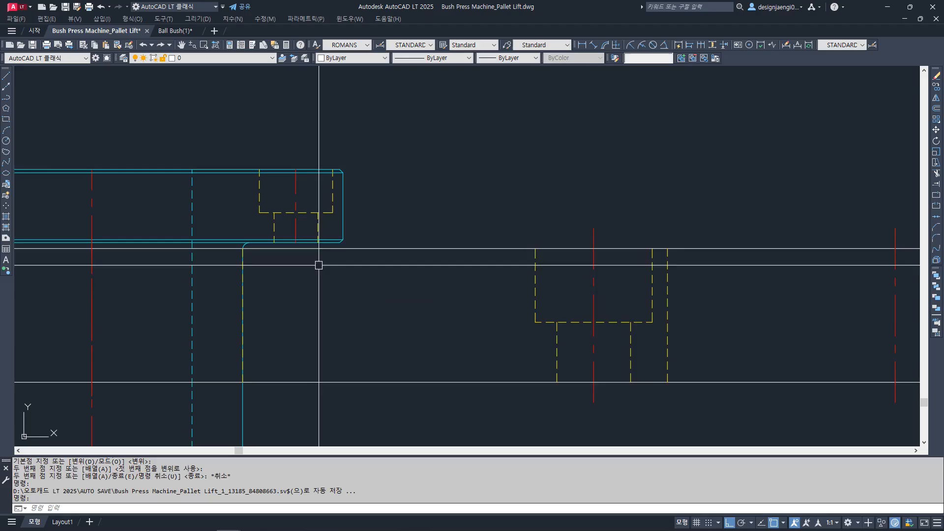
{"action": "scroll", "coordinate": [384, 272], "scroll_direction": "down", "scroll_amount": 3}
{"action": "scroll", "coordinate": [554, 302], "scroll_direction": "up", "scroll_amount": 2}
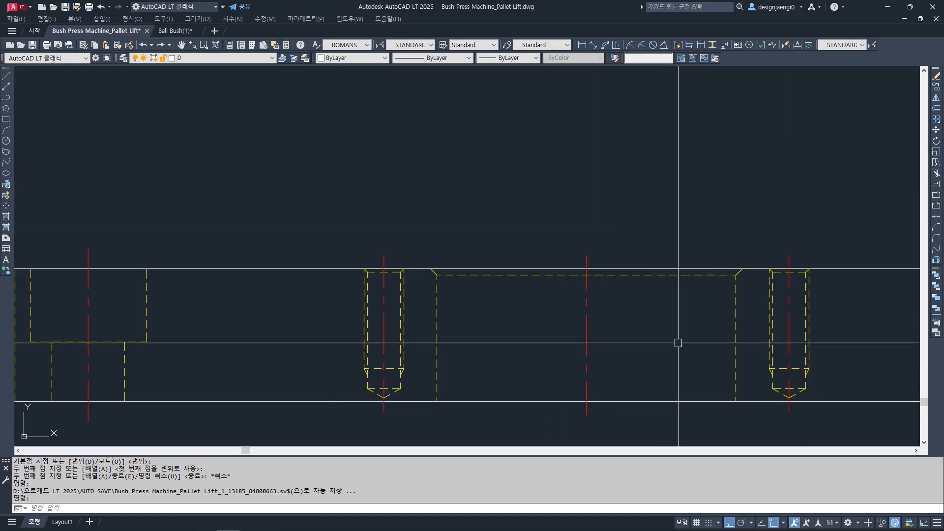
- Delete the exploded plate with its filleted ball bush, along with the spare copy of the original bush
{"action": "scroll", "coordinate": [592, 270], "scroll_direction": "down", "scroll_amount": 4}
{"action": "scroll", "coordinate": [502, 274], "scroll_direction": "up", "scroll_amount": 2}
{"action": "left_click", "coordinate": [509, 250]}
{"action": "left_click", "coordinate": [720, 331]}
{"action": "key", "text": "Delete"}
{"action": "left_click", "coordinate": [432, 248]}
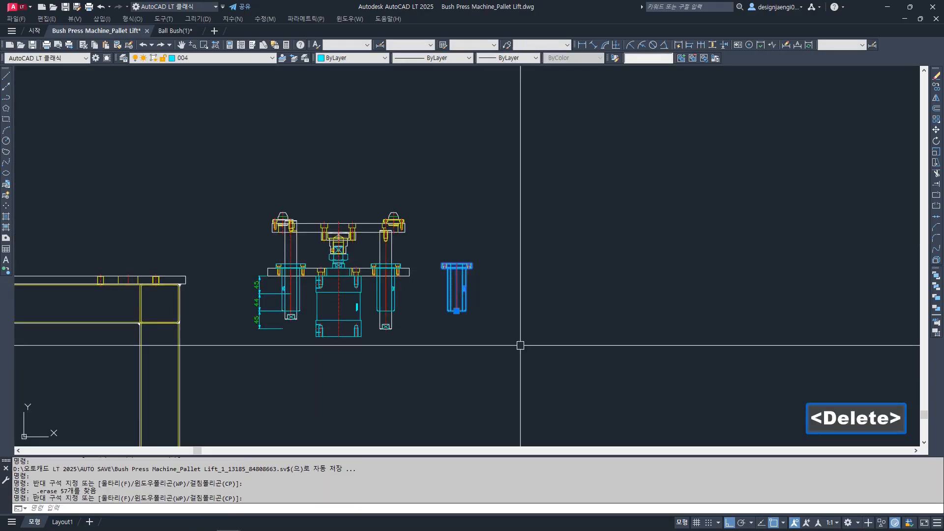
{"action": "left_click", "coordinate": [519, 342]}
{"action": "key", "text": "Delete"}
- Examine the chamfered bores and tapped holes beneath the ball bush flanges in the main assembly
{"action": "middle_click_drag", "start_coordinate": [149, 319], "coordinate": [570, 297]}
{"action": "scroll", "coordinate": [469, 245], "scroll_direction": "up", "scroll_amount": 6}
{"action": "mouse_move", "coordinate": [236, 257]}
{"action": "middle_mouse_down"}
{"action": "mouse_move", "coordinate": [468, 245]}
{"action": "mouse_move", "coordinate": [428, 260]}
{"action": "middle_mouse_up"}
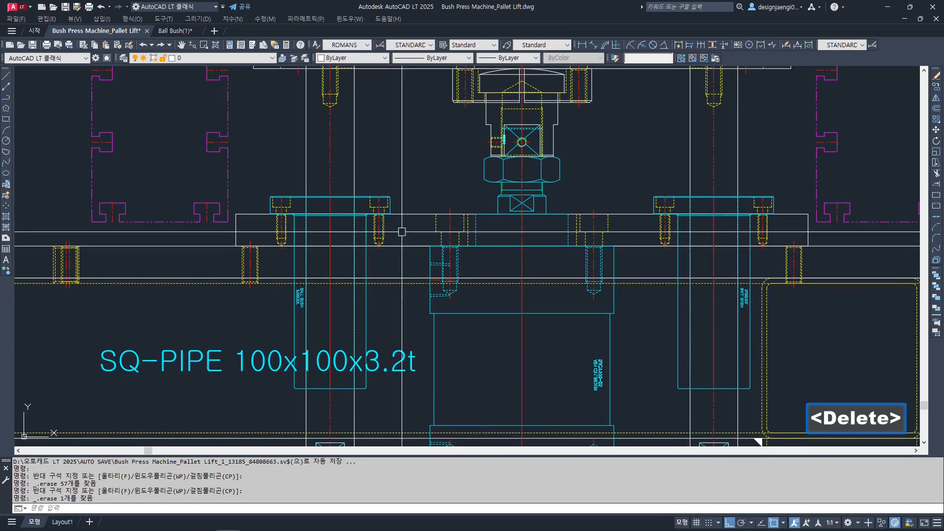
{"action": "key", "text": "Escape"}
{"action": "scroll", "coordinate": [318, 210], "scroll_direction": "up", "scroll_amount": 4}
{"action": "left_click", "coordinate": [177, 207]}
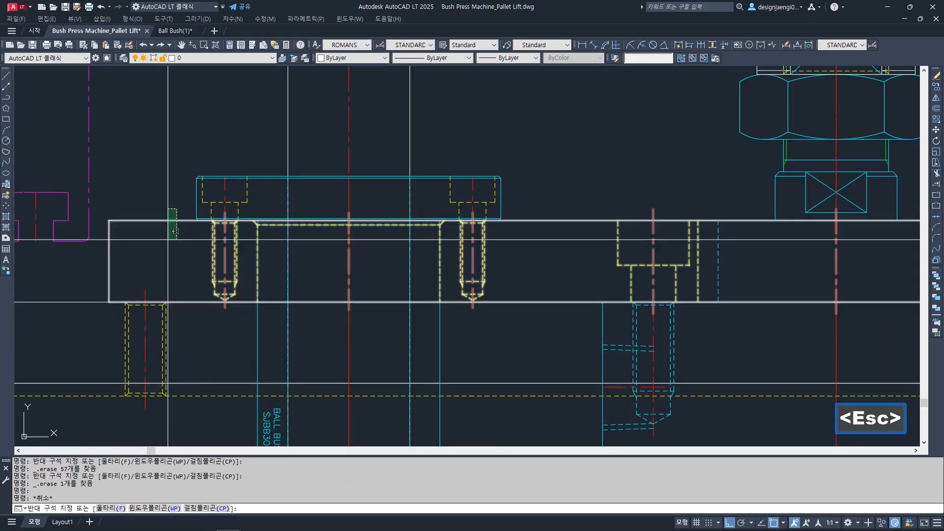
{"action": "left_click", "coordinate": [167, 240]}
{"action": "key", "text": "Escape"}
{"action": "key", "text": "ctrl+3"}
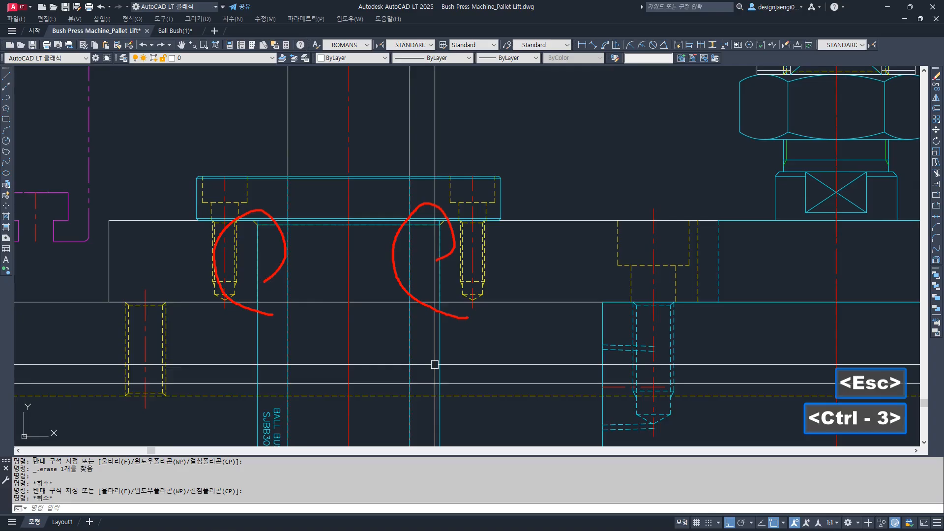
{"action": "key", "text": "Escape"}
{"action": "scroll", "coordinate": [278, 268], "scroll_direction": "down", "scroll_amount": 4}
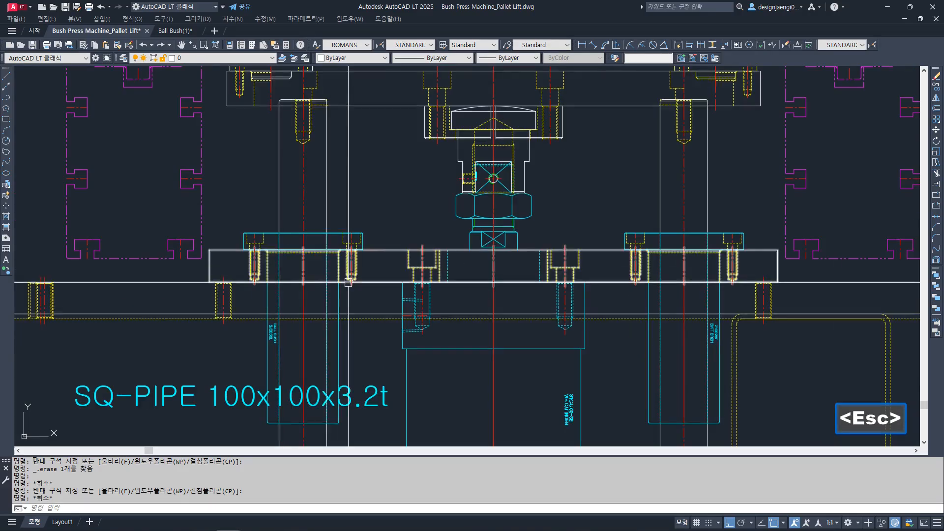
- Open the ball bush block in the side view for in-place editing, including all nested objects
{"action": "key", "text": "Escape"}
{"action": "type", "text": "RR"}
{"action": "key", "text": "space"}
{"action": "scroll", "coordinate": [348, 244], "scroll_direction": "up", "scroll_amount": 4}
{"action": "left_click", "coordinate": [325, 216]}
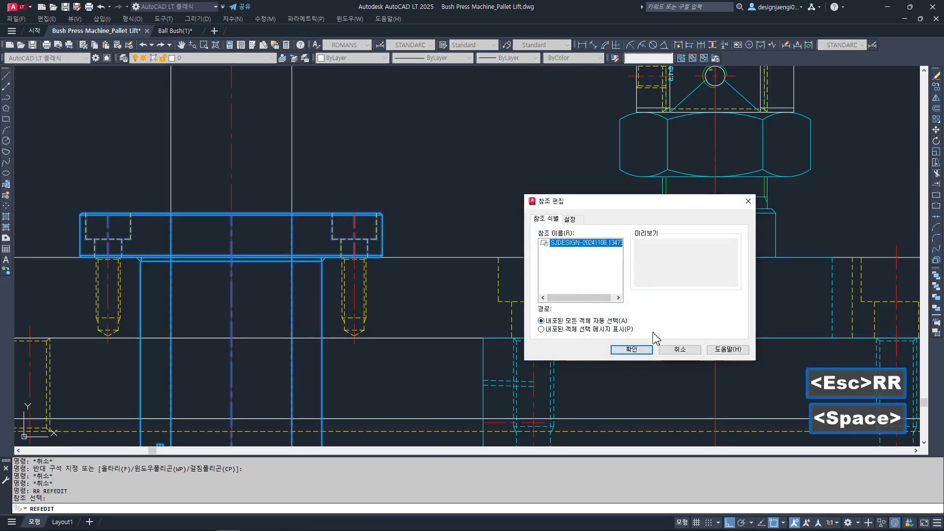
{"action": "left_click", "coordinate": [631, 345]}
{"action": "middle_click_drag", "start_coordinate": [176, 336], "coordinate": [329, 318]}
- Trim both sides of the bush body above the lift plate's lower edge, using that edge as the cutting edge
{"action": "key", "text": "Escape"}
{"action": "type", "text": "TR"}
{"action": "key", "text": "space"}
{"action": "left_click", "coordinate": [306, 320]}
{"action": "key", "text": "space"}
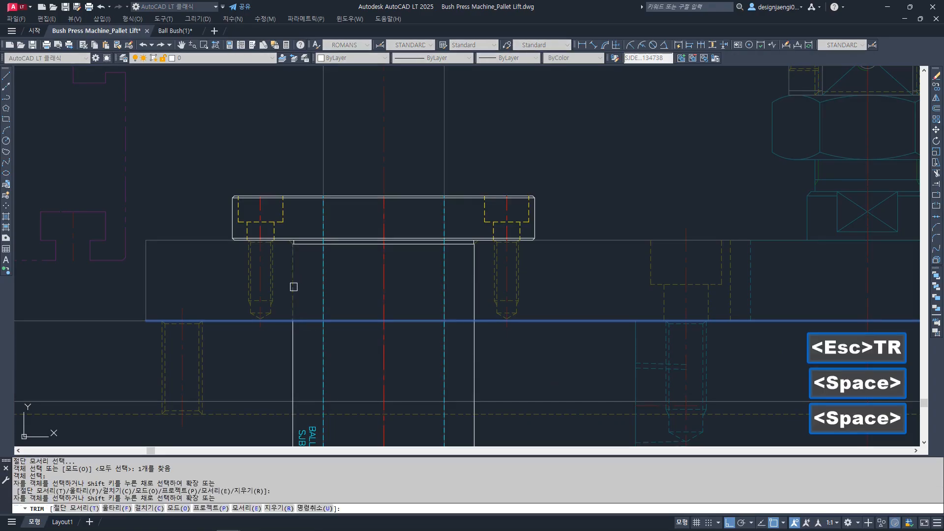
{"action": "key", "text": "Escape"}
- Redraw both sides of the bush body as separate lines between the plate's lower edge and the relief neck
{"action": "type", "text": "1"}
{"action": "key", "text": "space"}
{"action": "scroll", "coordinate": [289, 250], "scroll_direction": "up", "scroll_amount": 4}
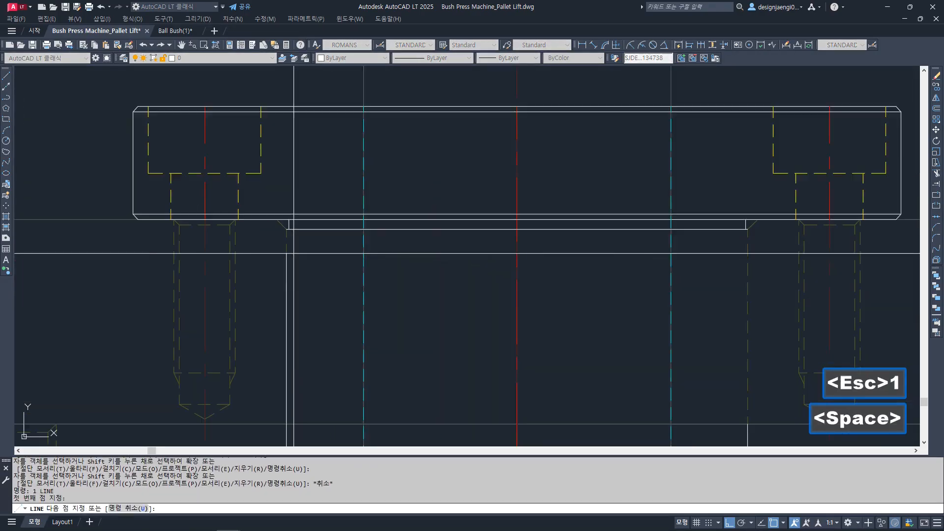
{"action": "scroll", "coordinate": [287, 226], "scroll_direction": "up", "scroll_amount": 3}
{"action": "key", "text": "Escape"}
{"action": "key", "text": "Escape"}
{"action": "key", "text": "Escape"}
{"action": "scroll", "coordinate": [285, 212], "scroll_direction": "down", "scroll_amount": 6}
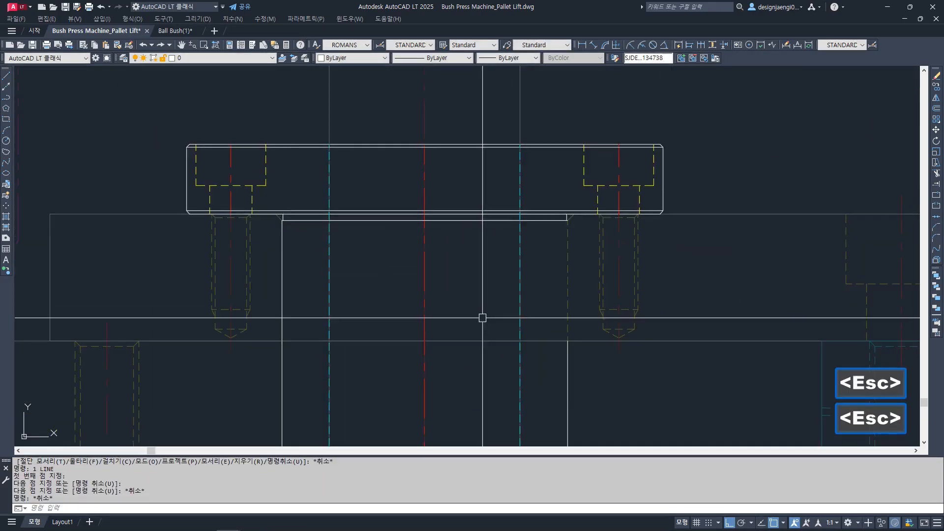
{"action": "key", "text": "space"}
{"action": "scroll", "coordinate": [568, 251], "scroll_direction": "up", "scroll_amount": 4}
{"action": "left_click", "coordinate": [564, 169]}
{"action": "scroll", "coordinate": [583, 186], "scroll_direction": "down", "scroll_amount": 4}
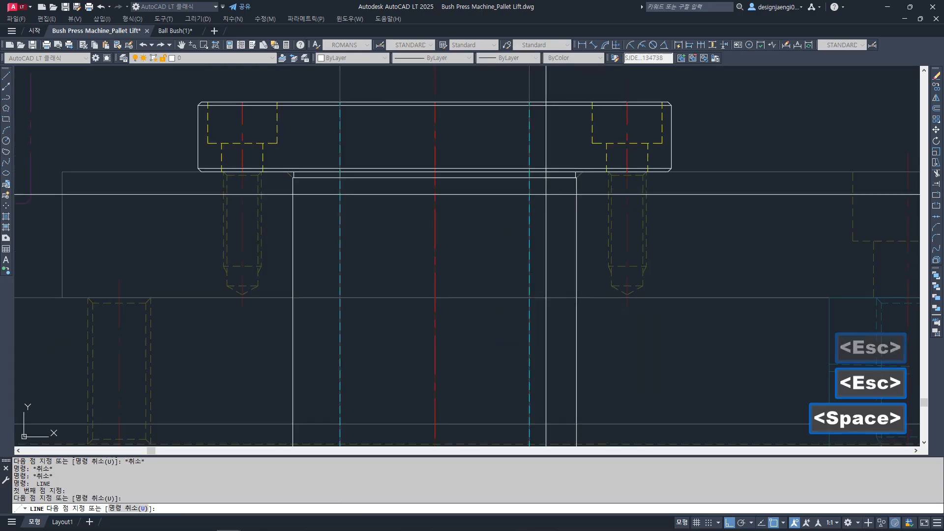
{"action": "key", "text": "Escape"}
- Put the bush outline lines that lie inside the plate on layer 005
{"action": "left_click", "coordinate": [285, 153]}
{"action": "left_click", "coordinate": [584, 307]}
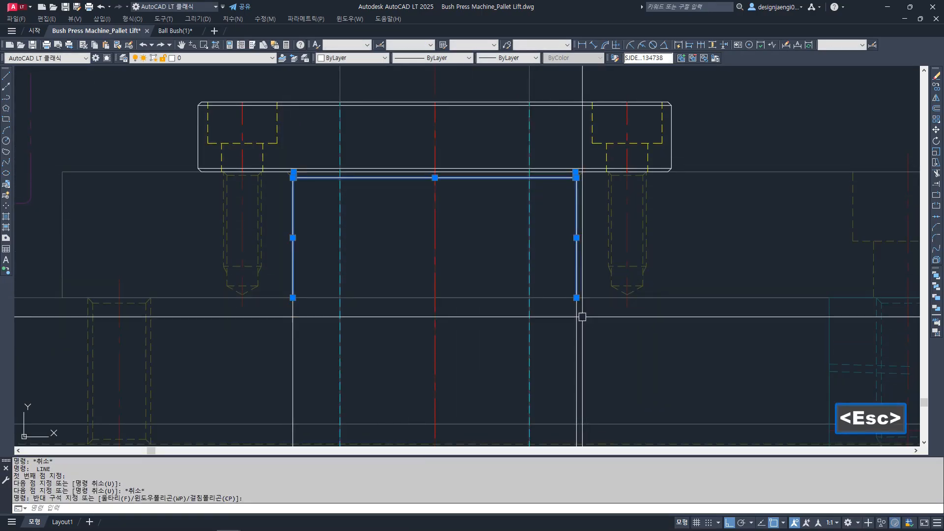
{"action": "type", "text": "55"}
{"action": "key", "text": "space"}
{"action": "key", "text": "Escape"}
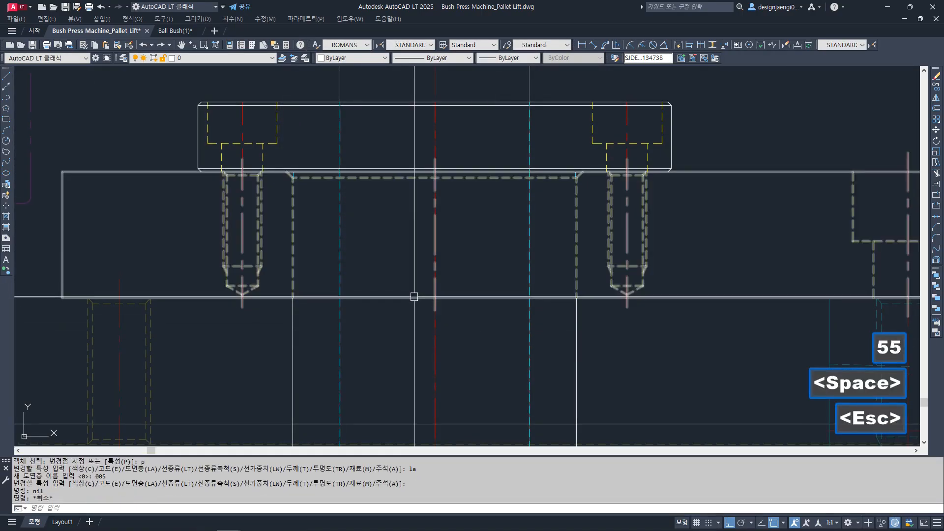
- Close the in-place edit of the ball bush block and save the changes
{"action": "type", "text": "RT"}
{"action": "key", "text": "space"}
{"action": "key", "text": "space"}
{"action": "key", "text": "space"}
{"action": "scroll", "coordinate": [382, 330], "scroll_direction": "down", "scroll_amount": 5}
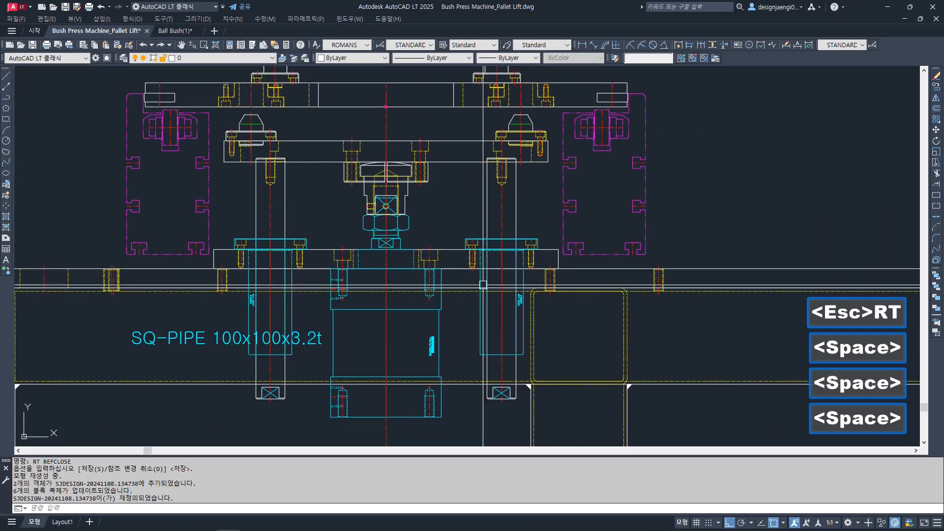
- Examine the ball bush outlines inside the lift plate in the front and side views
{"action": "scroll", "coordinate": [634, 212], "scroll_direction": "up", "scroll_amount": 5}
{"action": "scroll", "coordinate": [572, 225], "scroll_direction": "down", "scroll_amount": 4}
{"action": "scroll", "coordinate": [489, 226], "scroll_direction": "up", "scroll_amount": 4}
{"action": "scroll", "coordinate": [493, 179], "scroll_direction": "down", "scroll_amount": 3}
{"action": "scroll", "coordinate": [306, 149], "scroll_direction": "up", "scroll_amount": 3}
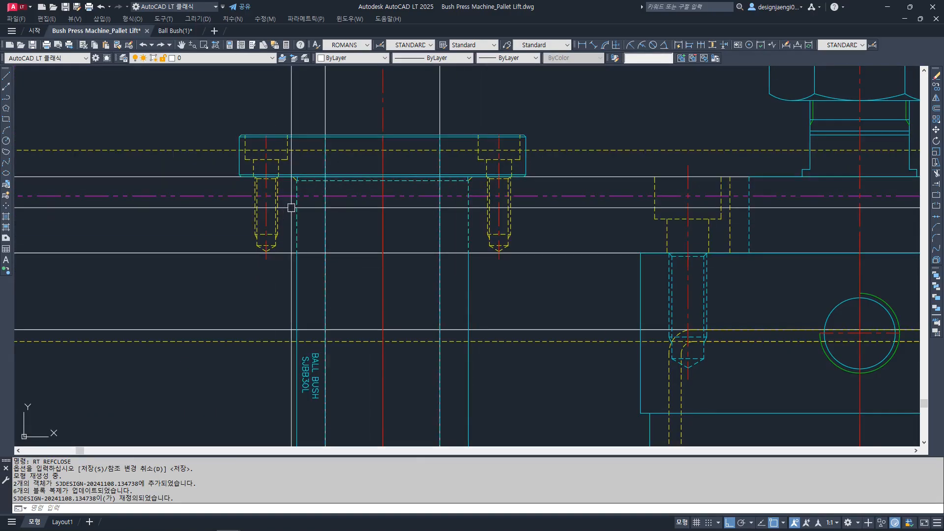
{"action": "scroll", "coordinate": [375, 251], "scroll_direction": "down", "scroll_amount": 8}
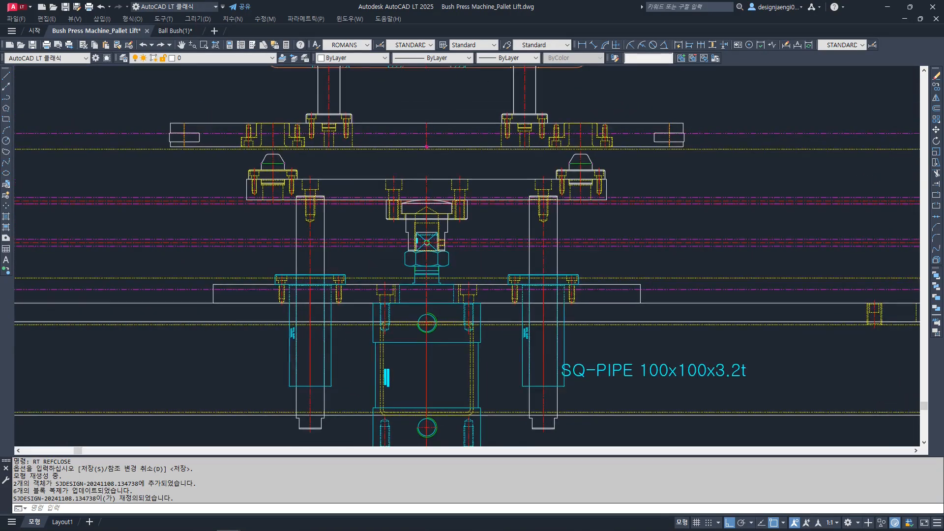
{"action": "scroll", "coordinate": [529, 269], "scroll_direction": "up", "scroll_amount": 8}
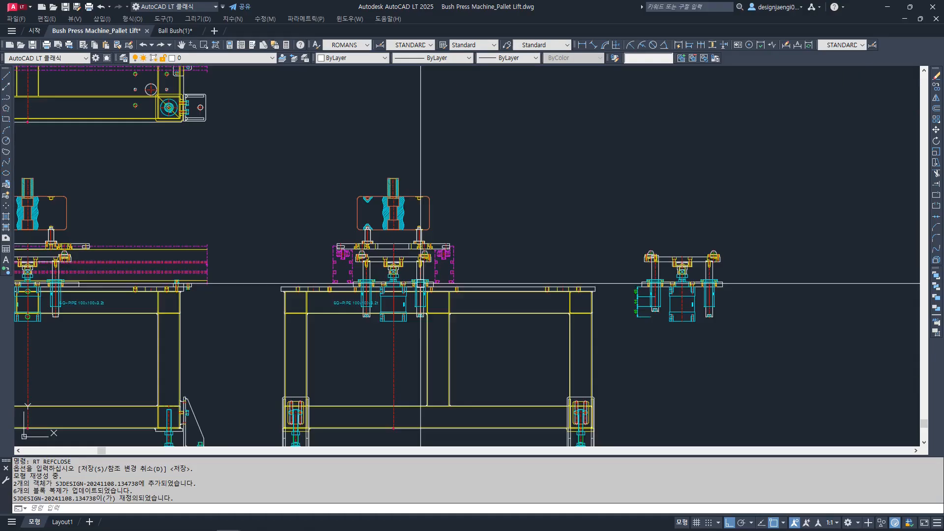
{"action": "scroll", "coordinate": [485, 255], "scroll_direction": "down", "scroll_amount": 8}
{"action": "scroll", "coordinate": [459, 268], "scroll_direction": "up", "scroll_amount": 8}
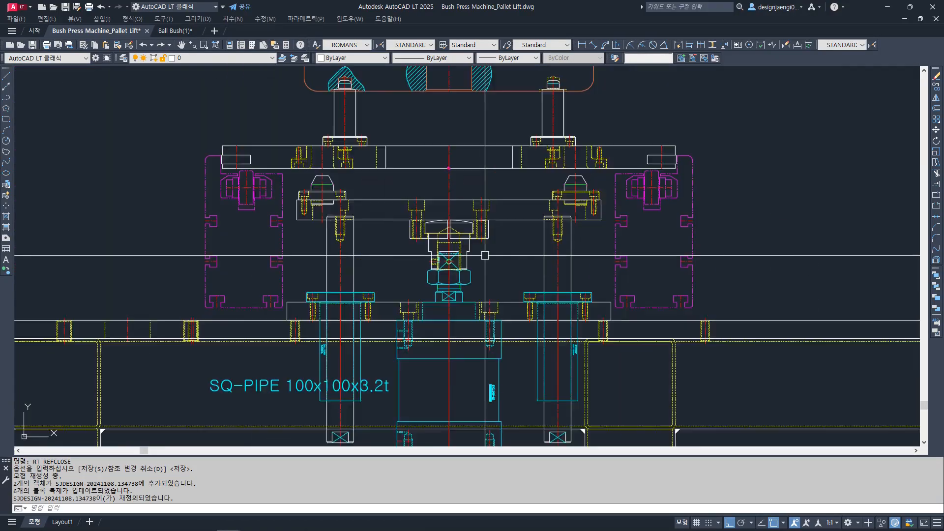
- Examine the guide shaft ends seated in the upper plate across the front and side views
{"action": "scroll", "coordinate": [459, 268], "scroll_direction": "down", "scroll_amount": 8}
{"action": "scroll", "coordinate": [375, 265], "scroll_direction": "up", "scroll_amount": 5}
{"action": "middle_click_drag", "start_coordinate": [241, 261], "coordinate": [509, 263]}
{"action": "scroll", "coordinate": [397, 270], "scroll_direction": "down", "scroll_amount": 3}
{"action": "scroll", "coordinate": [486, 246], "scroll_direction": "up", "scroll_amount": 8}
{"action": "scroll", "coordinate": [387, 178], "scroll_direction": "down", "scroll_amount": 8}
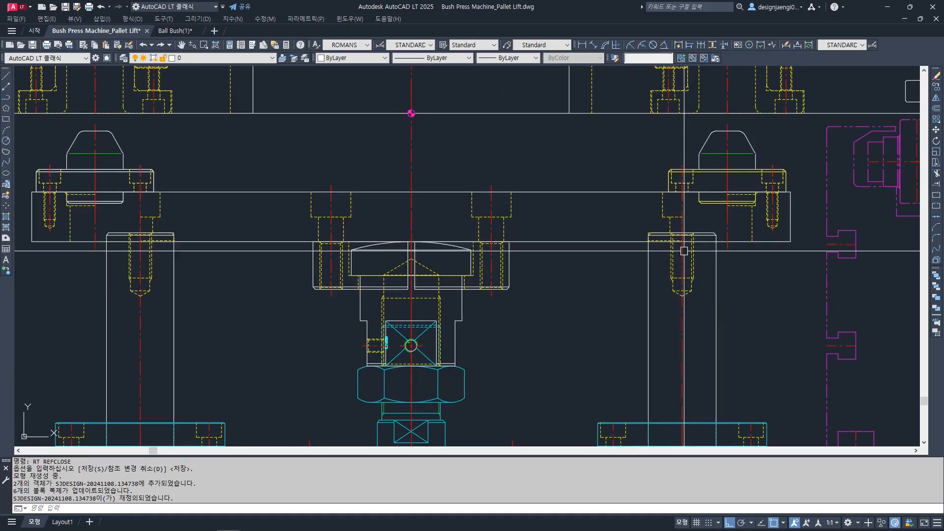
{"action": "scroll", "coordinate": [727, 238], "scroll_direction": "down", "scroll_amount": 6}
{"action": "scroll", "coordinate": [462, 249], "scroll_direction": "up", "scroll_amount": 5}
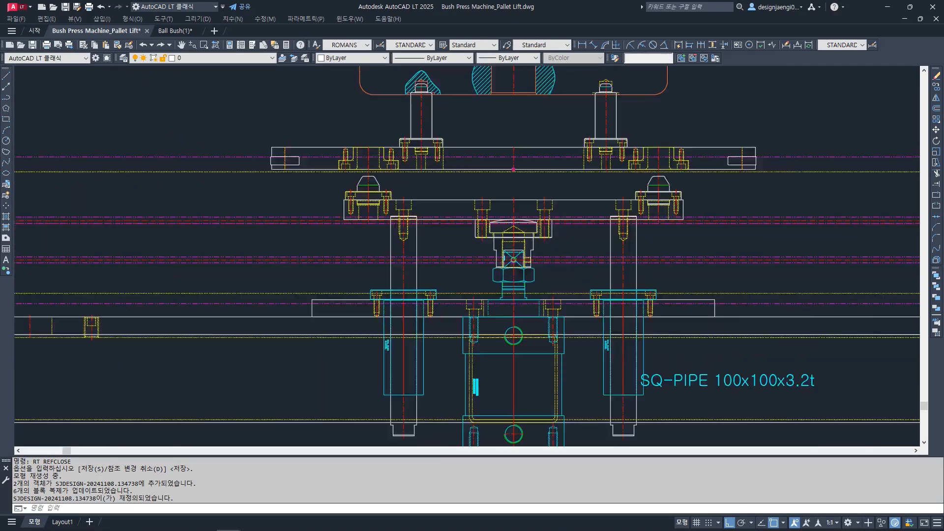
{"action": "middle_click_drag", "start_coordinate": [406, 245], "coordinate": [412, 258]}
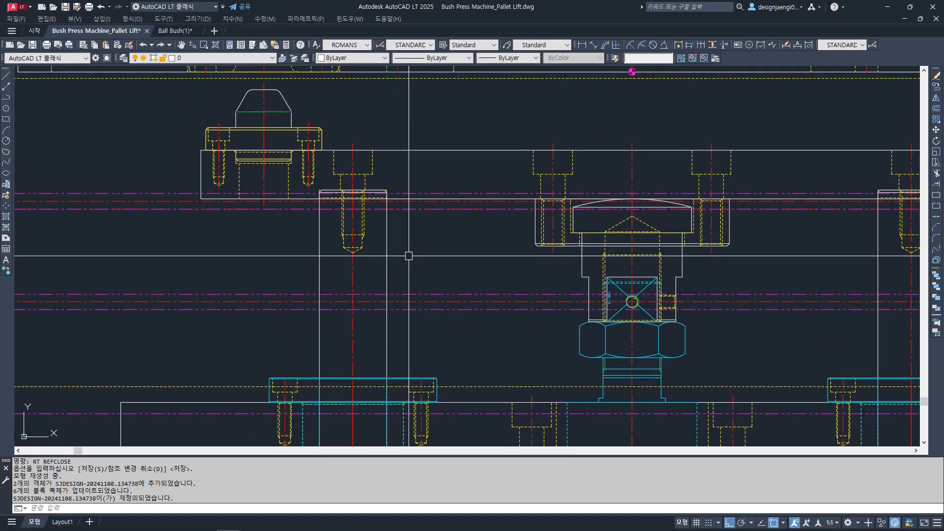
{"action": "scroll", "coordinate": [409, 256], "scroll_direction": "down", "scroll_amount": 6}
{"action": "middle_click_drag", "start_coordinate": [594, 270], "coordinate": [312, 278]}
{"action": "middle_click_drag", "start_coordinate": [901, 274], "coordinate": [299, 294]}
- Open the guide shaft block in the side view for in-place editing
{"action": "scroll", "coordinate": [403, 281], "scroll_direction": "up", "scroll_amount": 10}
{"action": "key", "text": "Escape"}
{"action": "type", "text": "RR"}
{"action": "key", "text": "space"}
{"action": "left_click", "coordinate": [414, 300]}
{"action": "left_click", "coordinate": [631, 346]}
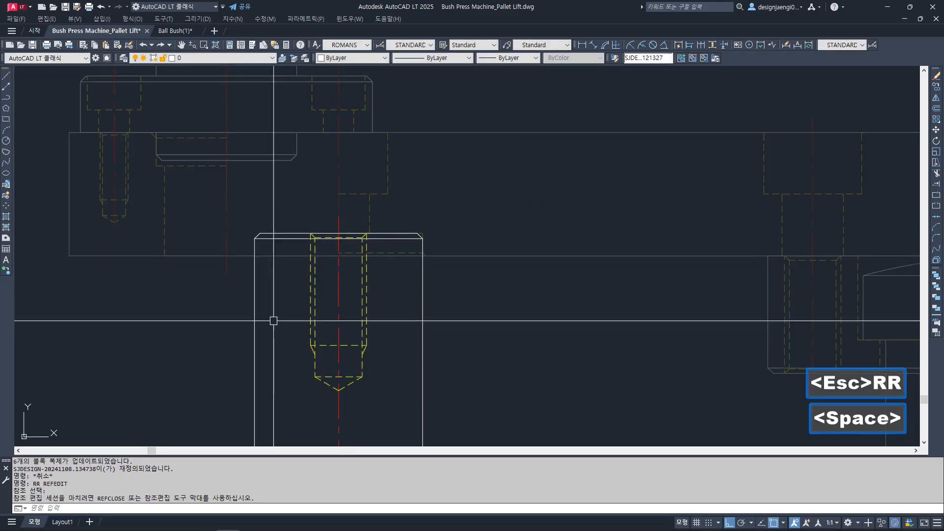
- Trim both sides of the side-view guide shaft above the upper plate's lower edge
{"action": "scroll", "coordinate": [260, 265], "scroll_direction": "up", "scroll_amount": 4}
{"action": "left_click", "coordinate": [309, 237]}
{"action": "key", "text": "space"}
{"action": "left_click", "coordinate": [301, 220]}
{"action": "left_click", "coordinate": [266, 214]}
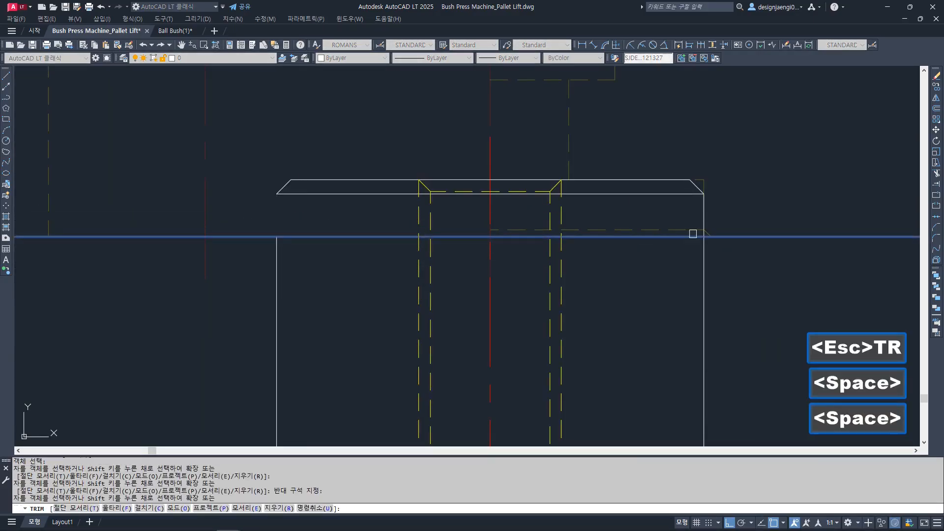
{"action": "left_click", "coordinate": [652, 216]}
{"action": "key", "text": "Escape"}
- Redraw the side-view shaft's two sides as separate lines from the plate's lower edge to the end chamfer
{"action": "key", "text": "Escape"}
{"action": "type", "text": "1"}
{"action": "key", "text": "space"}
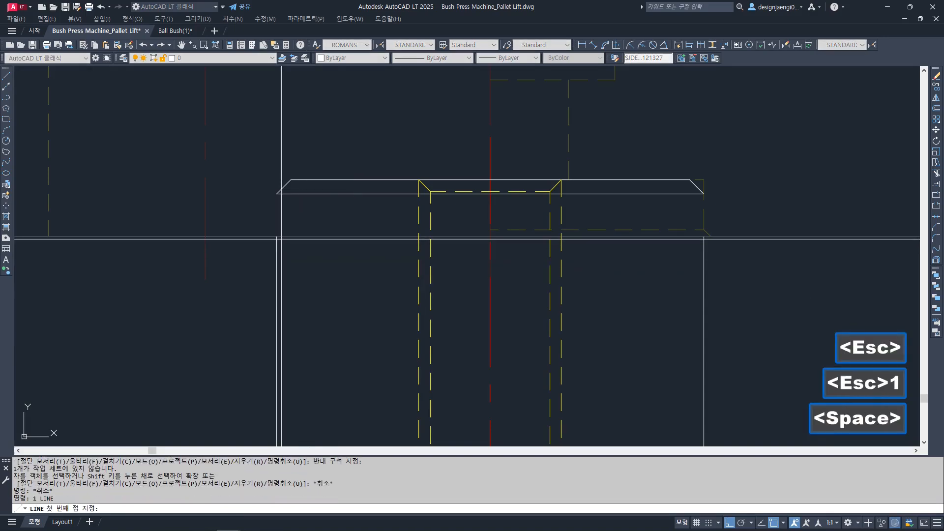
{"action": "left_click", "coordinate": [277, 237]}
{"action": "key", "text": "Escape"}
{"action": "key", "text": "space"}
{"action": "left_click", "coordinate": [276, 194]}
{"action": "key", "text": "Escape"}
{"action": "key", "text": "space"}
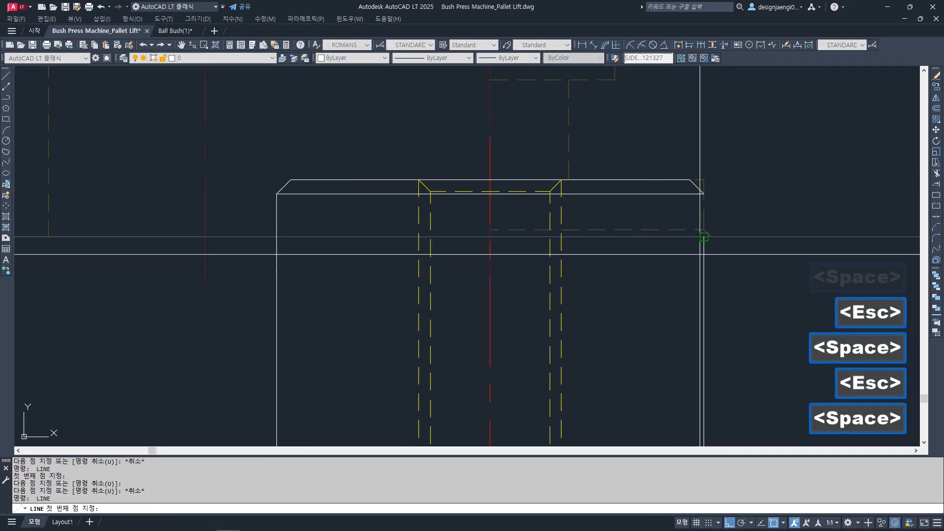
{"action": "left_click", "coordinate": [704, 237]}
{"action": "key", "text": "Escape"}
- Put the side-view shaft's end outline inside the plate on layer 002
{"action": "left_click", "coordinate": [252, 167]}
{"action": "left_click", "coordinate": [678, 236]}
{"action": "type", "text": "22"}
{"action": "key", "text": "space"}
{"action": "key", "text": "Escape"}
- Close the in-place edit of the side-view shaft block and save the changes
{"action": "scroll", "coordinate": [393, 251], "scroll_direction": "down", "scroll_amount": 5}
{"action": "type", "text": "RT"}
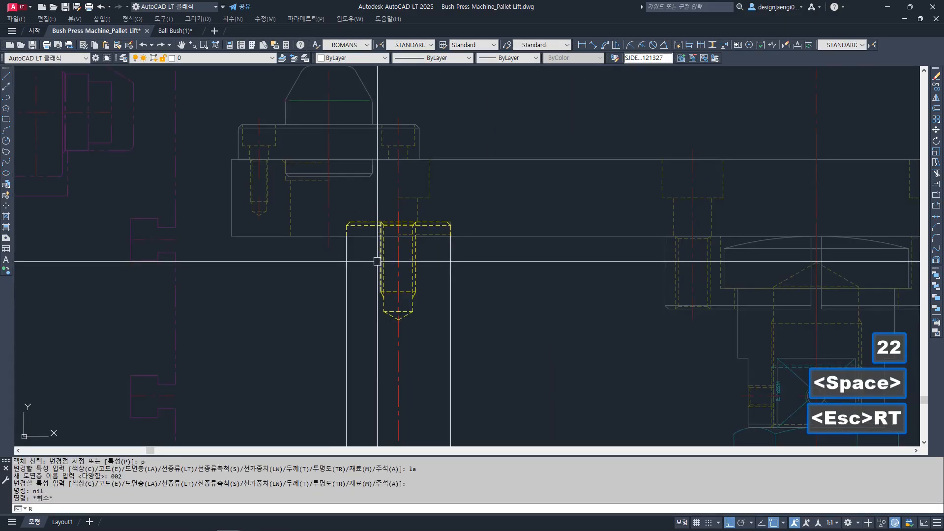
{"action": "key", "text": "space"}
{"action": "key", "text": "space"}
{"action": "key", "text": "space"}
- Open the guide shaft block in the front view for in-place editing
{"action": "scroll", "coordinate": [375, 262], "scroll_direction": "down", "scroll_amount": 6}
{"action": "scroll", "coordinate": [588, 278], "scroll_direction": "down", "scroll_amount": 2}
{"action": "scroll", "coordinate": [381, 268], "scroll_direction": "up", "scroll_amount": 8}
{"action": "scroll", "coordinate": [499, 197], "scroll_direction": "down", "scroll_amount": 3}
{"action": "scroll", "coordinate": [562, 204], "scroll_direction": "up", "scroll_amount": 1}
{"action": "key", "text": "Escape"}
{"action": "type", "text": "RR"}
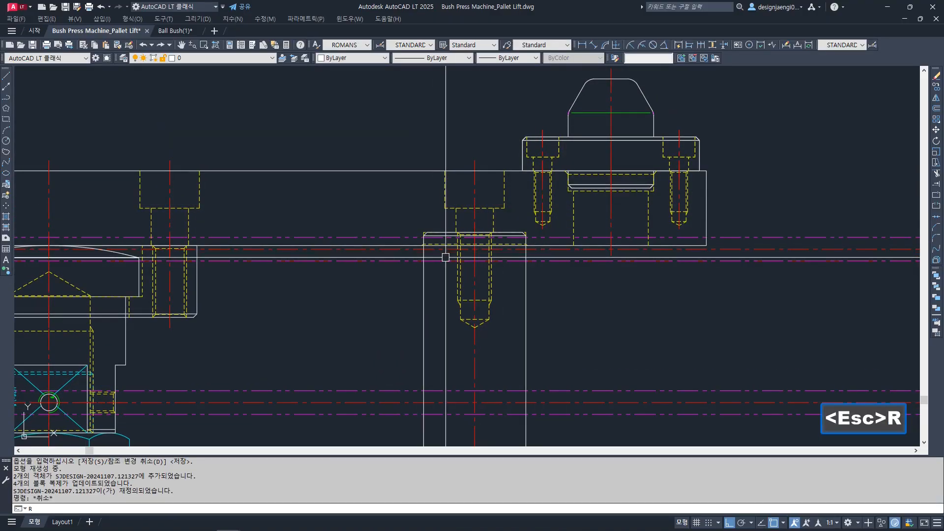
{"action": "key", "text": "space"}
{"action": "left_click", "coordinate": [423, 301]}
{"action": "left_click", "coordinate": [632, 350]}
{"action": "scroll", "coordinate": [458, 253], "scroll_direction": "up", "scroll_amount": 4}
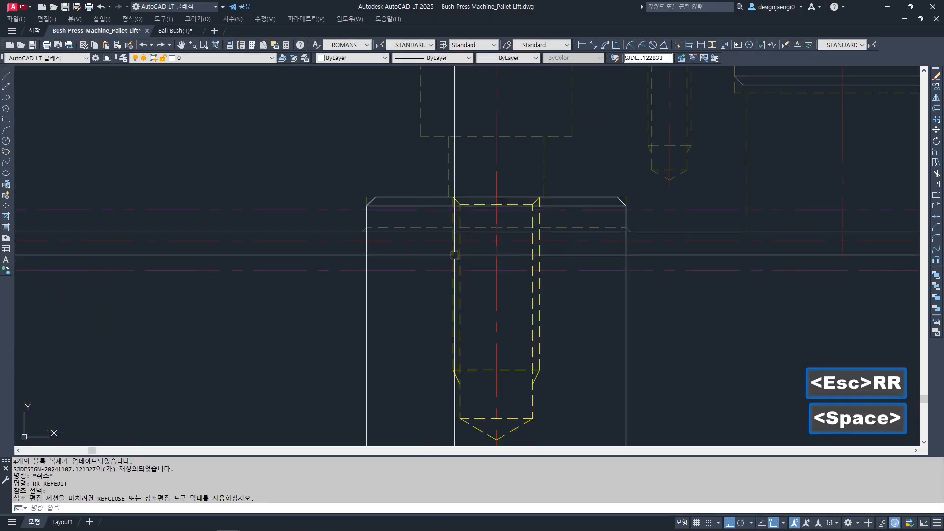
- Trim both sides of the front-view guide shaft above the upper plate's lower edge
{"action": "key", "text": "Escape"}
{"action": "type", "text": "TR"}
{"action": "key", "text": "space"}
{"action": "left_click", "coordinate": [344, 232]}
{"action": "key", "text": "space"}
{"action": "left_click", "coordinate": [391, 219]}
{"action": "left_click", "coordinate": [350, 217]}
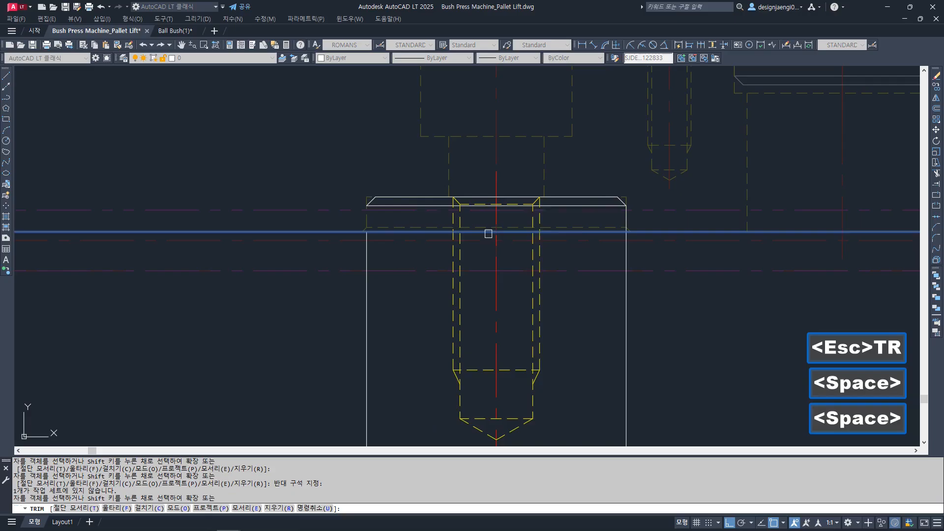
{"action": "key", "text": "Escape"}
- Redraw the front-view shaft's two sides as separate lines between the plate's lower edge and the end chamfer
{"action": "scroll", "coordinate": [382, 237], "scroll_direction": "up", "scroll_amount": 4}
{"action": "type", "text": "1"}
{"action": "key", "text": "space"}
{"action": "left_click", "coordinate": [338, 217]}
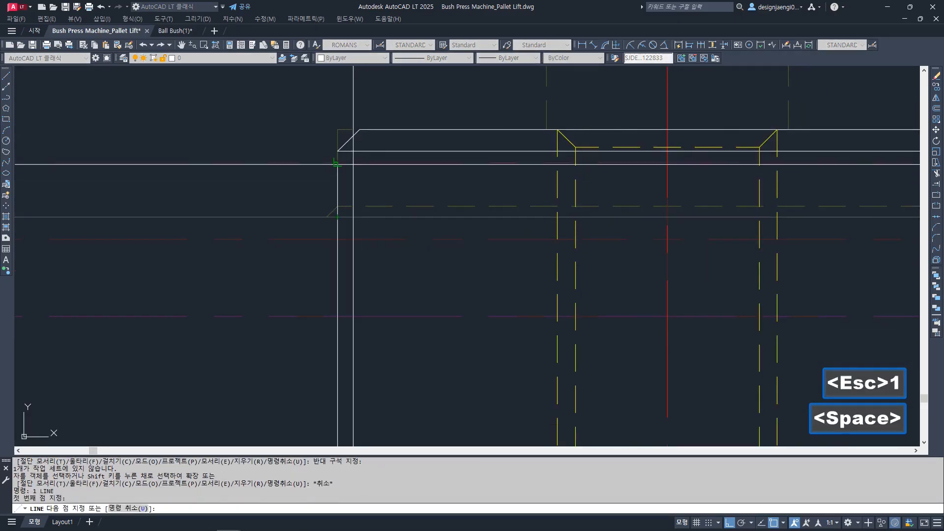
{"action": "left_click", "coordinate": [338, 151]}
{"action": "scroll", "coordinate": [335, 196], "scroll_direction": "down", "scroll_amount": 5}
{"action": "key", "text": "Escape"}
{"action": "key", "text": "space"}
{"action": "scroll", "coordinate": [503, 217], "scroll_direction": "up", "scroll_amount": 4}
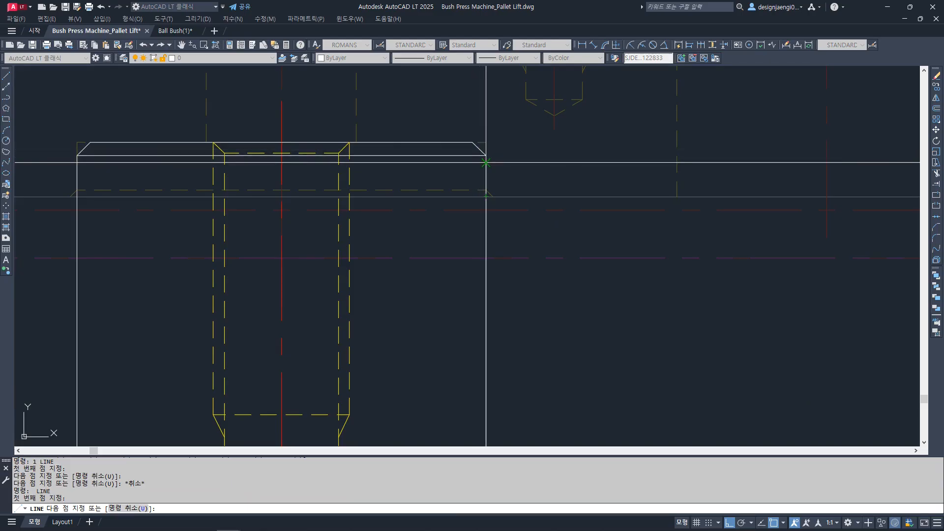
{"action": "key", "text": "Escape"}
- Put the front-view shaft's end outline inside the plate on layer 002
{"action": "scroll", "coordinate": [291, 185], "scroll_direction": "down", "scroll_amount": 3}
{"action": "left_click", "coordinate": [300, 182]}
{"action": "left_click", "coordinate": [519, 221]}
{"action": "type", "text": "22"}
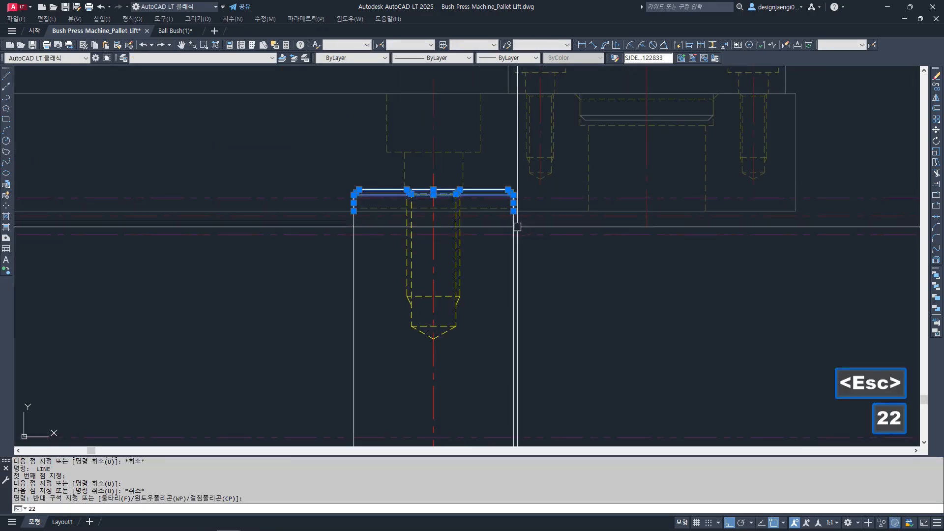
{"action": "key", "text": "space"}
{"action": "scroll", "coordinate": [472, 236], "scroll_direction": "up", "scroll_amount": 3}
{"action": "key", "text": "Escape"}
- Close the in-place edit of the front-view shaft block and save the changes
{"action": "scroll", "coordinate": [411, 241], "scroll_direction": "down", "scroll_amount": 5}
{"action": "type", "text": "RT"}
{"action": "key", "text": "space"}
{"action": "key", "text": "space"}
{"action": "key", "text": "space"}
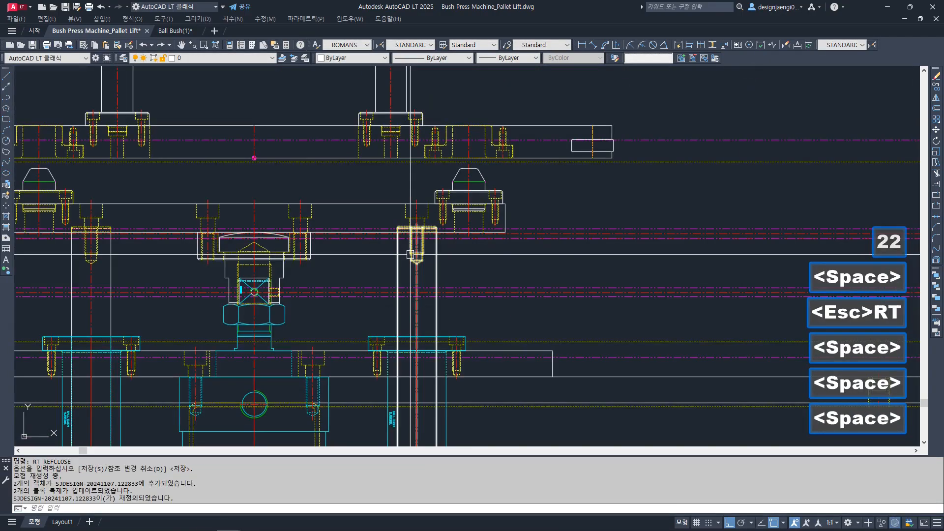
{"action": "scroll", "coordinate": [464, 200], "scroll_direction": "up", "scroll_amount": 6}
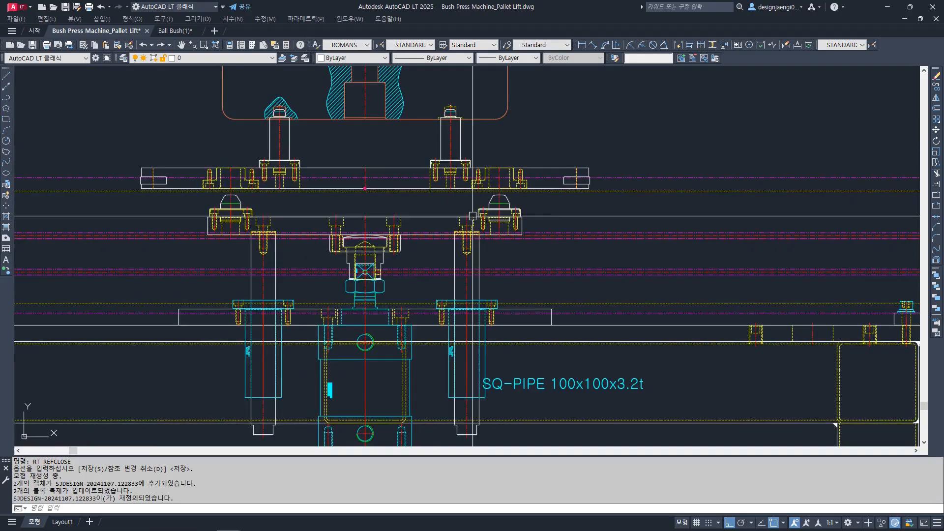
- Open the flange block beneath the tapered locating pin in the front view for in-place editing
{"action": "key", "text": "Escape"}
{"action": "left_click", "coordinate": [434, 204]}
{"action": "key", "text": "Escape"}
{"action": "scroll", "coordinate": [637, 287], "scroll_direction": "up", "scroll_amount": 4}
{"action": "key", "text": "Escape"}
{"action": "scroll", "coordinate": [638, 286], "scroll_direction": "down", "scroll_amount": 4}
{"action": "type", "text": "RR"}
{"action": "key", "text": "space"}
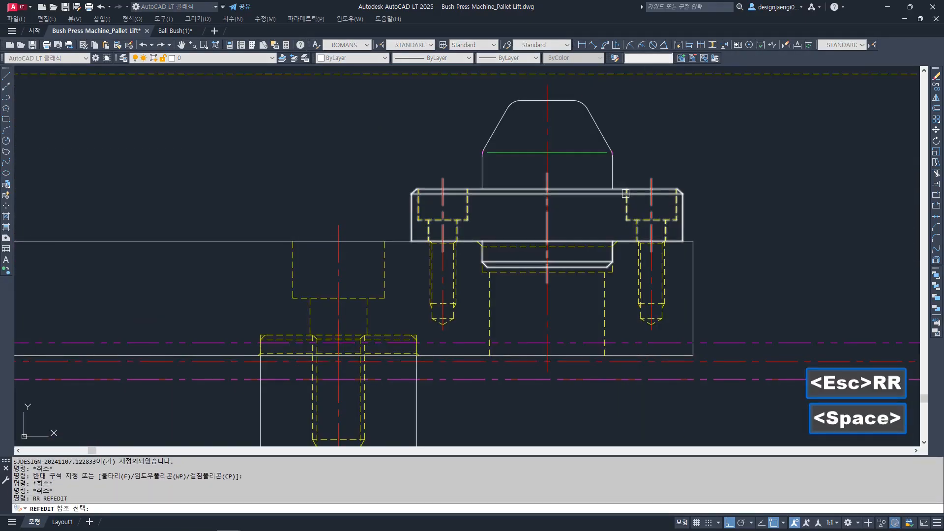
{"action": "left_click", "coordinate": [600, 269]}
{"action": "left_click", "coordinate": [628, 347]}
- Put the outline of the flange's locating boss inside the plate recess on layer 002
{"action": "key", "text": "Escape"}
{"action": "key", "text": "Escape"}
{"action": "key", "text": "Escape"}
{"action": "scroll", "coordinate": [477, 241], "scroll_direction": "up", "scroll_amount": 3}
{"action": "left_click", "coordinate": [467, 216]}
{"action": "left_click", "coordinate": [704, 283]}
{"action": "type", "text": "22"}
{"action": "key", "text": "space"}
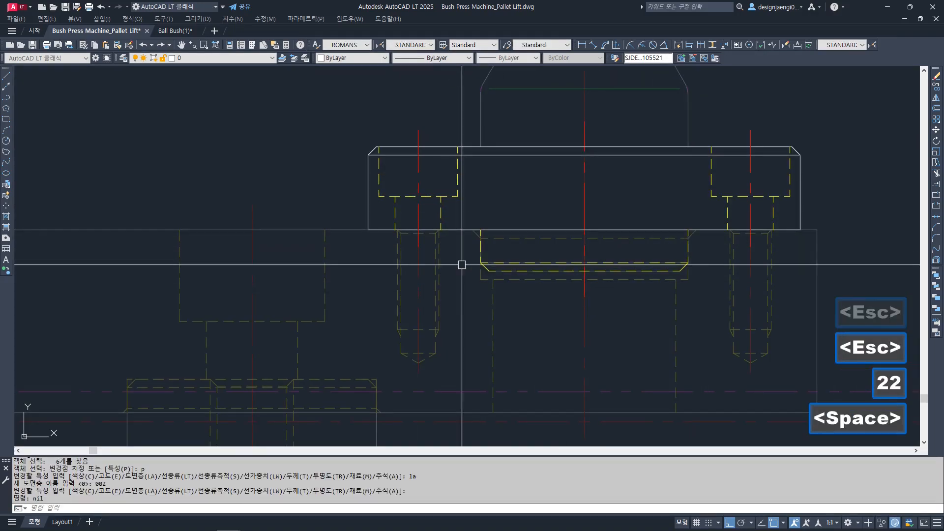
- Measure the locating boss beneath the flange with a temporary linear dimension
{"action": "scroll", "coordinate": [349, 248], "scroll_direction": "down", "scroll_amount": 3}
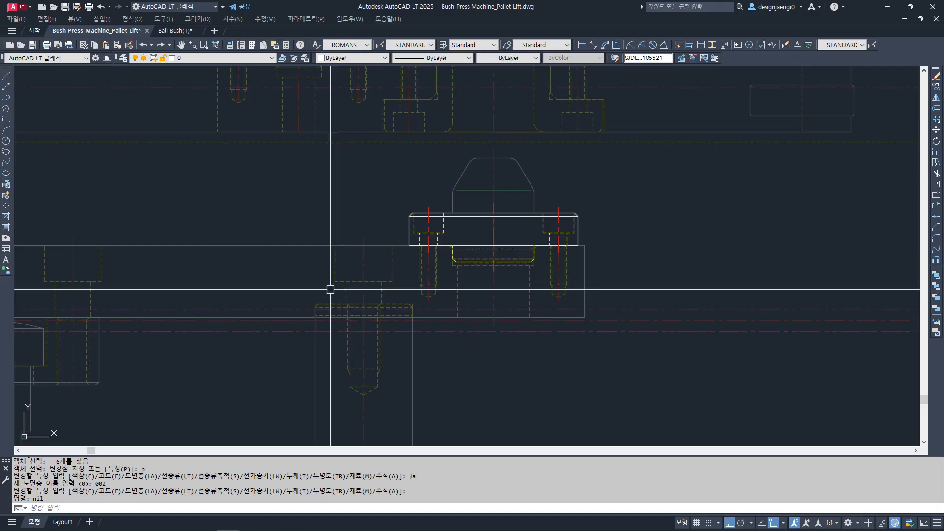
{"action": "scroll", "coordinate": [502, 277], "scroll_direction": "up", "scroll_amount": 3}
{"action": "key", "text": "Escape"}
{"action": "type", "text": "aa"}
{"action": "key", "text": "space"}
{"action": "left_click", "coordinate": [453, 249]}
{"action": "left_click", "coordinate": [446, 287]}
{"action": "scroll", "coordinate": [487, 285], "scroll_direction": "down", "scroll_amount": 2}
{"action": "key", "text": "Escape"}
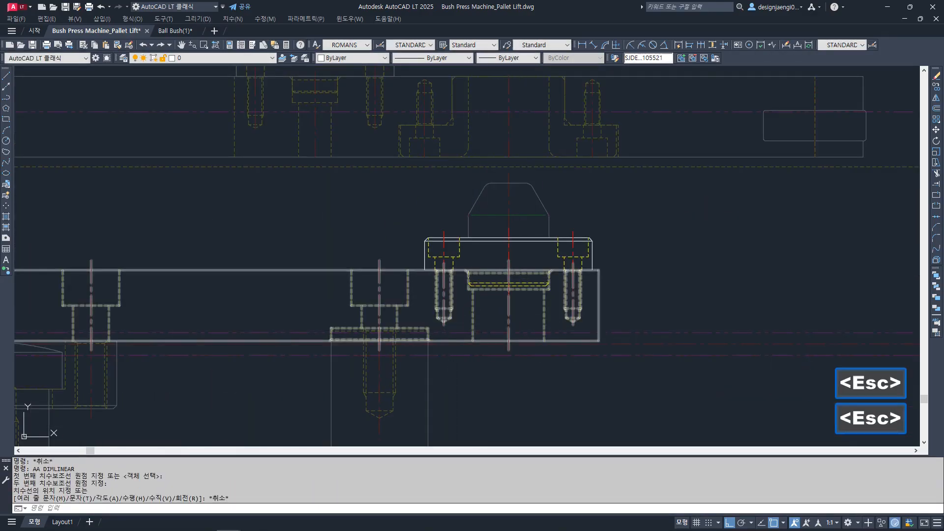
- Close the in-place edit of the flange block beneath the tapered locating pin and save the changes
{"action": "key", "text": "Escape"}
{"action": "type", "text": "rt"}
{"action": "key", "text": "space"}
{"action": "key", "text": "space"}
{"action": "key", "text": "space"}
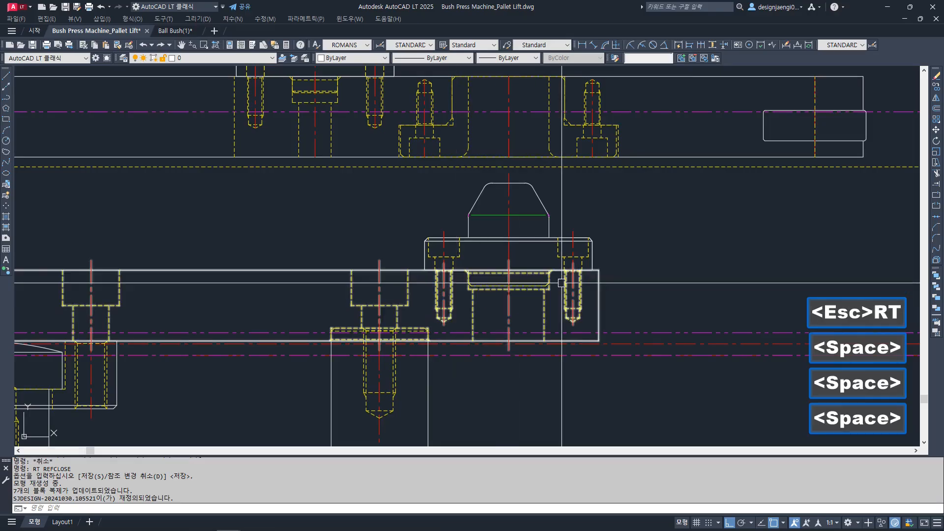
{"action": "scroll", "coordinate": [554, 296], "scroll_direction": "up", "scroll_amount": 8}
{"action": "key", "text": "Escape"}
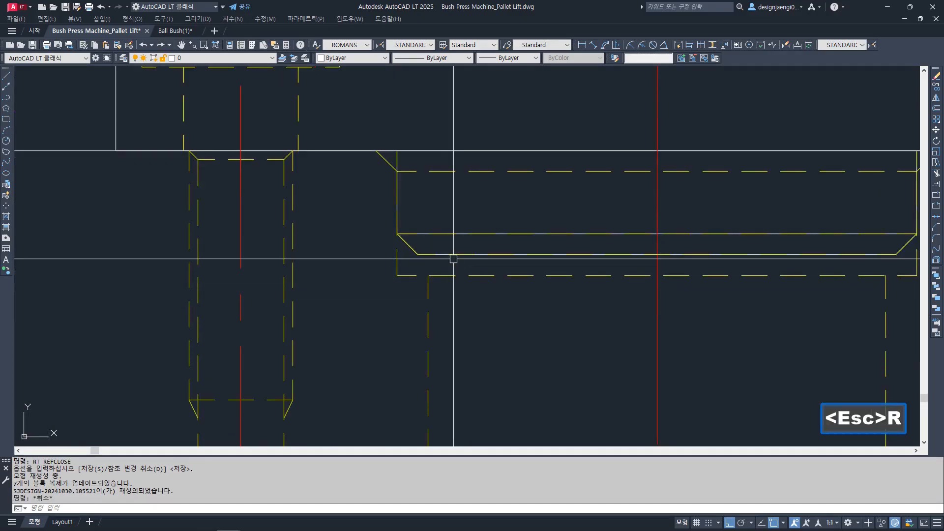
{"action": "type", "text": "rr"}
{"action": "key", "text": "space"}
{"action": "scroll", "coordinate": [457, 234], "scroll_direction": "up", "scroll_amount": 2}
{"action": "left_click", "coordinate": [465, 232]}
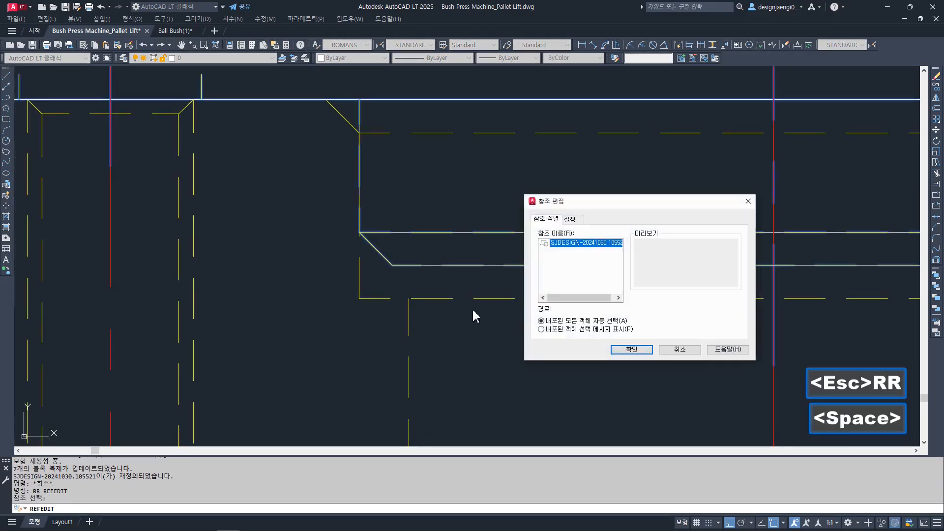
{"action": "left_click", "coordinate": [631, 349]}
{"action": "scroll", "coordinate": [443, 256], "scroll_direction": "down", "scroll_amount": 5}
{"action": "key", "text": "Escape"}
{"action": "key", "text": "Escape"}
{"action": "key", "text": "Escape"}
{"action": "type", "text": "rt"}
{"action": "key", "text": "space"}
{"action": "key", "text": "space"}
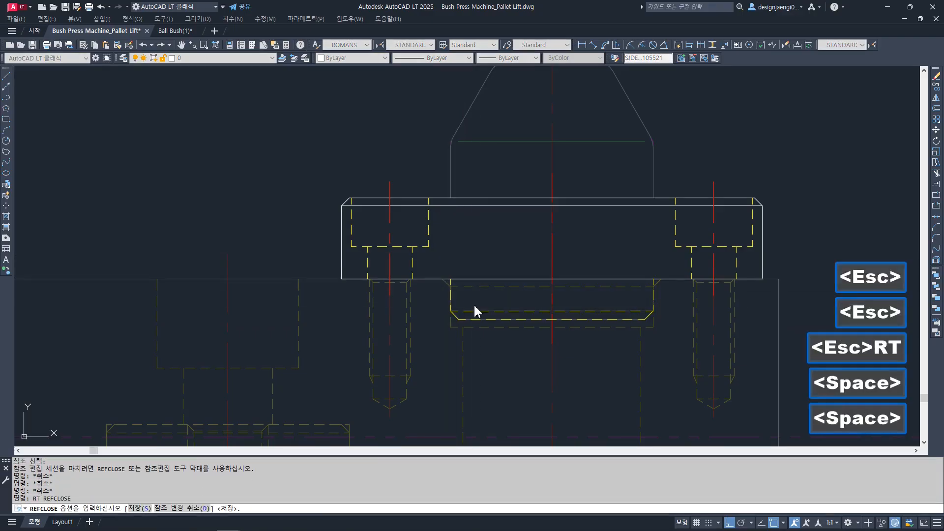
{"action": "key", "text": "space"}
- Open the tapered locating pin block above the plate recess in the front view for in-place editing
{"action": "type", "text": "rr"}
{"action": "key", "text": "space"}
{"action": "scroll", "coordinate": [487, 325], "scroll_direction": "up", "scroll_amount": 6}
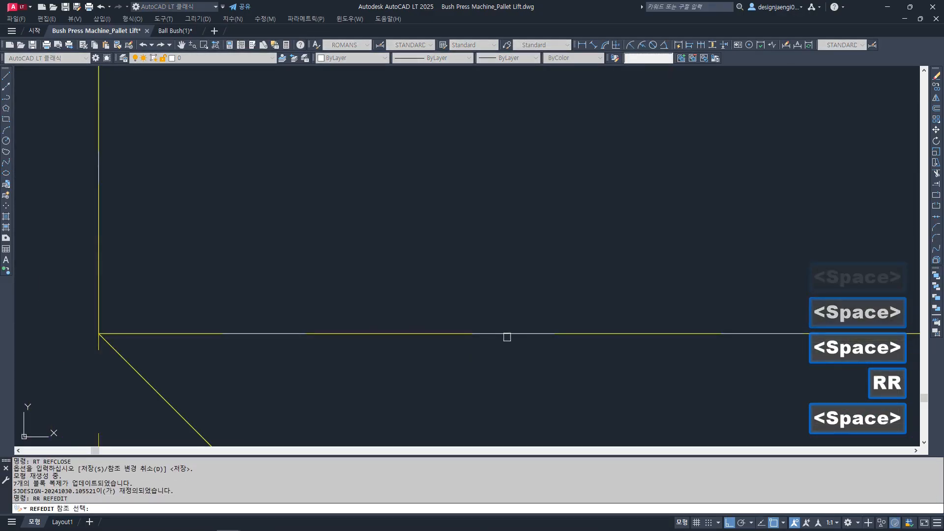
{"action": "scroll", "coordinate": [357, 328], "scroll_direction": "down", "scroll_amount": 10}
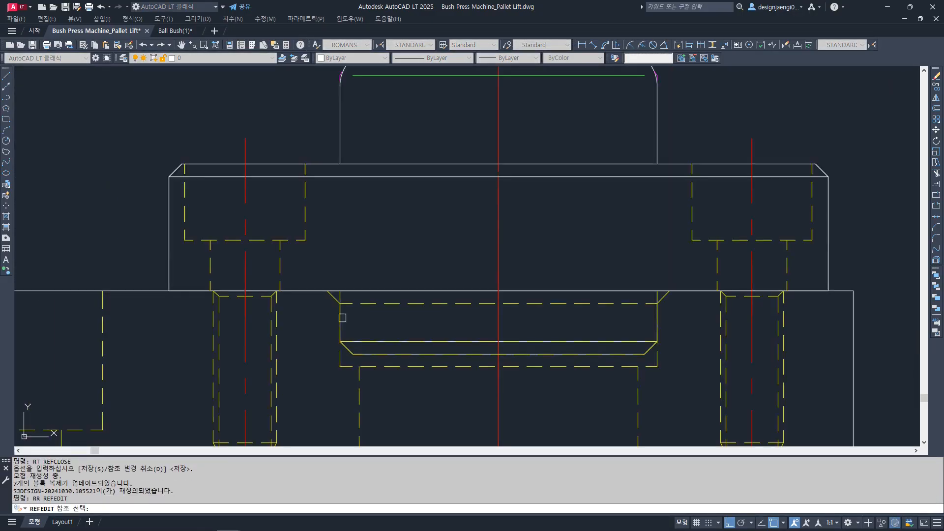
{"action": "left_click", "coordinate": [342, 150]}
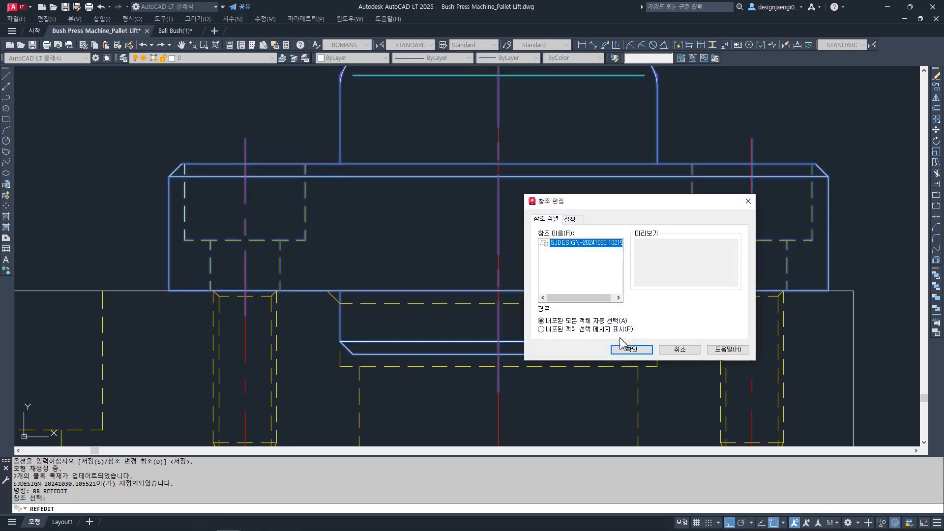
{"action": "left_click", "coordinate": [632, 349]}
- Put the outline of the pin's boss inside the plate recess on layer 002 and save the block edit
{"action": "key", "text": "Escape"}
{"action": "left_click", "coordinate": [323, 242]}
{"action": "left_click", "coordinate": [660, 359]}
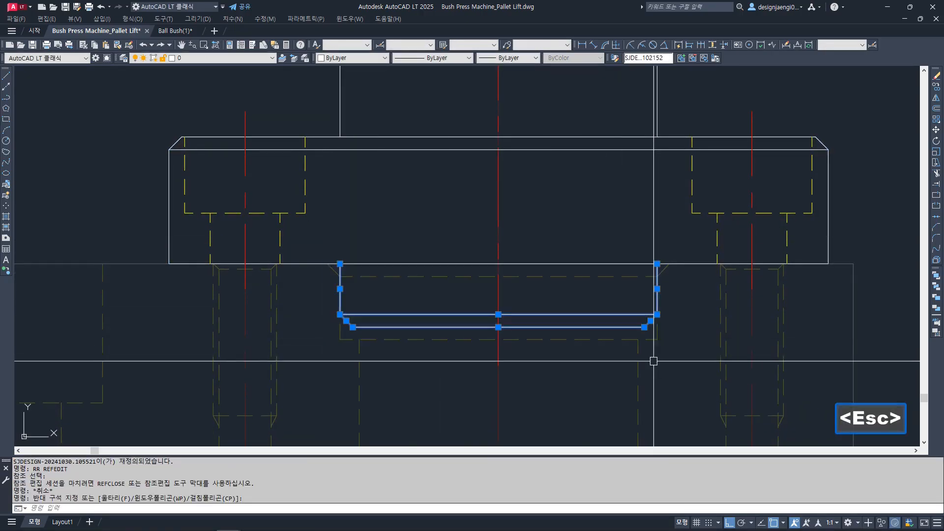
{"action": "type", "text": "22"}
{"action": "key", "text": "space"}
{"action": "key", "text": "Escape"}
{"action": "type", "text": "RT"}
{"action": "key", "text": "space"}
{"action": "key", "text": "space"}
{"action": "key", "text": "space"}
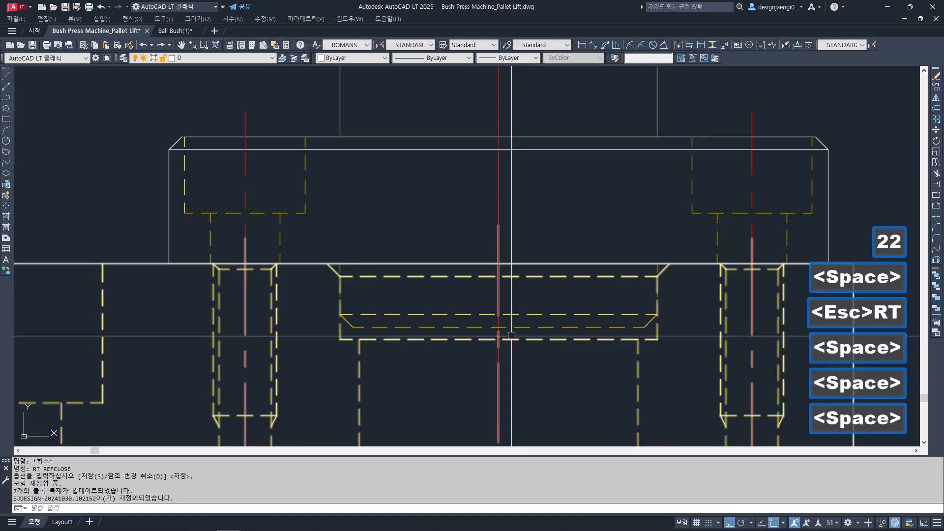
- Open the floating joint block beneath the lift plate in the front view for in-place editing
{"action": "scroll", "coordinate": [553, 224], "scroll_direction": "down", "scroll_amount": 4}
{"action": "middle_click_drag", "start_coordinate": [523, 241], "coordinate": [759, 249]}
{"action": "scroll", "coordinate": [292, 238], "scroll_direction": "down", "scroll_amount": 2}
{"action": "scroll", "coordinate": [339, 294], "scroll_direction": "up", "scroll_amount": 2}
{"action": "scroll", "coordinate": [412, 316], "scroll_direction": "up", "scroll_amount": 4}
{"action": "key", "text": "Escape"}
{"action": "type", "text": "RR"}
{"action": "key", "text": "space"}
{"action": "left_click", "coordinate": [511, 319]}
{"action": "left_click", "coordinate": [631, 349]}
{"action": "key", "text": "Escape"}
- Trim away the parts of the joint's shoulder sides that lie above the retaining plate's lower edge
{"action": "type", "text": "TR"}
{"action": "key", "text": "space"}
{"action": "left_click", "coordinate": [326, 263]}
{"action": "key", "text": "space"}
{"action": "scroll", "coordinate": [339, 244], "scroll_direction": "up", "scroll_amount": 4}
{"action": "key", "text": "Escape"}
- Redraw the trimmed shoulder sides as separate lines from the retaining plate's lower edge up to the underside of the joint head
{"action": "type", "text": "1"}
{"action": "key", "text": "space"}
{"action": "left_click", "coordinate": [299, 295]}
{"action": "left_click", "coordinate": [307, 221]}
{"action": "key", "text": "Escape"}
{"action": "scroll", "coordinate": [299, 268], "scroll_direction": "down", "scroll_amount": 2}
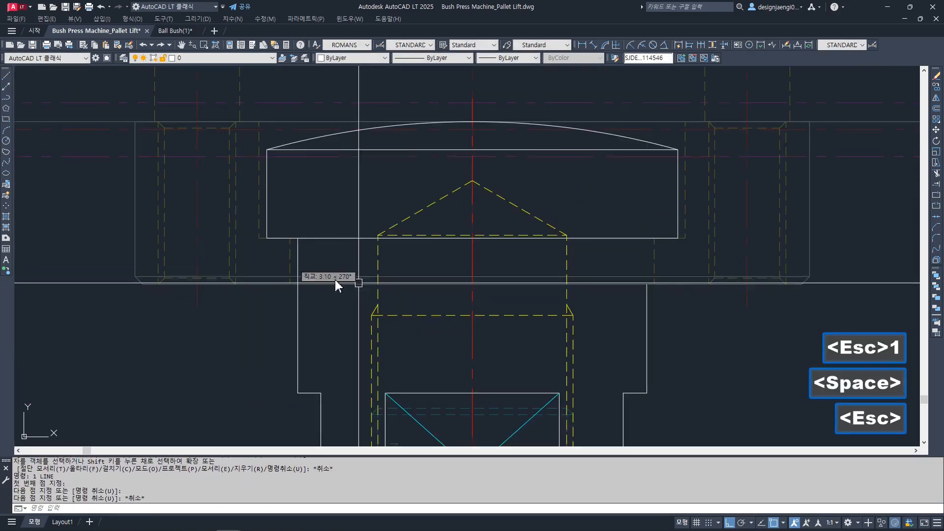
{"action": "key", "text": "Escape"}
{"action": "key", "text": "space"}
{"action": "scroll", "coordinate": [548, 293], "scroll_direction": "up", "scroll_amount": 4}
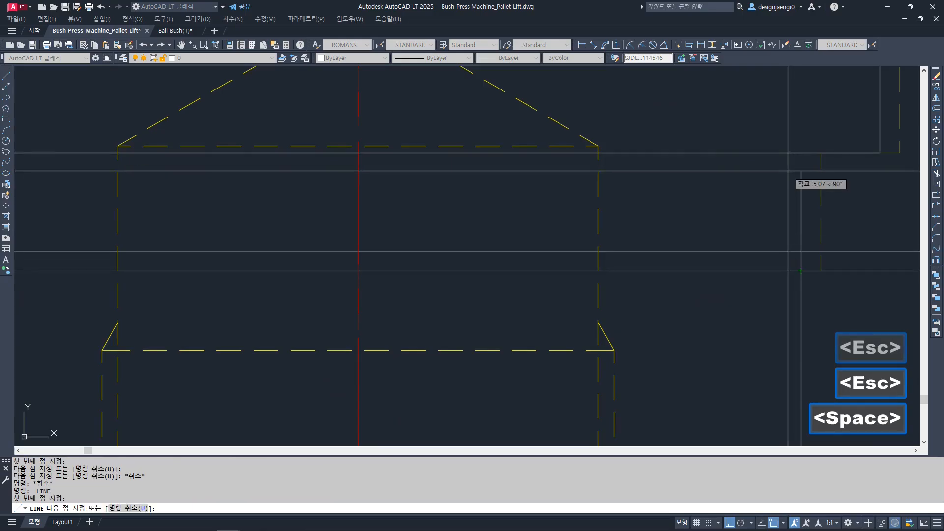
{"action": "key", "text": "Escape"}
- Put the joint's head outline and the shoulder lines inside the retaining plate on layer 002 and save the block edit
{"action": "scroll", "coordinate": [608, 255], "scroll_direction": "down", "scroll_amount": 4}
{"action": "left_click", "coordinate": [296, 92]}
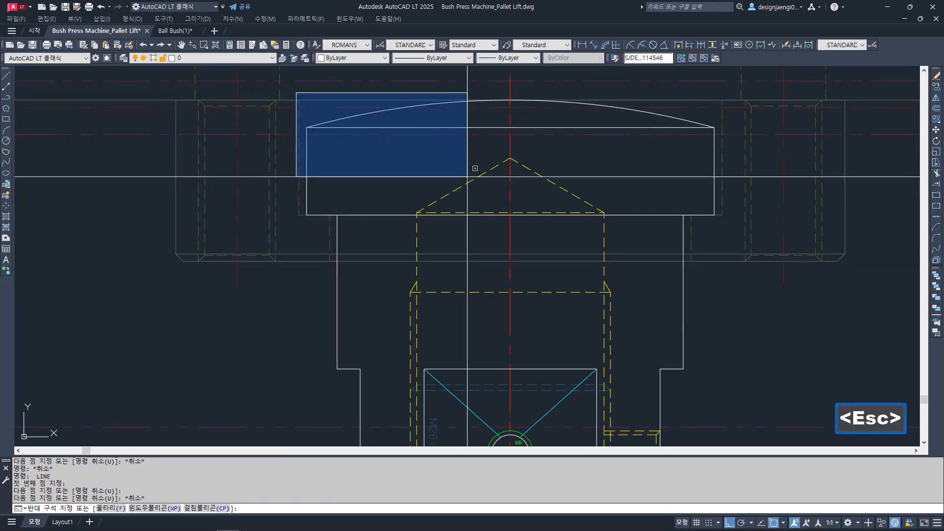
{"action": "left_click", "coordinate": [730, 278]}
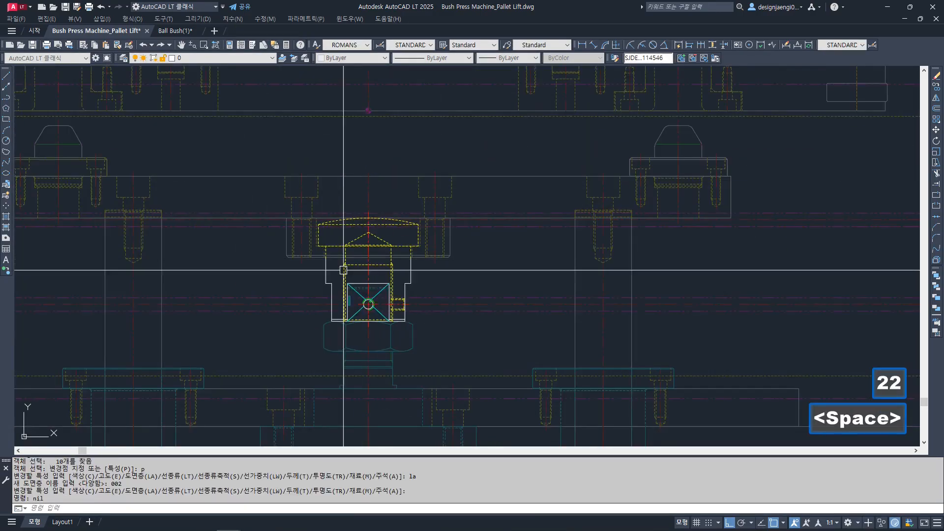
{"action": "key", "text": "Escape"}
{"action": "type", "text": "rt"}
{"action": "key", "text": "space"}
{"action": "key", "text": "space"}
{"action": "key", "text": "space"}
- Examine the joint, retaining plates, guide shafts and locating pins across the lift assembly's views for outlines still needing hidden lines
{"action": "scroll", "coordinate": [415, 257], "scroll_direction": "down", "scroll_amount": 8}
{"action": "middle_click_drag", "start_coordinate": [688, 306], "coordinate": [413, 309]}
{"action": "scroll", "coordinate": [595, 260], "scroll_direction": "up", "scroll_amount": 10}
{"action": "middle_click_drag", "start_coordinate": [639, 246], "coordinate": [480, 267]}
{"action": "key", "text": "Escape"}
{"action": "type", "text": "rr"}
{"action": "key", "text": "Escape"}
{"action": "scroll", "coordinate": [487, 271], "scroll_direction": "up", "scroll_amount": 4}
{"action": "scroll", "coordinate": [504, 273], "scroll_direction": "down", "scroll_amount": 4}
{"action": "scroll", "coordinate": [455, 290], "scroll_direction": "up", "scroll_amount": 4}
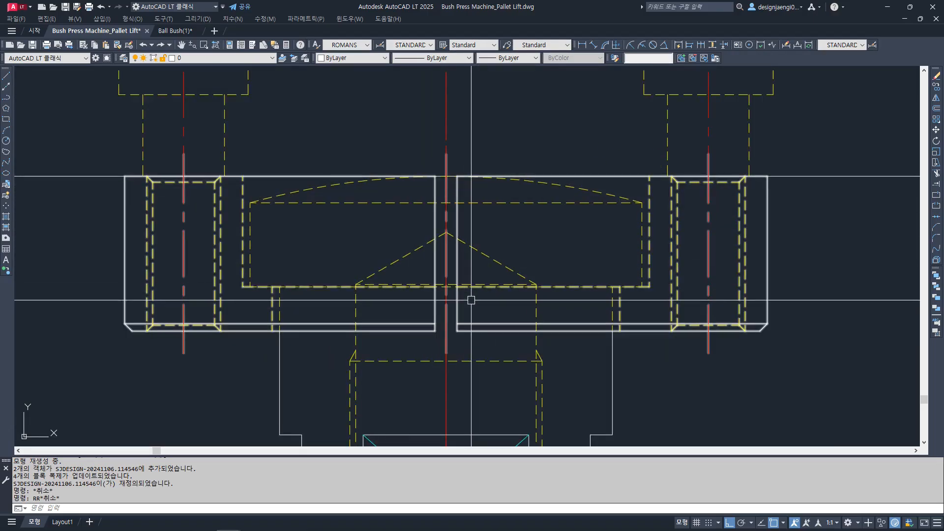
{"action": "scroll", "coordinate": [476, 292], "scroll_direction": "down", "scroll_amount": 4}
{"action": "scroll", "coordinate": [472, 261], "scroll_direction": "down", "scroll_amount": 5}
{"action": "scroll", "coordinate": [516, 231], "scroll_direction": "up", "scroll_amount": 6}
{"action": "scroll", "coordinate": [525, 265], "scroll_direction": "down", "scroll_amount": 3}
{"action": "scroll", "coordinate": [525, 275], "scroll_direction": "down", "scroll_amount": 10}
{"action": "middle_click_drag", "start_coordinate": [477, 297], "coordinate": [594, 304]}
{"action": "middle_click_drag", "start_coordinate": [527, 299], "coordinate": [466, 310]}
{"action": "scroll", "coordinate": [400, 299], "scroll_direction": "up", "scroll_amount": 6}
{"action": "scroll", "coordinate": [433, 305], "scroll_direction": "up", "scroll_amount": 6}
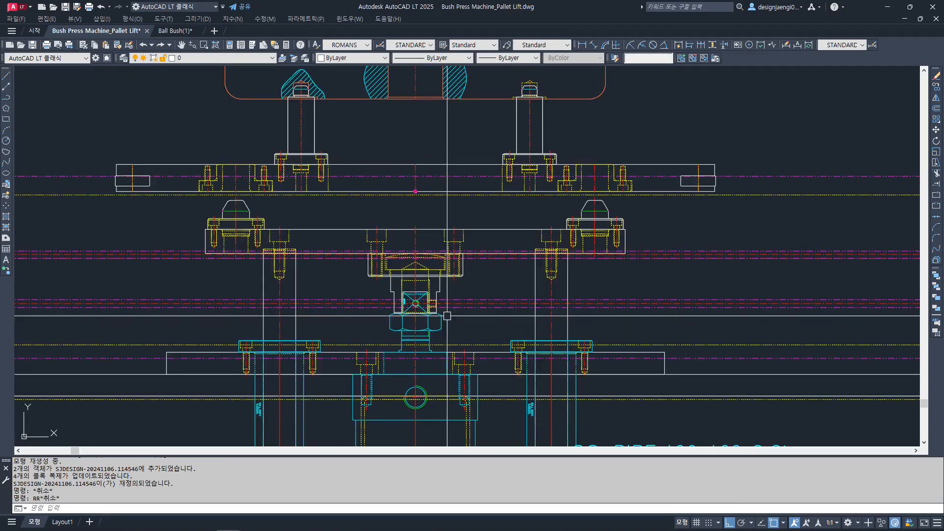
{"action": "scroll", "coordinate": [408, 272], "scroll_direction": "down", "scroll_amount": 3}
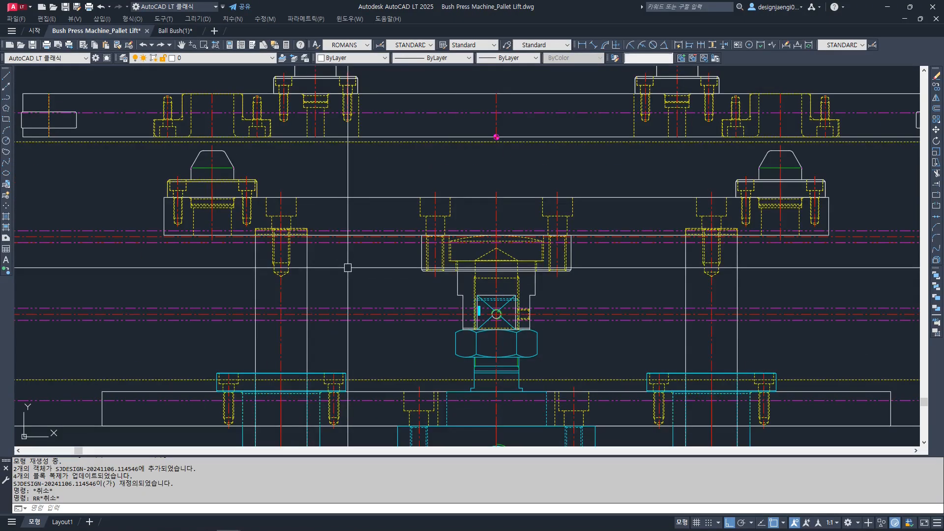
{"action": "scroll", "coordinate": [268, 249], "scroll_direction": "up", "scroll_amount": 5}
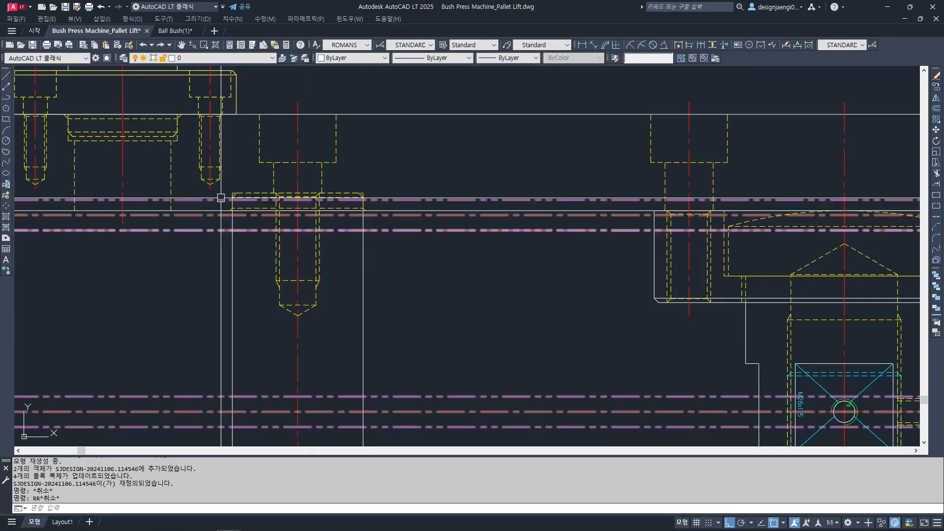
{"action": "scroll", "coordinate": [389, 260], "scroll_direction": "down", "scroll_amount": 6}
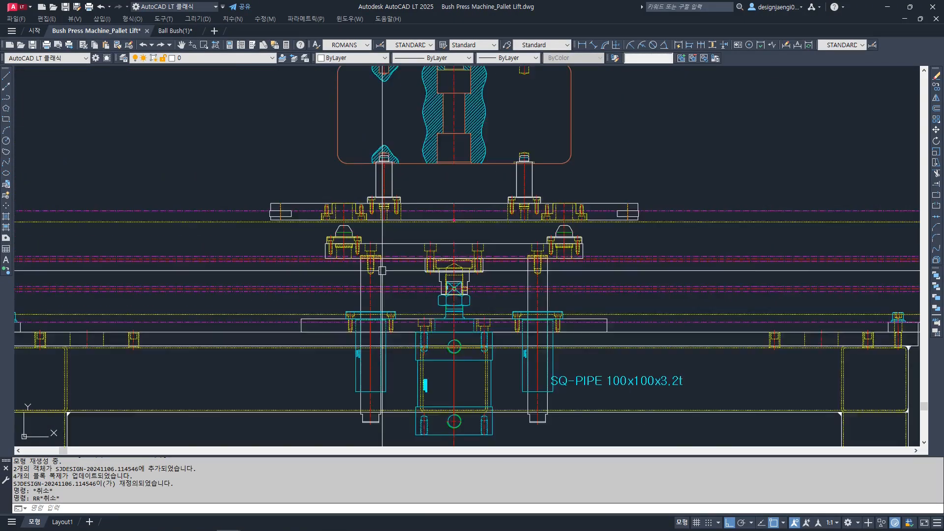
{"action": "middle_click_drag", "start_coordinate": [681, 330], "coordinate": [565, 330]}
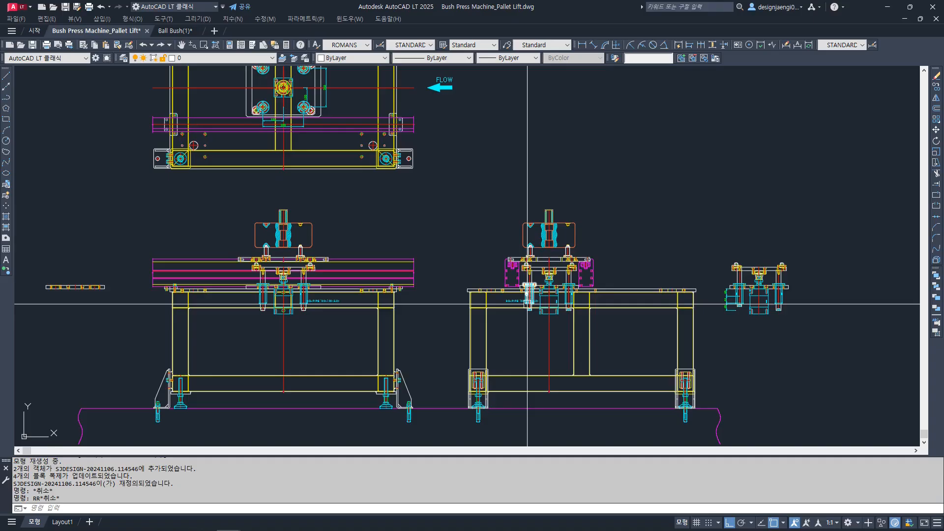
- Delete the spare plate drawing lying apart on the outer side of the front view
{"action": "middle_click_drag", "start_coordinate": [527, 305], "coordinate": [618, 309]}
{"action": "left_click", "coordinate": [115, 265]}
{"action": "left_click", "coordinate": [213, 318]}
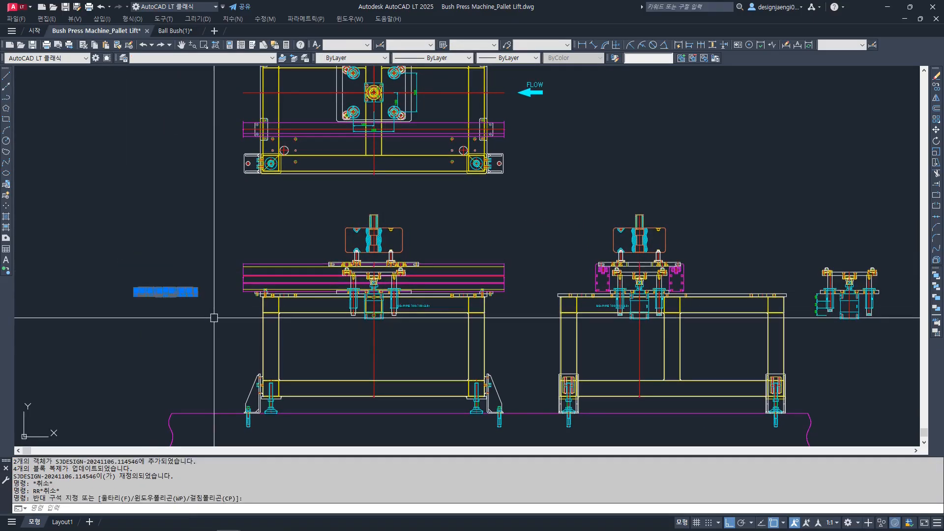
{"action": "key", "text": "Delete"}
- Erase the spare copy of the lift assembly, including its dimensions, standing beside the side view
{"action": "mouse_move", "coordinate": [537, 267]}
{"action": "middle_mouse_down"}
{"action": "mouse_move", "coordinate": [488, 288]}
{"action": "mouse_move", "coordinate": [432, 289]}
{"action": "middle_mouse_up"}
{"action": "key", "text": "Escape"}
{"action": "type", "text": "E"}
{"action": "key", "text": "space"}
{"action": "left_click", "coordinate": [663, 257]}
{"action": "left_click", "coordinate": [755, 356]}
{"action": "left_click", "coordinate": [751, 238]}
{"action": "left_click", "coordinate": [662, 359]}
{"action": "key", "text": "space"}
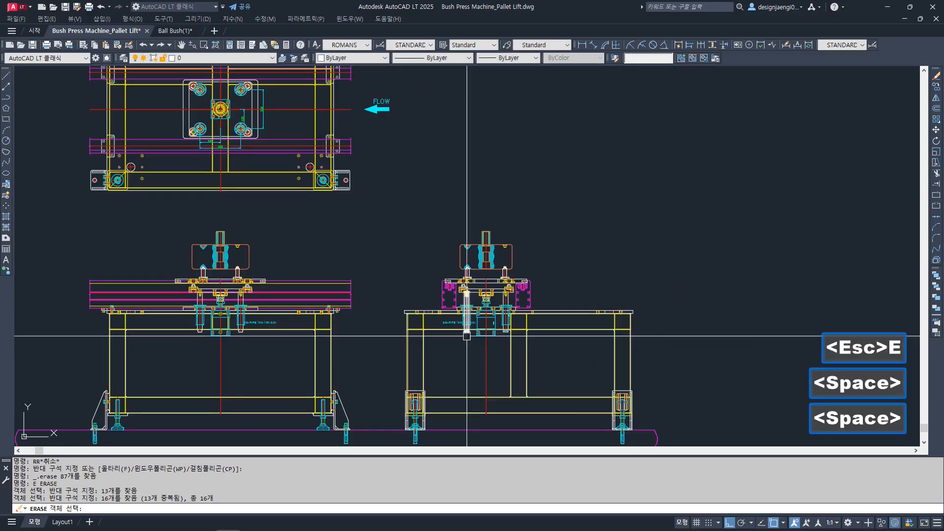
{"action": "middle_click_drag", "start_coordinate": [492, 346], "coordinate": [671, 368]}
{"action": "middle_click_drag", "start_coordinate": [499, 258], "coordinate": [413, 268]}
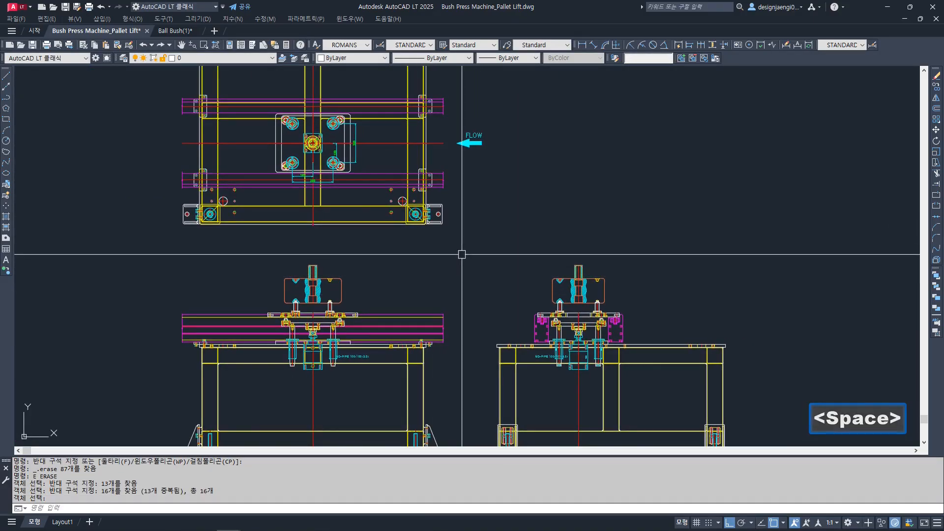